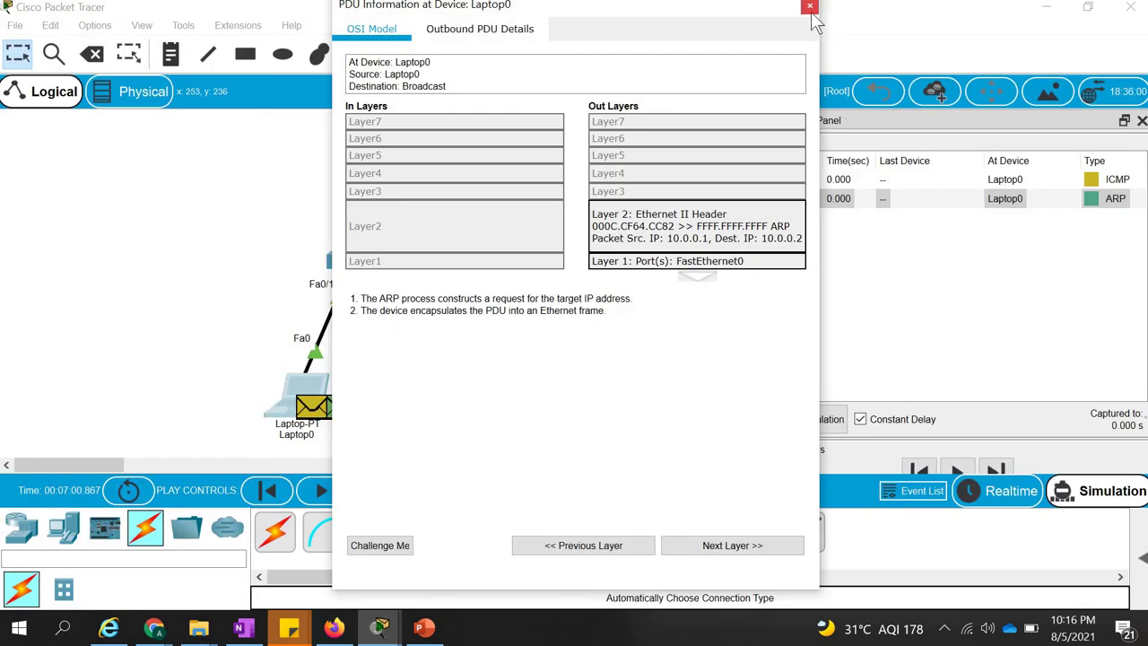
Close the PDU information and simulation event list, and start a new blank network without saving the current topology.
click(810, 8)
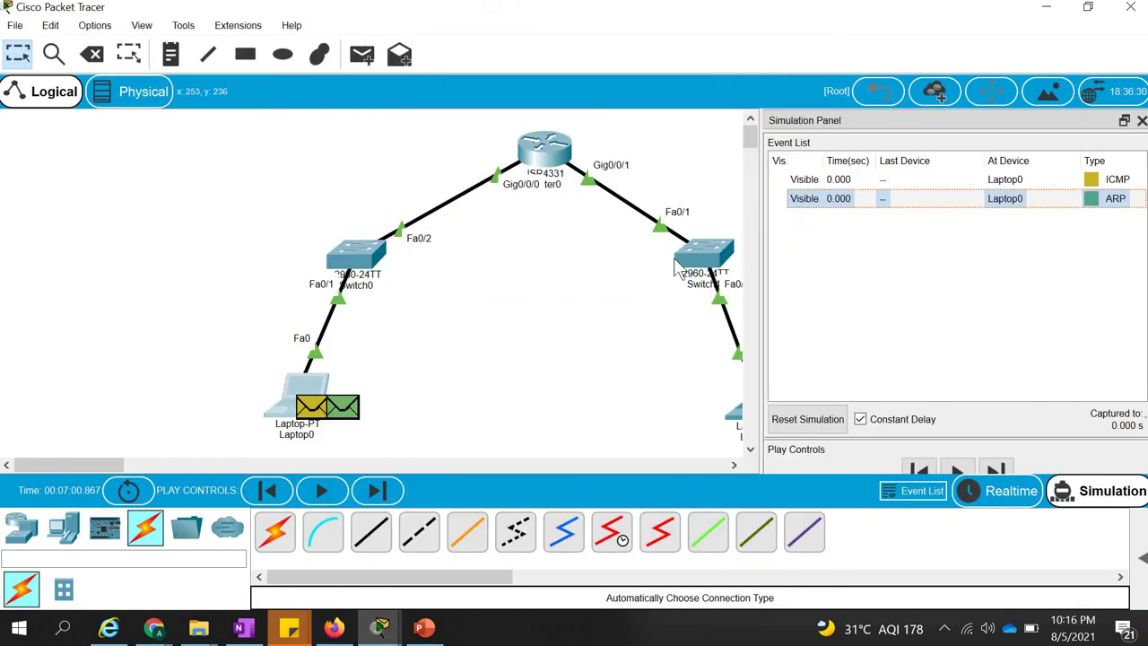
click(1141, 120)
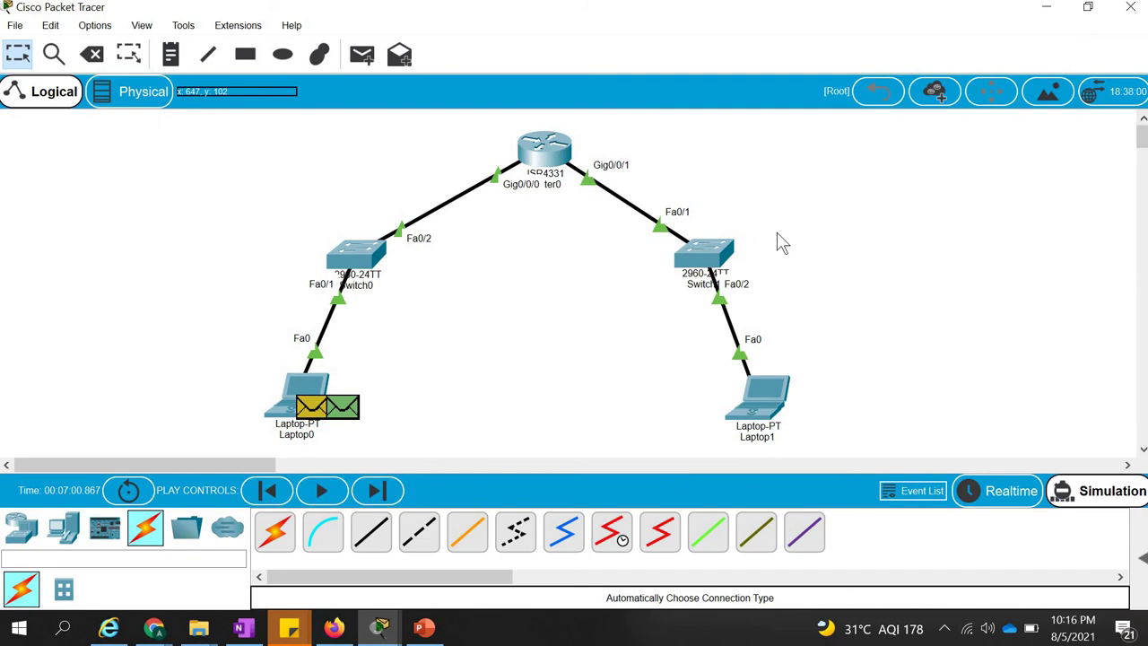
key(ctrl+n)
key(Tab)
key(Return)
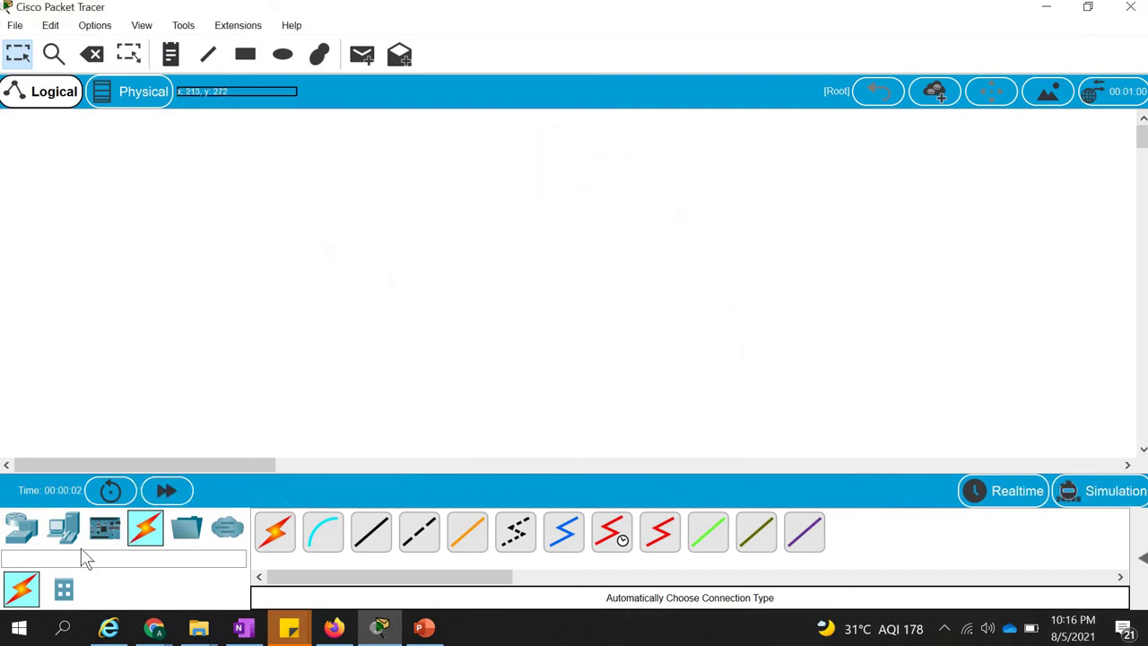
Place two 2960-24TT switches in the workspace, spaced well apart and aligned at about the same height.
click(25, 529)
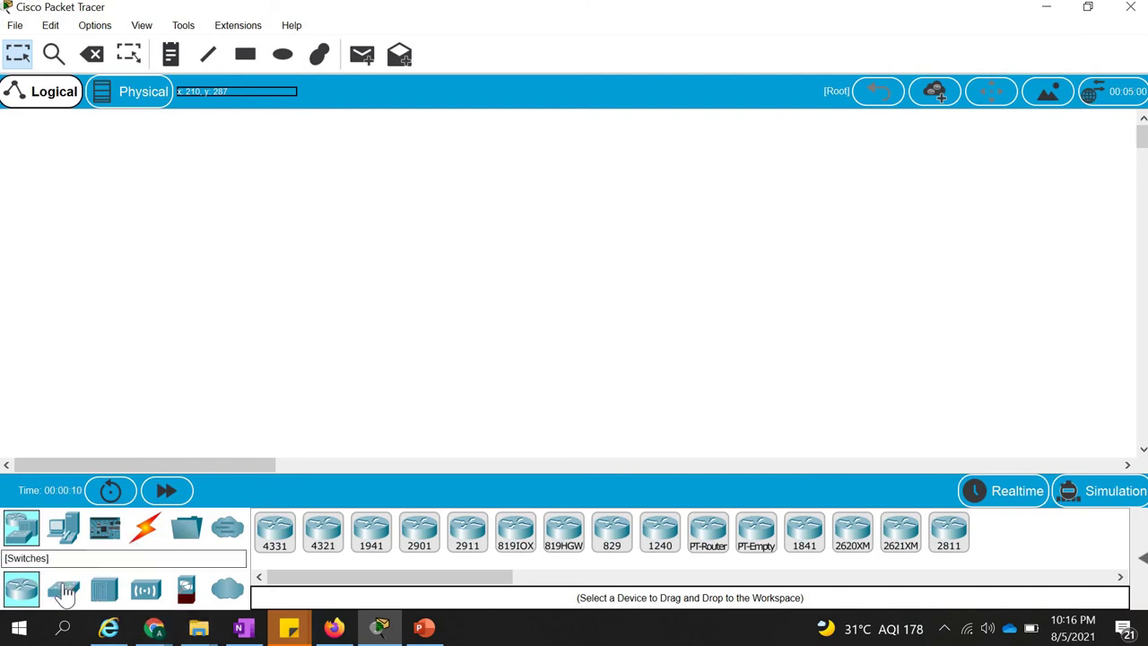
drag(237, 374, 394, 231)
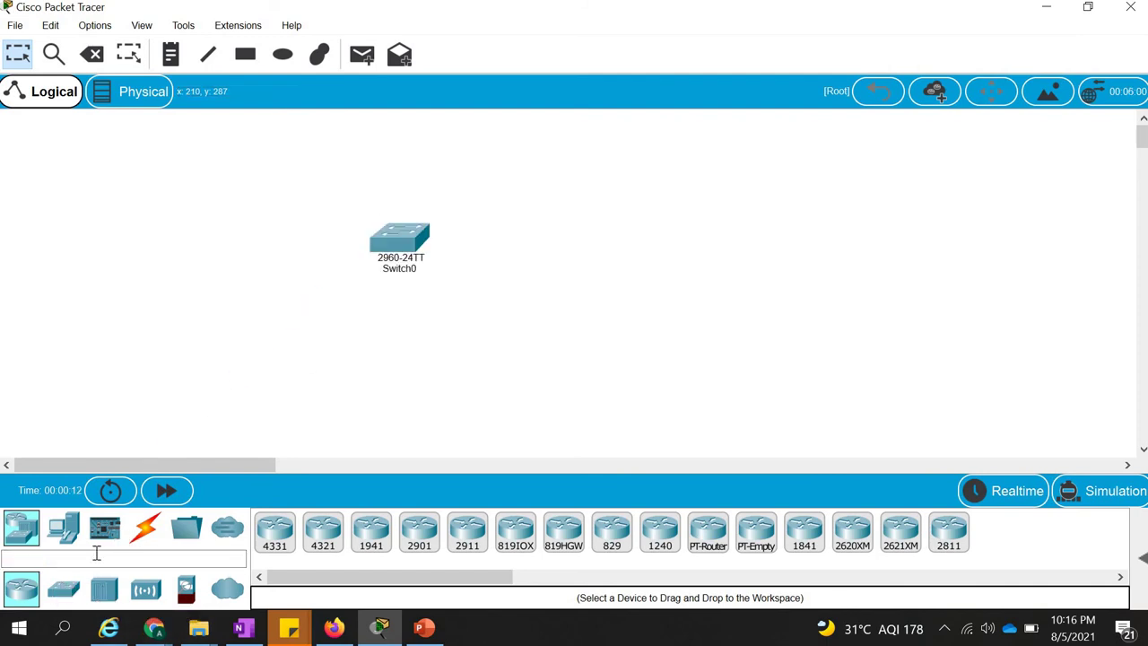
drag(59, 596, 784, 251)
click(409, 256)
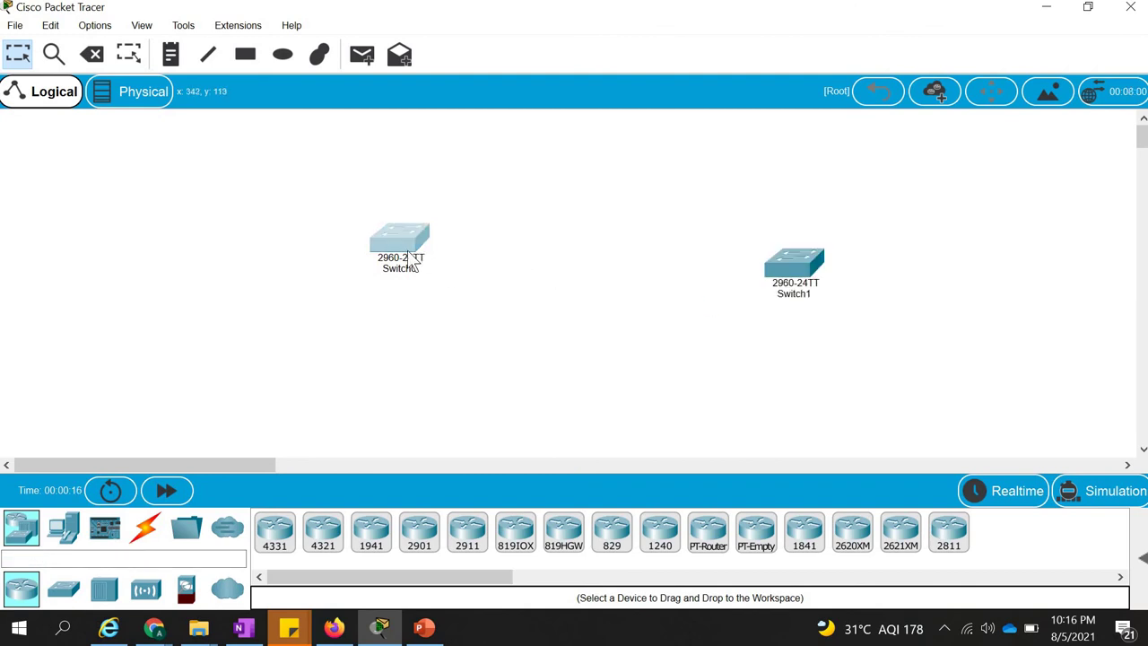
drag(409, 256, 405, 261)
drag(795, 264, 790, 235)
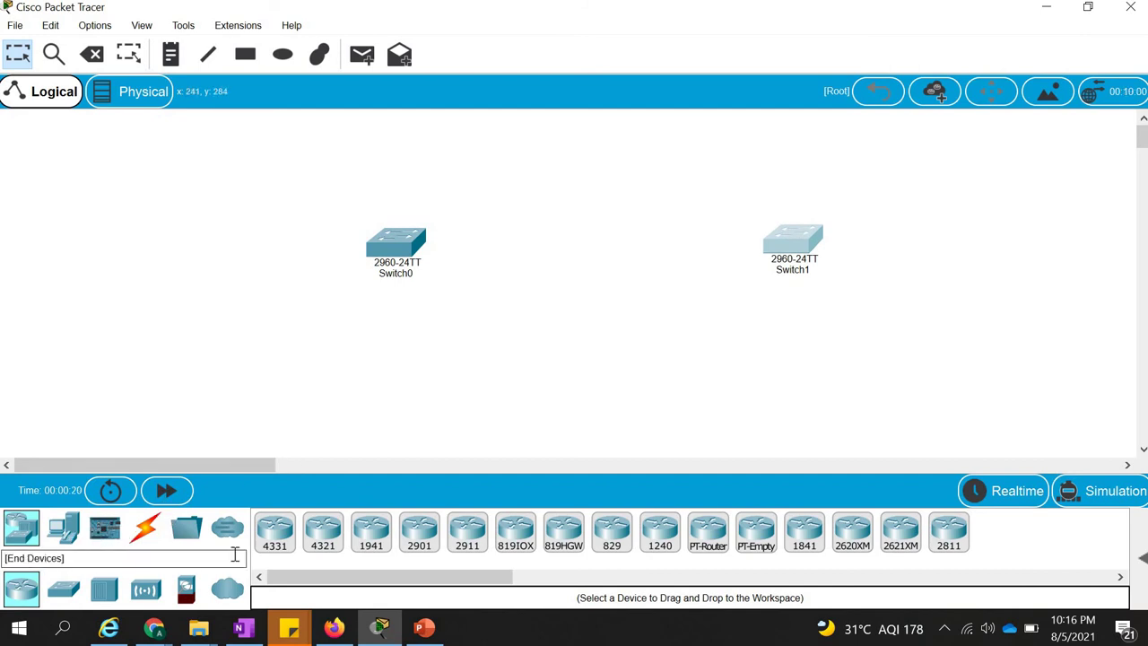
Add four PCs in a row, with two below Switch0 and two below Switch1.
click(63, 527)
click(274, 532)
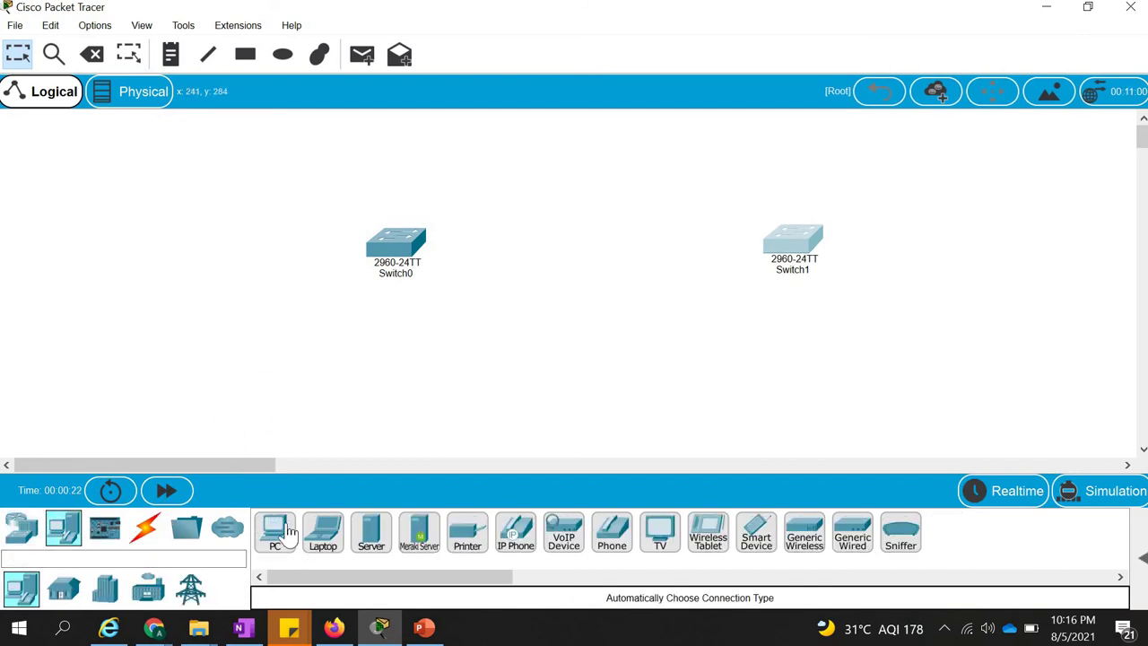
click(244, 408)
click(274, 533)
click(448, 414)
click(276, 543)
click(722, 399)
click(286, 538)
click(896, 395)
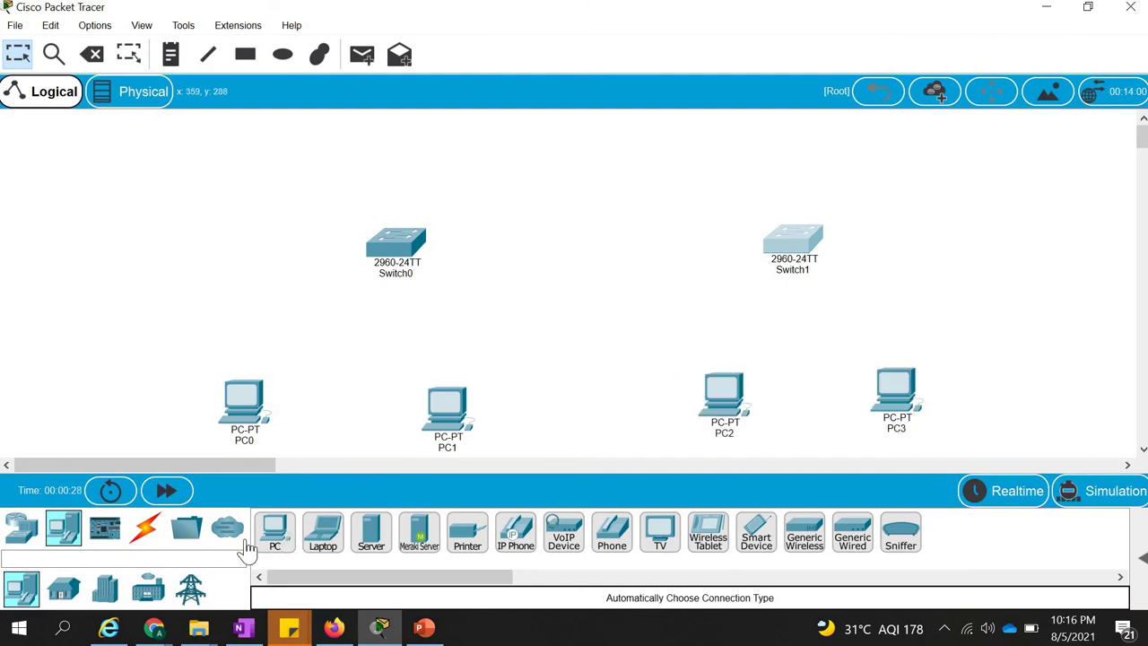
Cable PC0 and PC1 to Switch0 using the automatically chosen connection type.
click(146, 529)
click(266, 547)
click(256, 413)
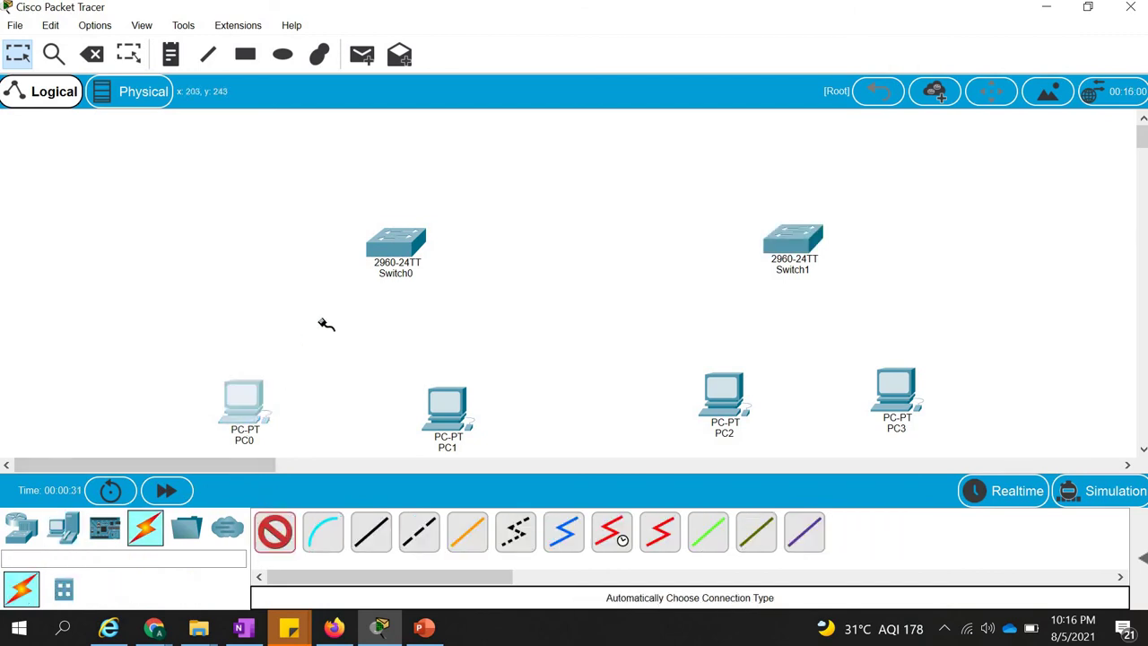
click(404, 238)
click(274, 532)
click(445, 410)
click(406, 267)
Cable PC2 and PC3 to Switch1 using the automatically chosen connection type.
click(294, 530)
click(798, 240)
click(724, 395)
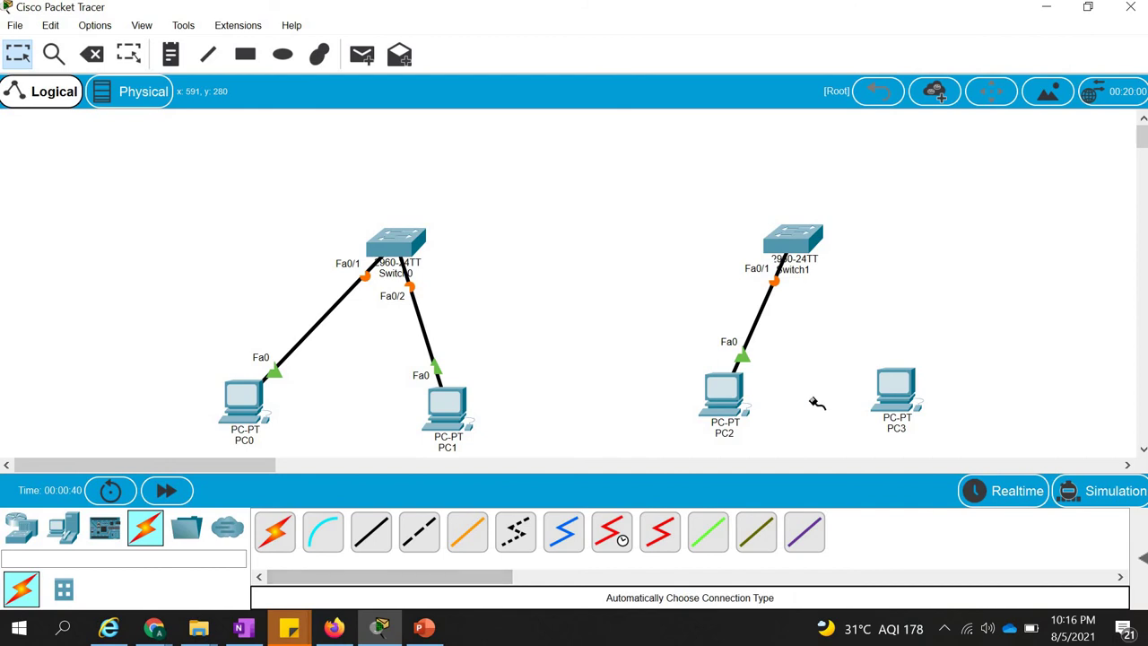
click(892, 390)
click(793, 240)
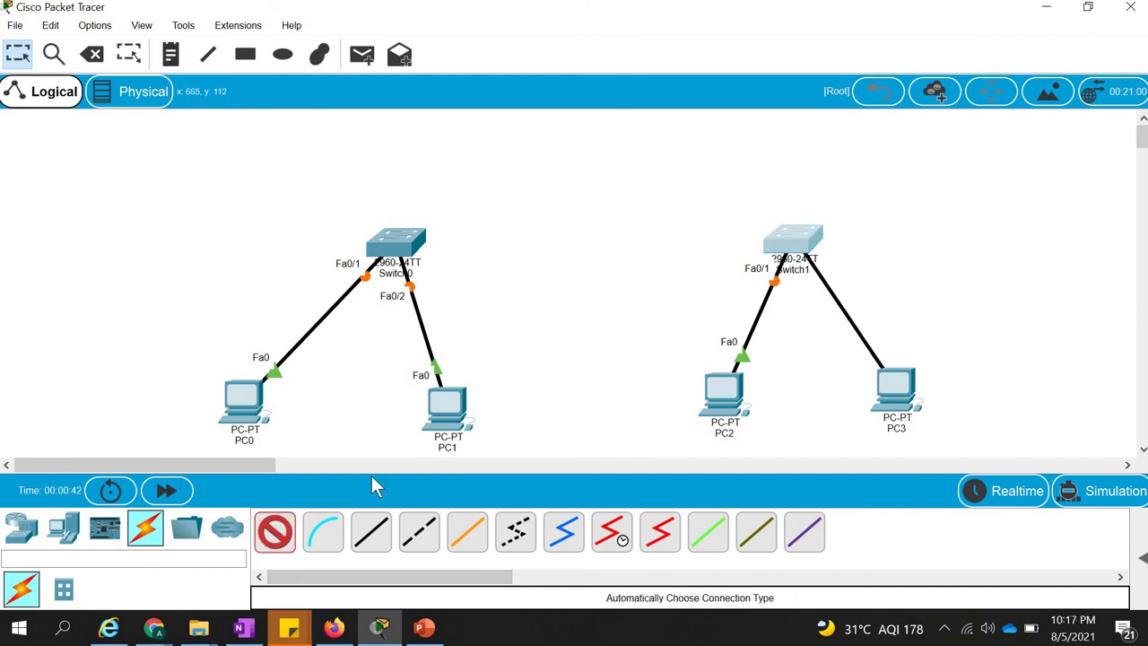
Link Switch0 to Switch1 with the automatically chosen connection type.
click(269, 540)
click(415, 240)
click(789, 242)
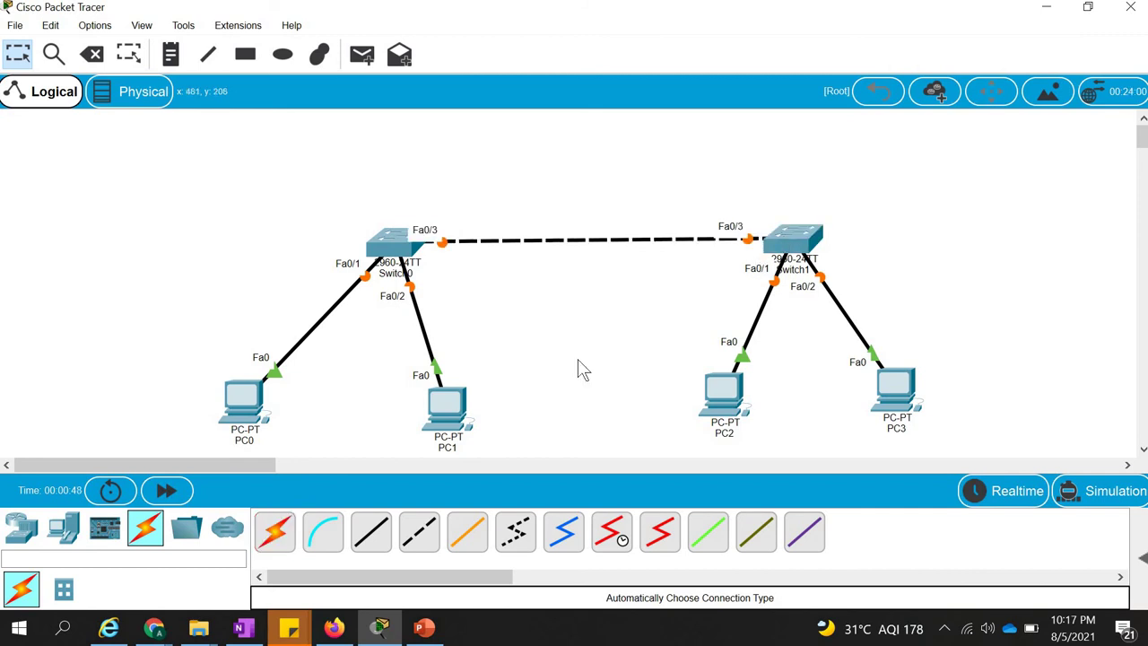
Give PC0 the static IP address 192.168.1.1 with subnet mask 255.255.255.0 and close its configuration.
click(242, 400)
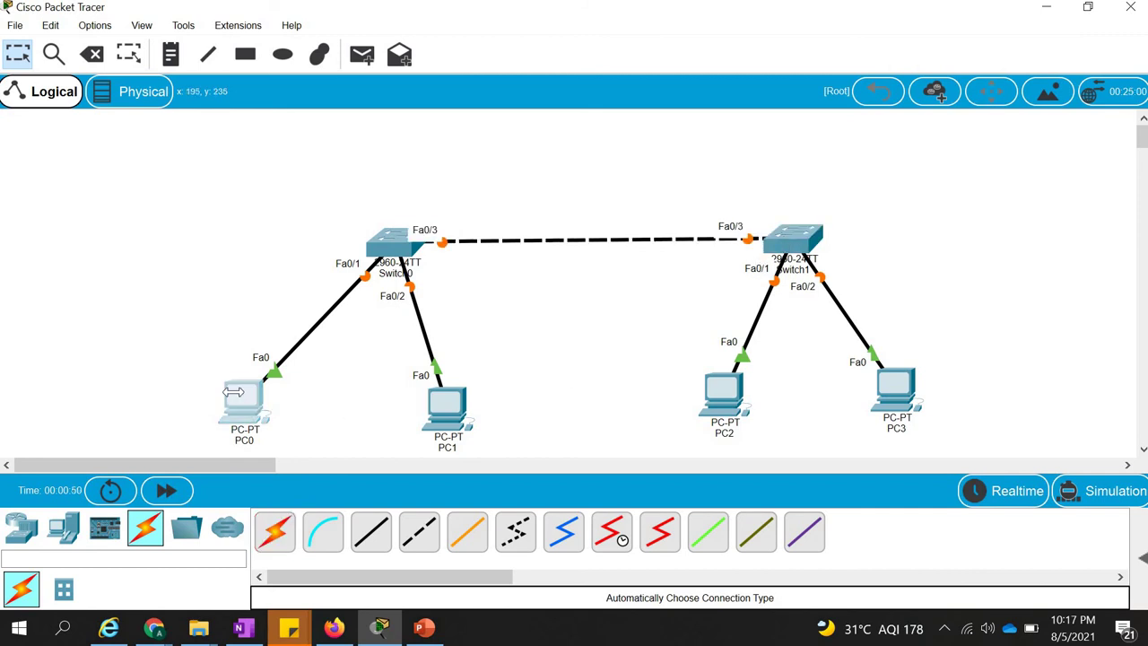
click(408, 59)
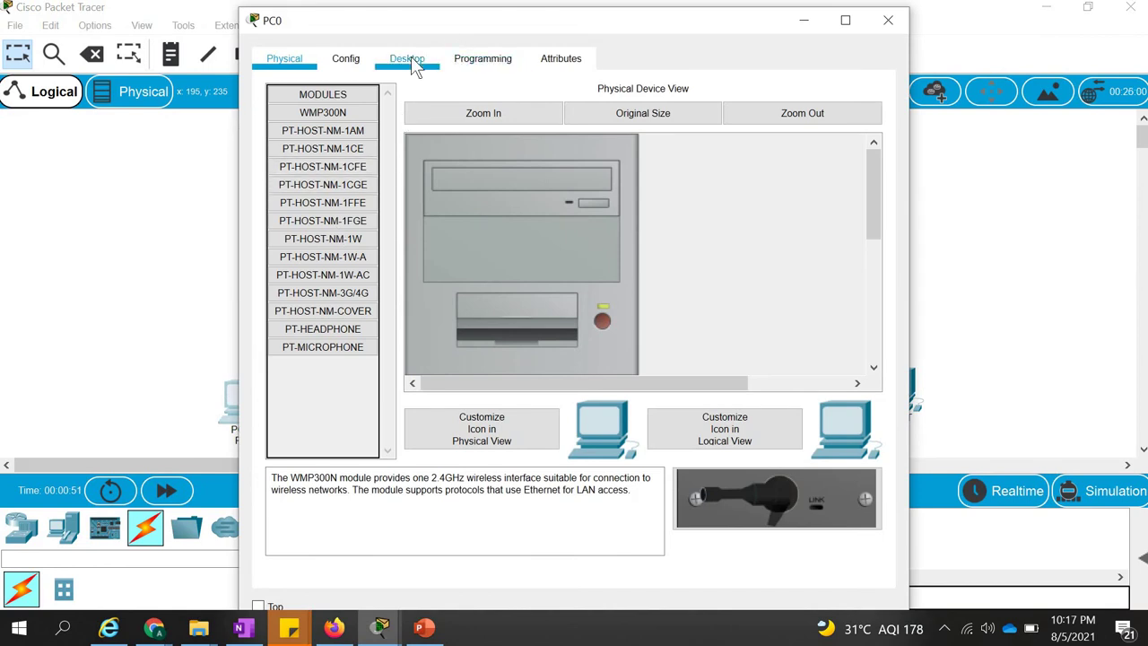
click(399, 166)
click(486, 209)
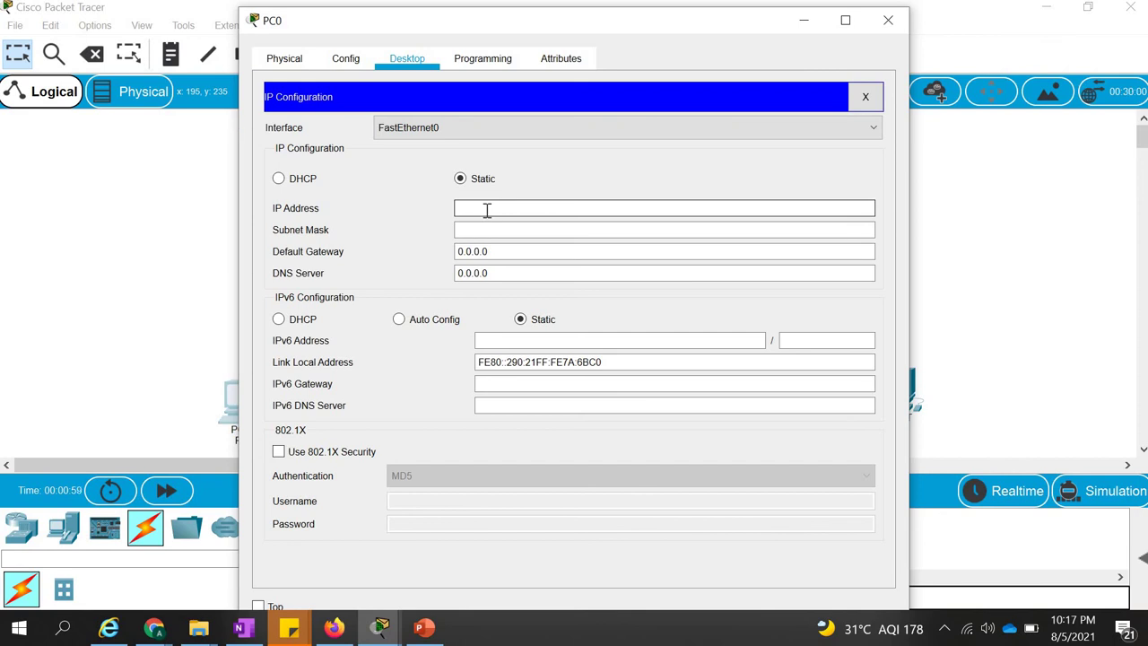
text(192.168.1.1)
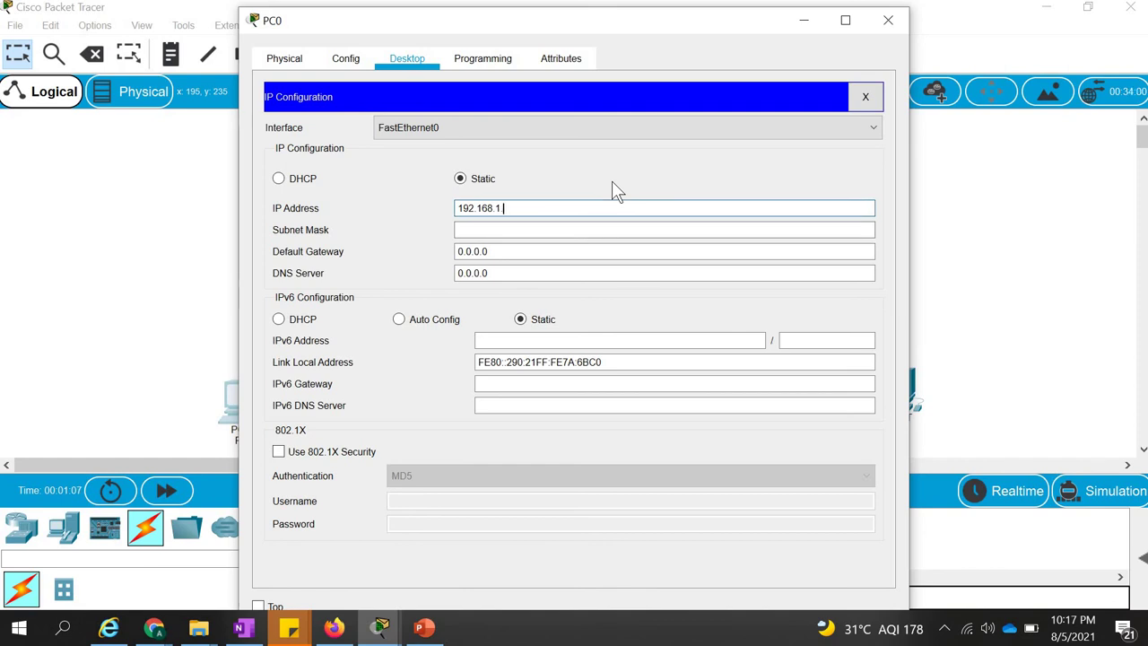
click(525, 230)
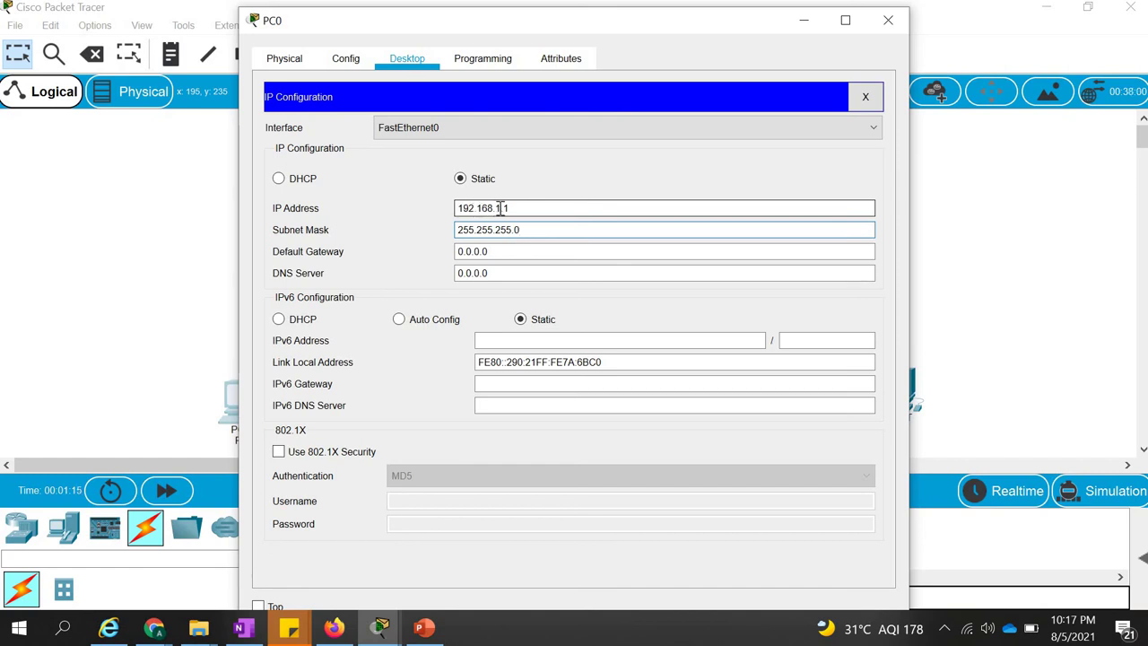
mouse_move(500, 208)
mouse_down()
mouse_move(458, 208)
mouse_move(510, 208)
mouse_up()
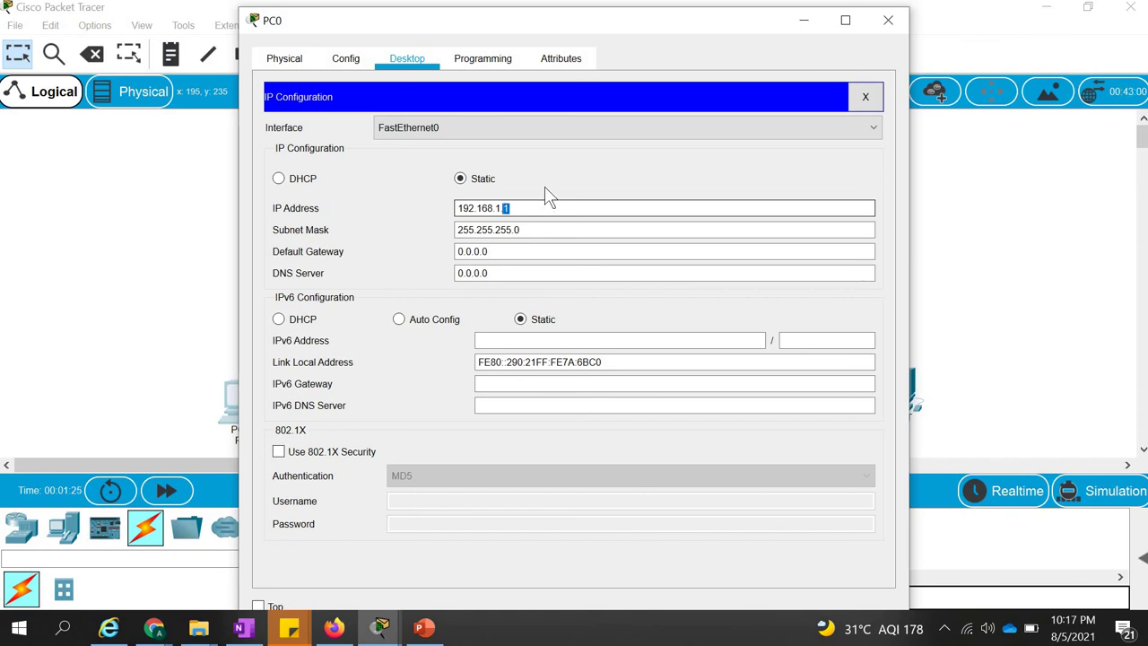
click(546, 190)
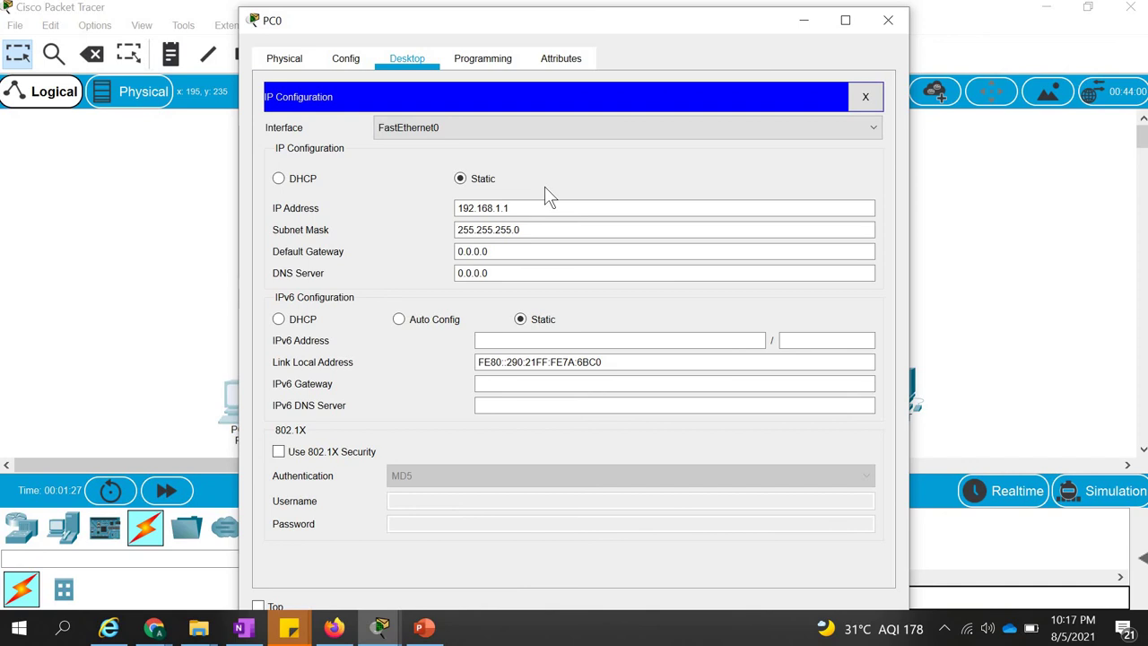
click(511, 229)
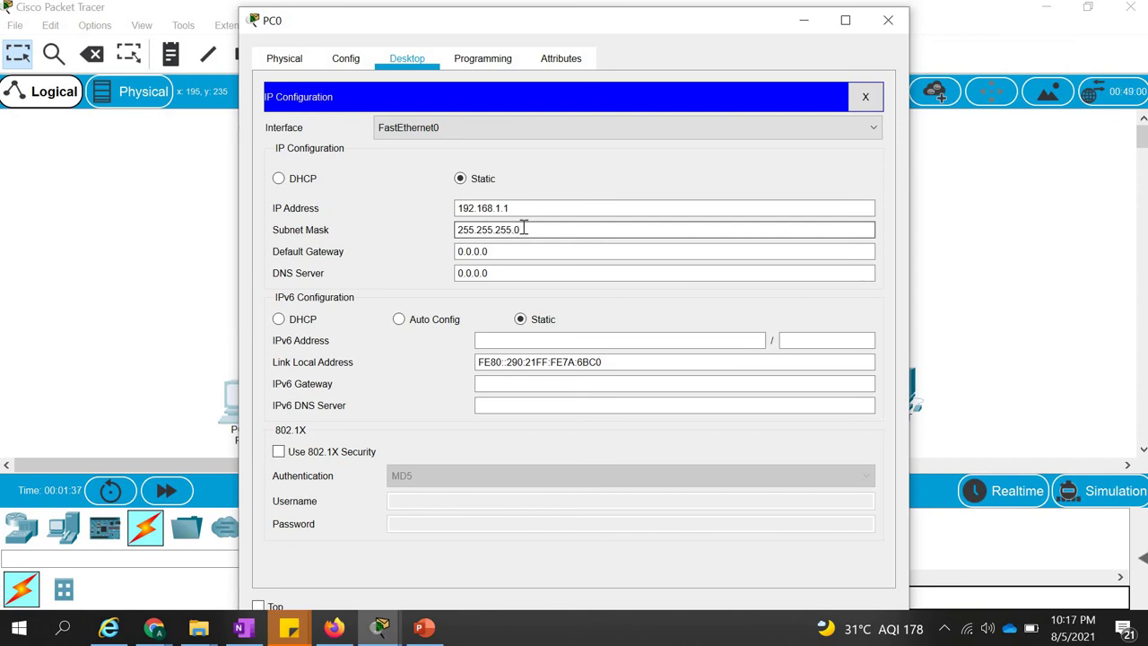
key(Tab)
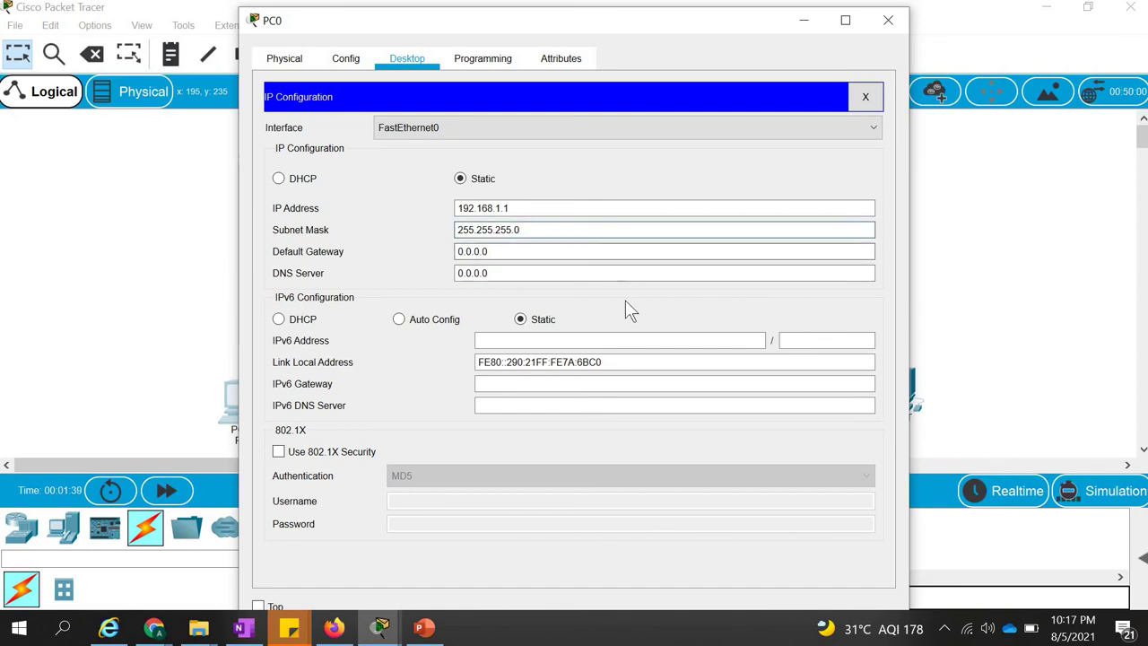
click(889, 18)
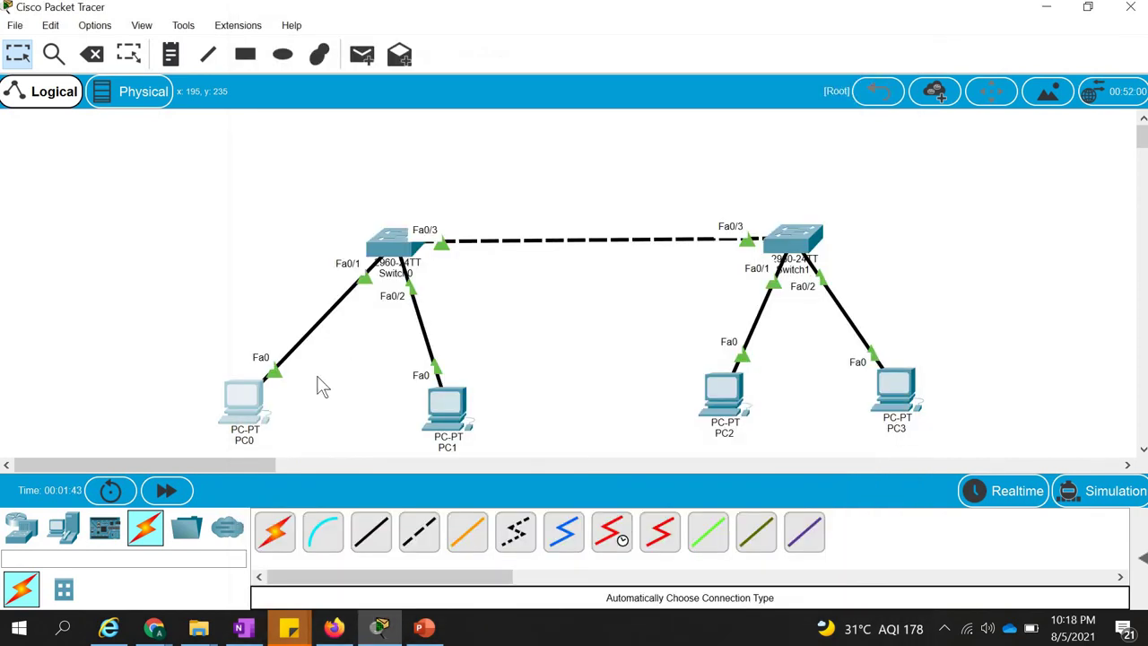
Give PC1 the static IP address 192.168.1.2 with subnet mask 255.255.255.0 and close its configuration.
double_click(452, 399)
click(422, 59)
click(308, 142)
click(482, 207)
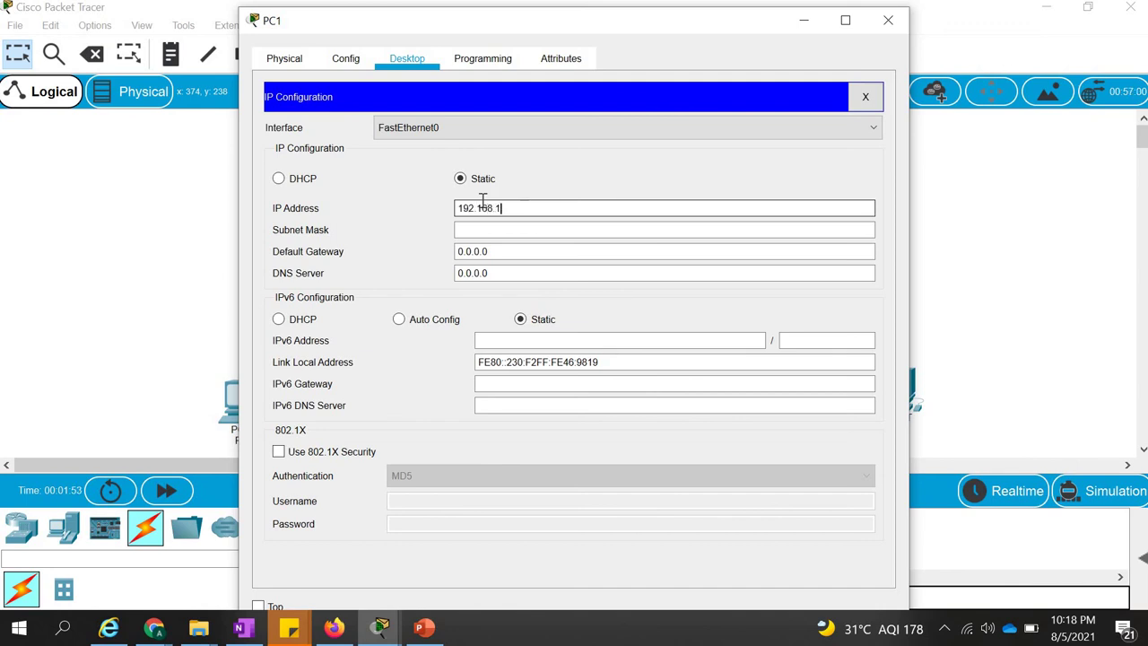
text(192.168.1.2)
click(558, 251)
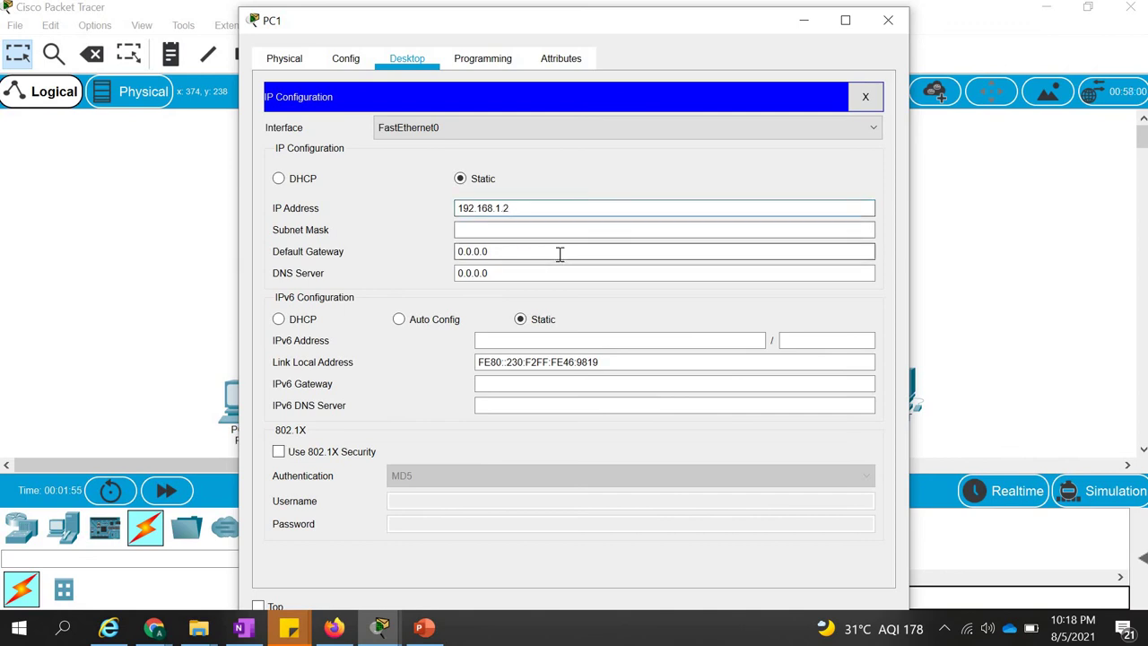
click(508, 208)
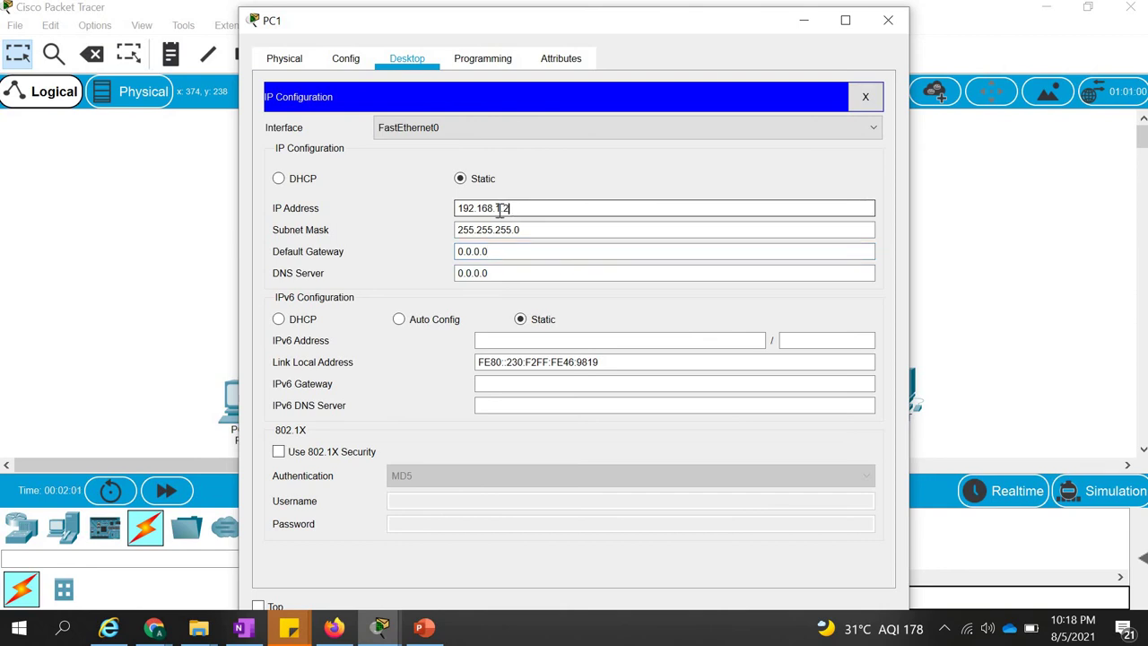
drag(457, 208, 501, 208)
click(512, 229)
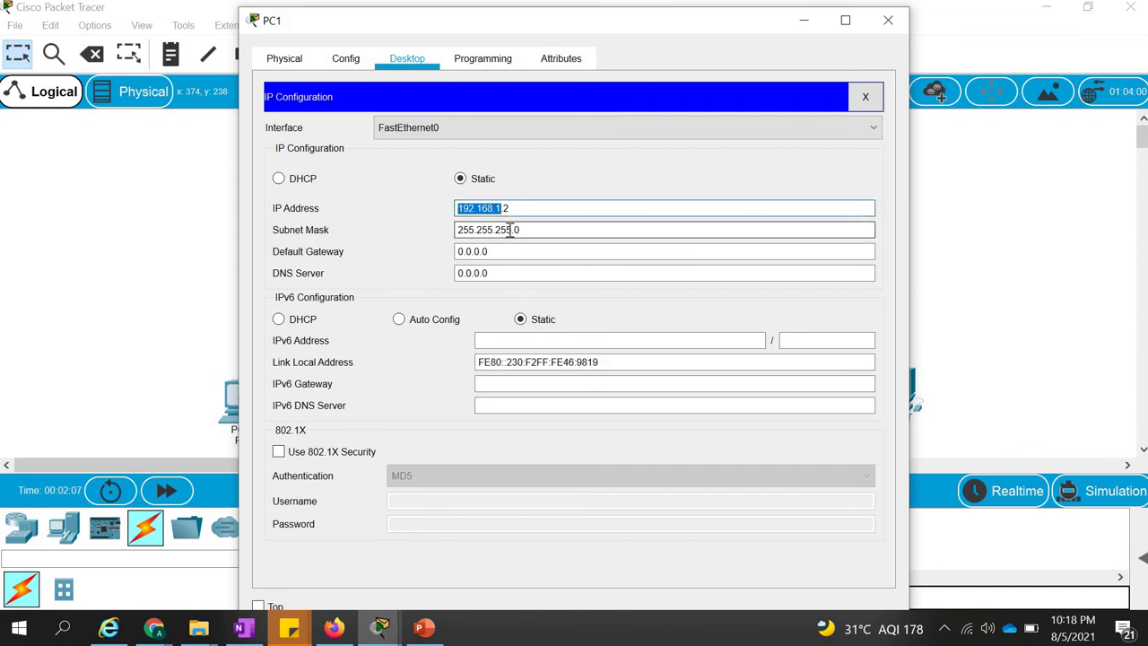
click(484, 208)
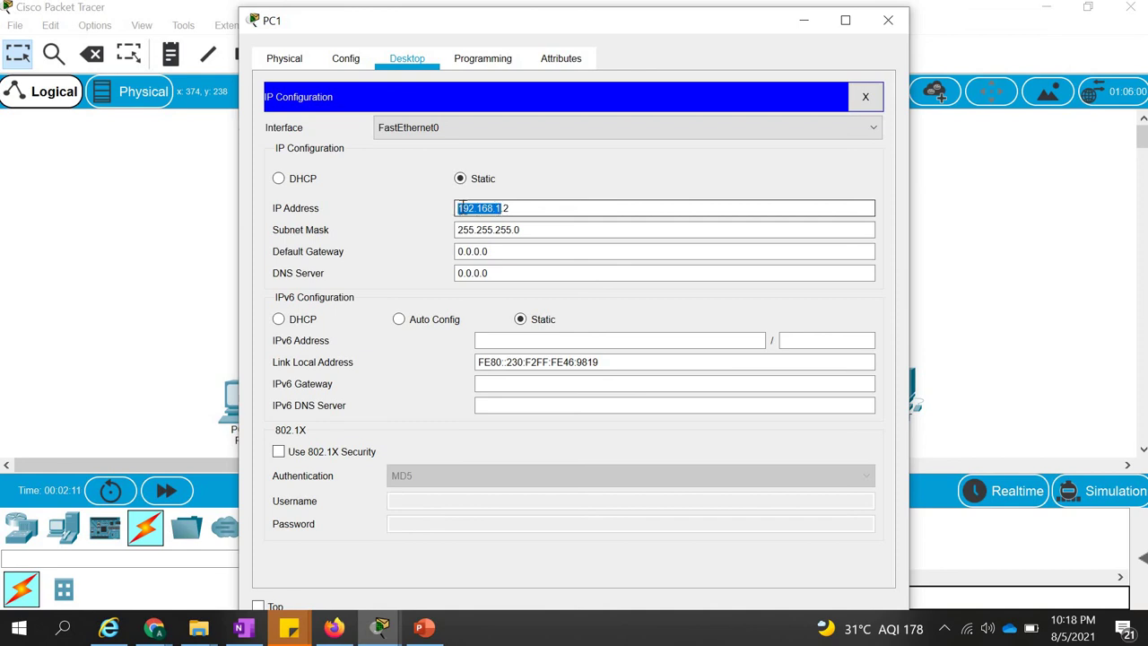
double_click(514, 207)
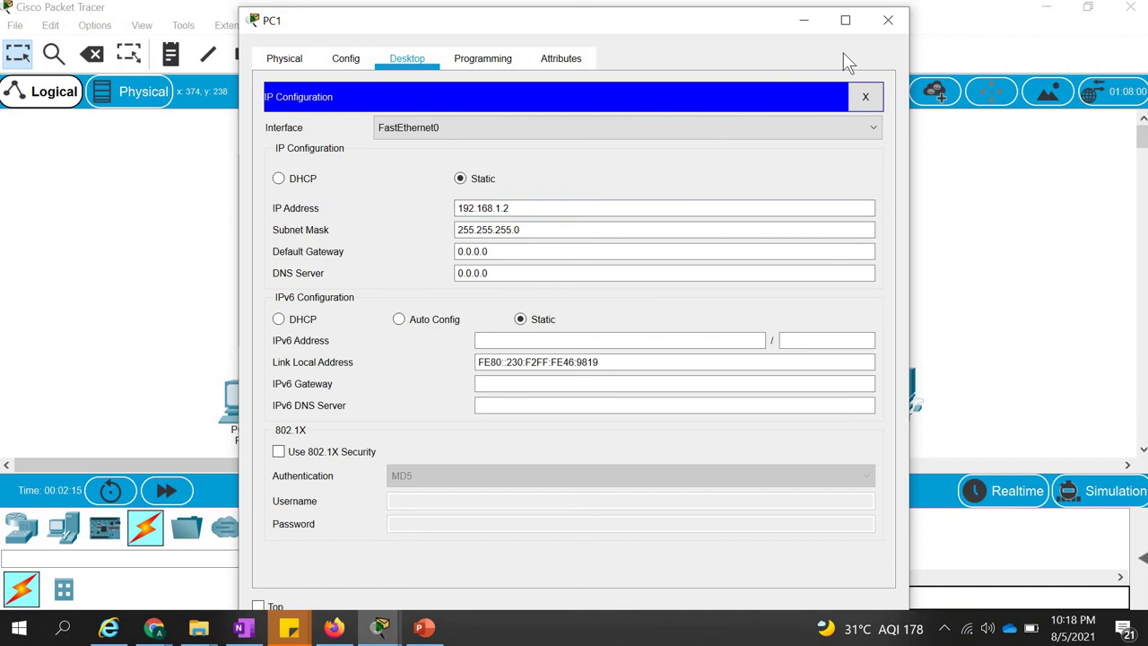
click(888, 20)
Give PC2 the static IP address 192.168.1.254 and close its configuration.
click(721, 382)
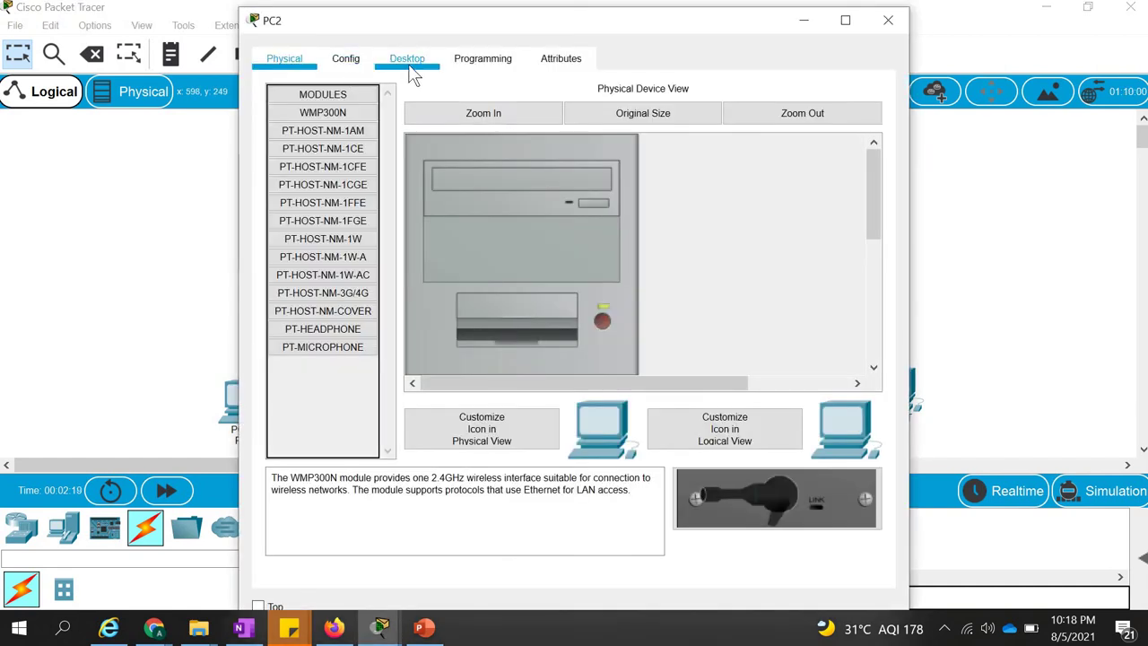
click(408, 64)
click(359, 143)
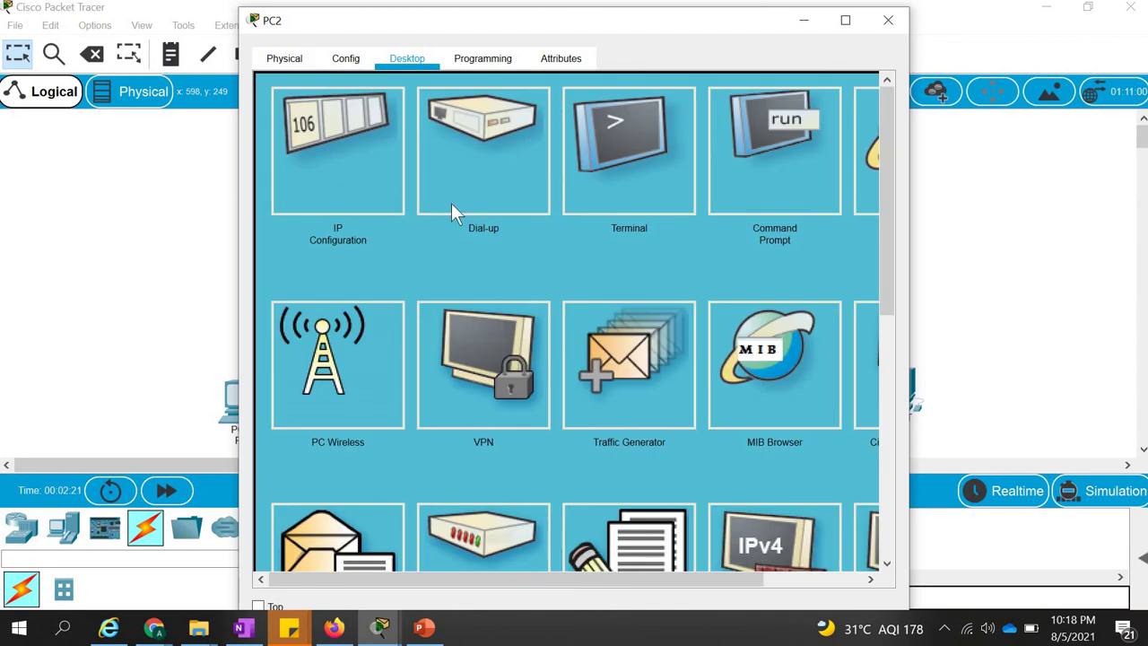
click(476, 206)
text(19)
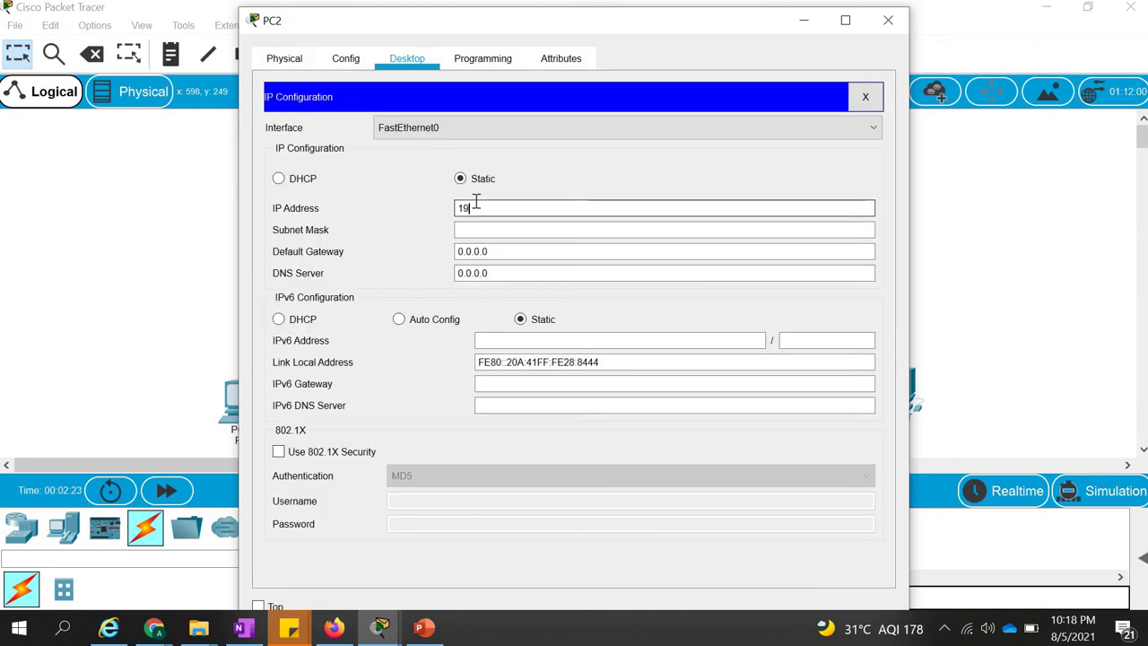
text(2.168.1.)
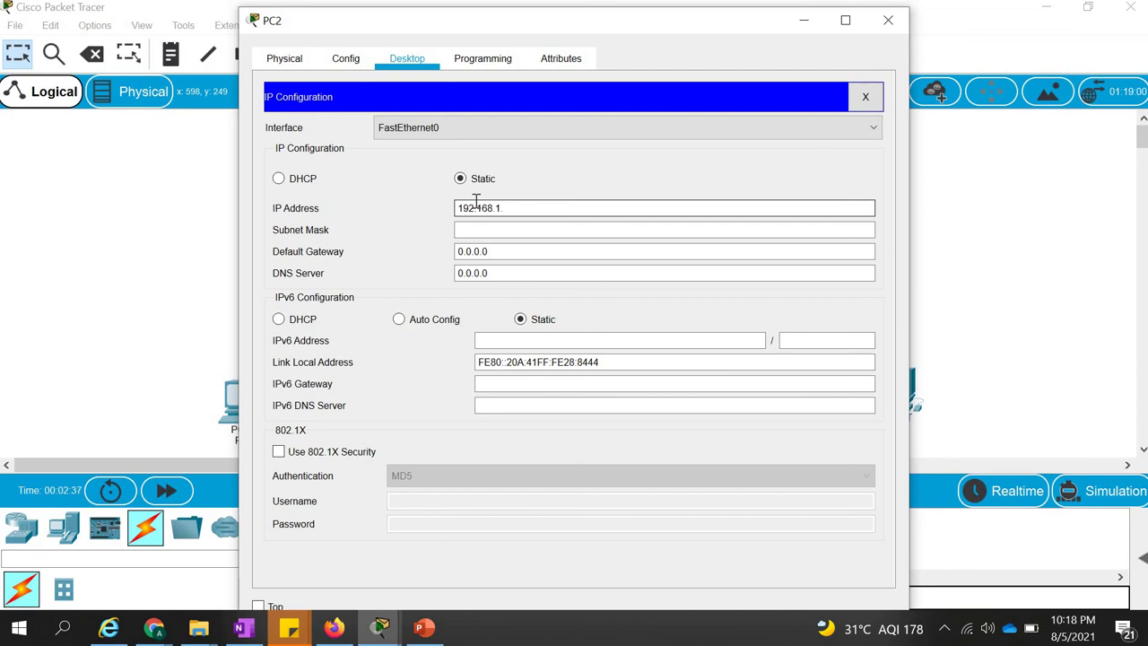
text(254)
click(582, 250)
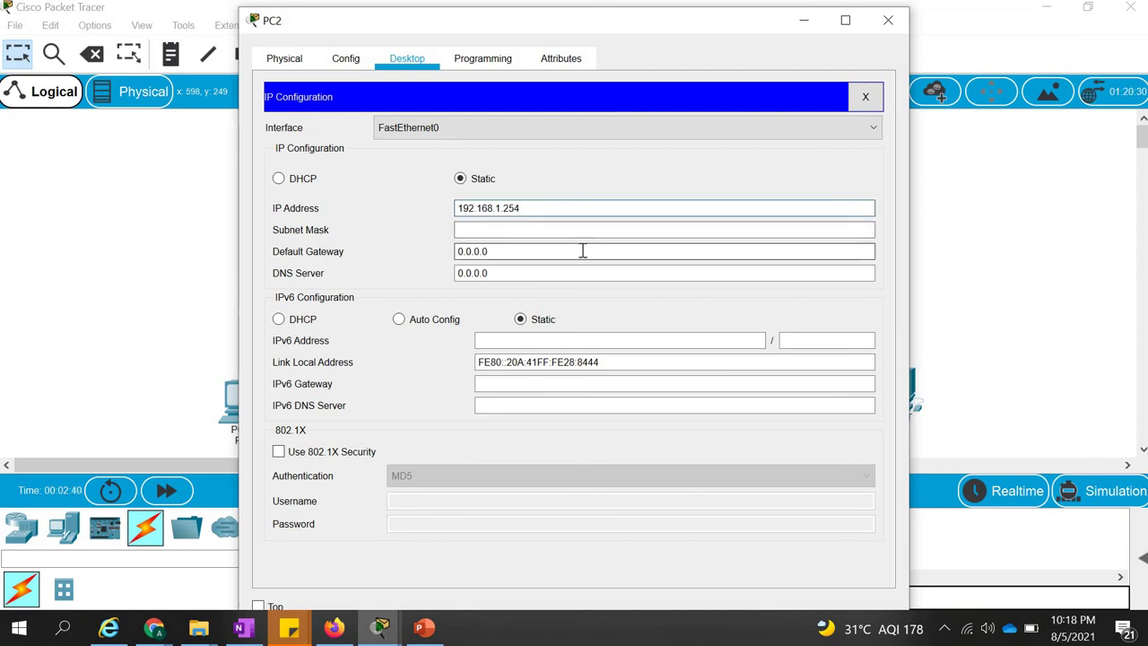
click(892, 22)
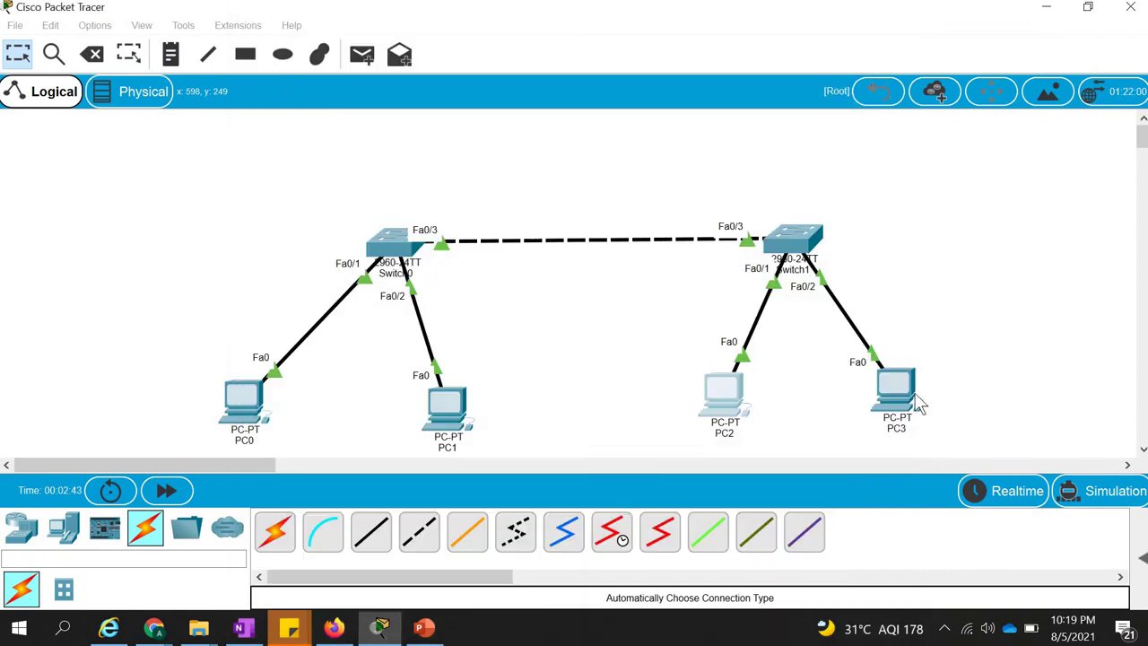
Give PC3 the static IP address 192.168.1.253 with subnet mask 255.255.255.0 and close its configuration.
click(895, 385)
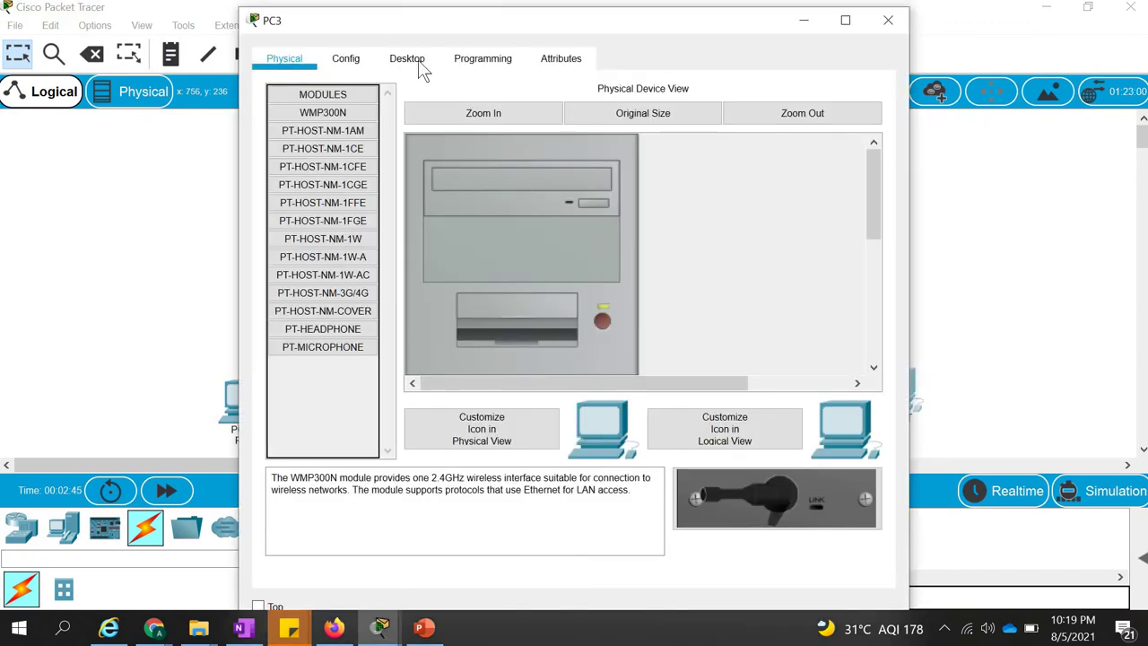
click(410, 59)
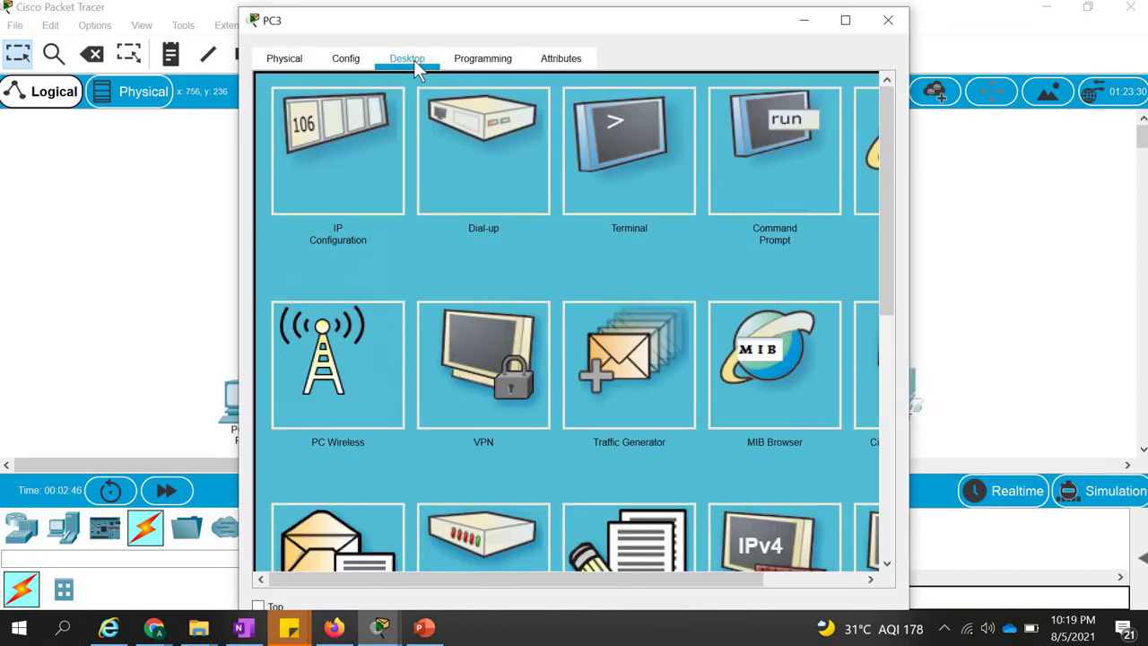
click(359, 132)
click(475, 208)
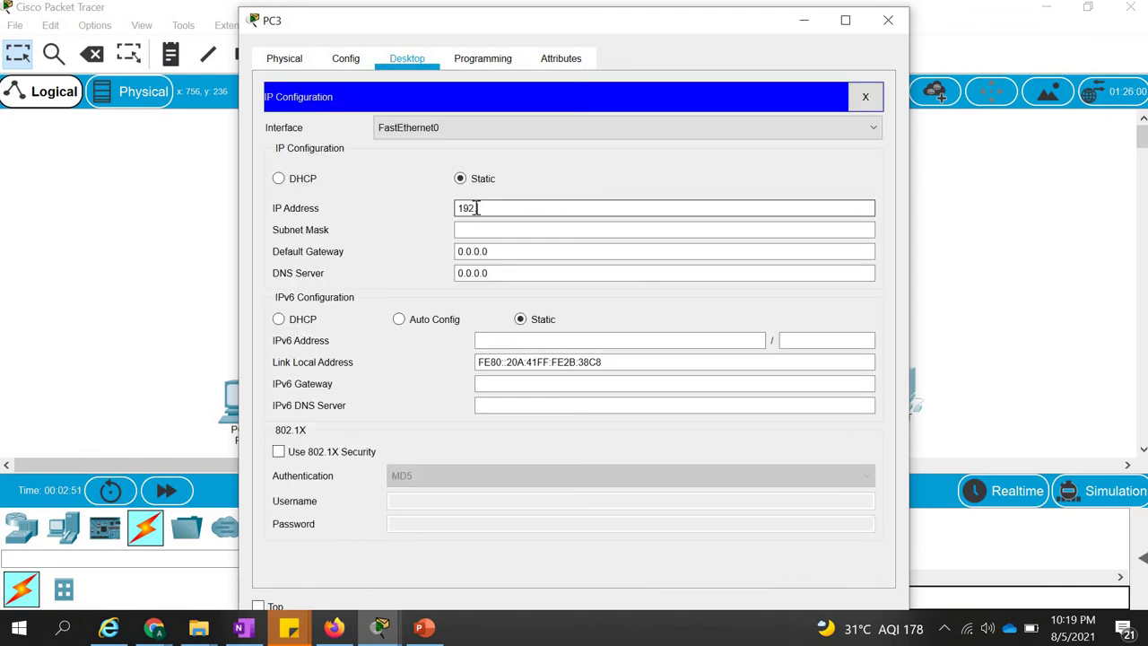
text(192.168.1.2)
text(53)
click(544, 225)
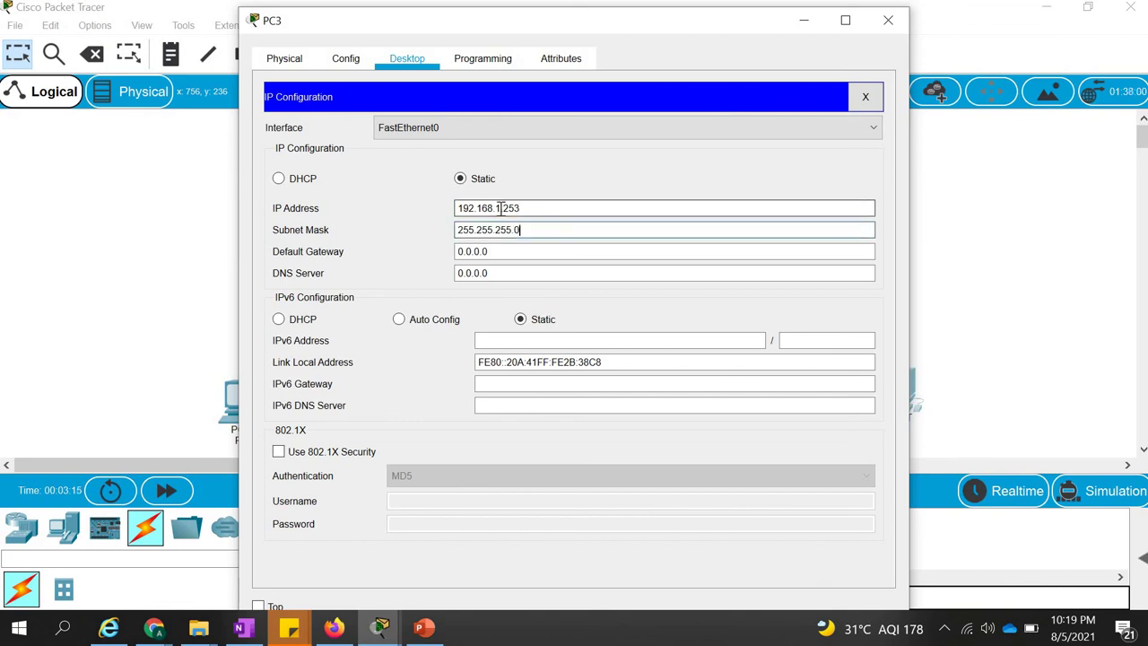
drag(501, 208, 455, 208)
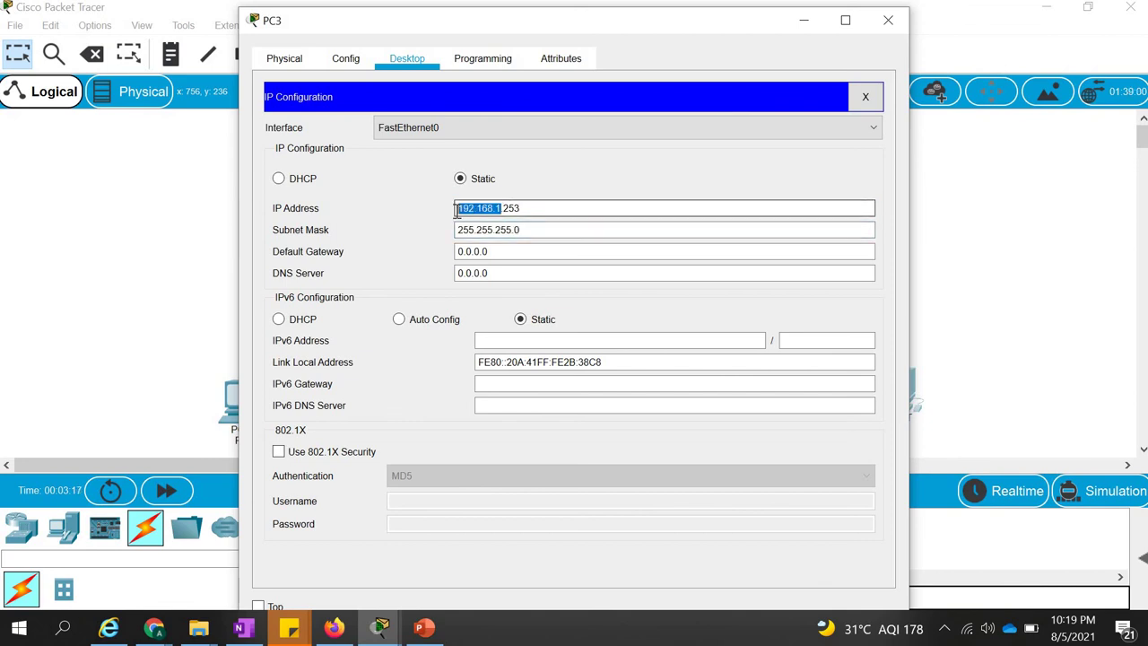
click(533, 230)
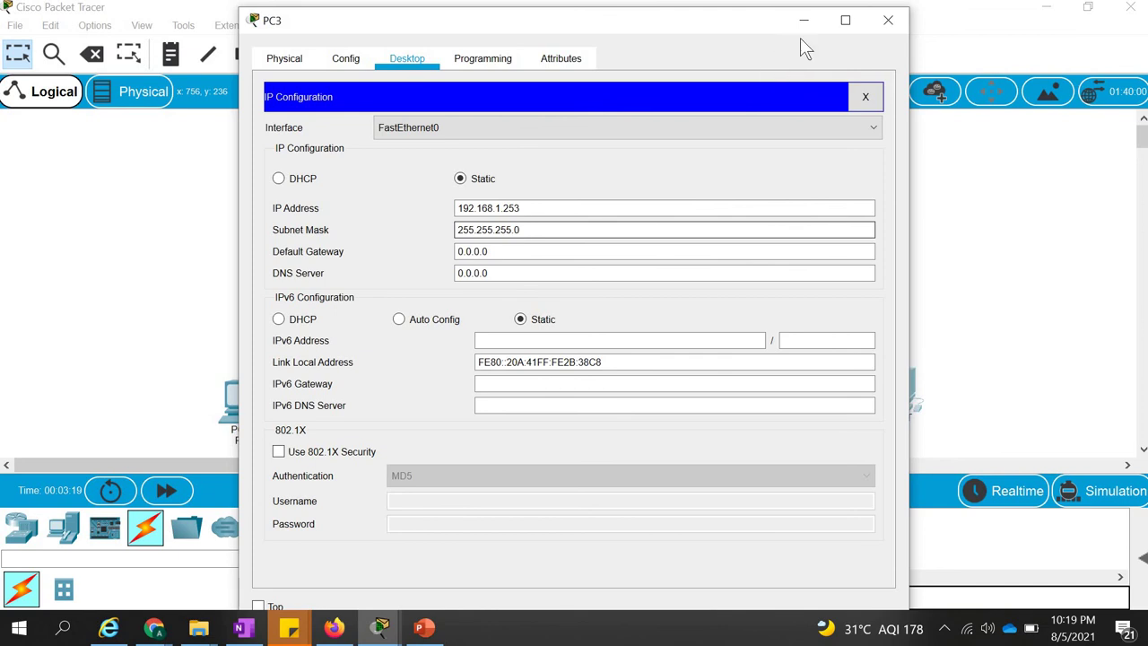
click(888, 20)
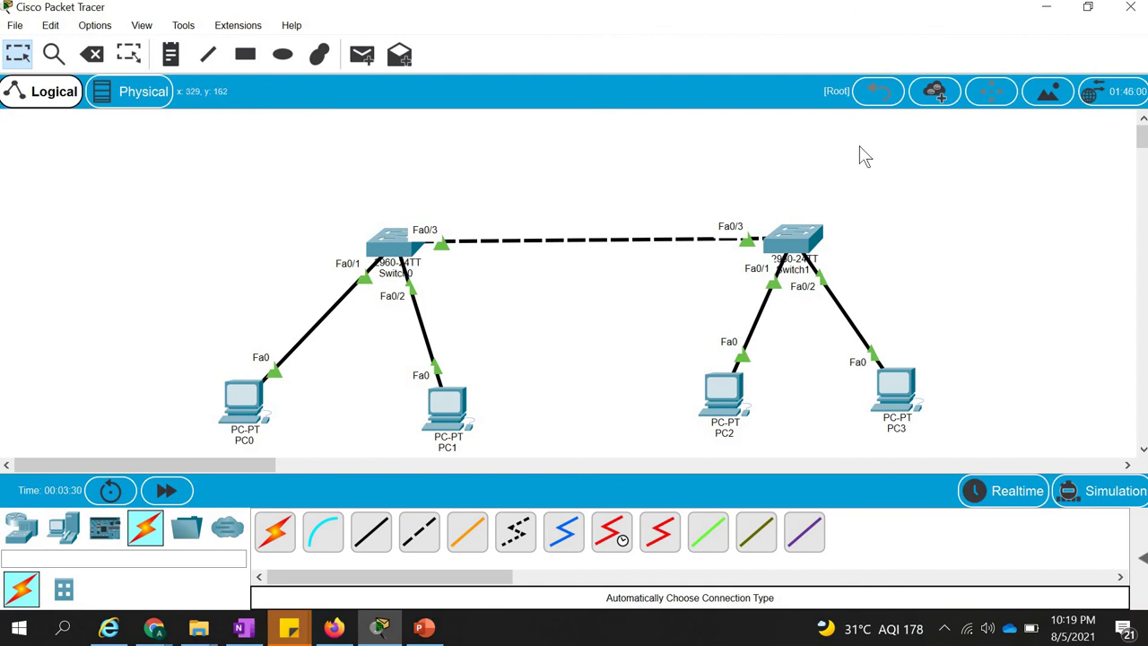
Check PC0's IP configuration and ping 192.168.1.254 from its command prompt.
click(241, 394)
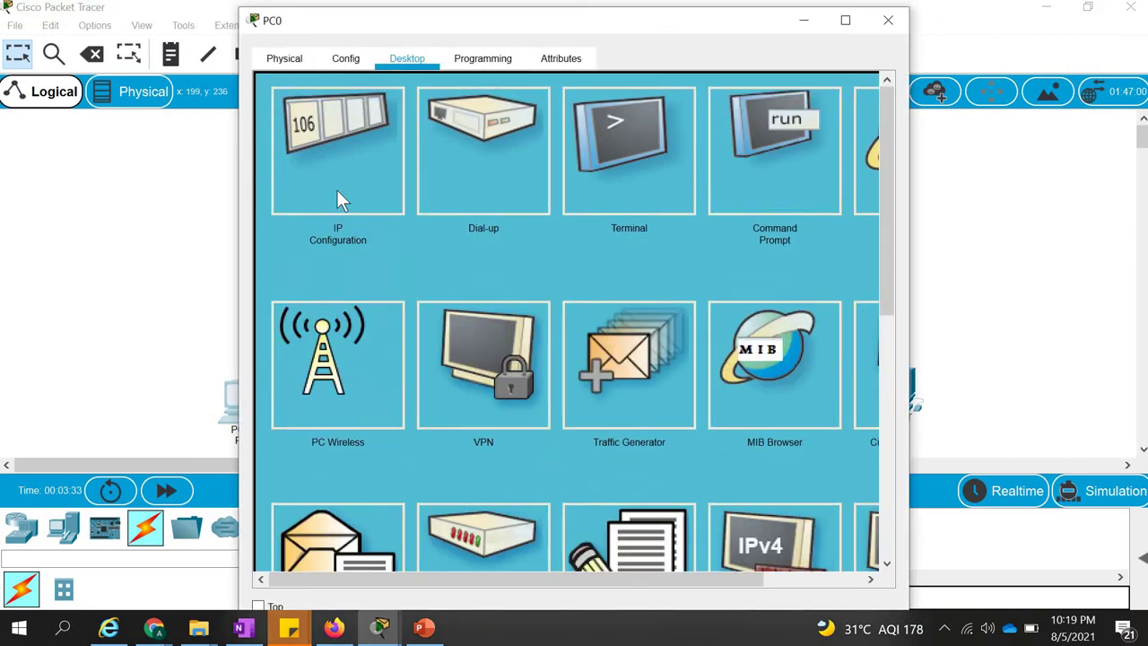
click(338, 191)
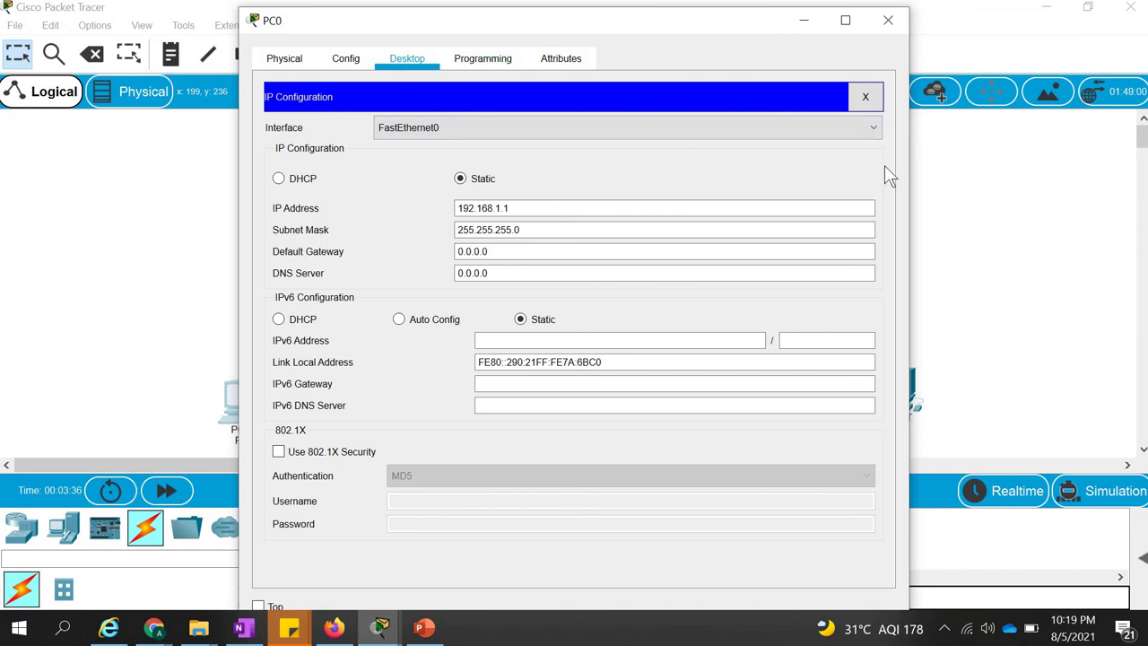
click(866, 97)
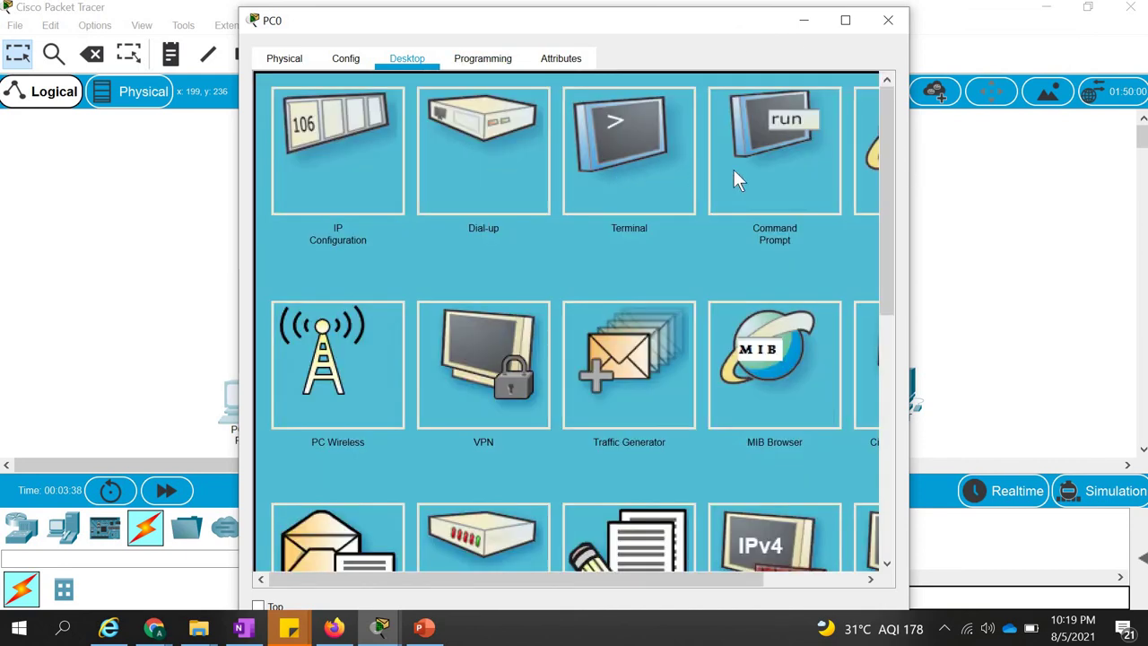
click(798, 176)
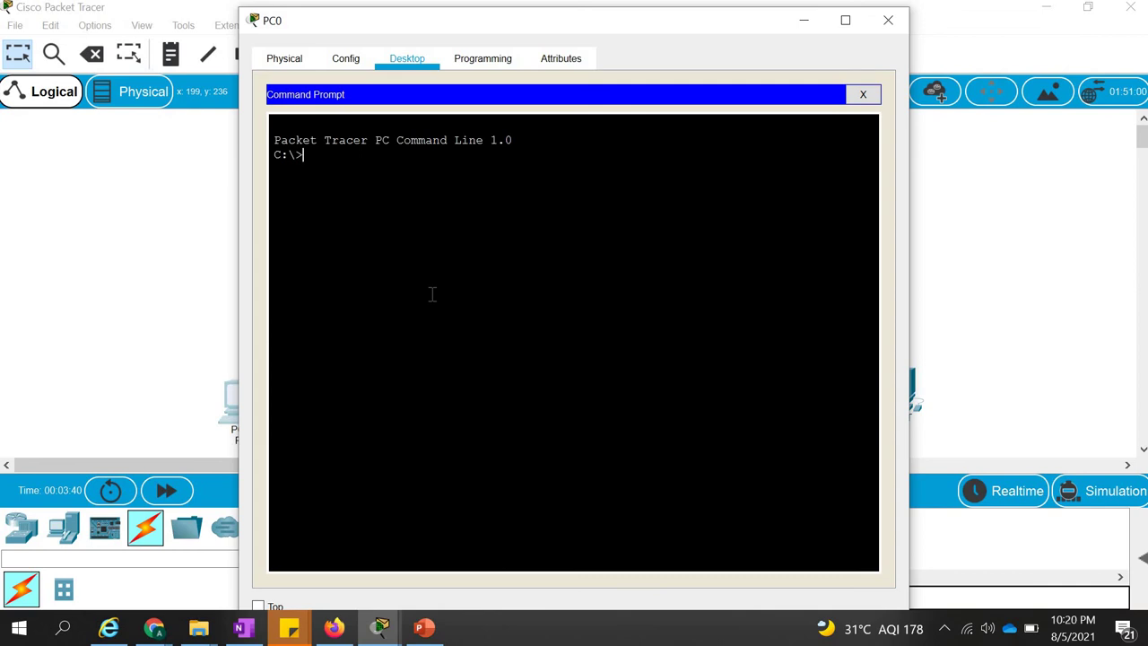
text(ping 192.168.1.254)
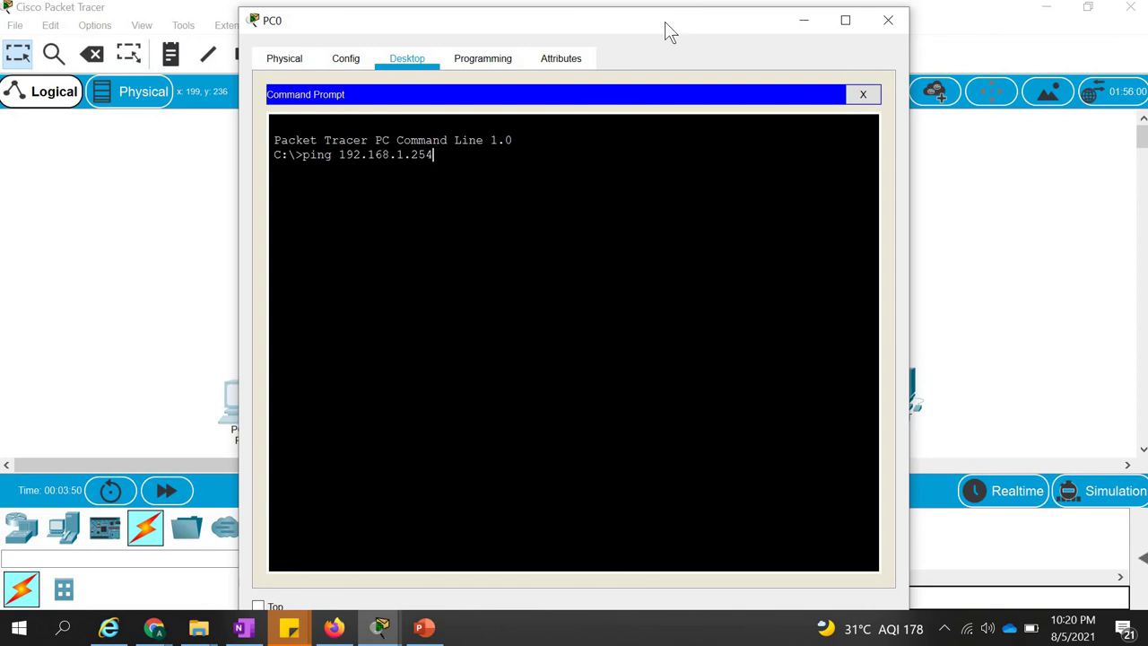
drag(502, 22, 334, 50)
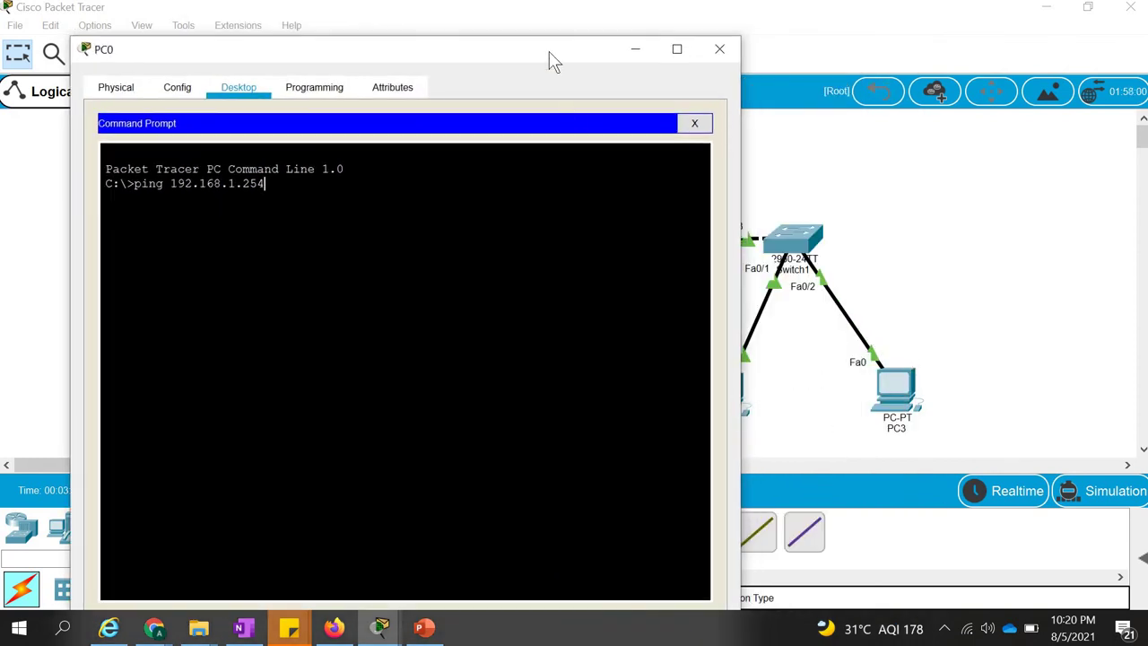
drag(444, 49, 336, 11)
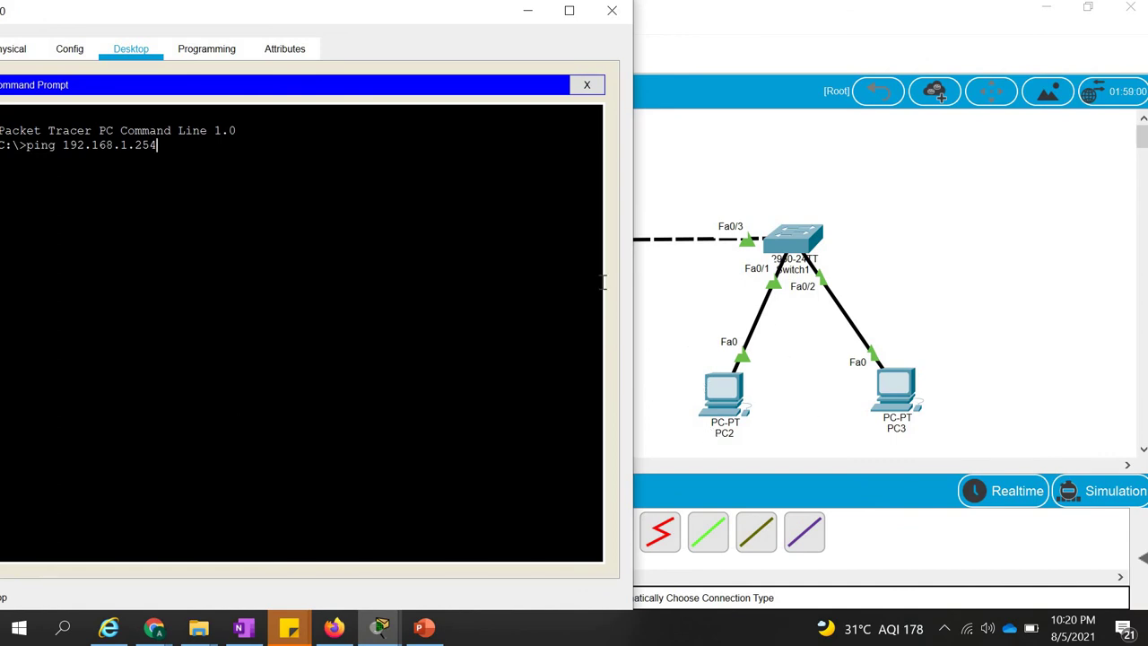
key(Return)
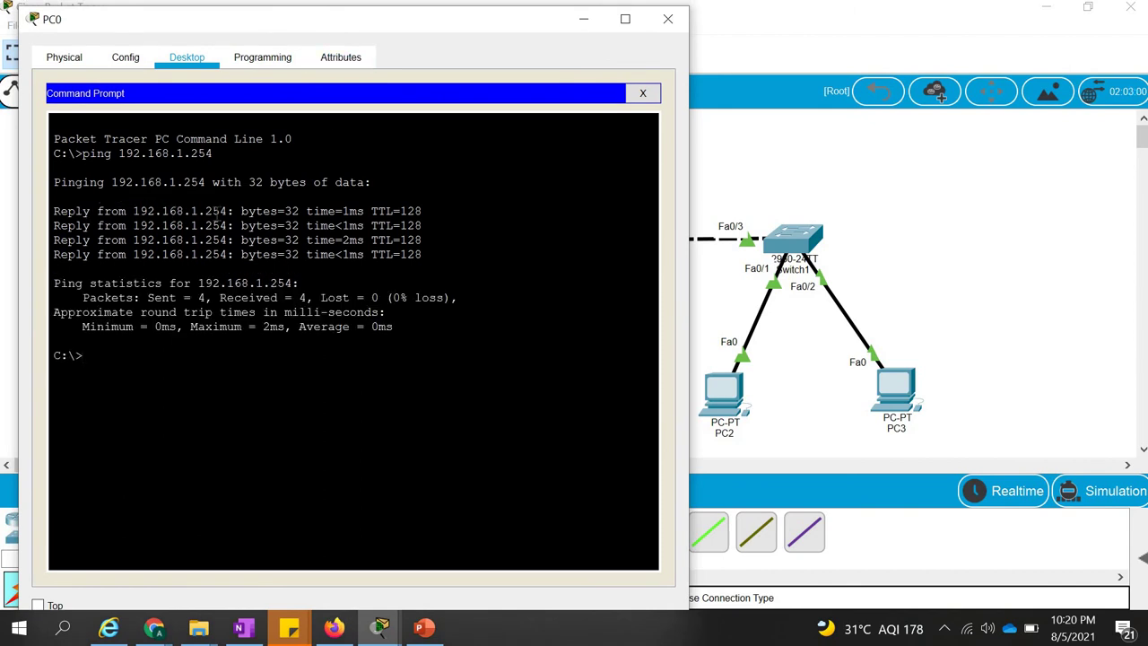
Check PC2's address details in the topology and ping 192.168.1.253 from PC0's command prompt.
click(785, 406)
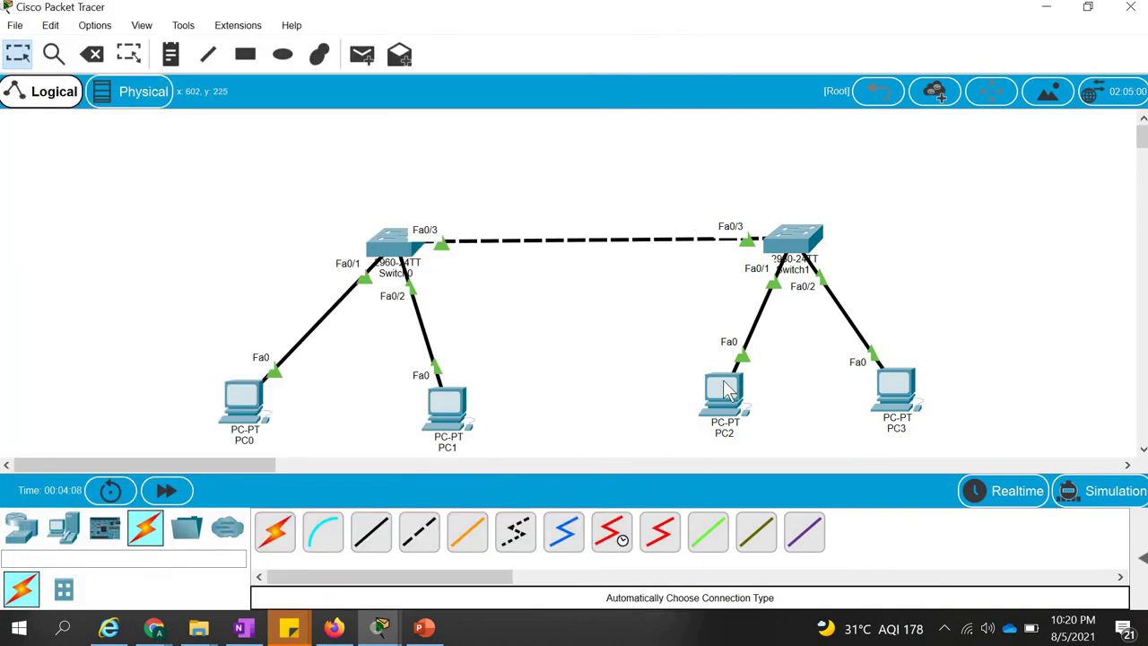
mouse_move(726, 387)
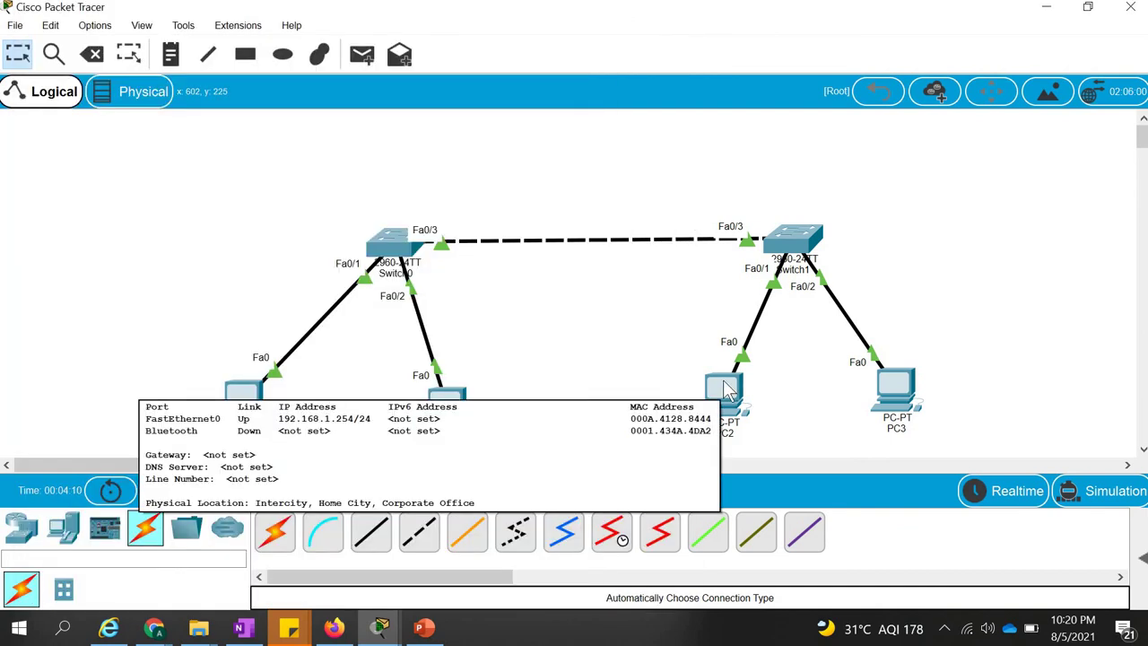
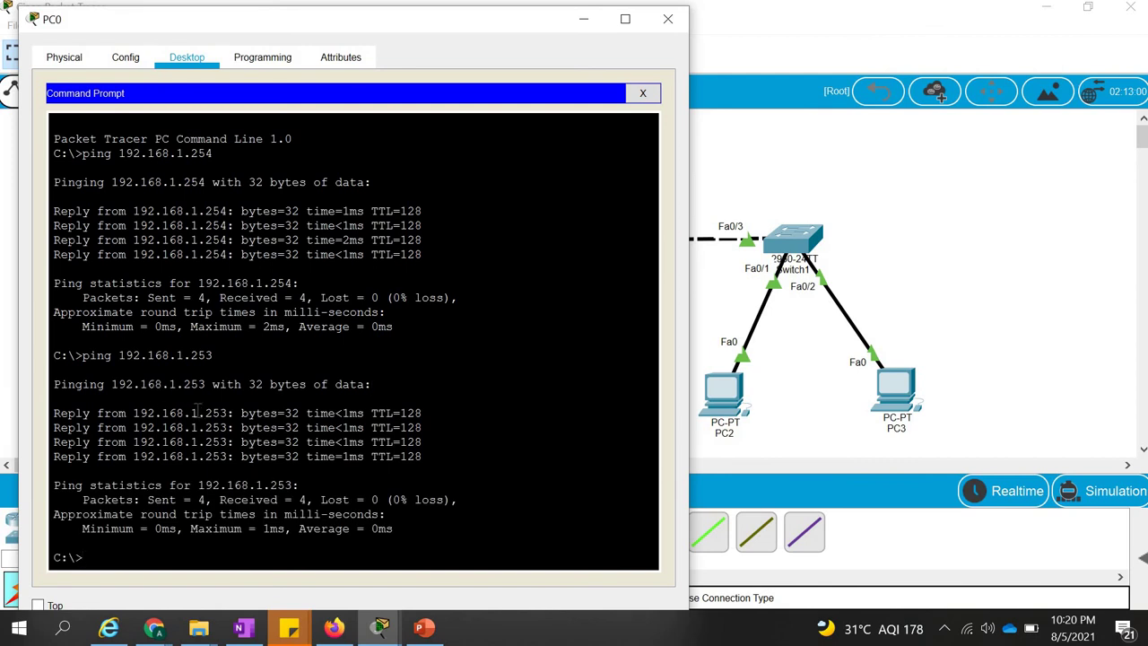
drag(198, 412, 132, 414)
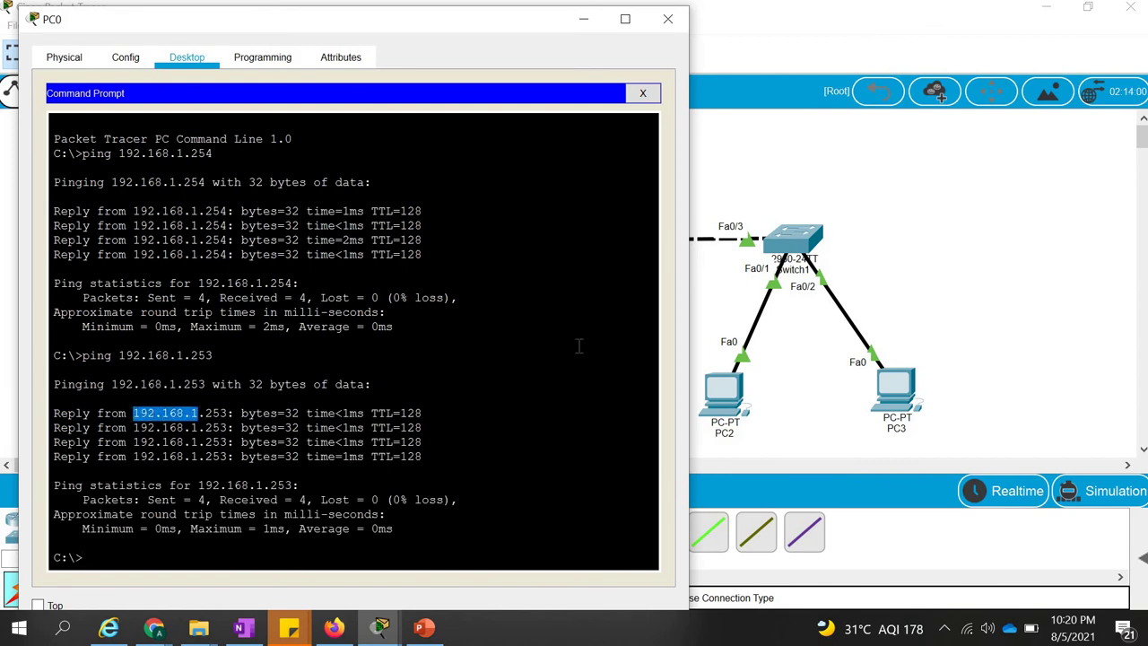
click(901, 293)
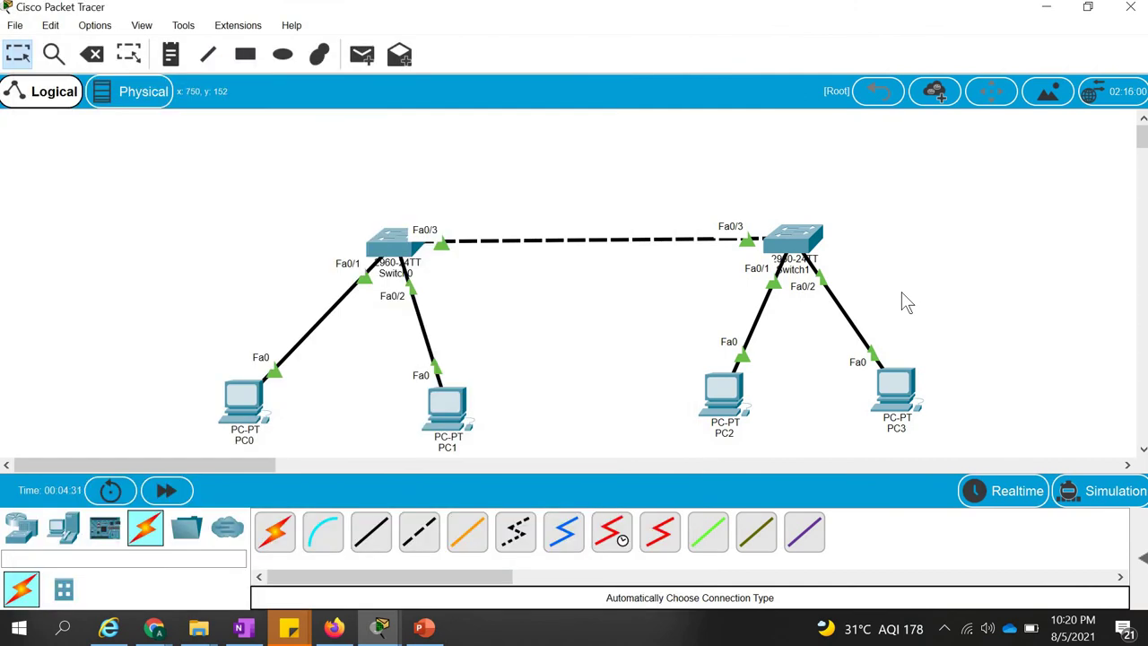
Change PC2's static IP address to 192.168.2.254 and close its configuration.
click(735, 387)
click(365, 124)
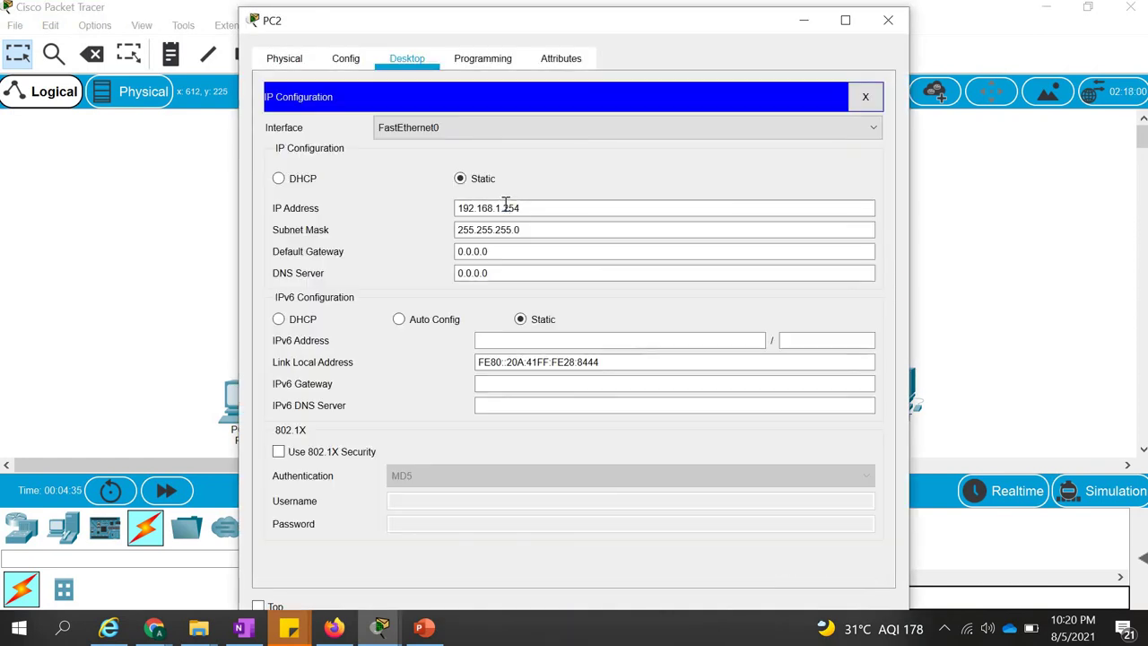
click(502, 207)
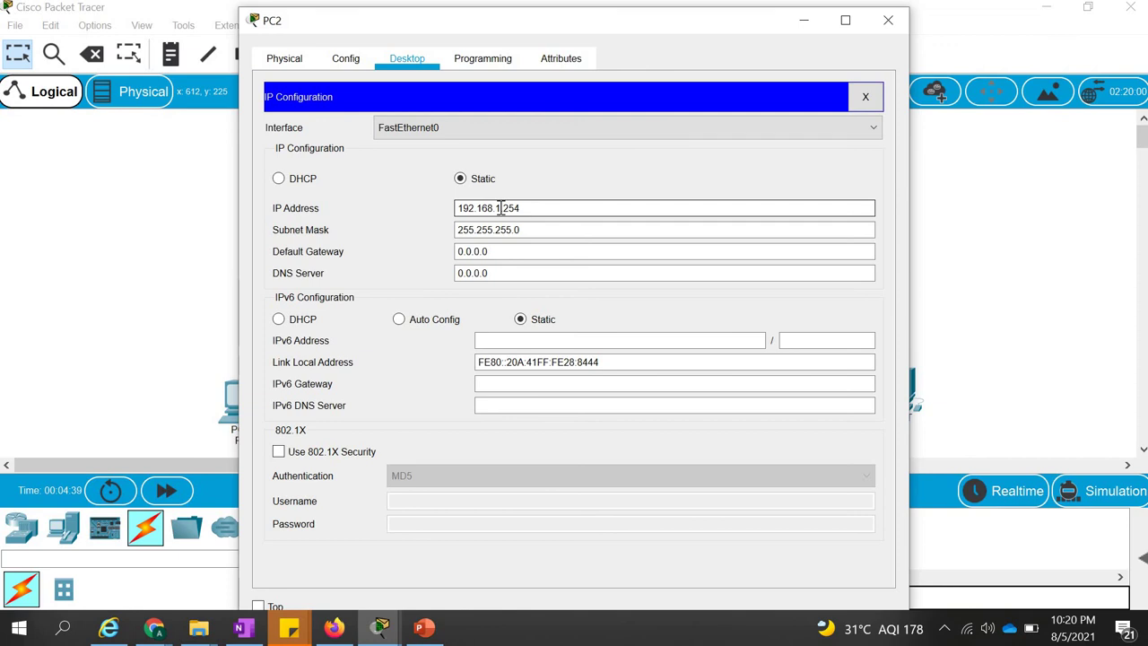
shift+click(456, 208)
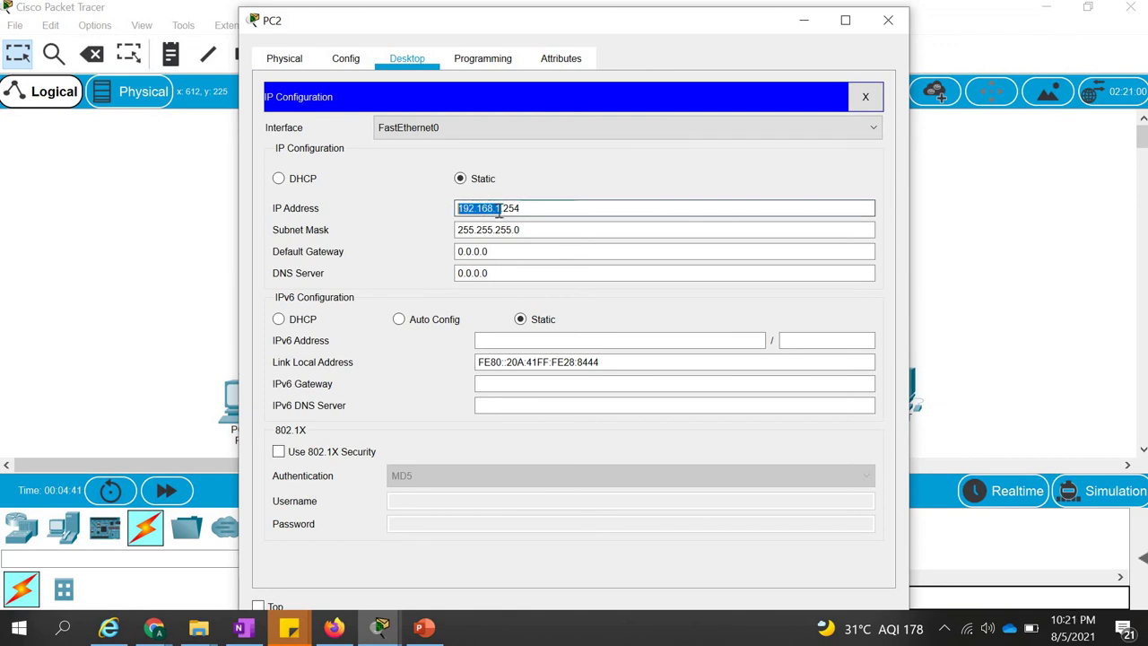
click(499, 208)
key(BackSpace)
text(2)
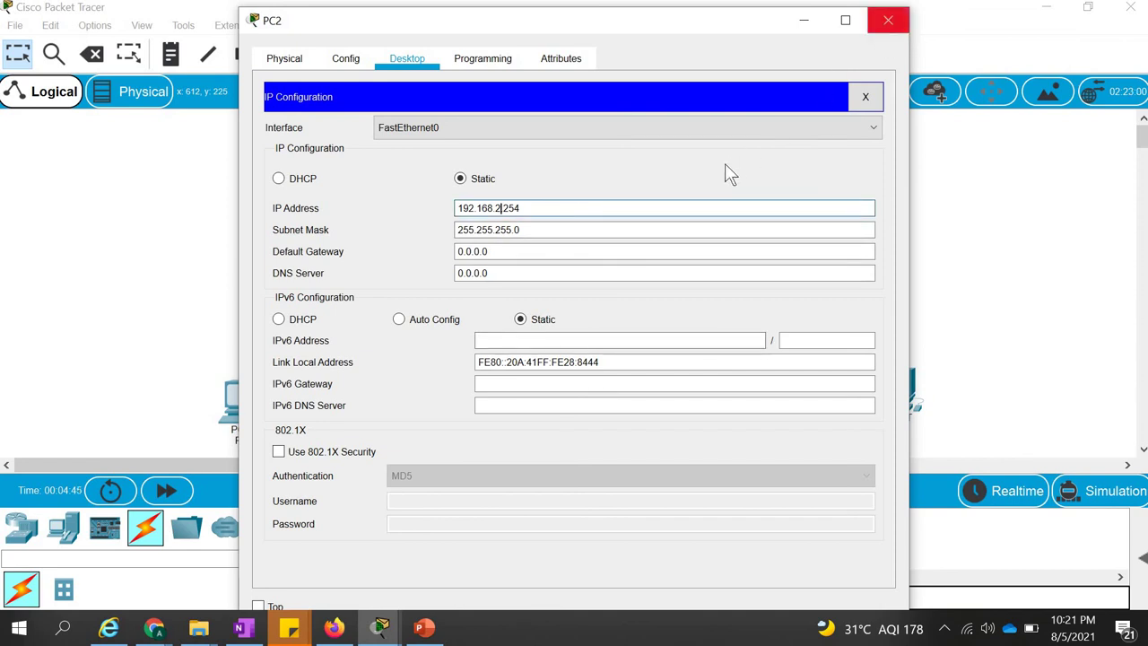
click(894, 22)
Ping PC2's new address 192.168.2.254 from PC0's command prompt.
click(248, 393)
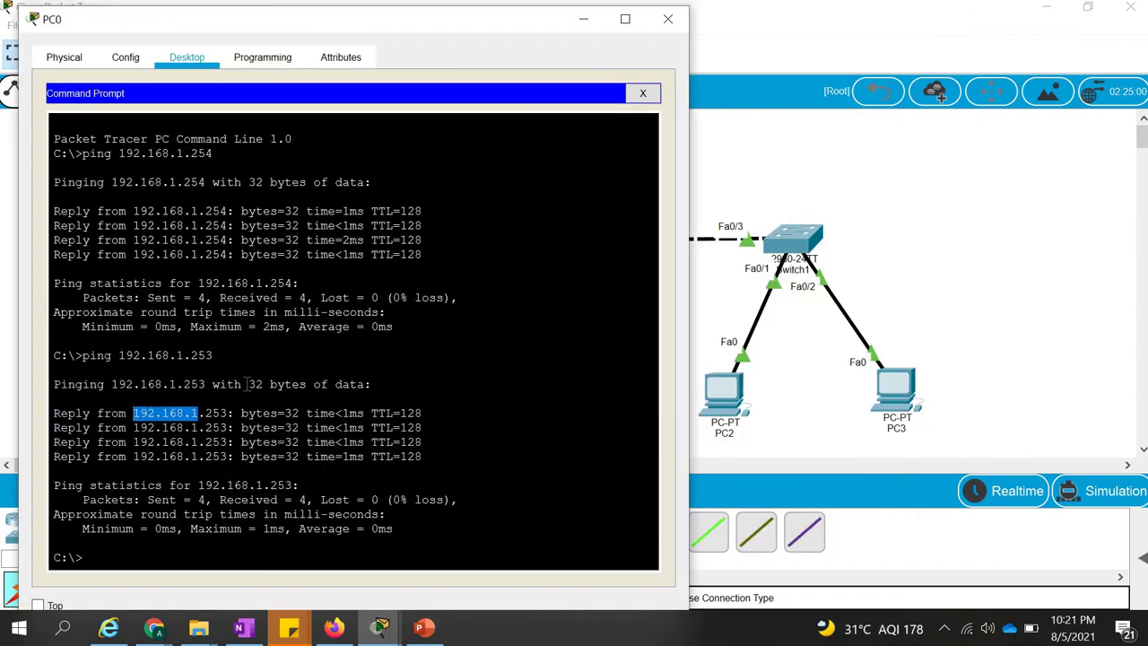
text(ping 192.168.1.253)
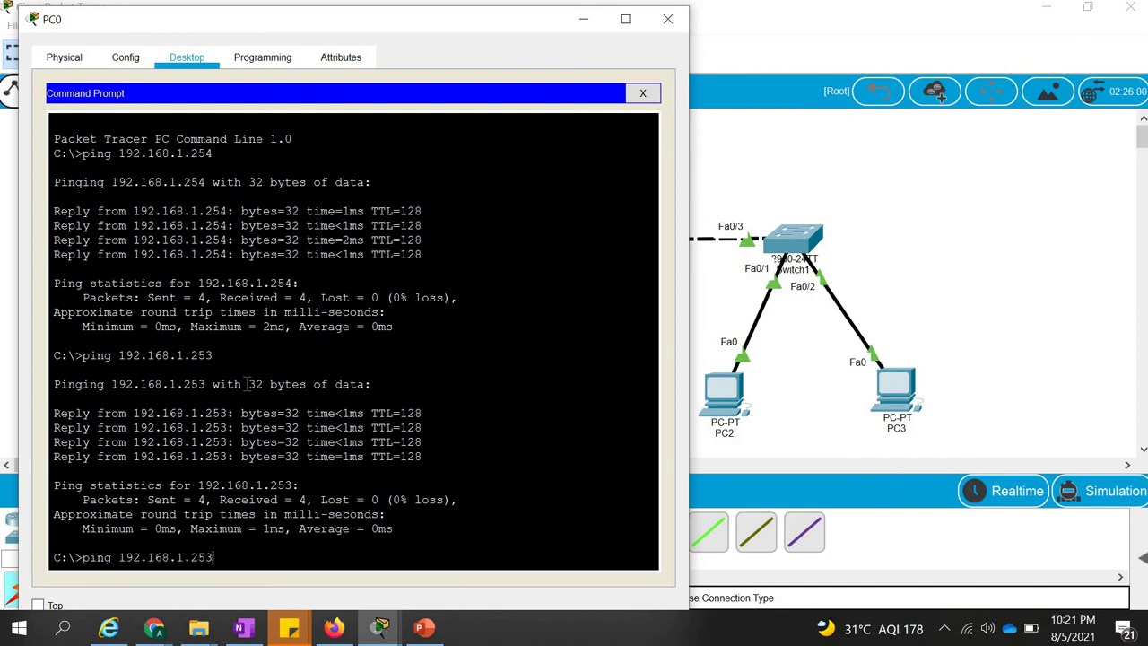
key(BackSpace)
key(BackSpace)
text(2.254)
key(Return)
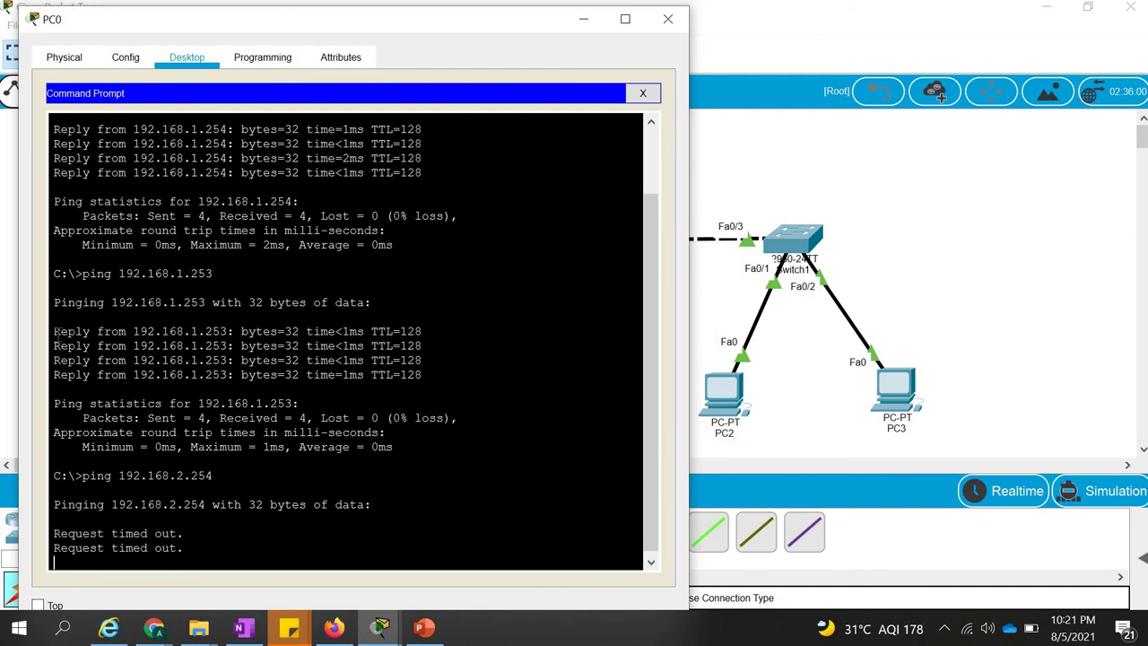
Examine the ping replies for 192.168.1.253 and the packet statistics for 192.168.2.254 in PC0's command prompt.
drag(133, 345, 371, 450)
click(371, 450)
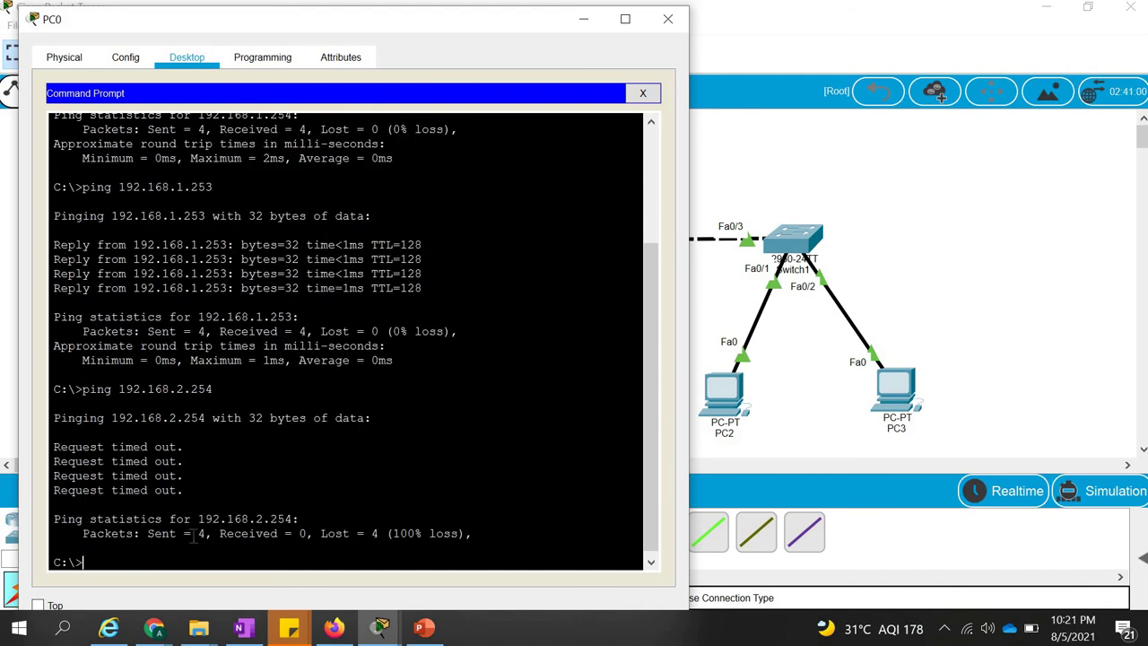
drag(206, 536, 161, 536)
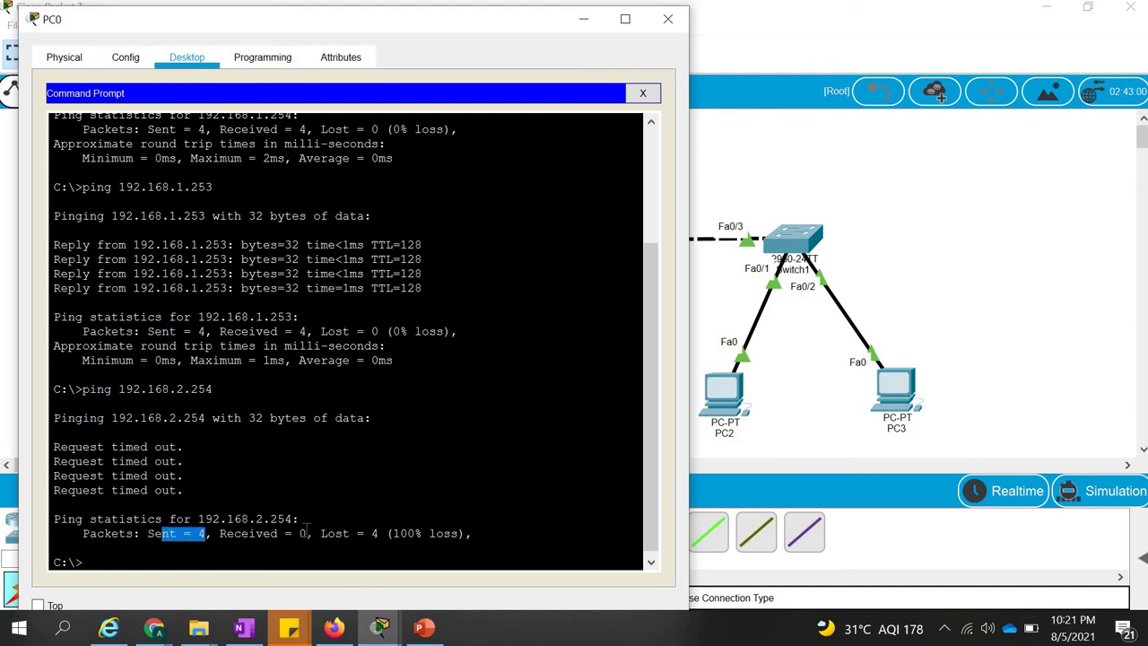
drag(307, 535, 262, 536)
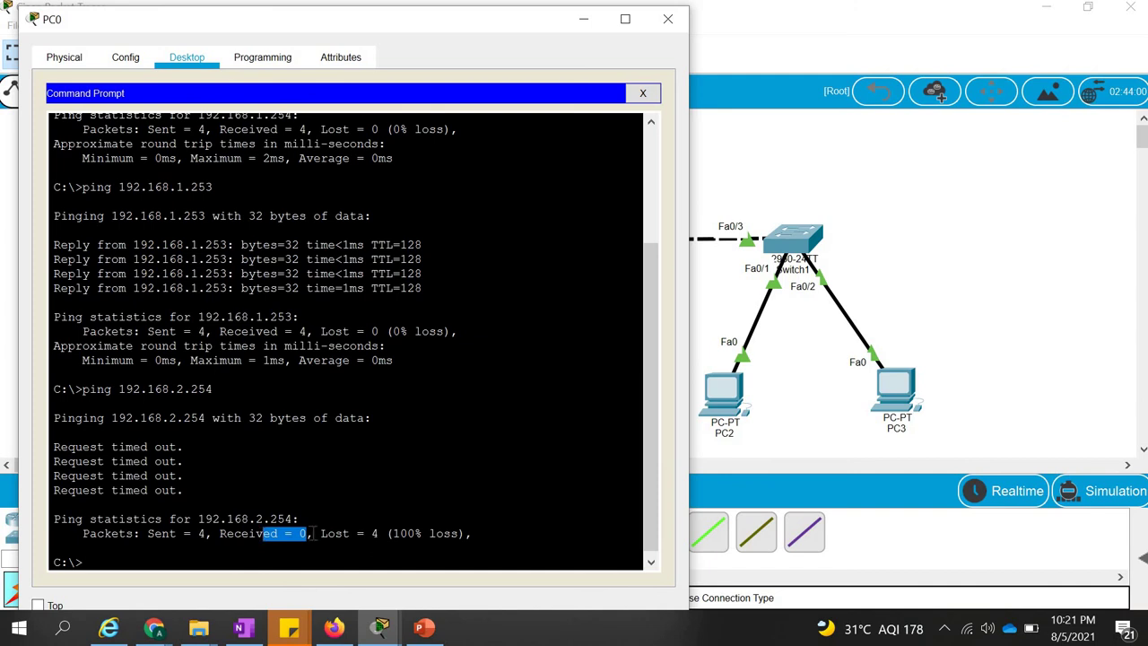
drag(395, 529, 521, 532)
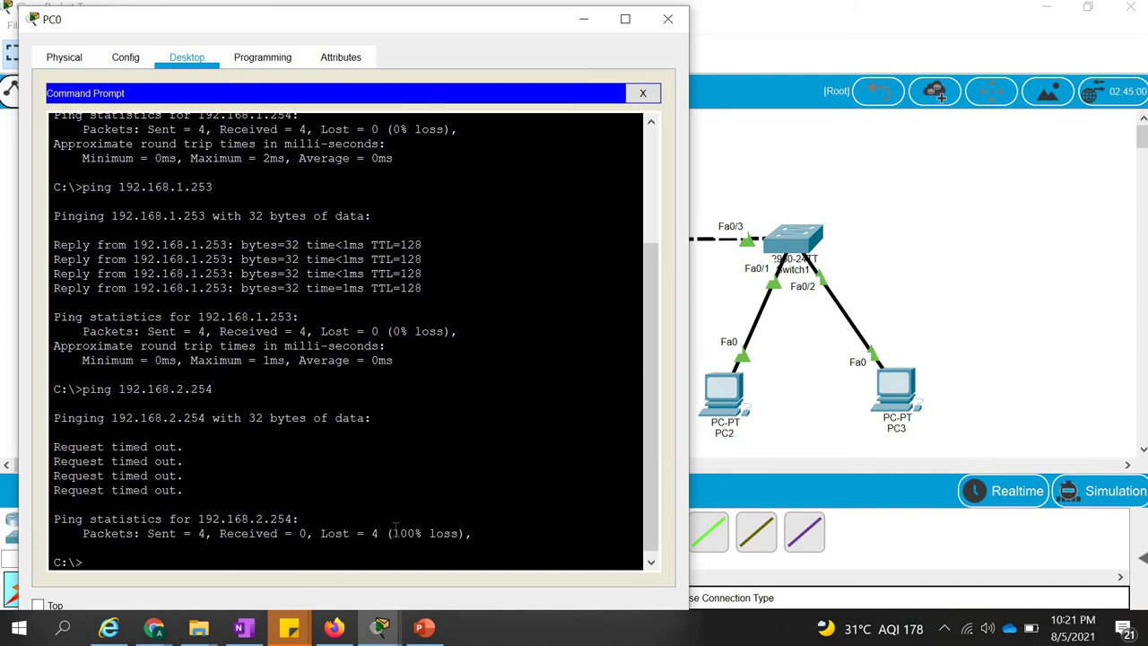
click(521, 532)
Check PC3's address details, ping 192.168.1.253 again from PC0's command prompt, and return to the topology.
click(906, 395)
mouse_move(906, 395)
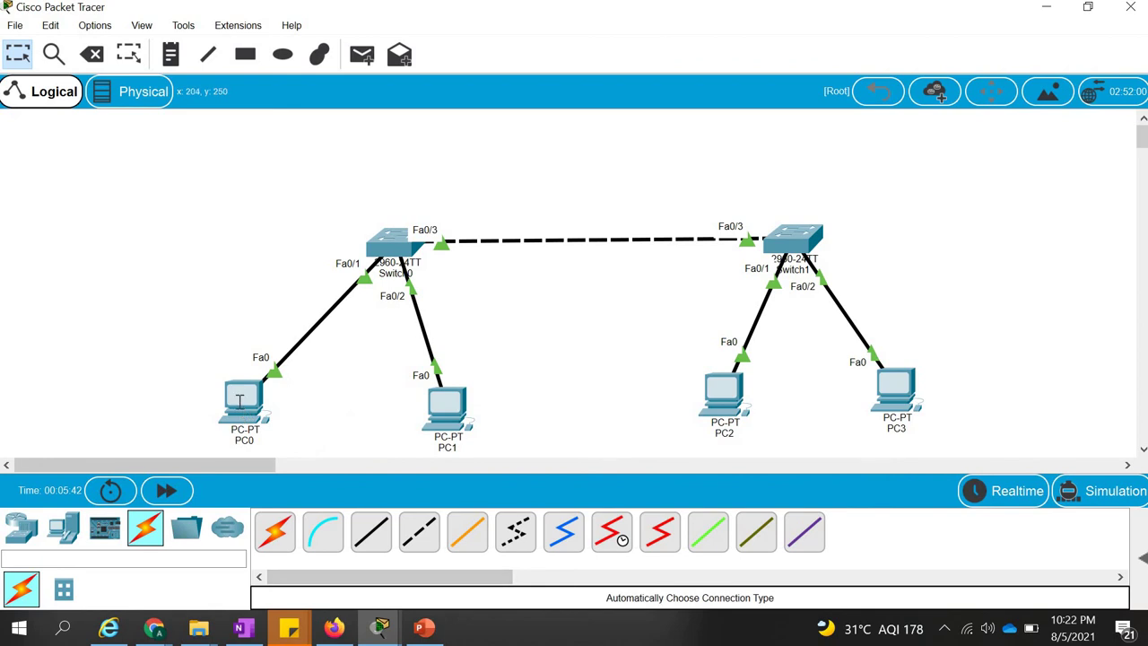
click(242, 408)
key(Up)
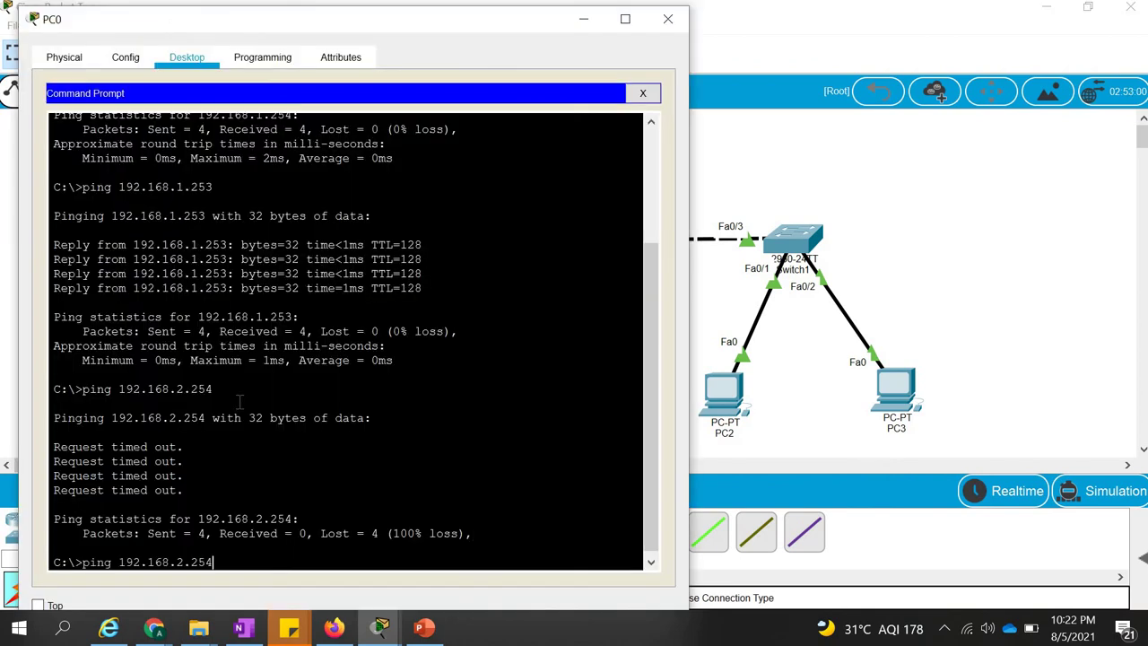
key(Up)
key(Return)
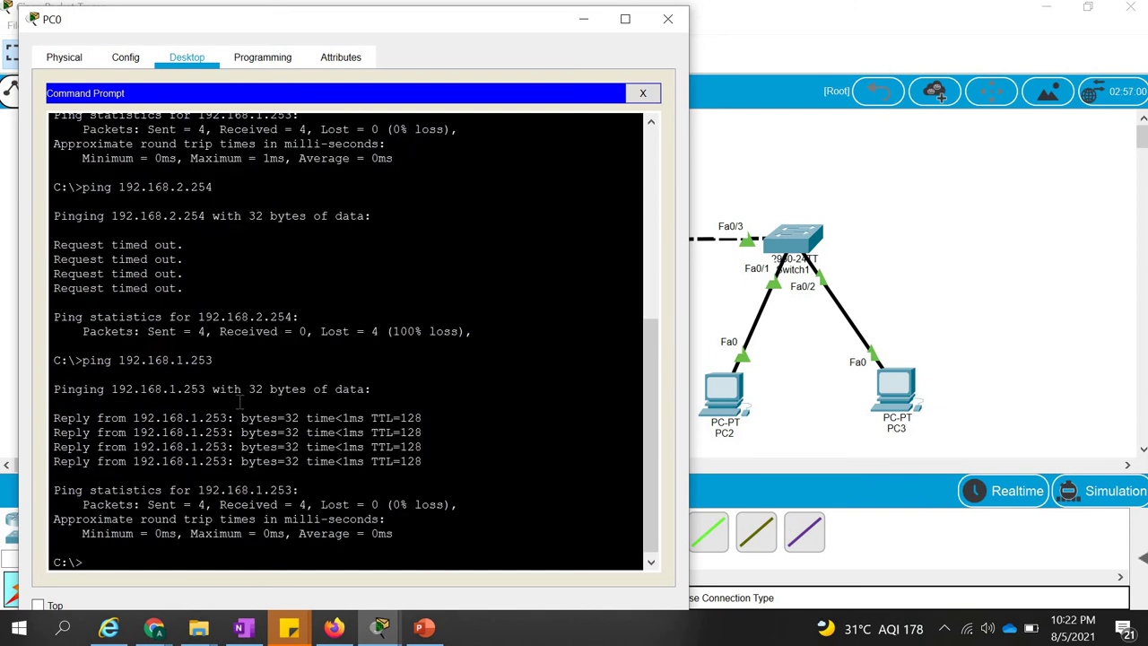
click(737, 408)
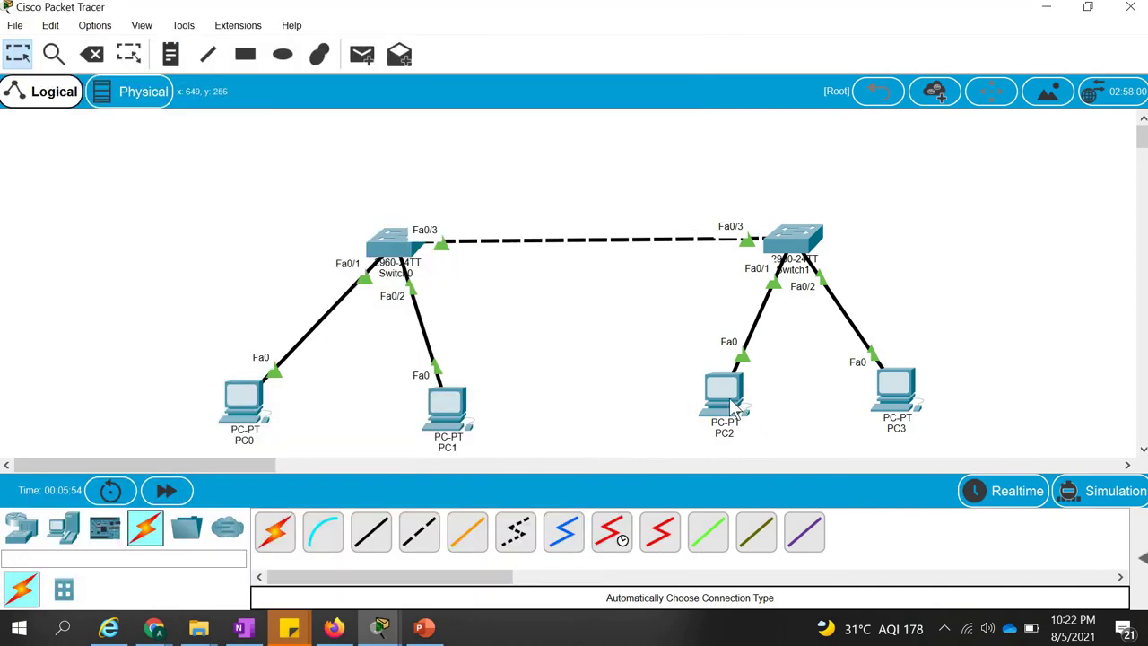
Change PC2's static IP address to 192.168.2.1 and close its configuration window.
click(737, 408)
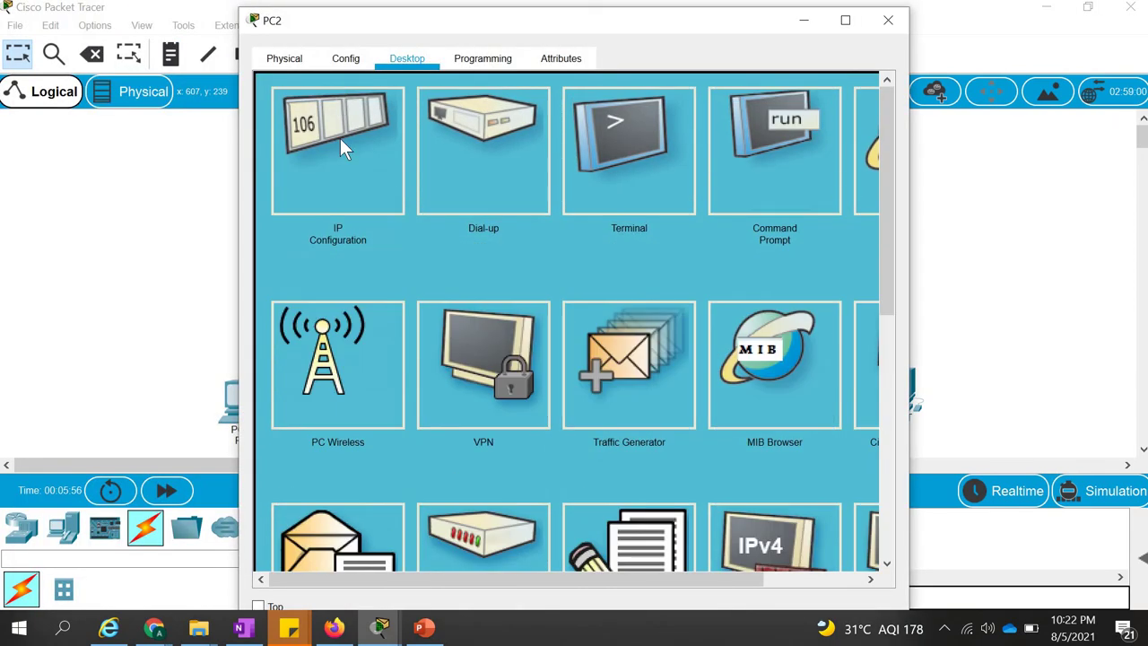
click(342, 146)
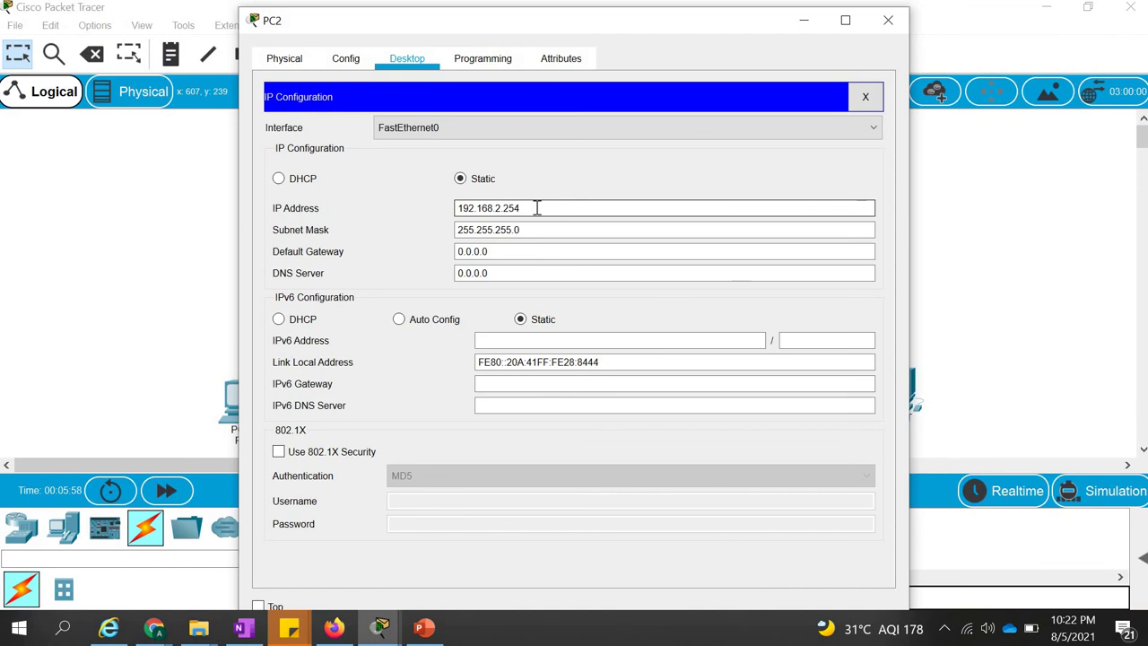
key(BackSpace)
key(BackSpace)
key(BackSpace)
text(1)
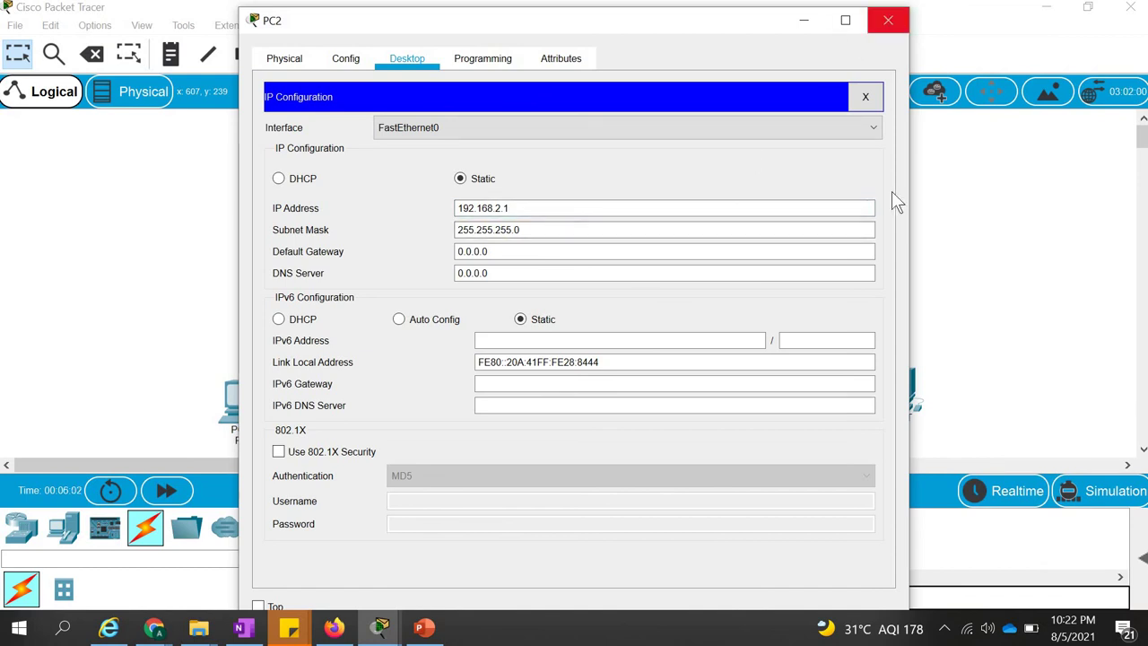
click(887, 20)
Change PC3's static IP address to 192.168.2.2 and close its configuration window.
click(908, 386)
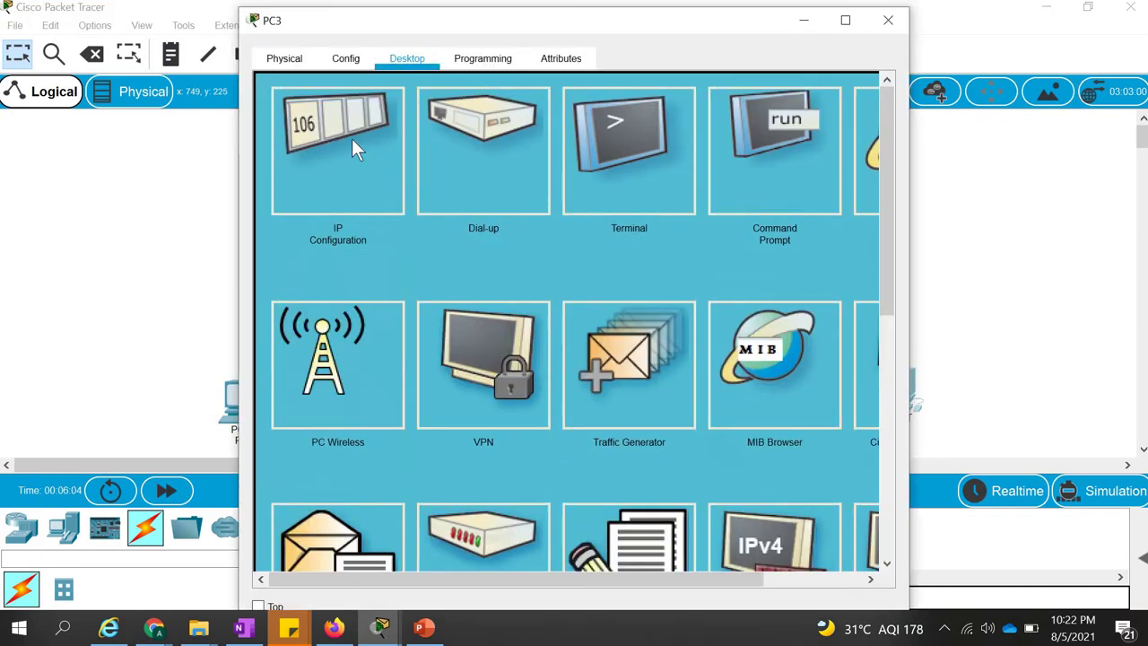
click(351, 142)
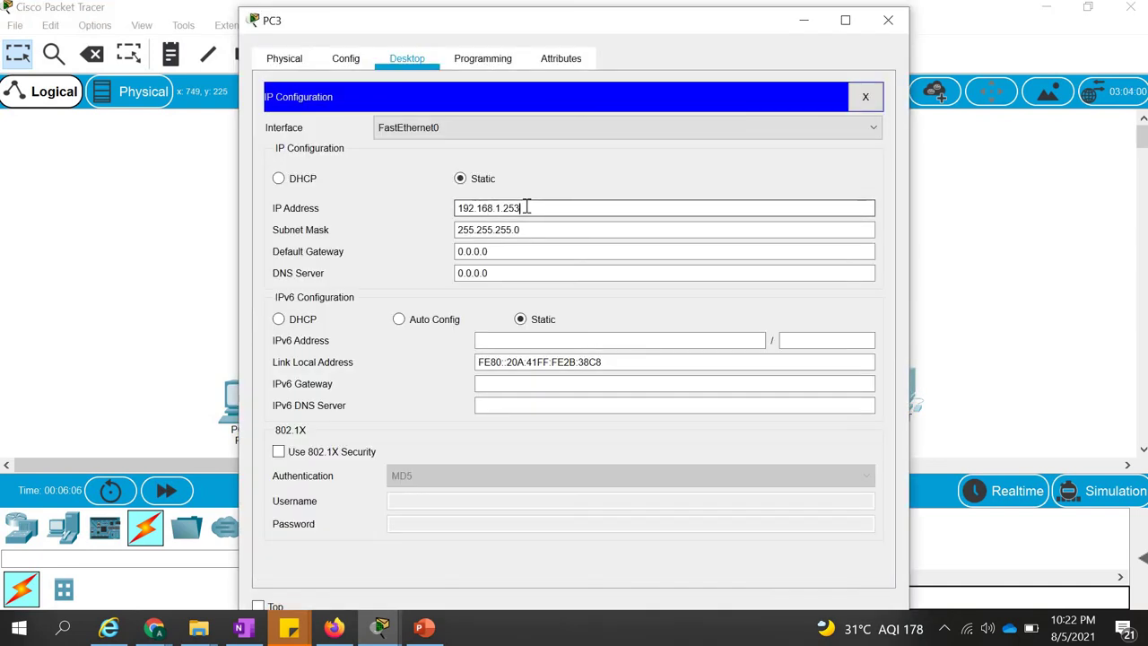
key(BackSpace)
key(BackSpace)
key(BackSpace)
key(BackSpace)
key(BackSpace)
text(2.2)
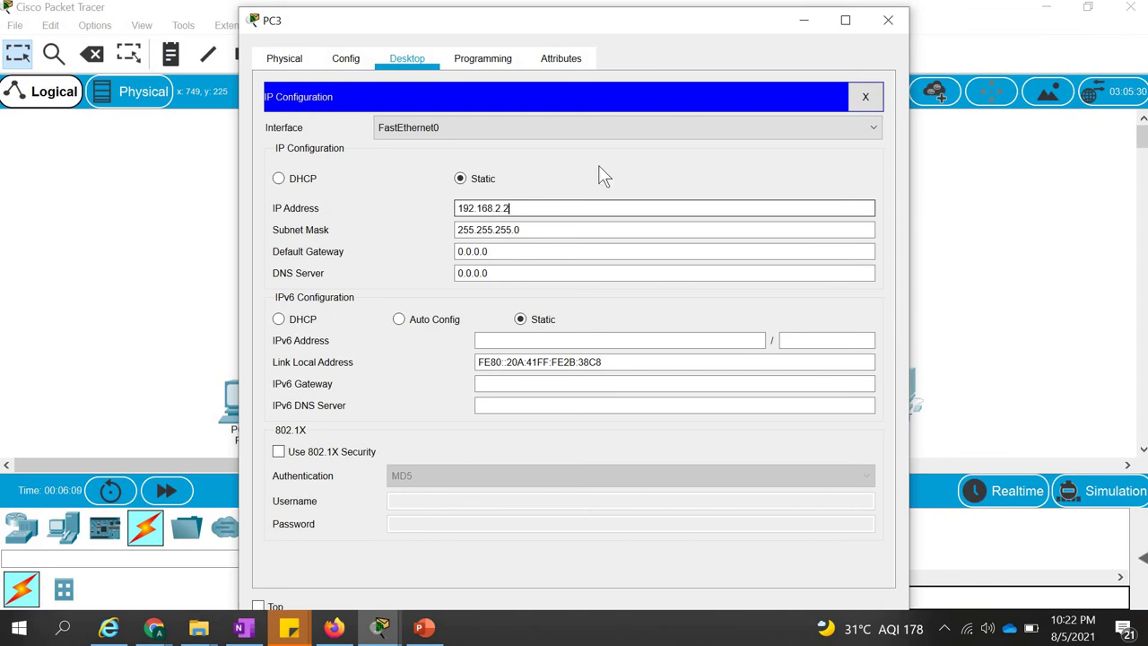
click(886, 20)
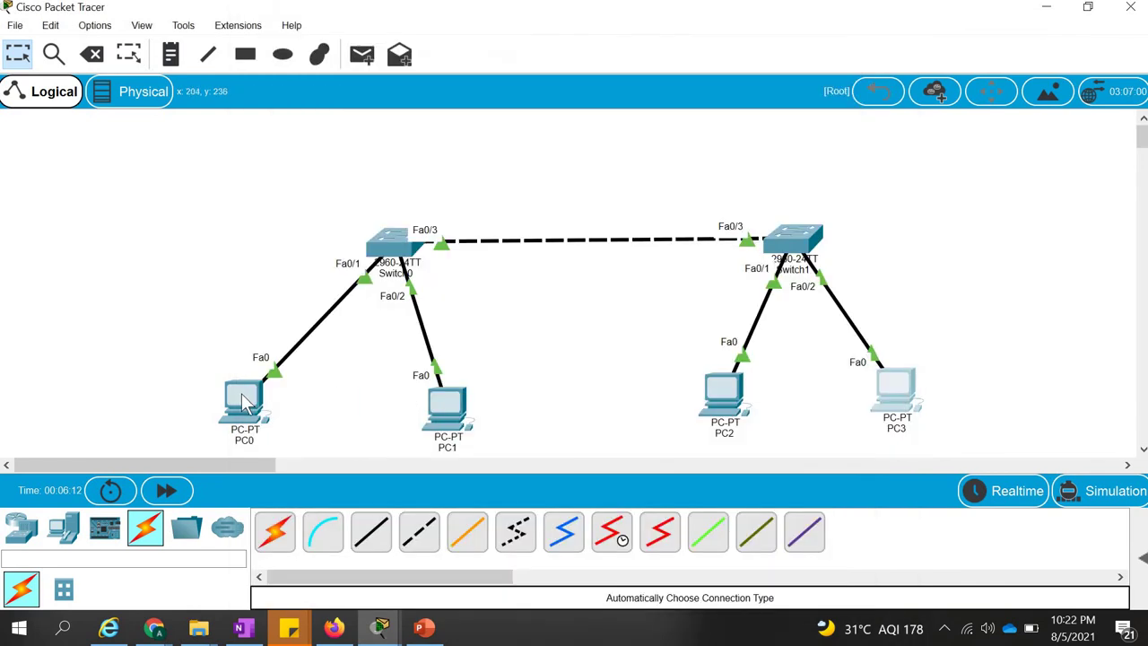
Ping PC2's address 192.168.2.1 from PC0's command prompt, stopping the ping before it completes.
click(242, 395)
key(BackSpace)
key(BackSpace)
key(BackSpace)
key(BackSpace)
key(BackSpace)
text(2)
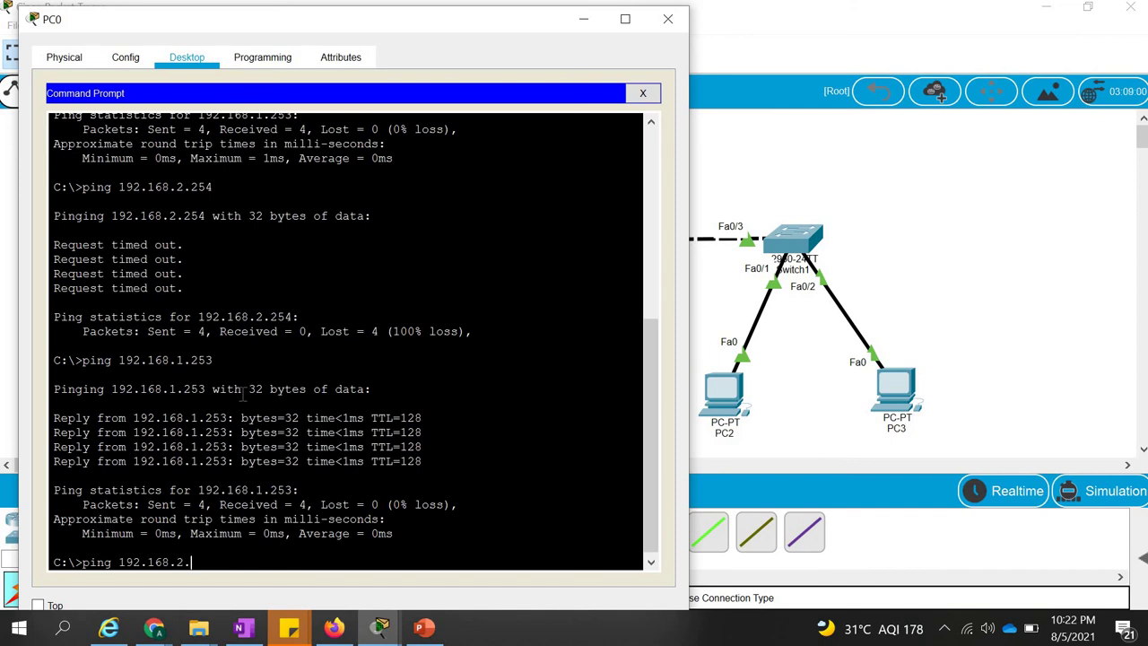
text(.1)
key(Return)
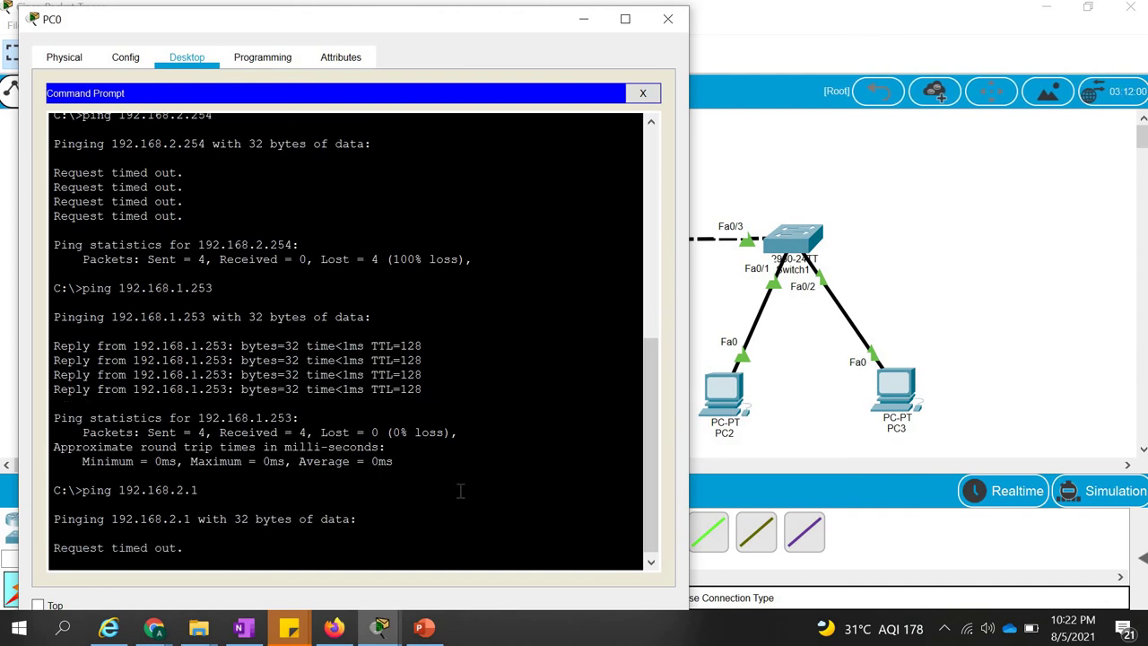
key(ctrl+c)
Ping PC3's address 192.168.2.2 from PC0's command prompt, interrupt it, and minimize the PC0 window.
text(ping 192.168.2.2)
key(Return)
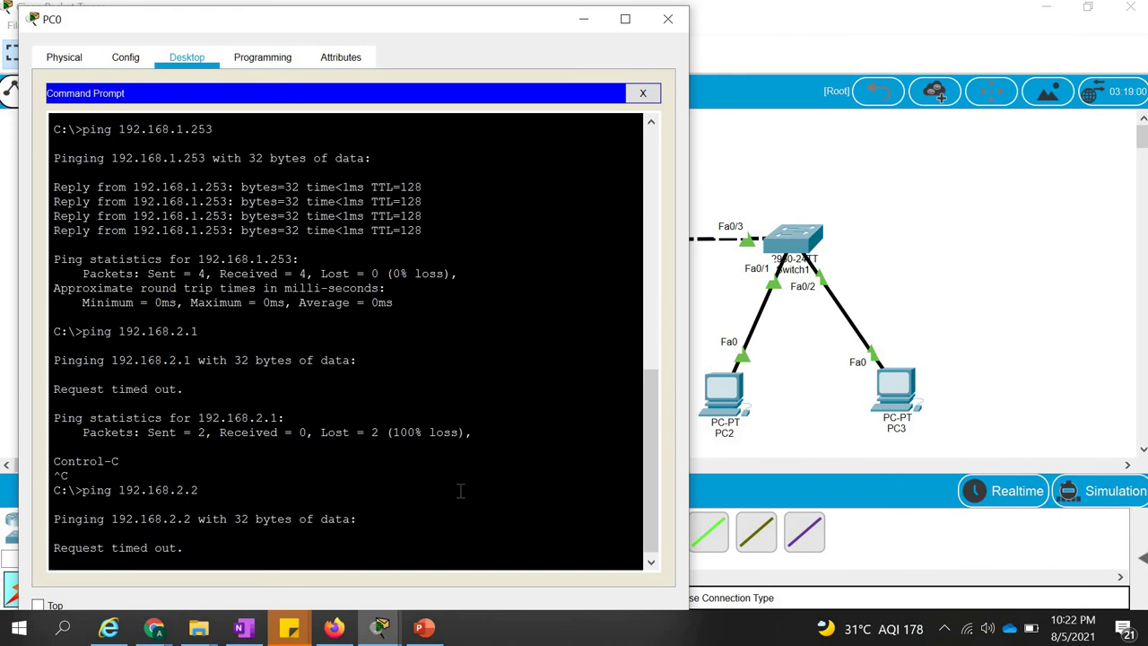
key(ctrl+c)
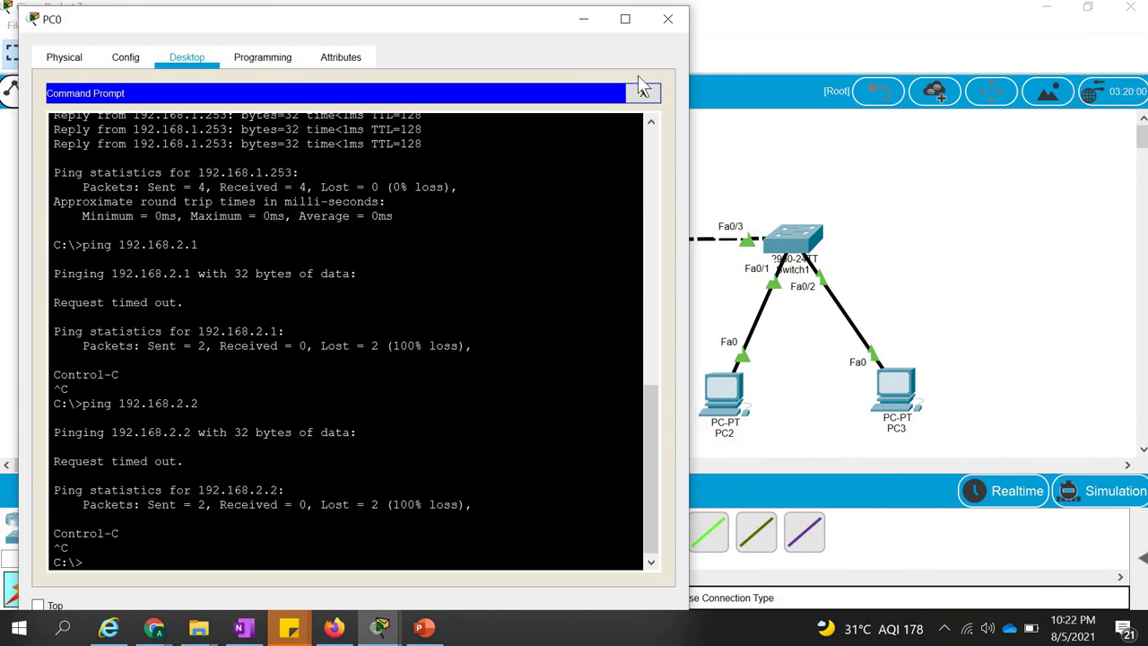
click(583, 21)
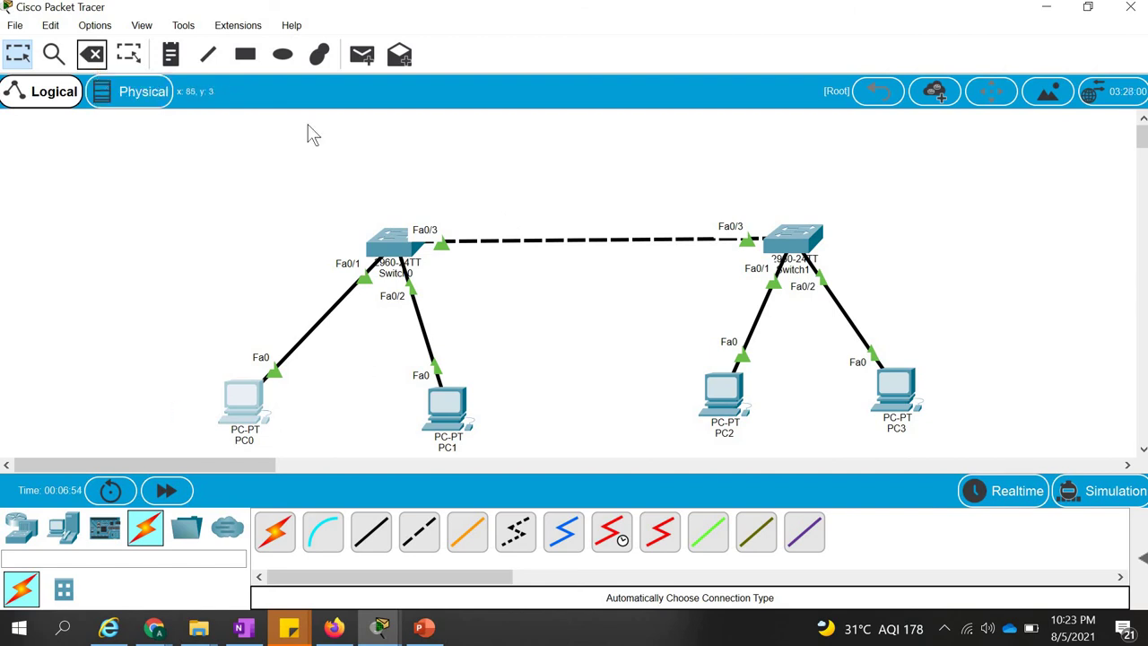
Delete the cable linking Switch0 and Switch1, and leave delete mode.
click(539, 239)
click(638, 314)
click(92, 57)
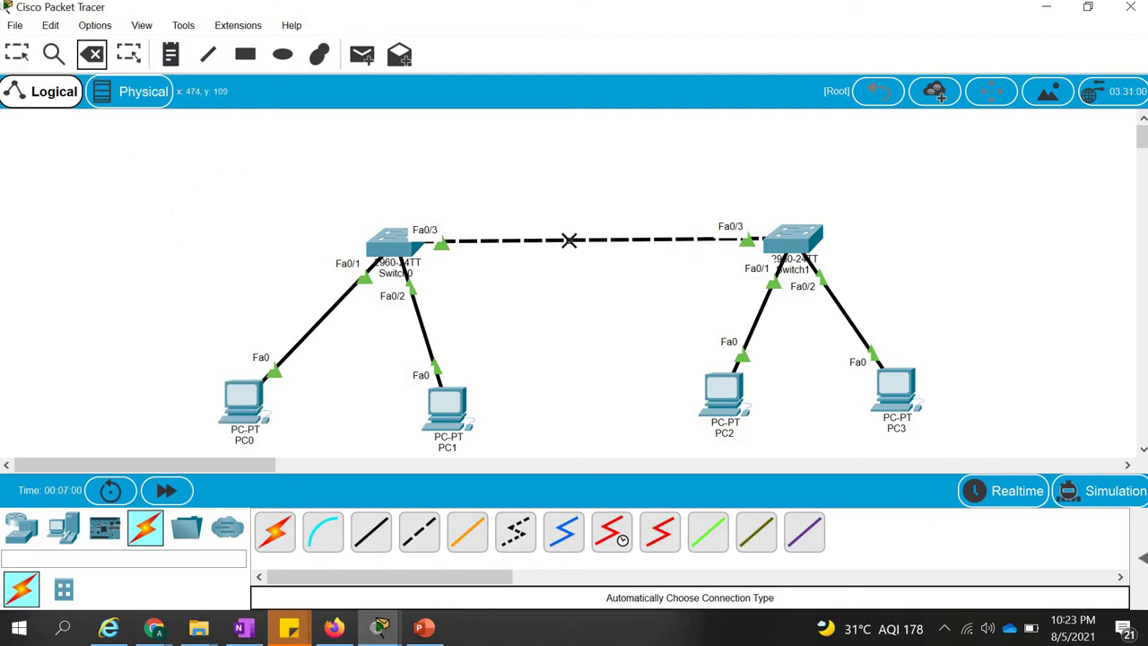
click(568, 240)
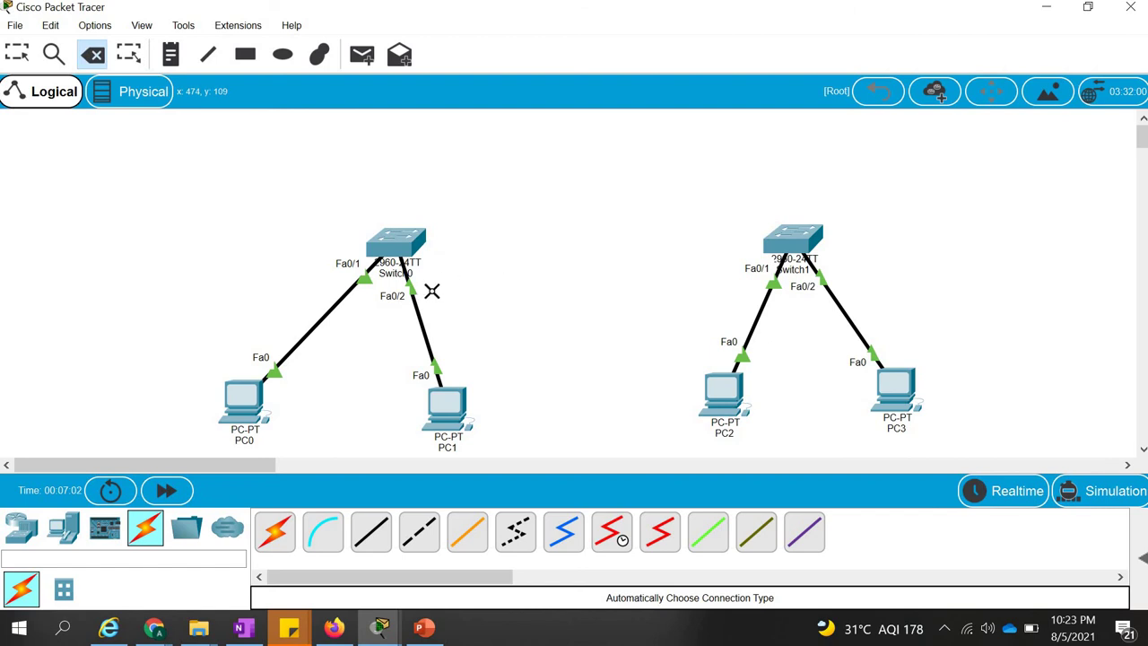
key(Escape)
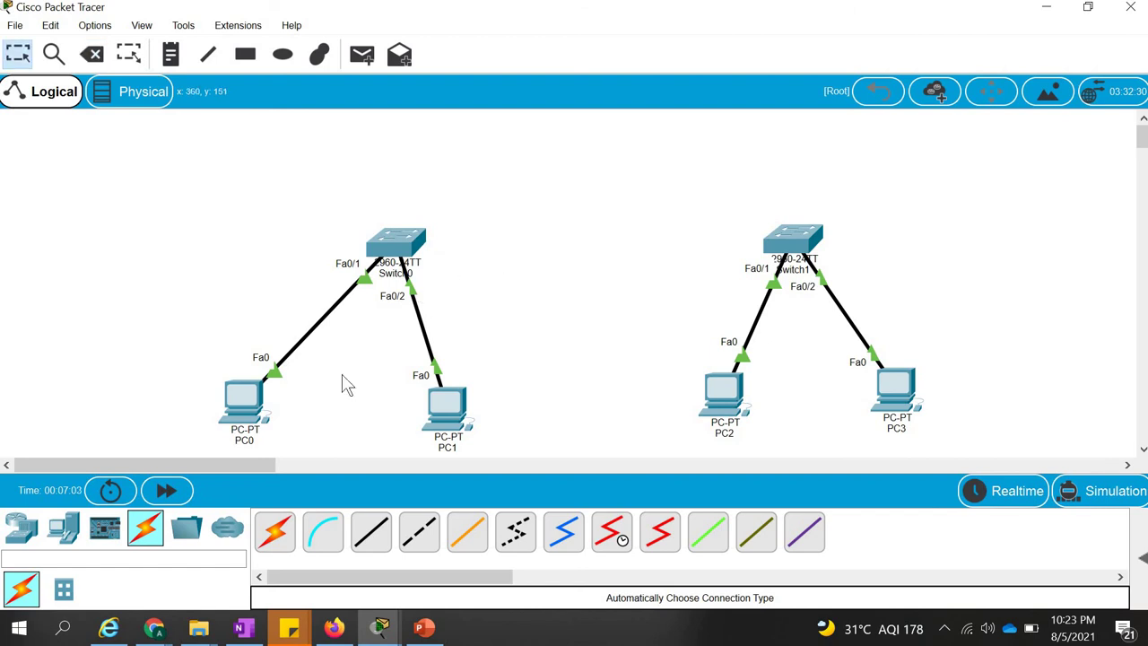
Add a 1941 router to the workspace, above and midway between the two switches.
click(21, 529)
click(371, 536)
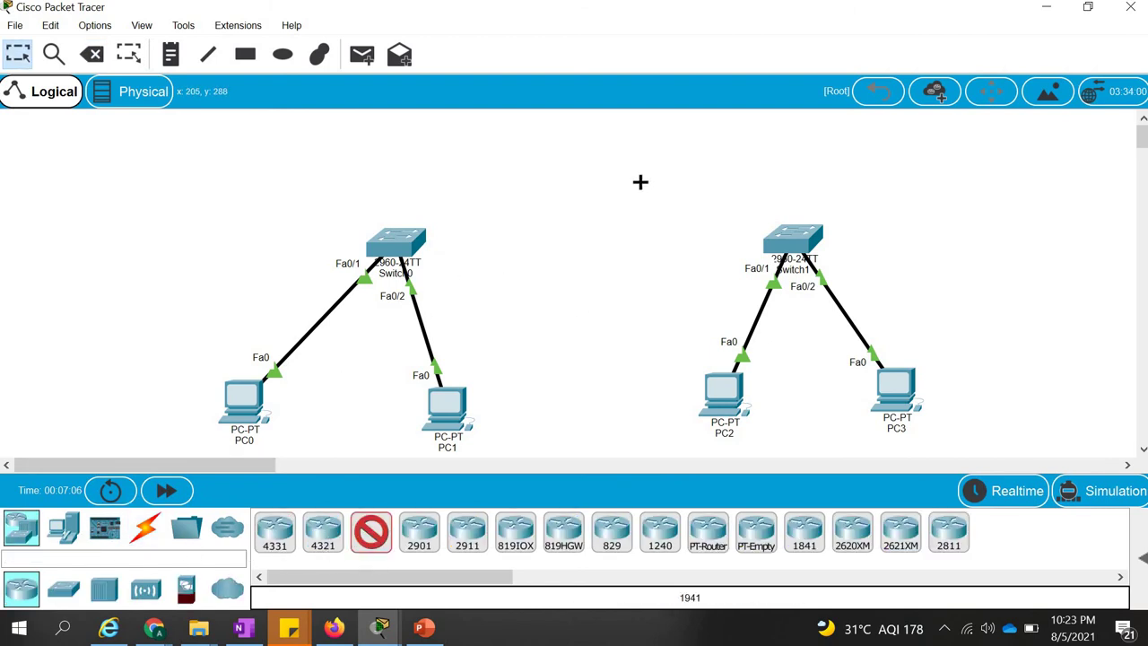
click(594, 152)
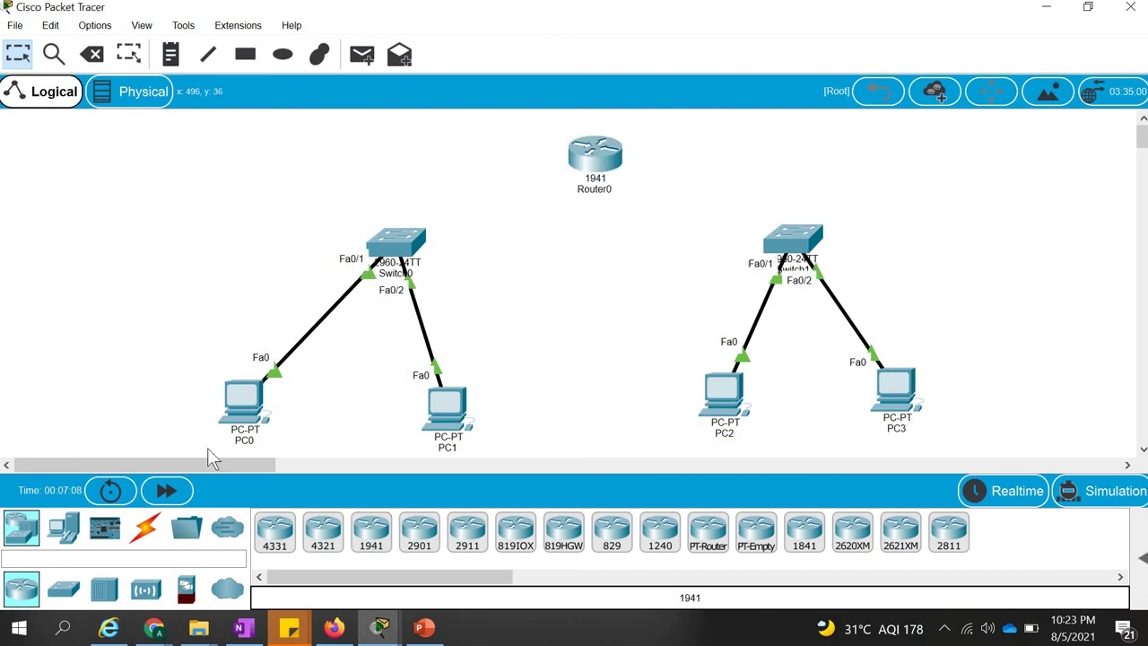
Connect Switch0 and Switch1 to Router0, each with an automatically chosen connection type.
click(145, 527)
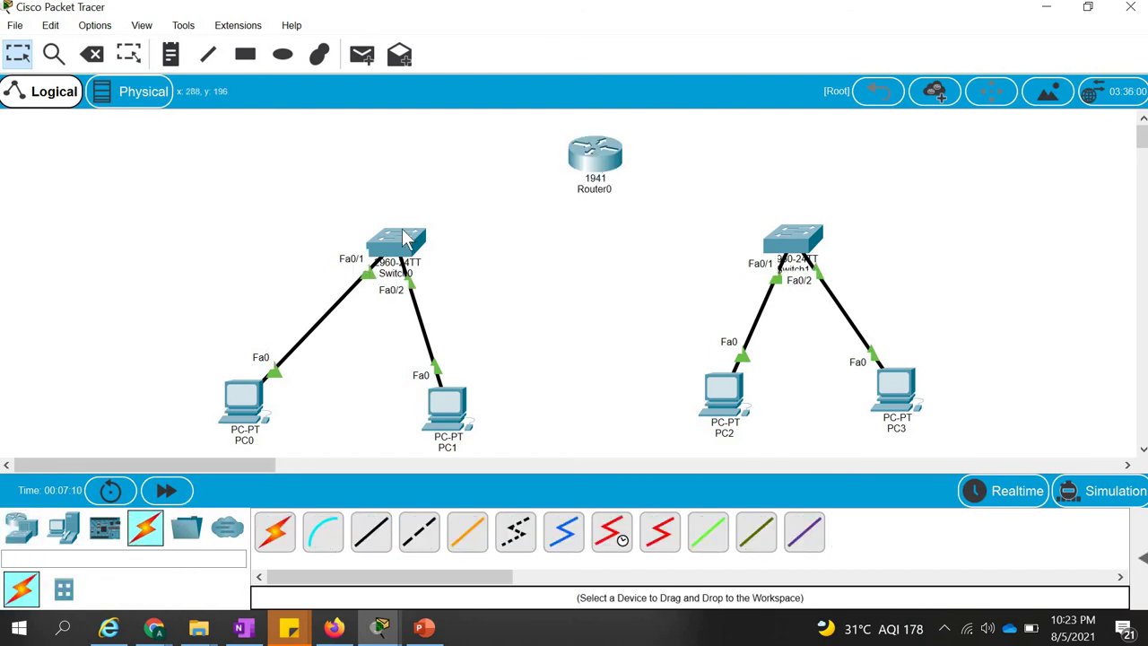
click(274, 538)
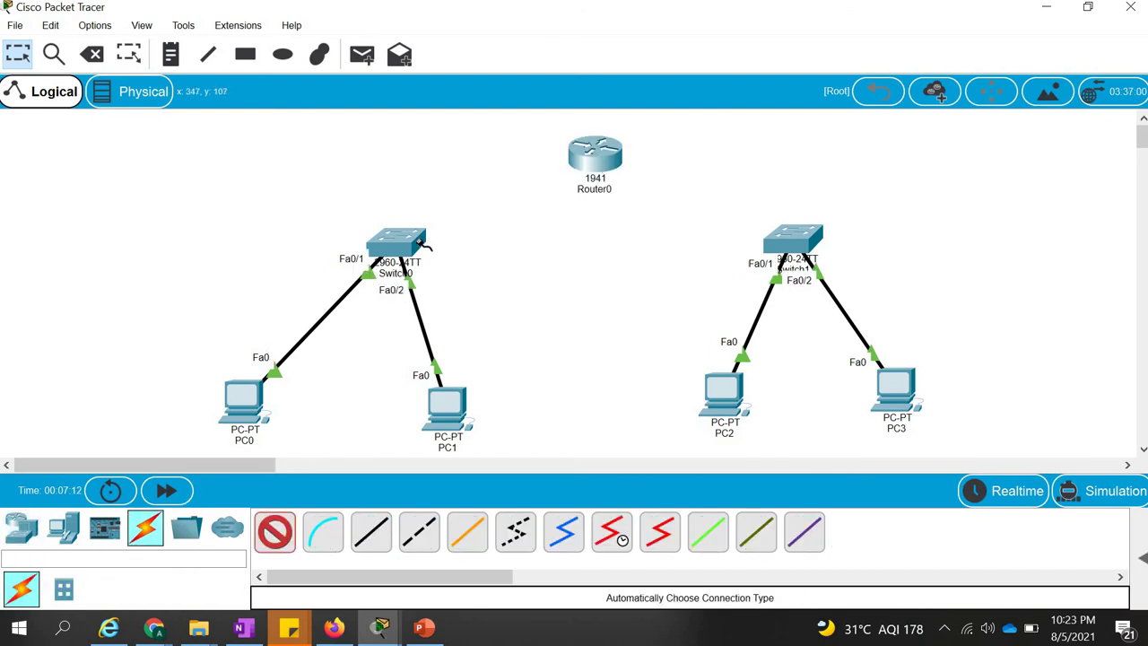
click(415, 240)
click(588, 162)
click(274, 536)
click(610, 161)
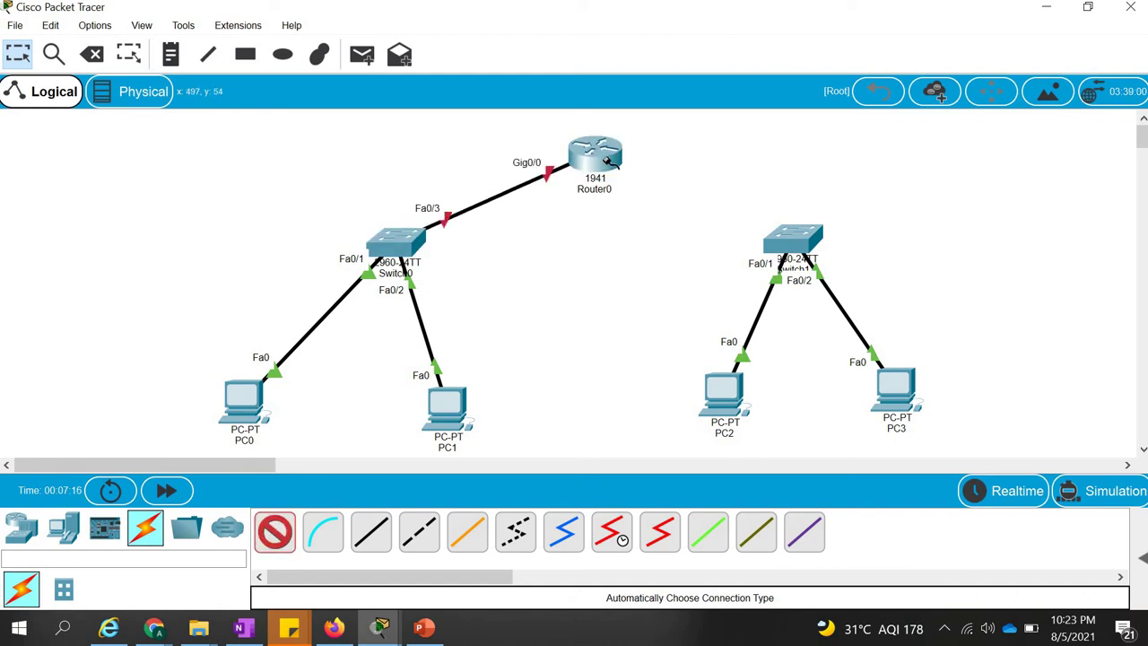
click(793, 240)
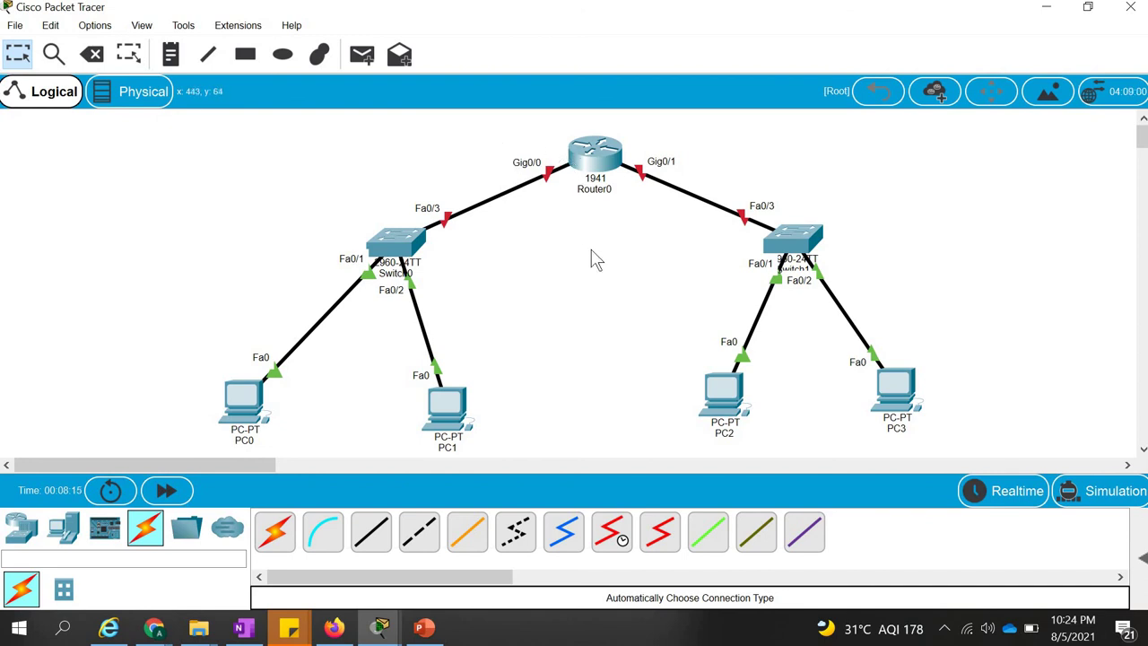
Examine the ports on Router0's physical device view and close its window.
click(592, 159)
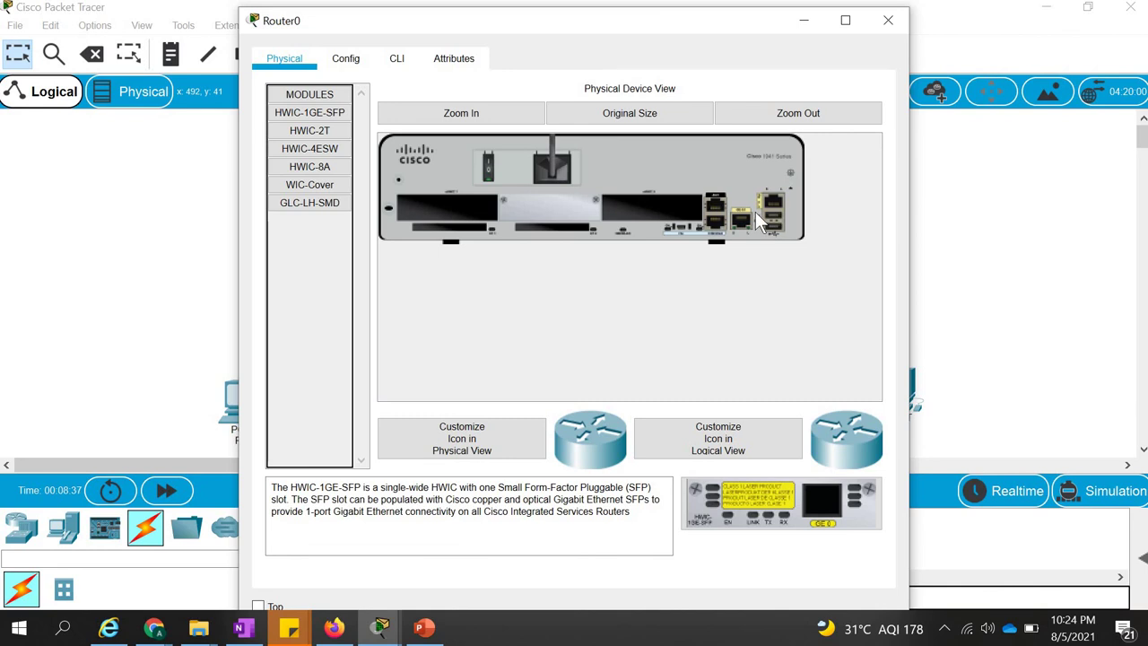
click(886, 22)
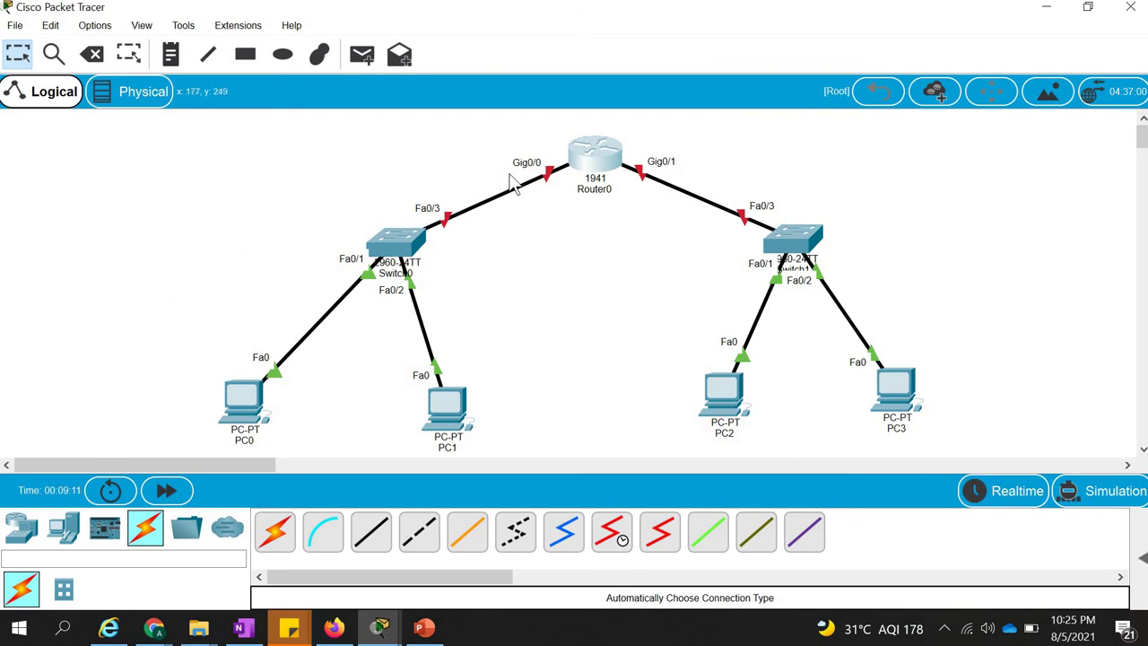
Find and launch Epic Pen through Windows search, and move its toolbar clear of the network topology.
click(67, 631)
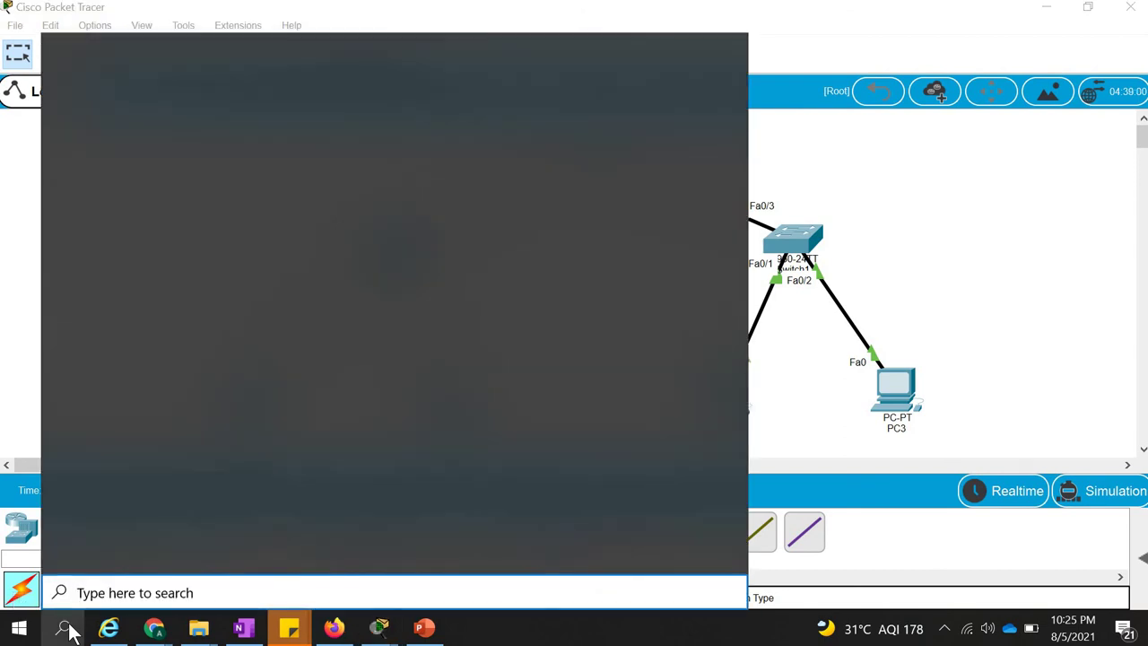
text(epx)
key(BackSpace)
text(i)
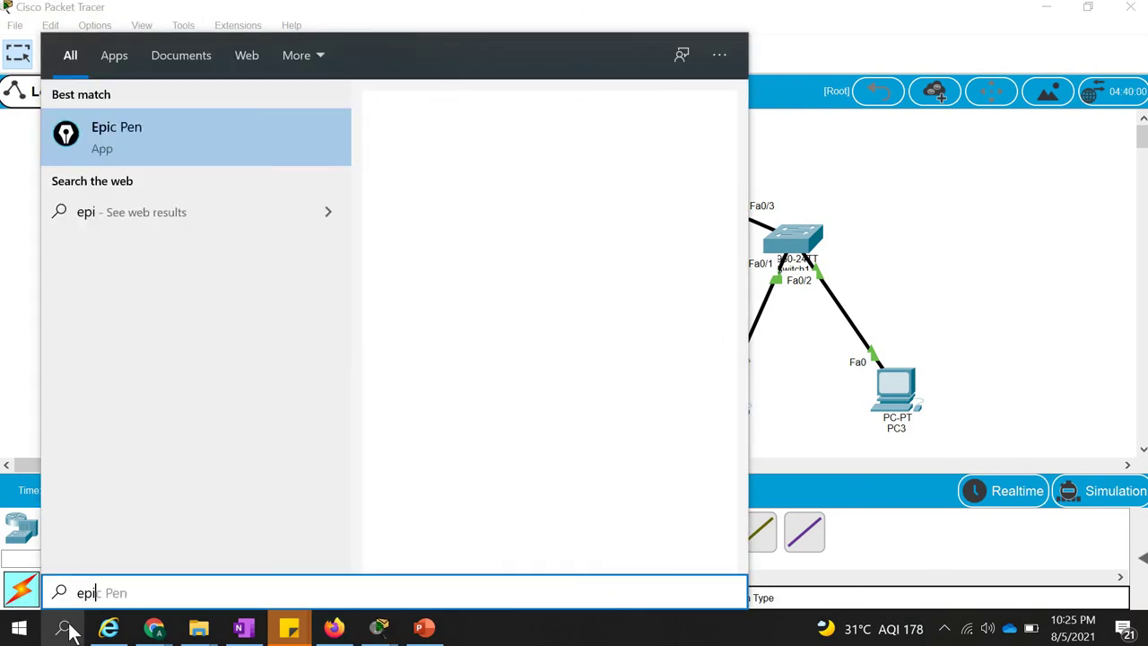
click(72, 633)
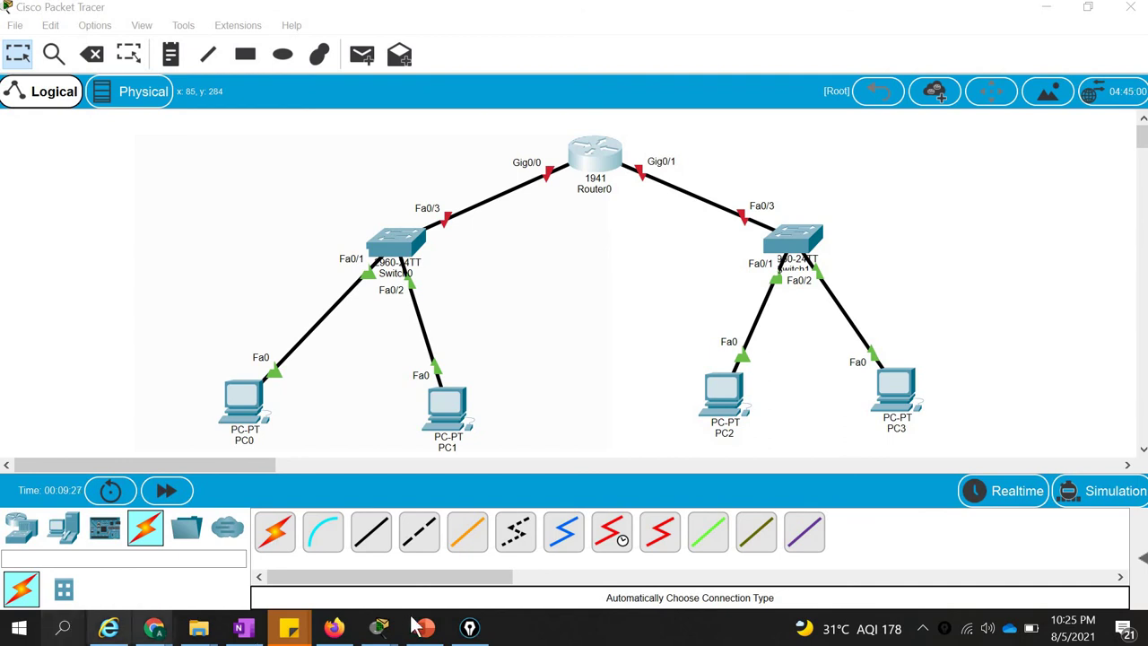
drag(330, 27, 789, 154)
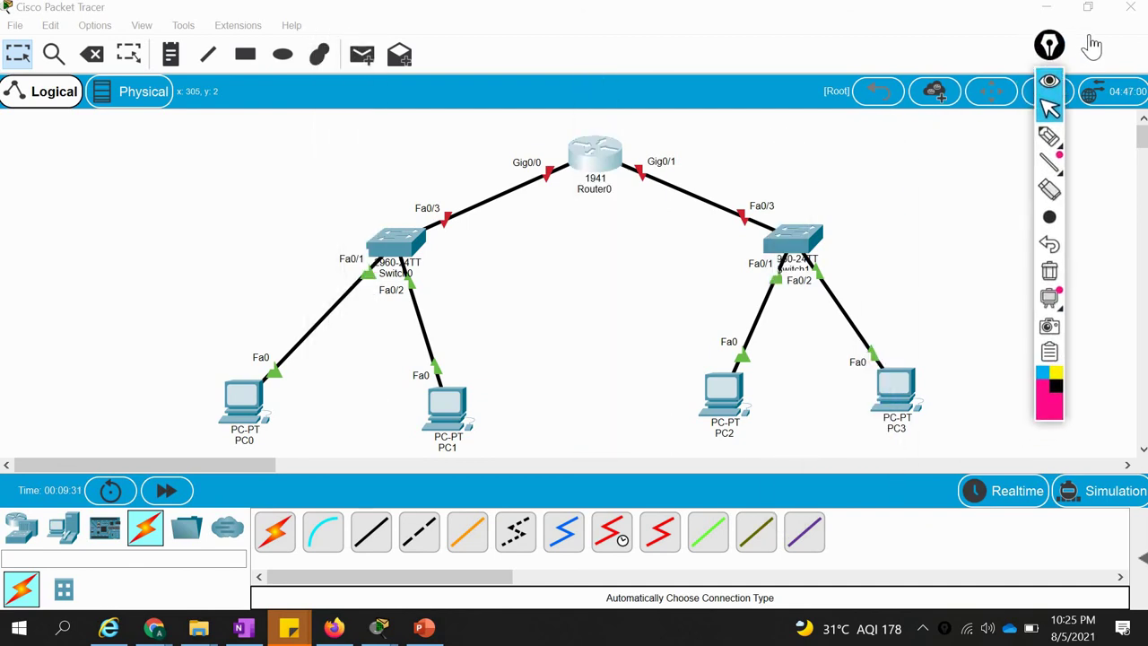
Dismiss the Epic Pen promotion and draw a pink freehand outline around PC0, PC1, Switch0 and Router0's Gig0/0 link.
mouse_move(1088, 134)
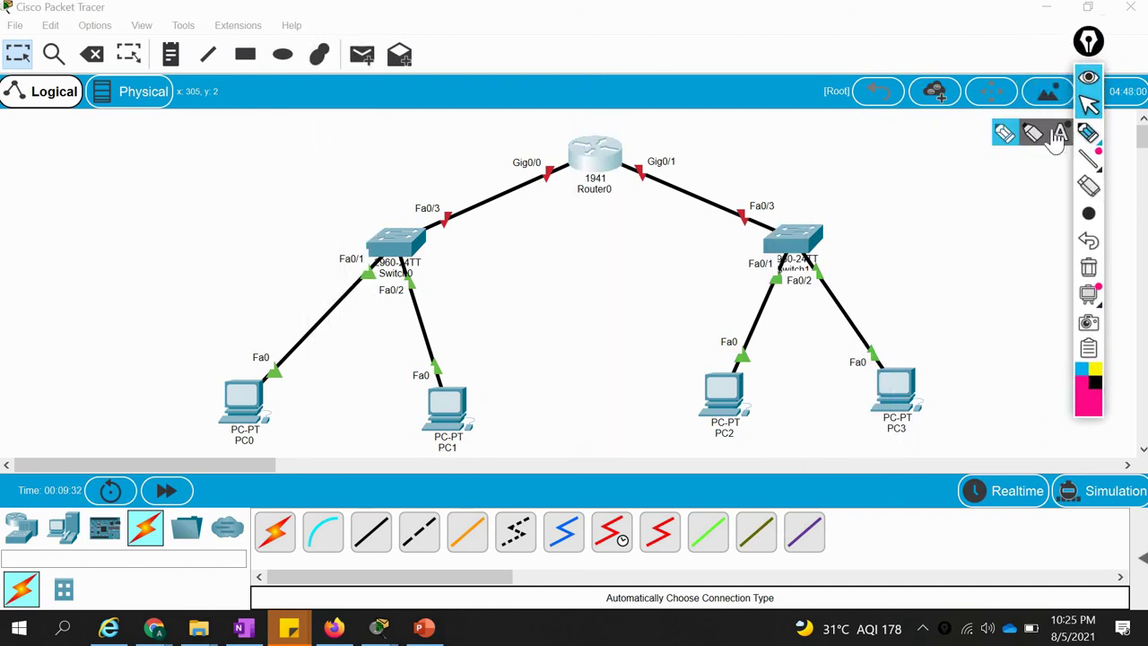
click(1006, 133)
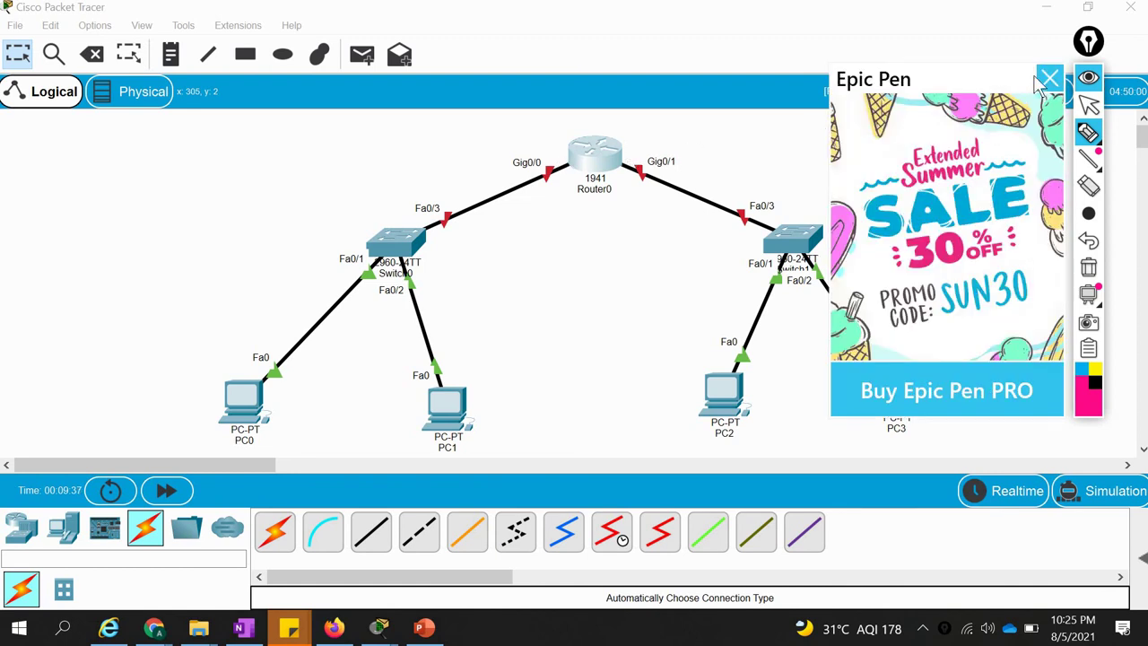
click(1048, 79)
mouse_move(540, 140)
mouse_down()
mouse_move(374, 174)
mouse_move(207, 287)
mouse_move(186, 372)
mouse_move(225, 442)
mouse_up()
mouse_move(408, 473)
mouse_down()
mouse_move(476, 466)
mouse_move(553, 386)
mouse_move(572, 213)
mouse_move(548, 152)
mouse_up()
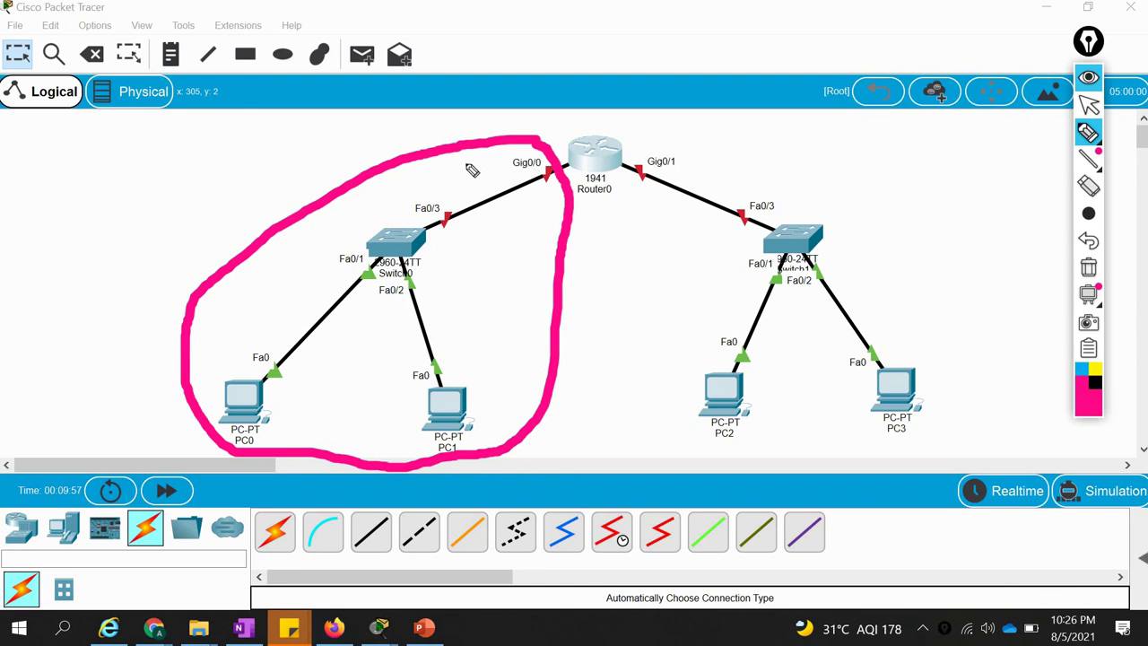
Draw pink arrows pointing at Router0's Gig0/0 interface, PC0 and PC1.
drag(460, 164, 542, 167)
drag(199, 320, 231, 362)
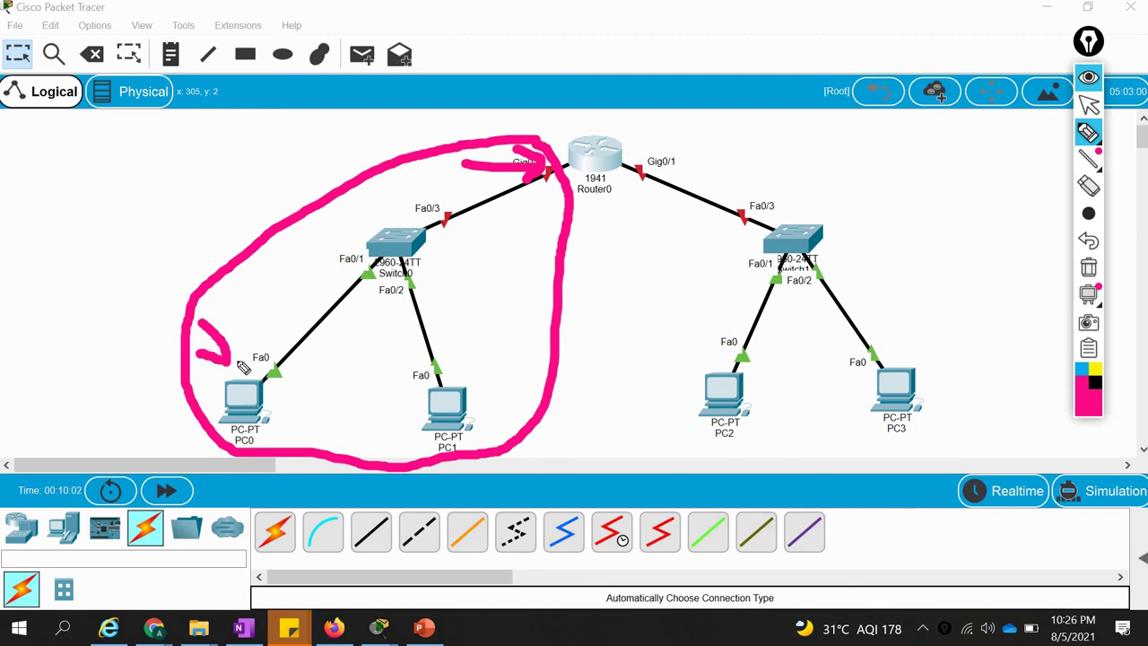
drag(253, 287, 235, 359)
mouse_move(518, 334)
mouse_down()
mouse_move(477, 385)
mouse_move(474, 372)
mouse_move(516, 376)
mouse_up()
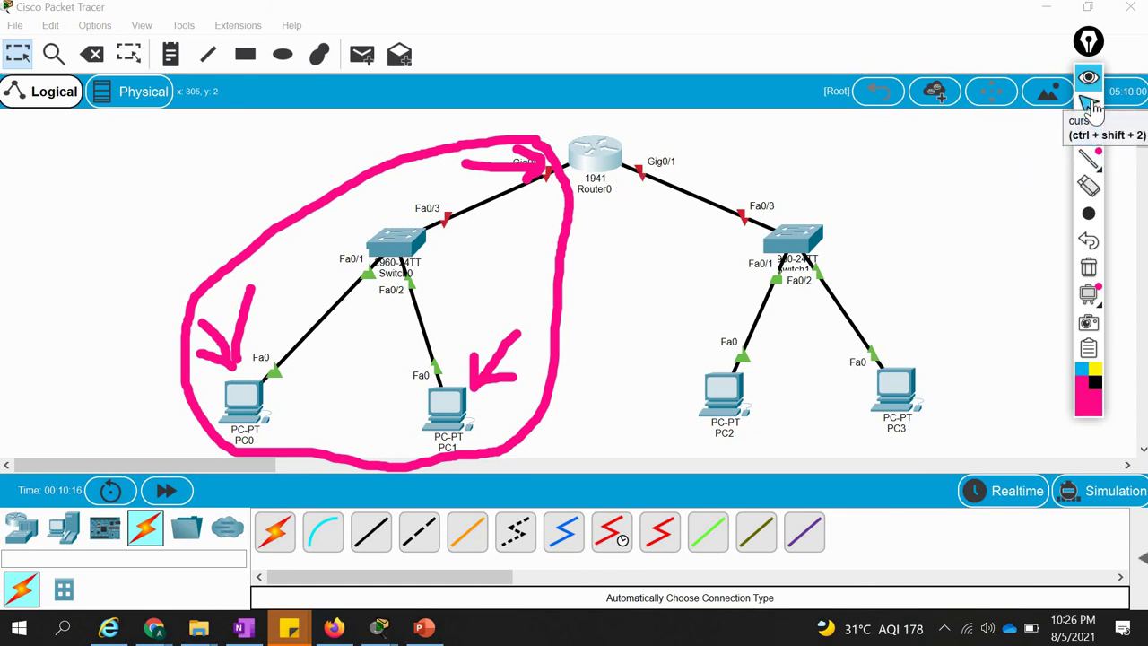
Clear all Epic Pen annotations from the topology and switch back to cursor mode.
click(1089, 105)
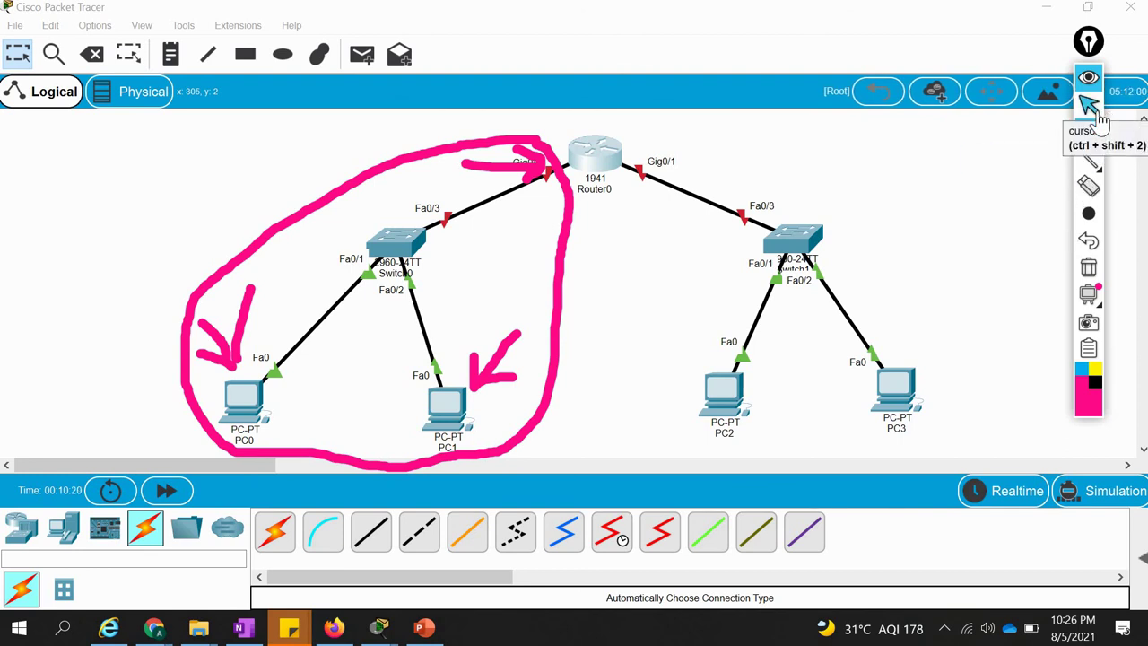
click(1087, 132)
click(1087, 266)
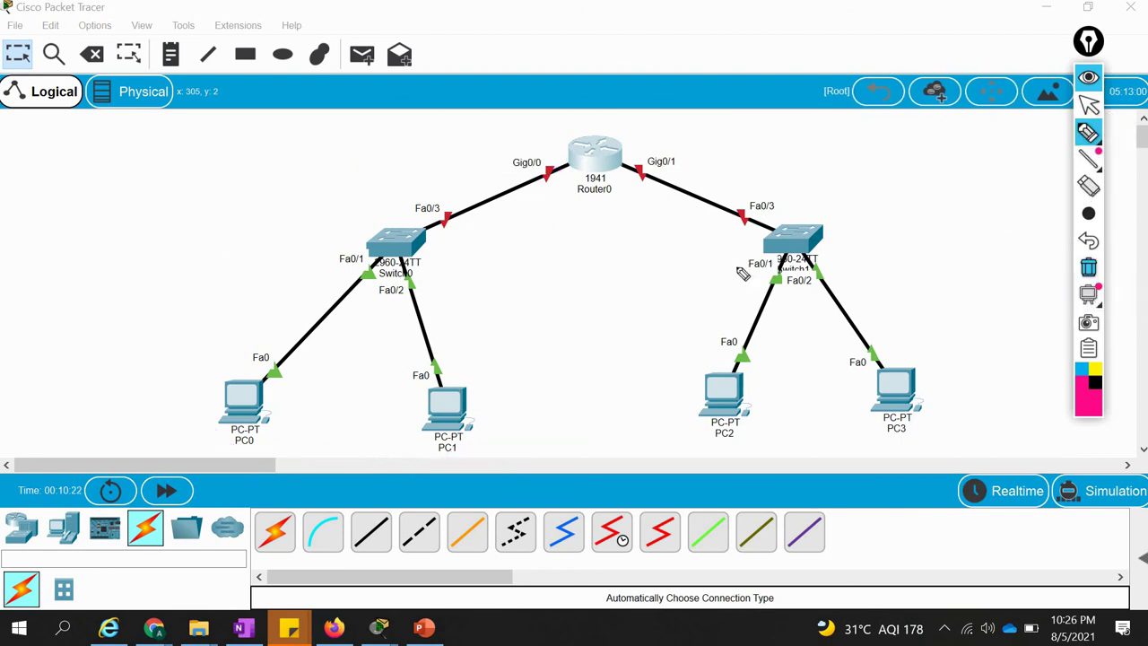
click(1087, 105)
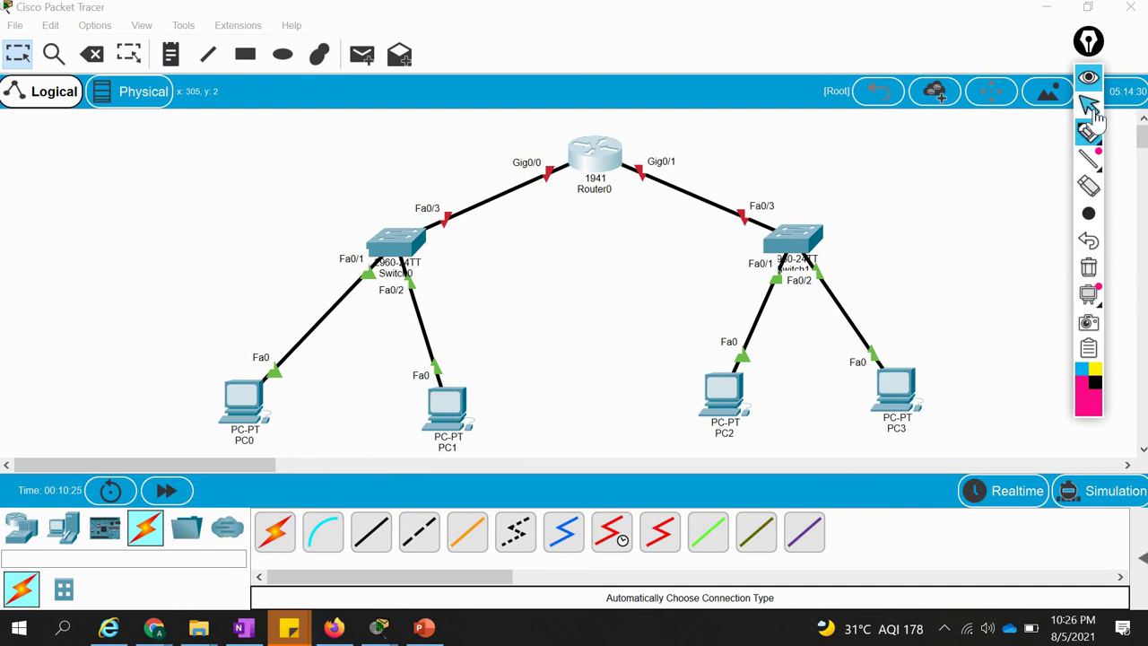
Open Router0's command-line interface and answer no to the initial configuration dialog to reach the Router> prompt.
click(595, 152)
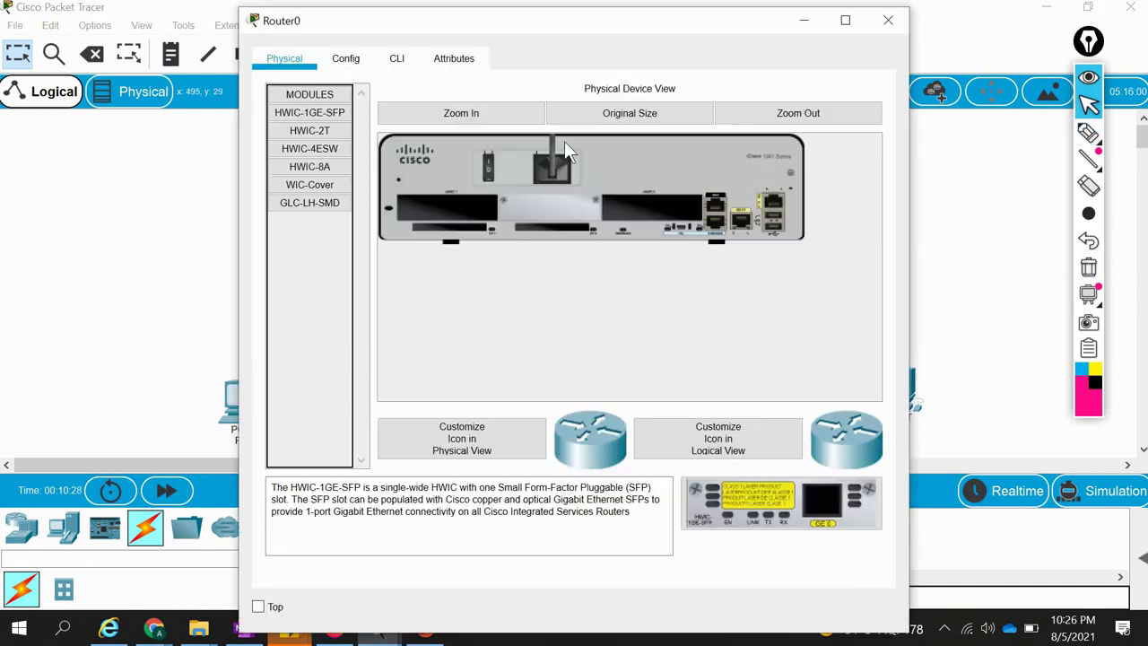
click(397, 61)
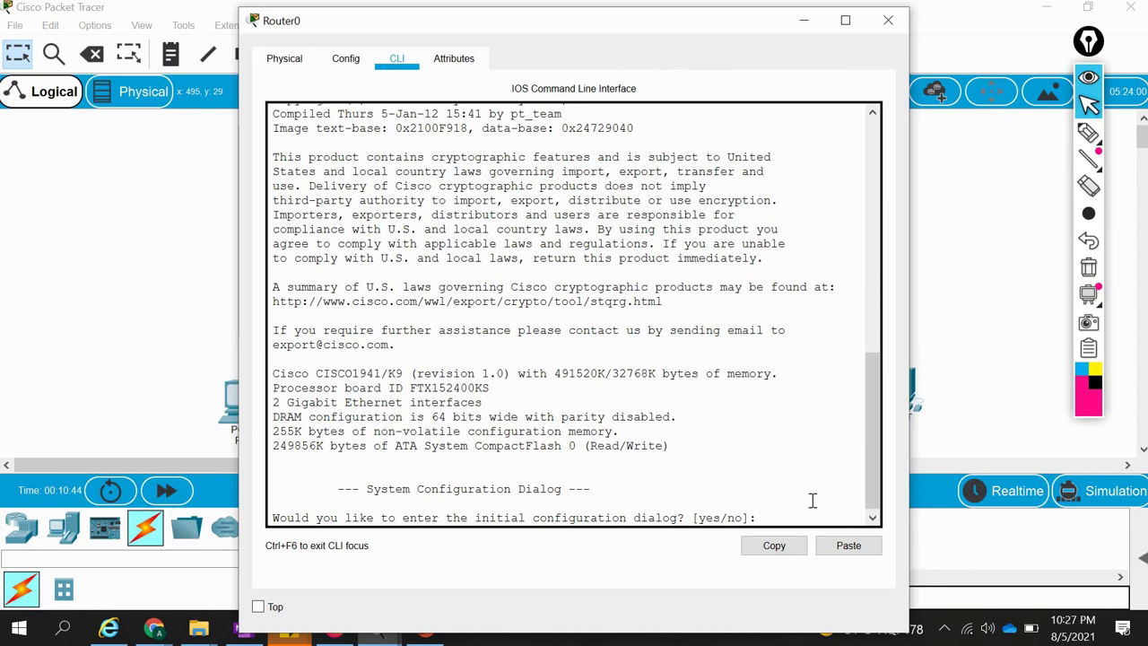
text(no)
key(Return)
key(Return)
key(Return)
key(Return)
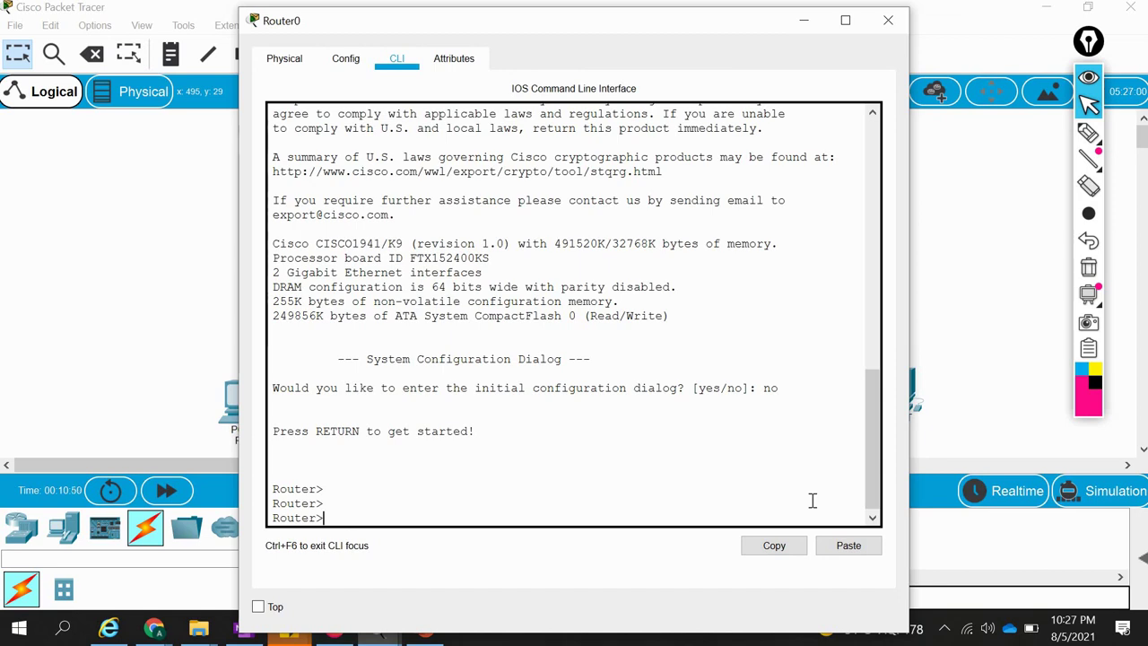
Enter privileged mode on Router0 with en, and enter global configuration mode with config t.
drag(309, 520, 368, 508)
click(389, 506)
key(Return)
key(Return)
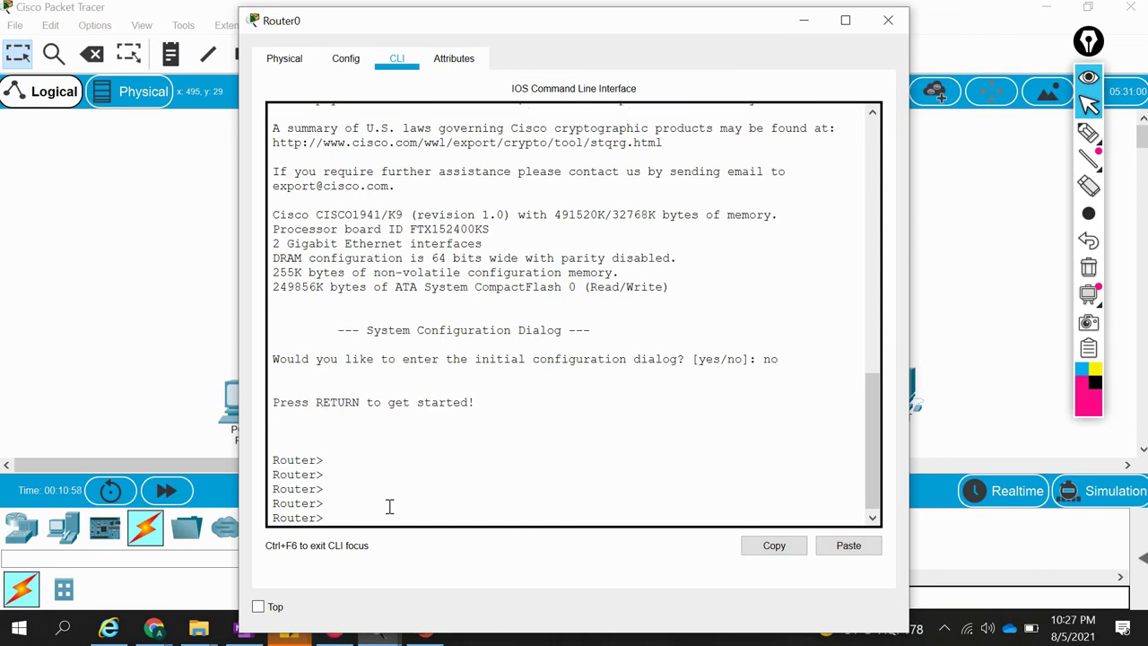
text(n)
key(Return)
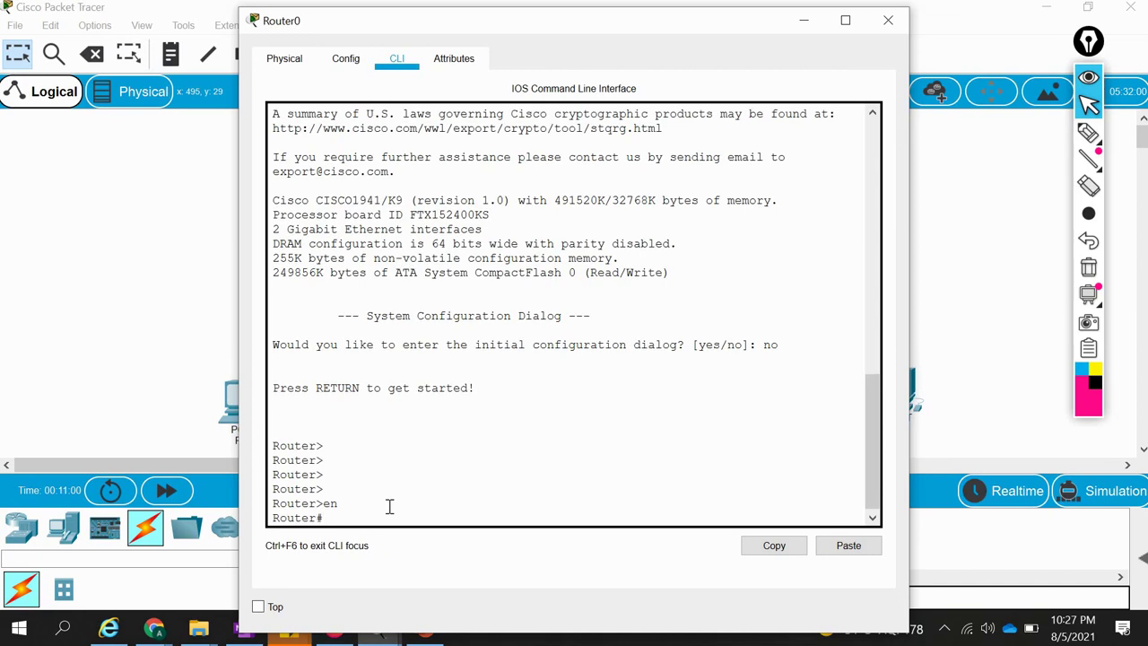
text(config t)
key(Return)
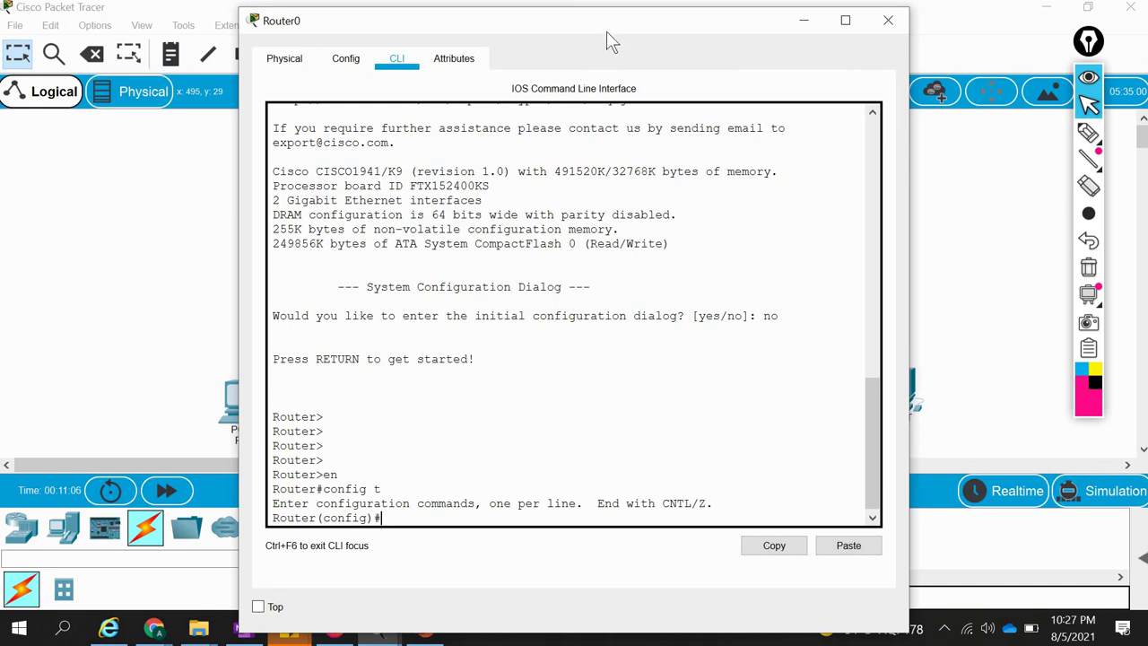
Exit global configuration mode and list Router0's interfaces with show ip int brief.
drag(608, 24, 715, 15)
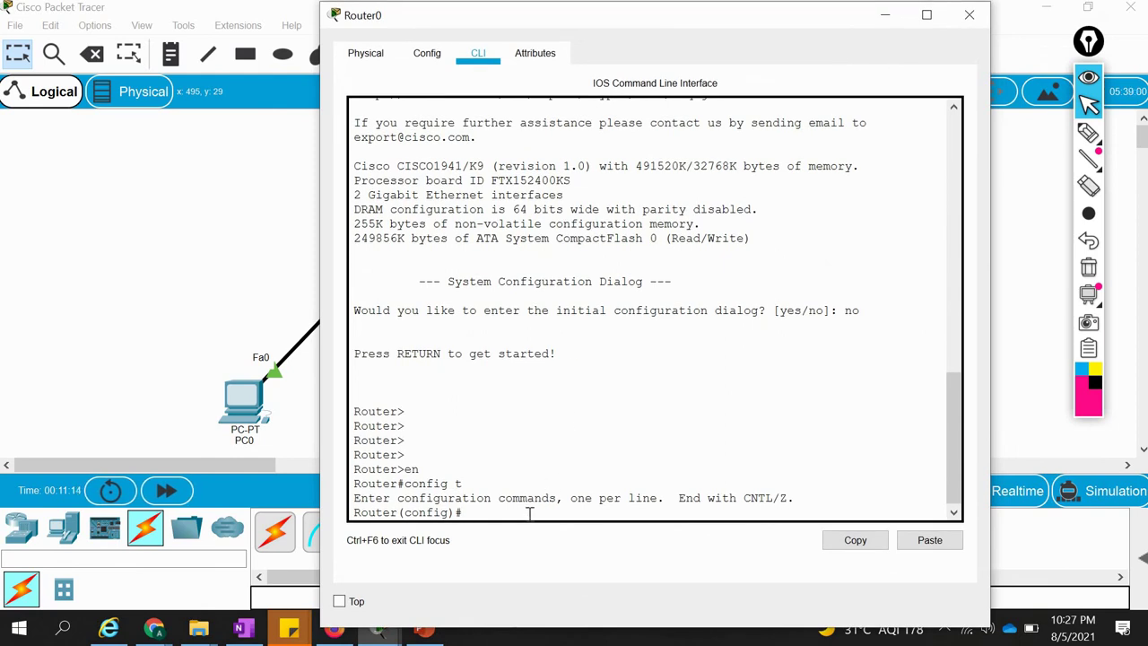
text(exit)
key(Return)
key(Return)
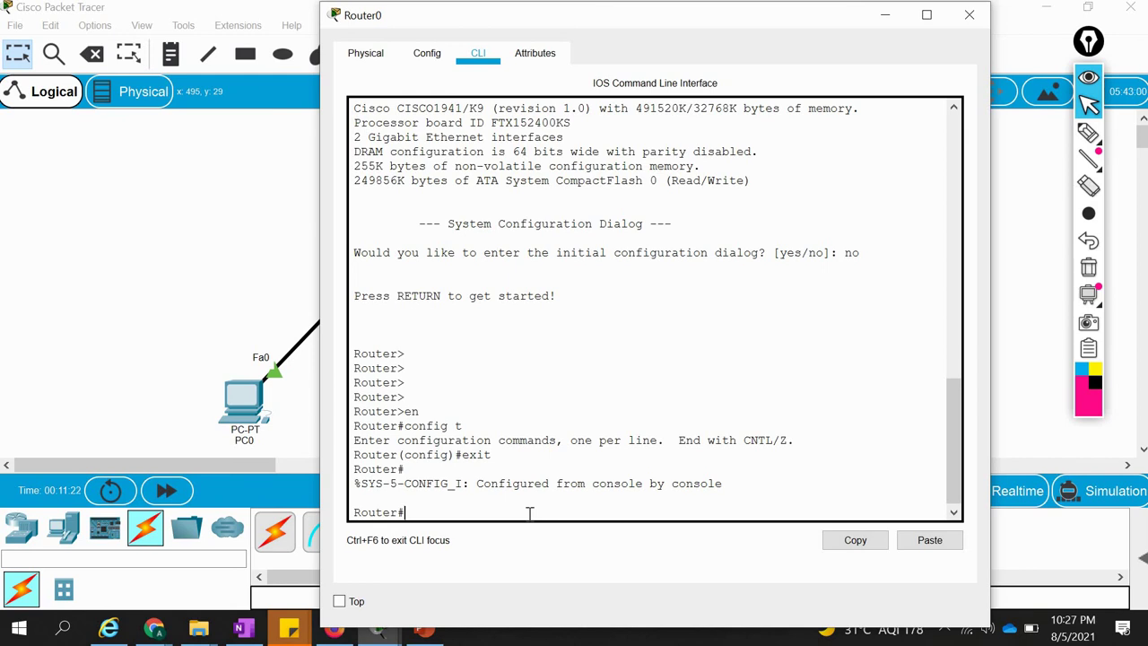
text(show ip int brie)
key(BackSpace)
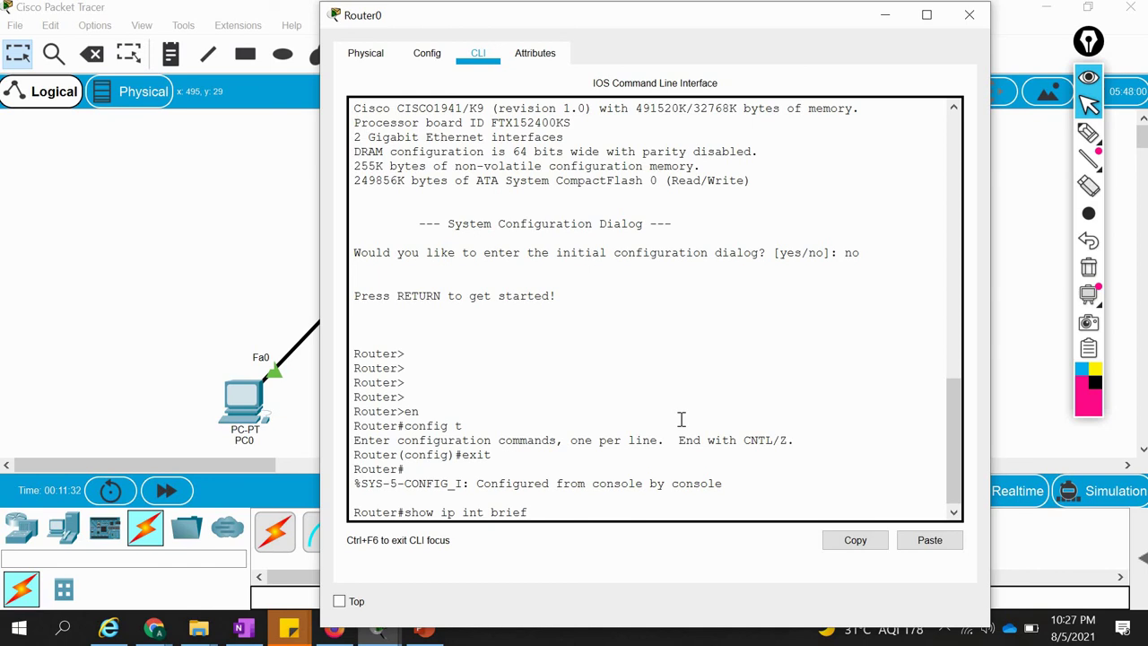
key(Return)
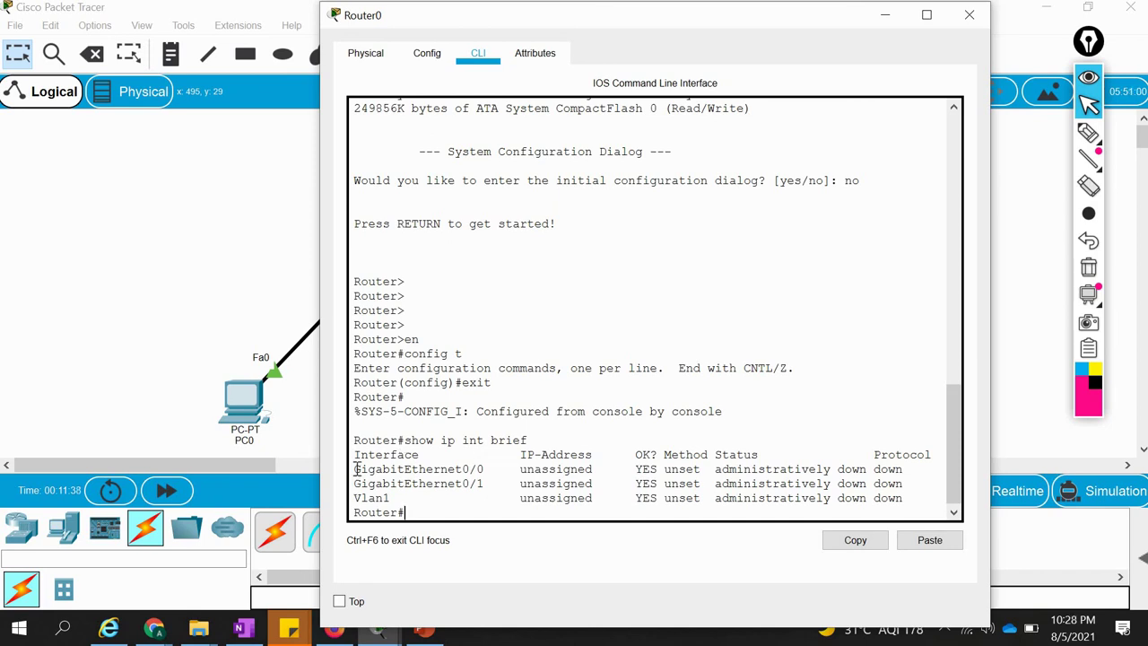
Examine the GigabitEthernet0/0 and GigabitEthernet0/1 rows of the interface summary, including the IP address assignment.
drag(355, 468, 897, 485)
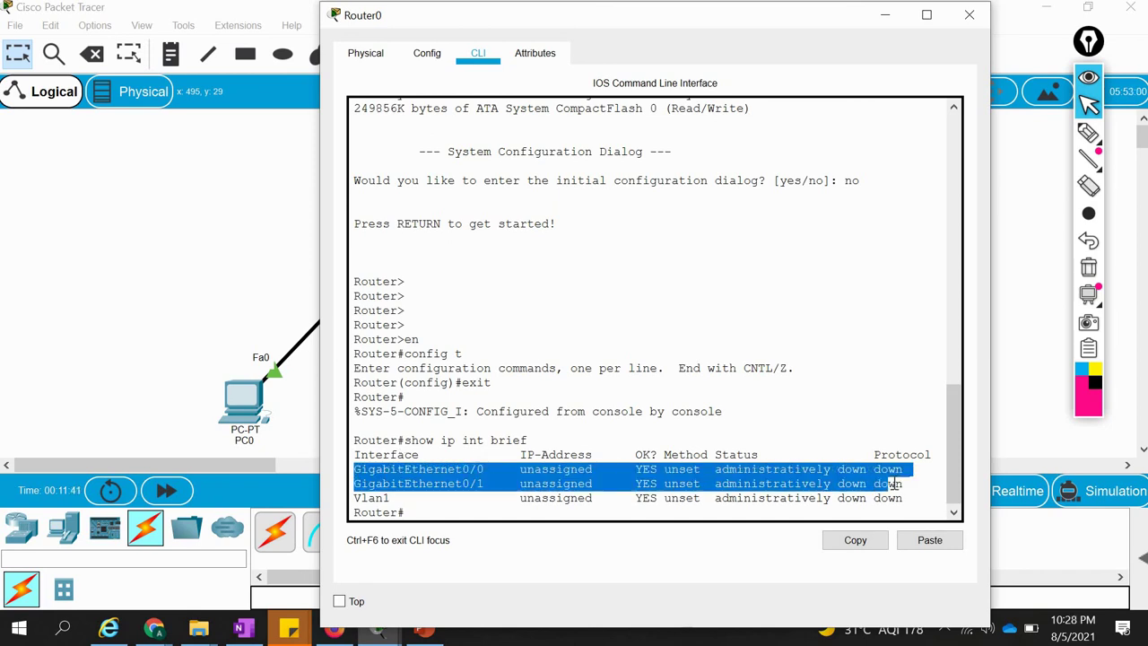
click(457, 468)
drag(489, 469, 386, 475)
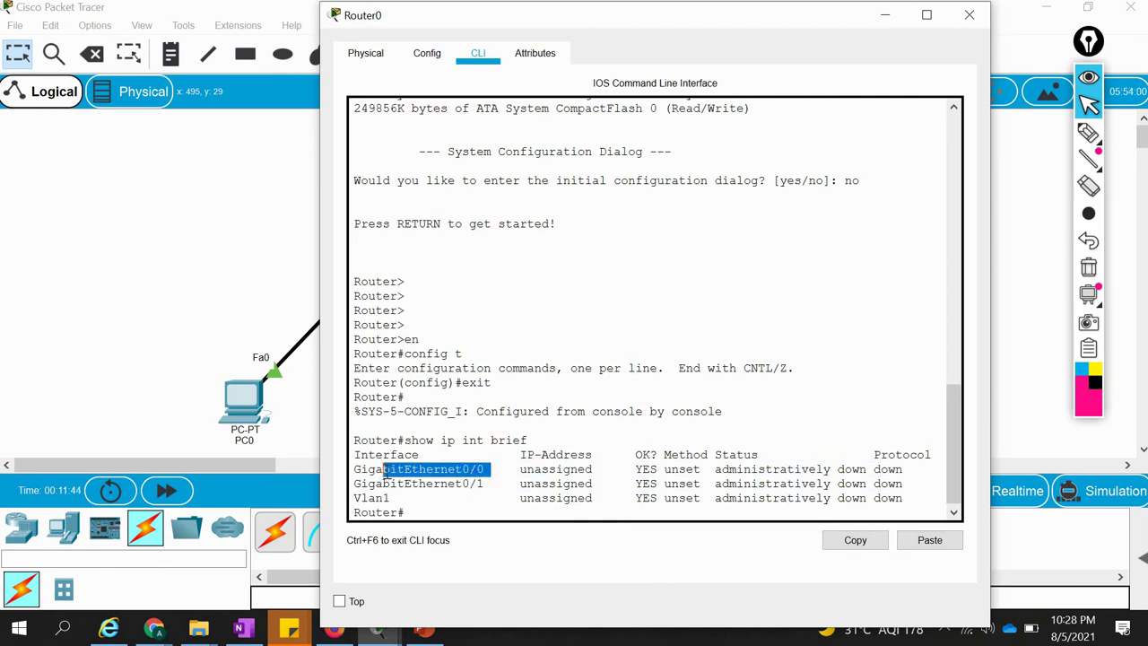
drag(489, 484, 426, 483)
click(678, 482)
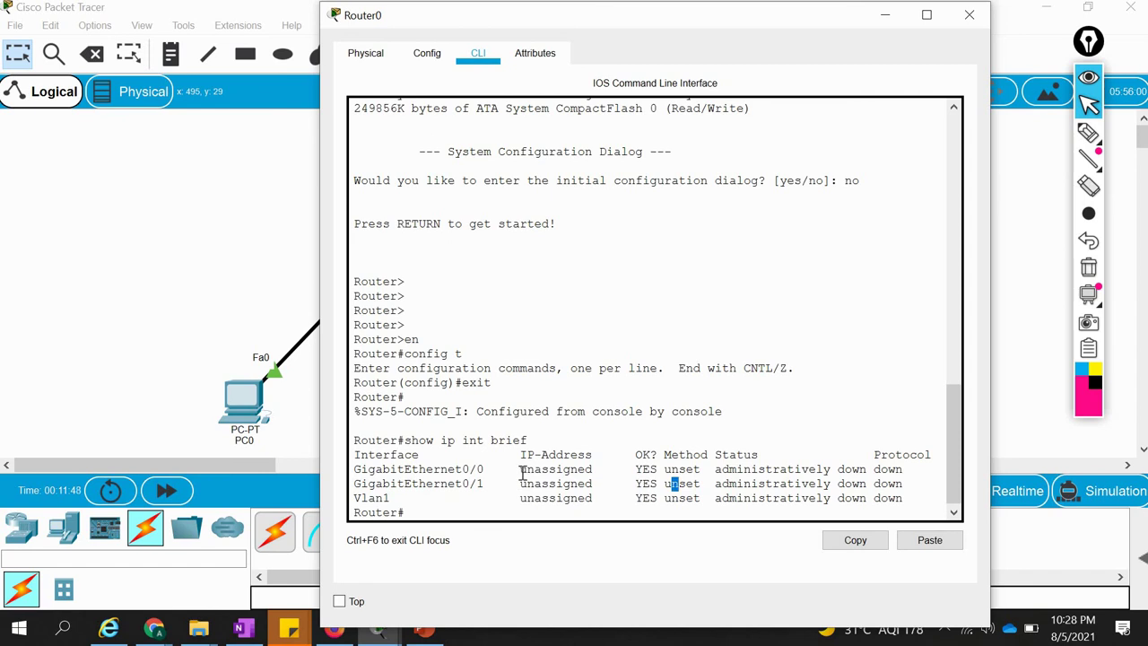
drag(520, 468, 597, 463)
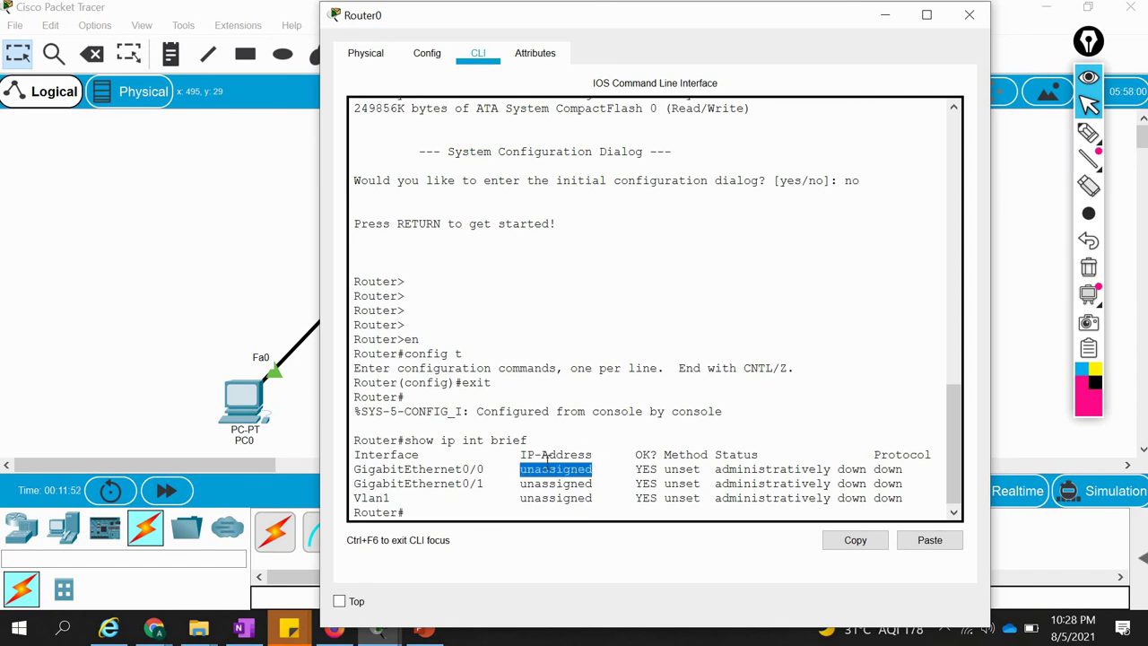
click(731, 407)
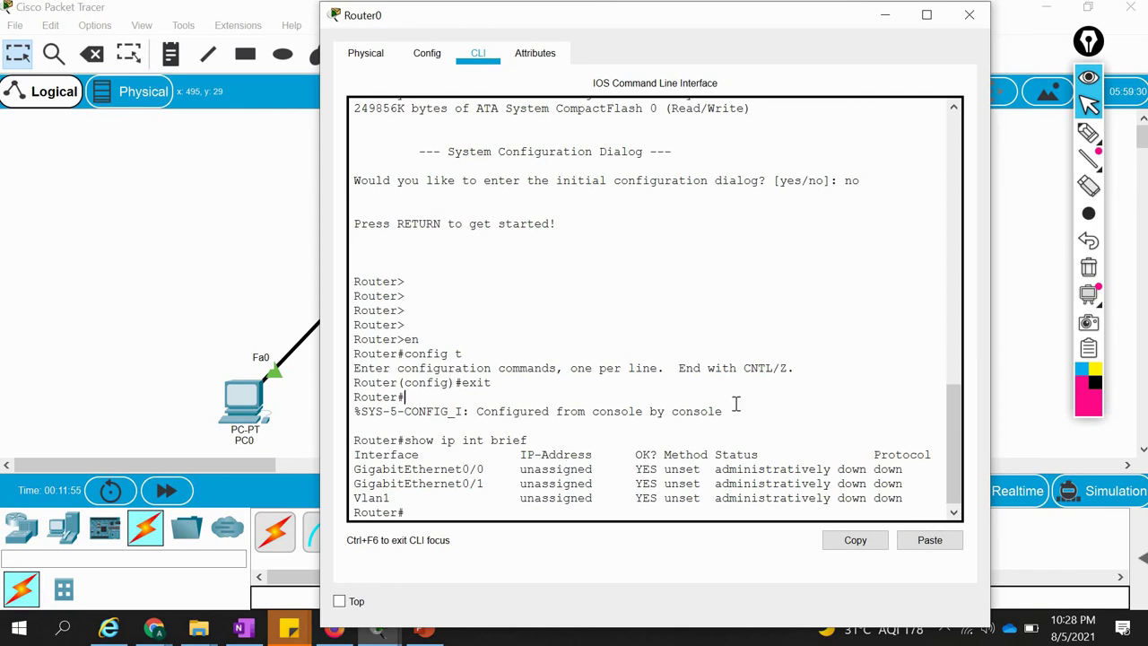
Glance at the topology, return to Router0's command line and enter global configuration mode with config t.
click(888, 18)
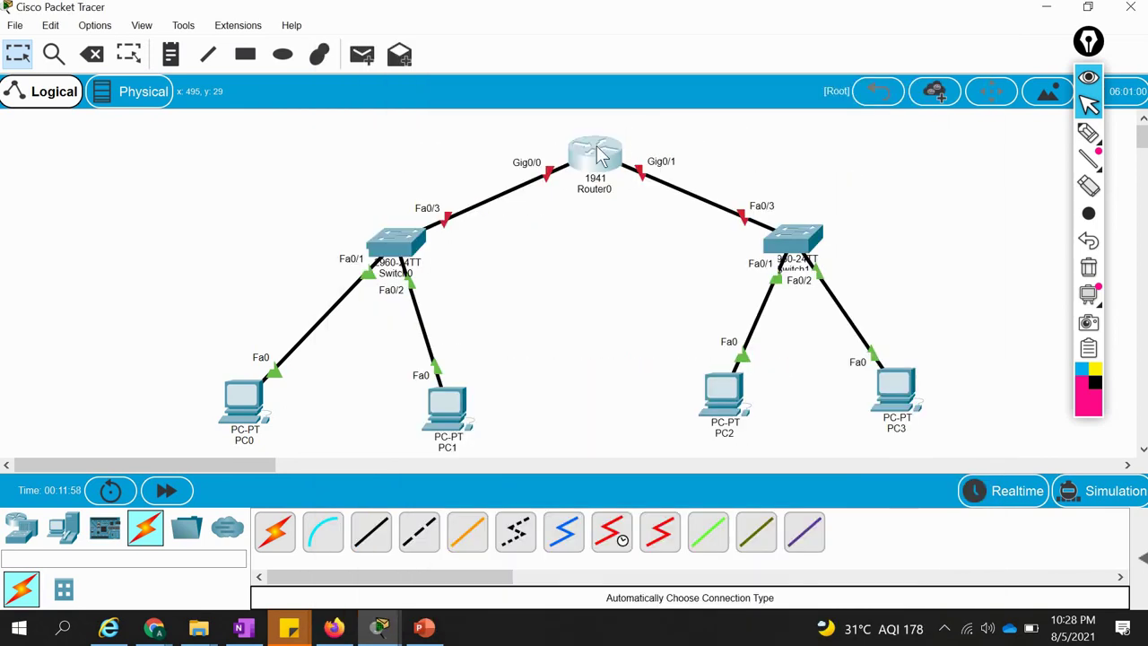
click(596, 152)
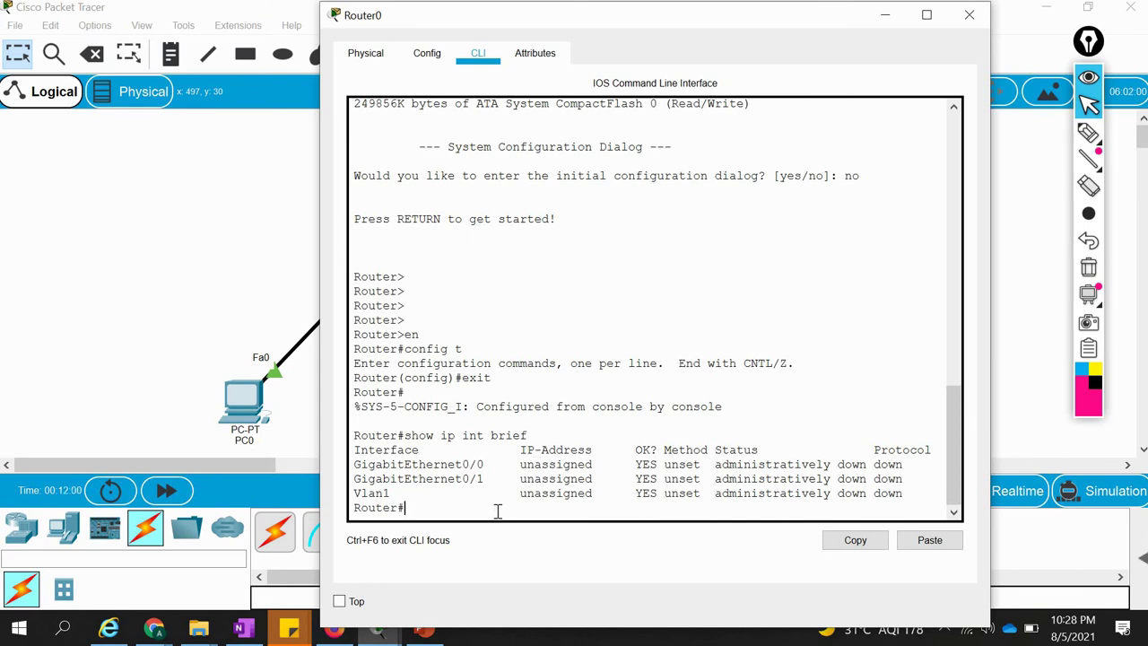
text(config t)
key(Return)
text(ip)
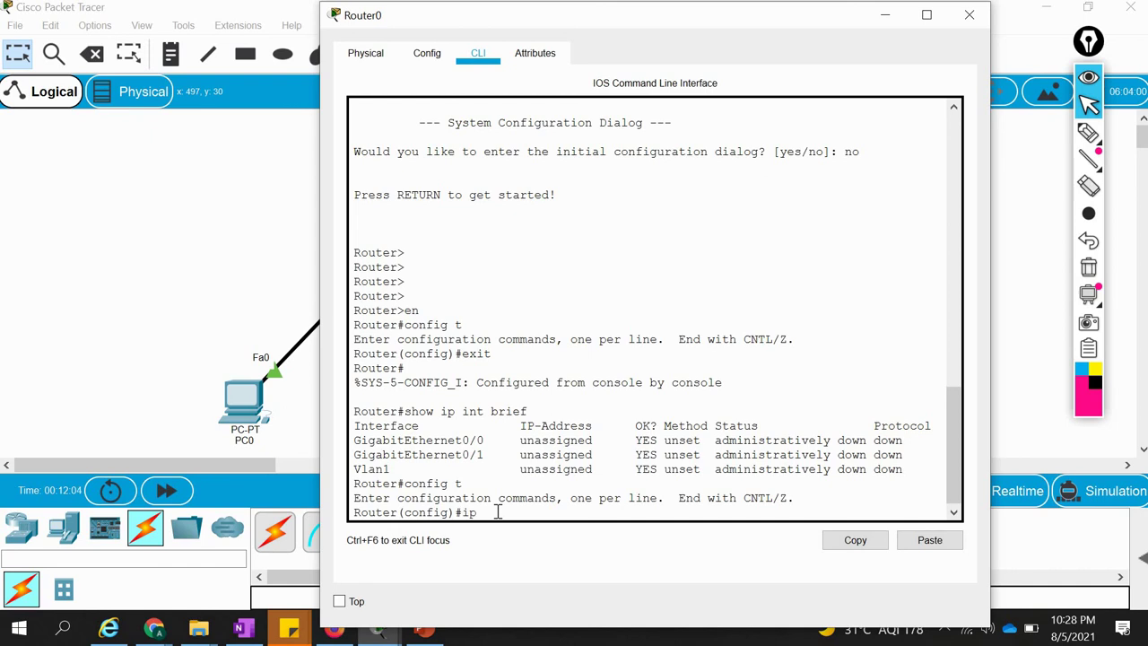
text( address)
key(BackSpace)
key(BackSpace)
key(BackSpace)
key(BackSpace)
key(BackSpace)
key(BackSpace)
key(BackSpace)
key(BackSpace)
key(BackSpace)
Enter interface configuration mode for gigabitEthernet 0/0 on Router0.
text(int)
text( g)
text(g0)
key(BackSpace)
key(Tab)
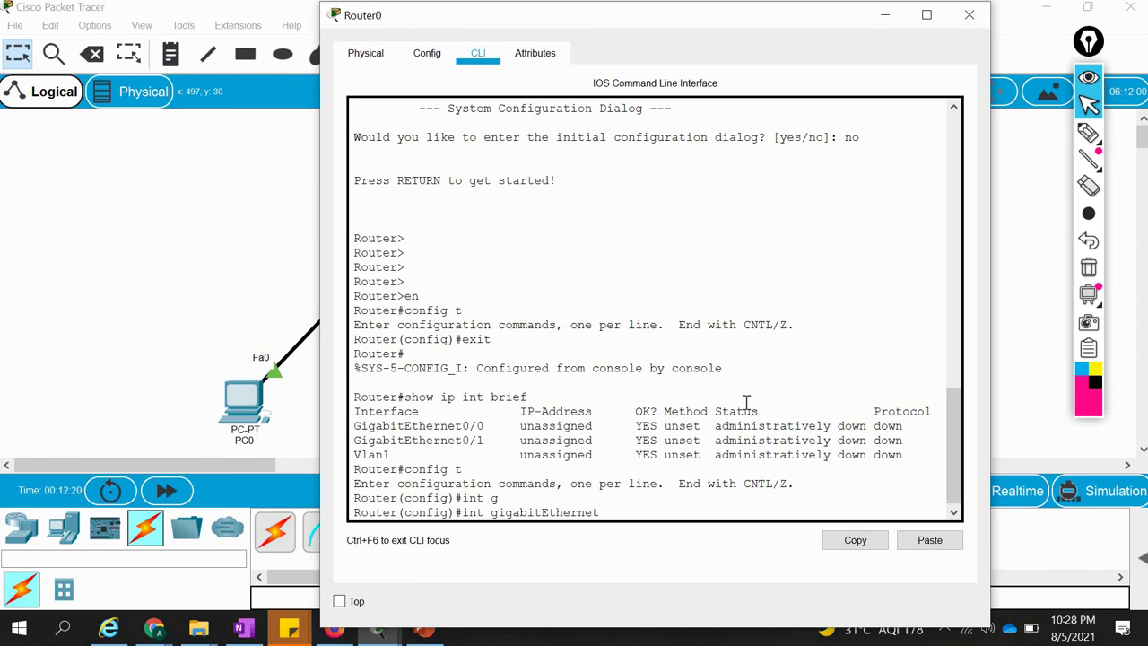
text(0/0)
key(Return)
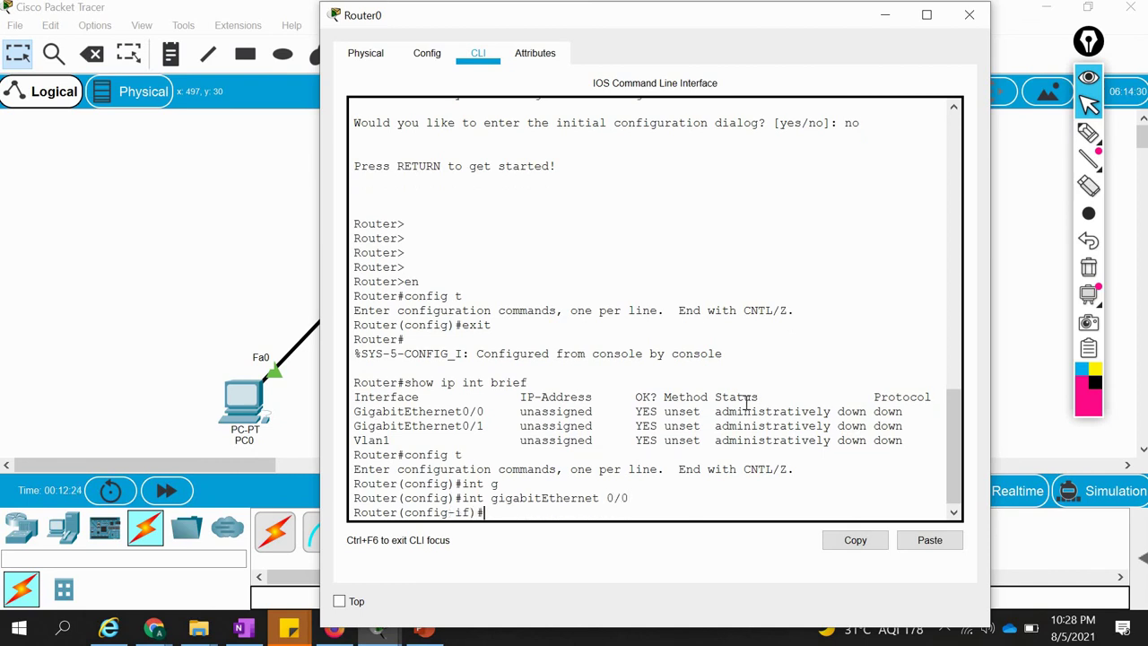
Begin an ip address command for gigabitEthernet 0/0 with the network portion 192.168.1., moving the router window aside to reveal PC0 and PC1.
double_click(466, 511)
mouse_move(449, 499)
mouse_down()
mouse_move(405, 498)
mouse_move(454, 512)
mouse_up()
click(492, 512)
drag(633, 496, 490, 499)
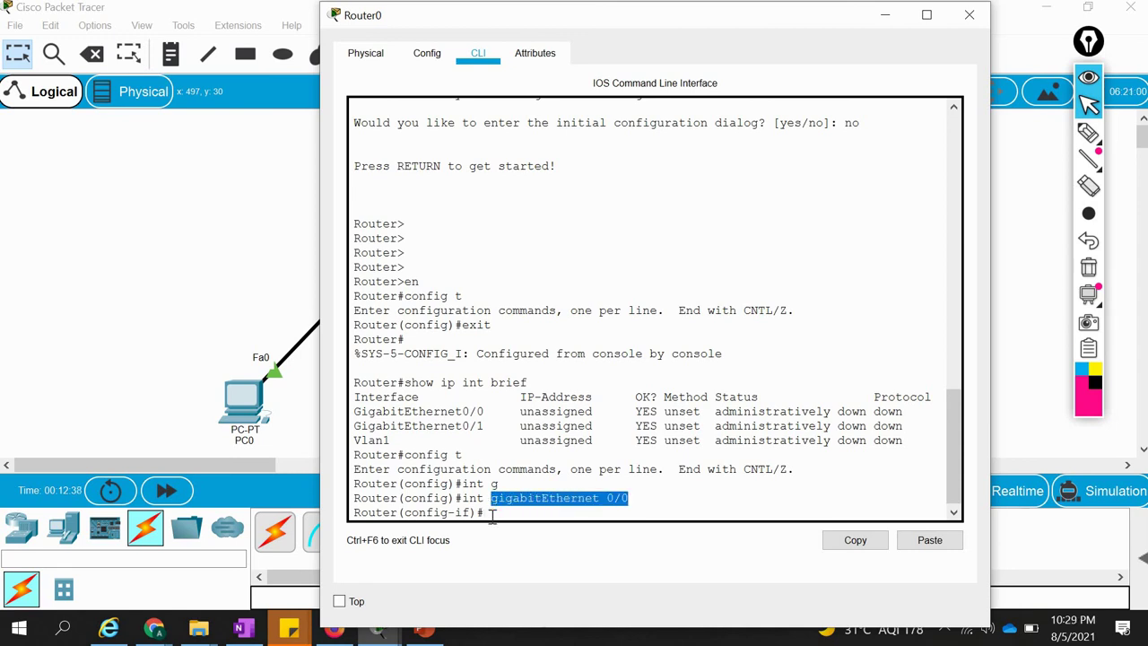
click(491, 512)
text(ip)
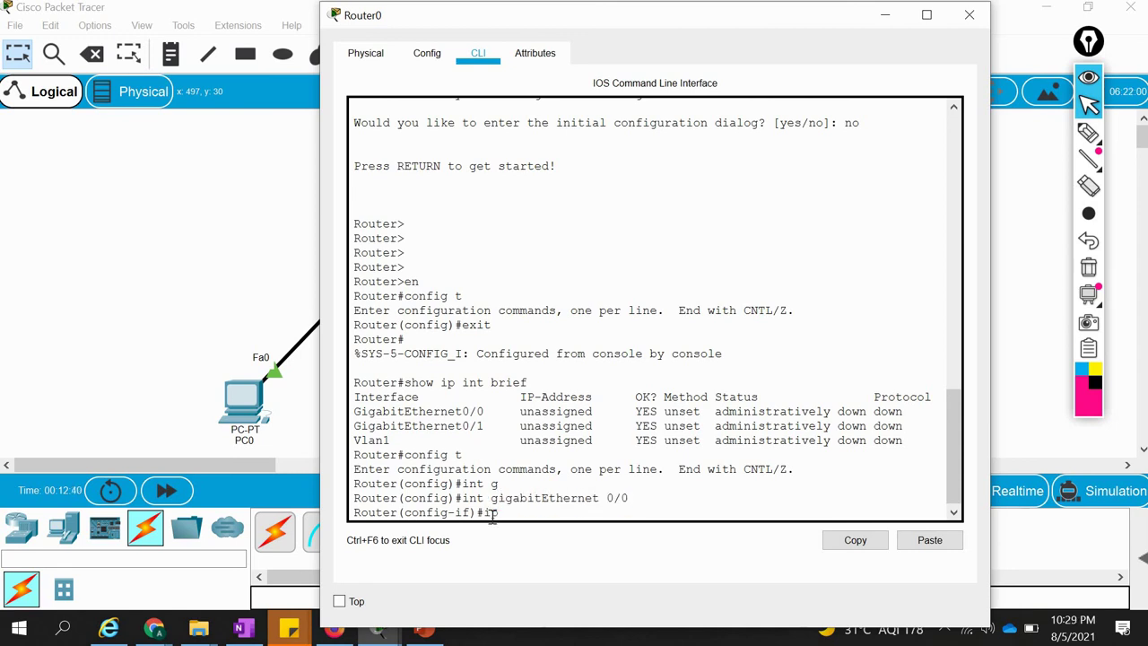
text( addre)
key(Tab)
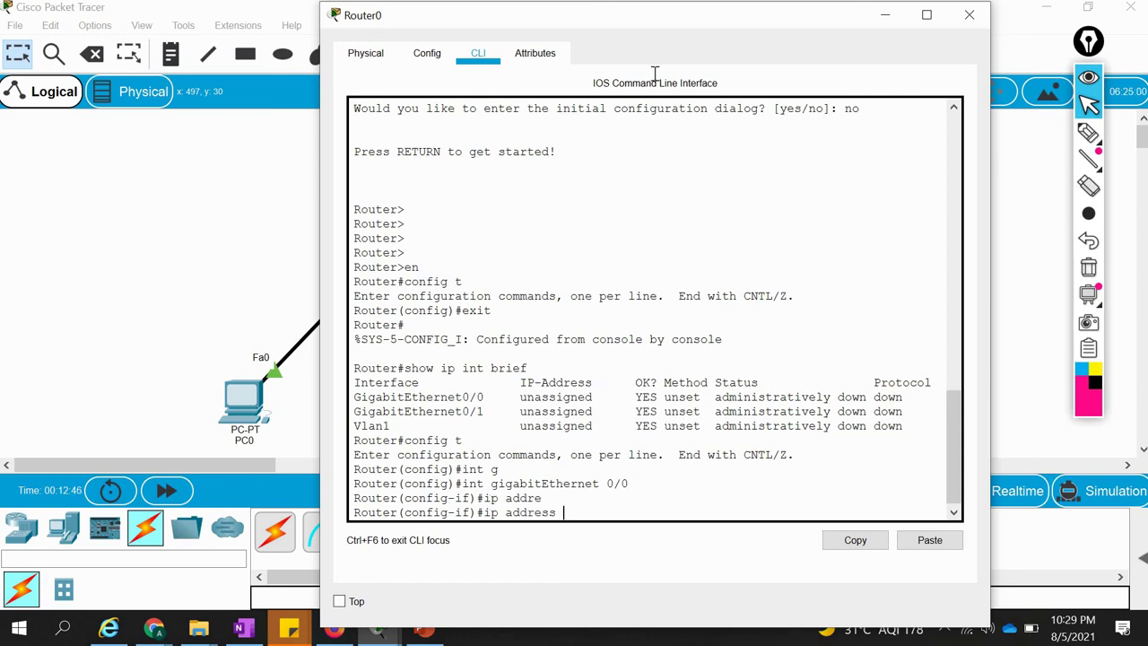
drag(628, 27, 953, 90)
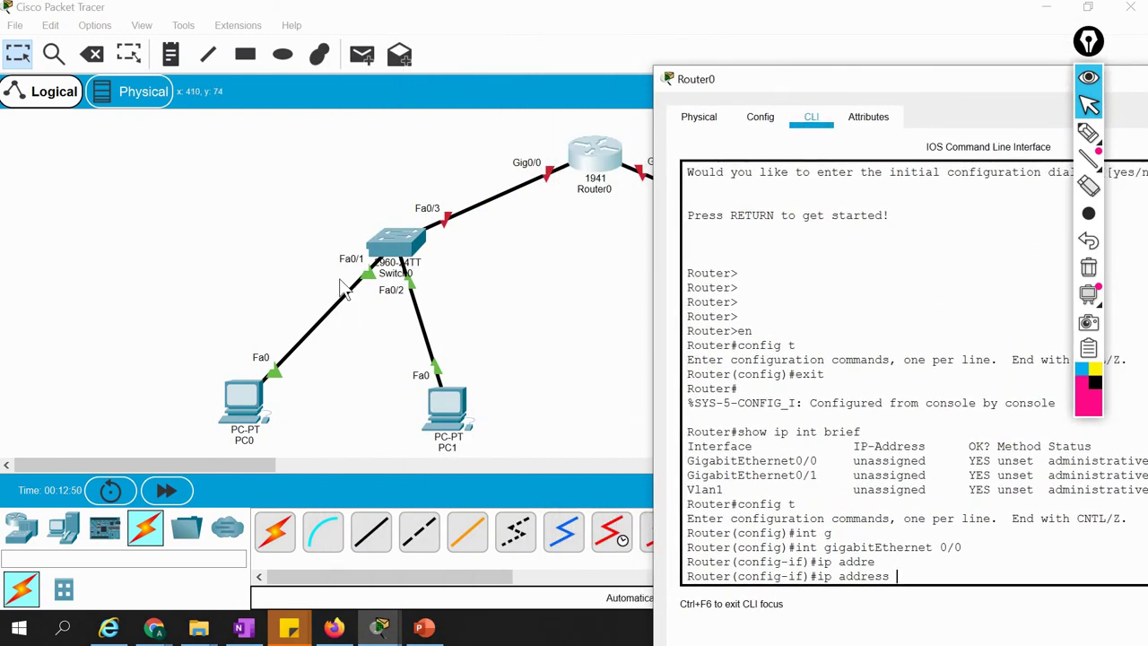
text(192.168.1.)
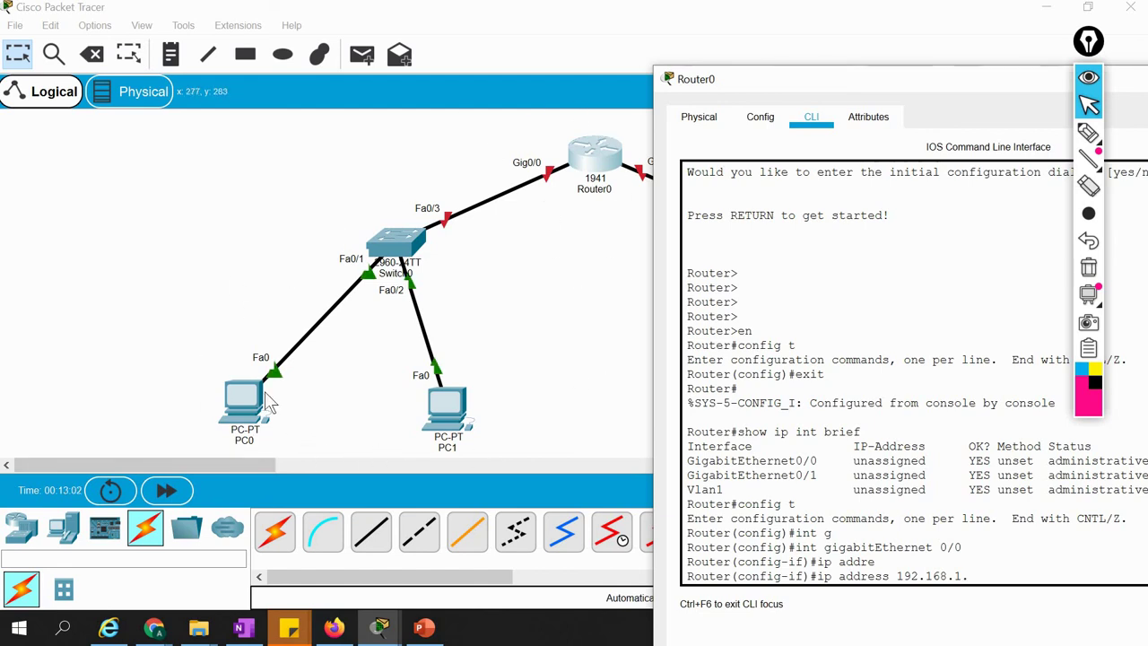
Check the IP details of PC0 and PC1 in the topology and return to Router0's command line.
drag(172, 339, 168, 389)
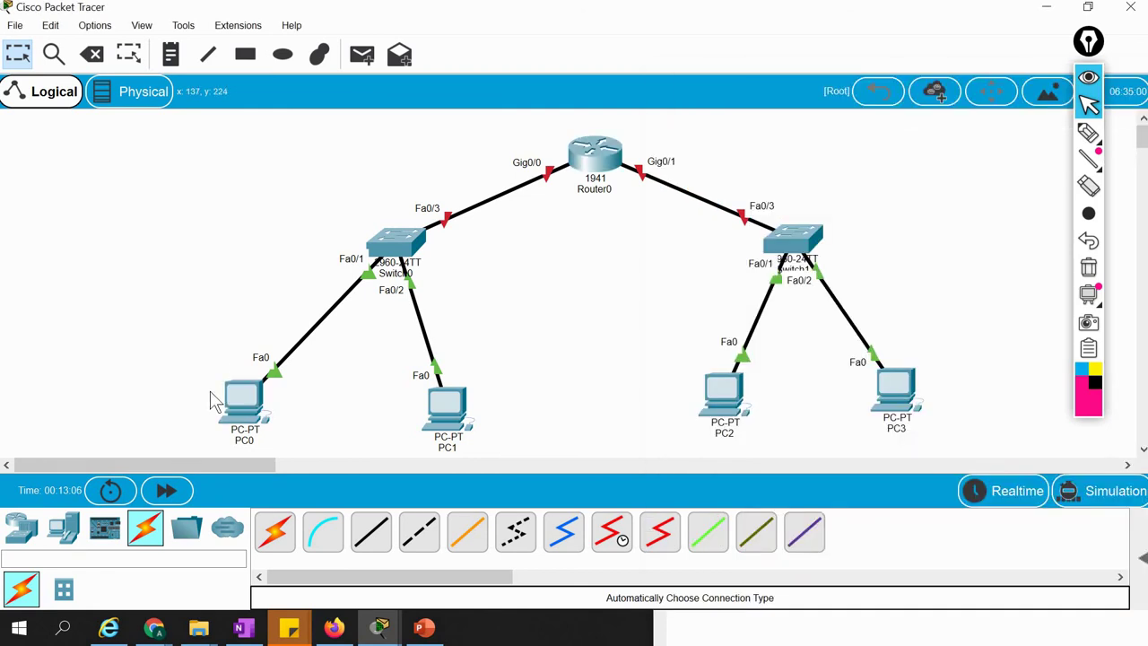
mouse_move(242, 406)
mouse_move(438, 406)
mouse_move(388, 632)
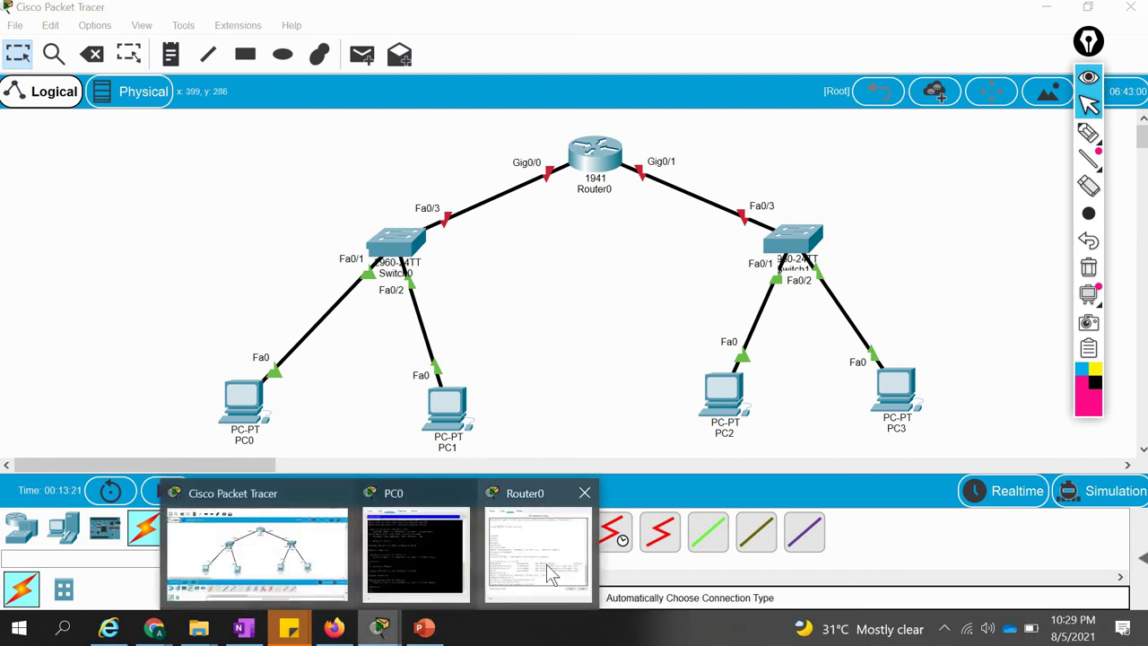
click(537, 538)
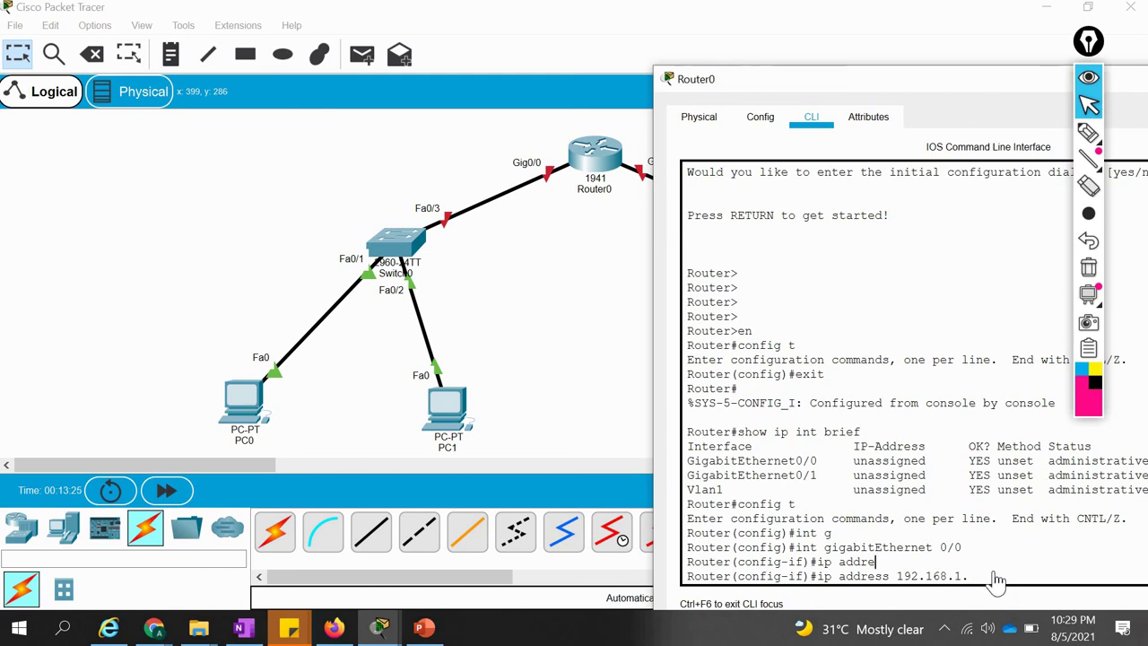
Complete the interface address as 192.168.1.3 with subnet mask 255.255.255.0 and apply it.
text(3)
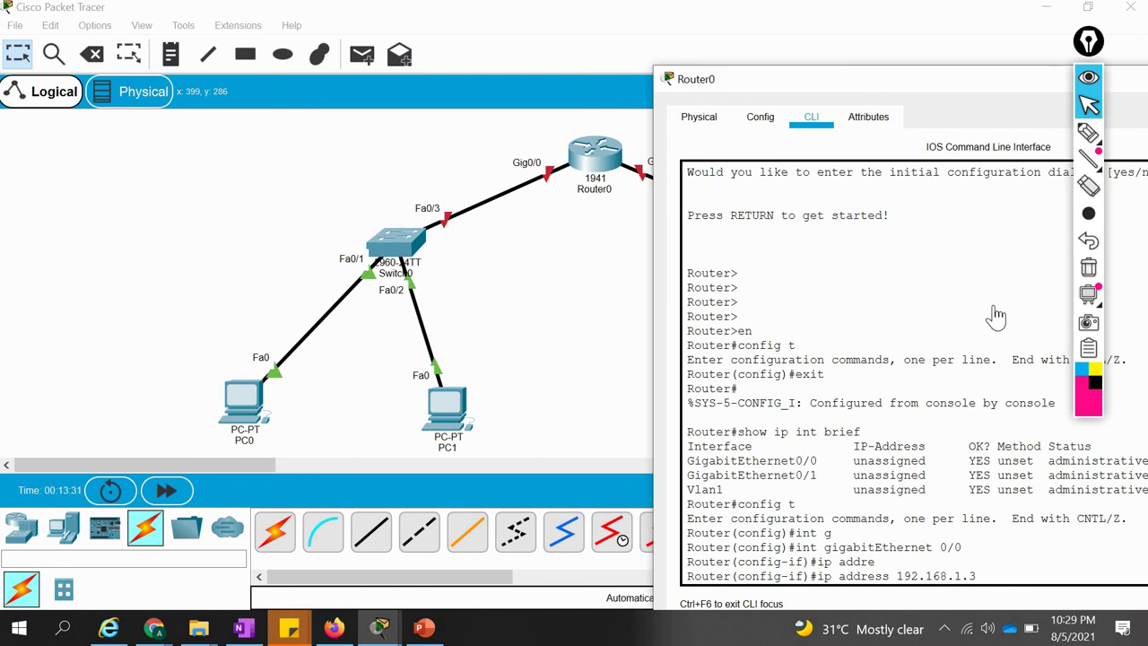
text(255,)
key(BackSpace)
text(.)
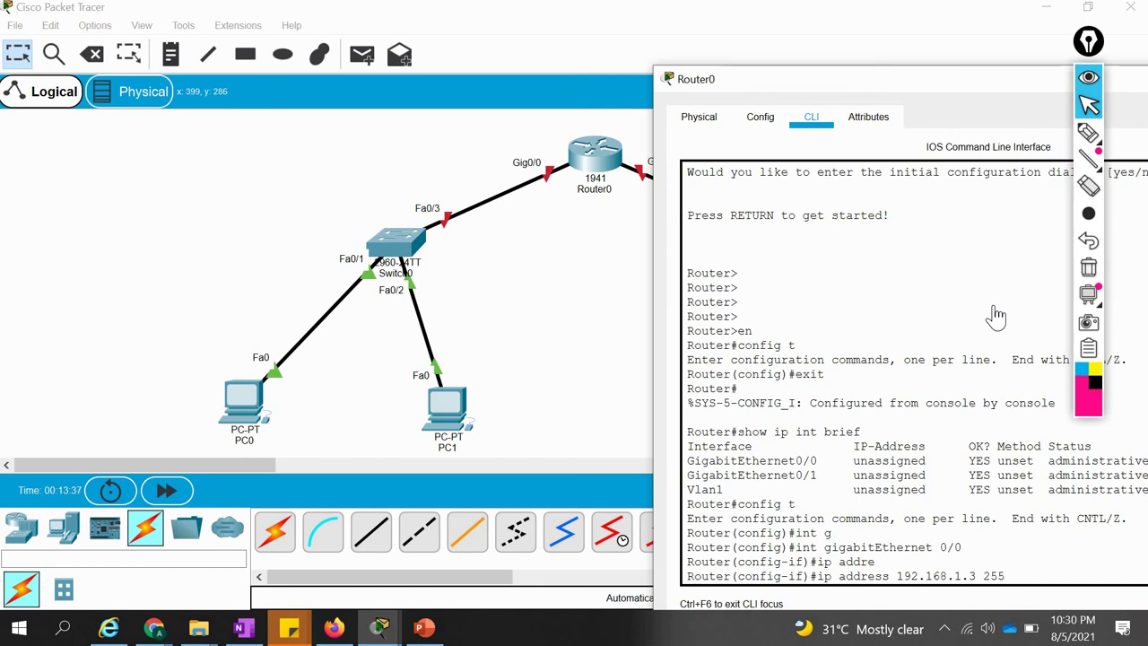
text(255.255.)
drag(901, 77, 789, 48)
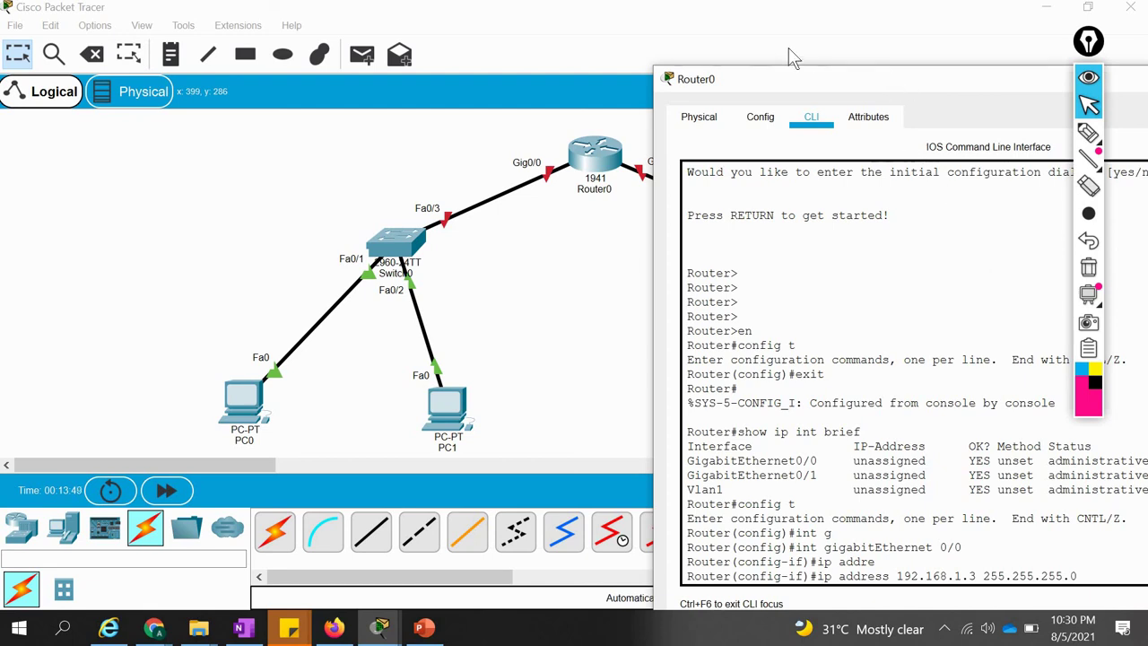
key(Return)
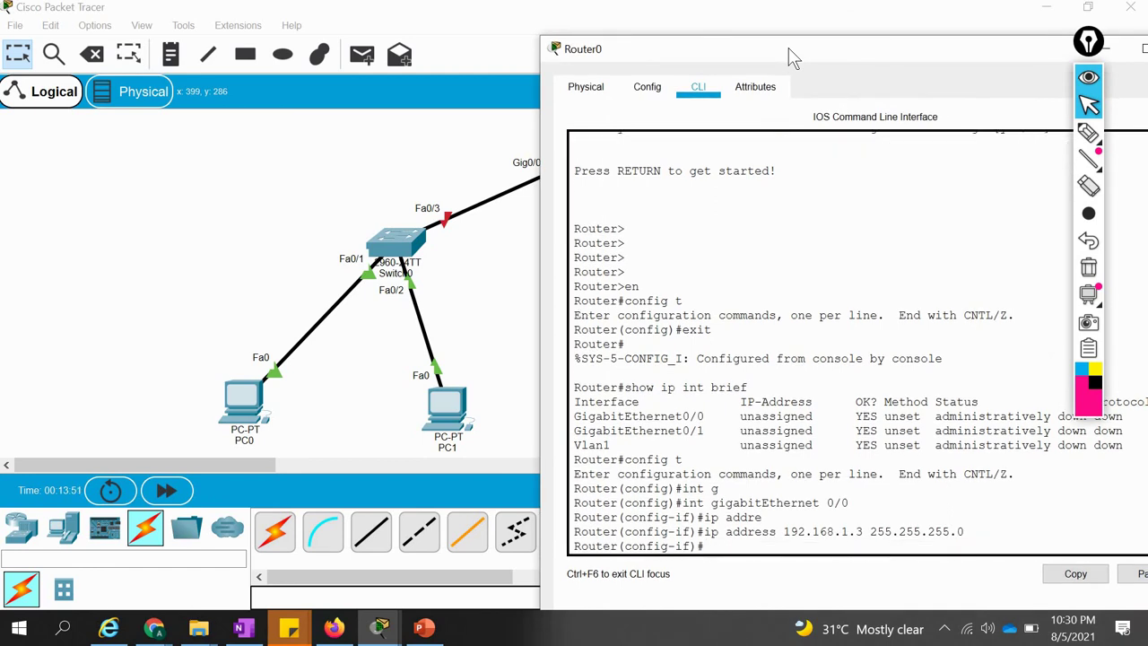
Enable the gigabitEthernet 0/0 interface with no shutdown and exit interface configuration mode.
drag(783, 49, 892, 37)
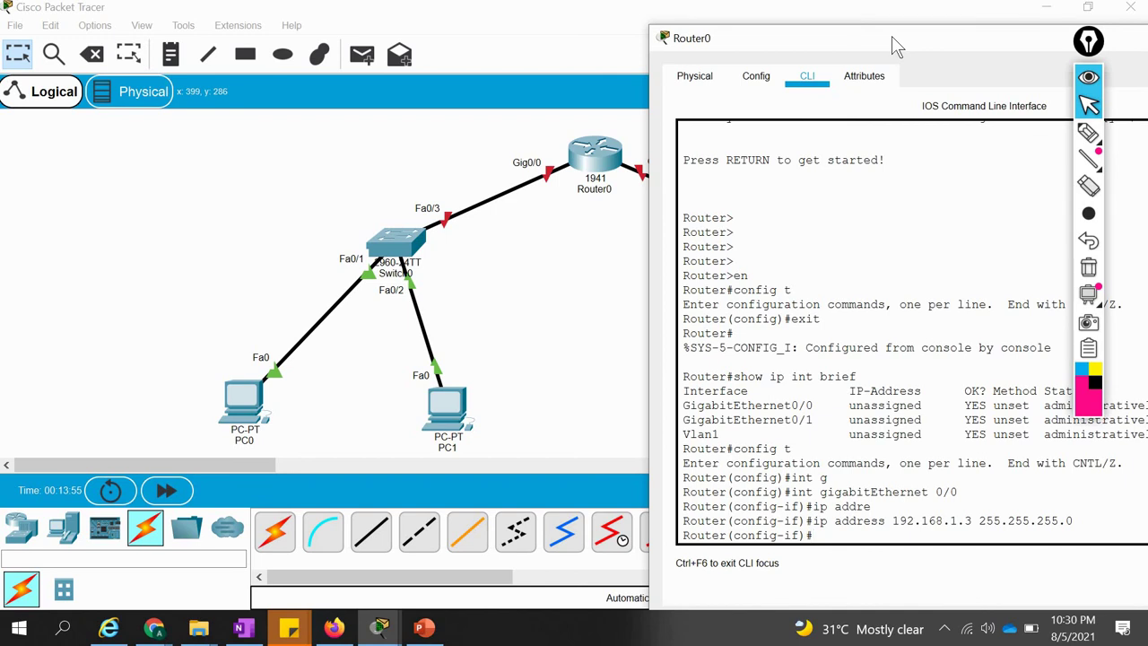
text(no shut)
key(Tab)
key(Return)
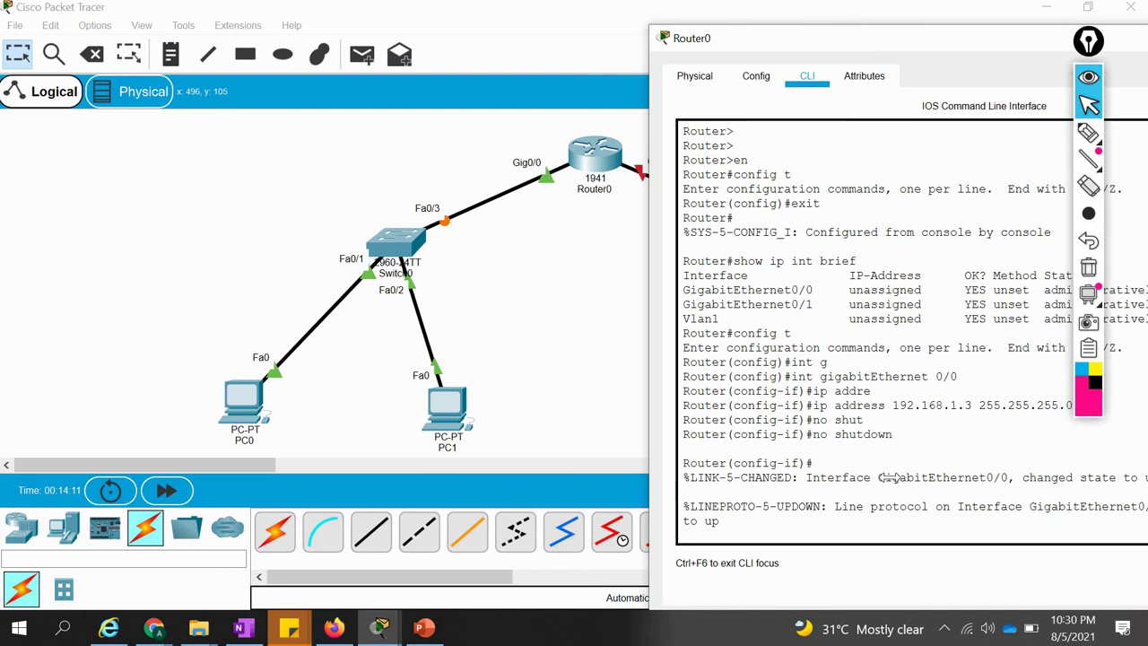
key(Return)
text(exit)
key(Return)
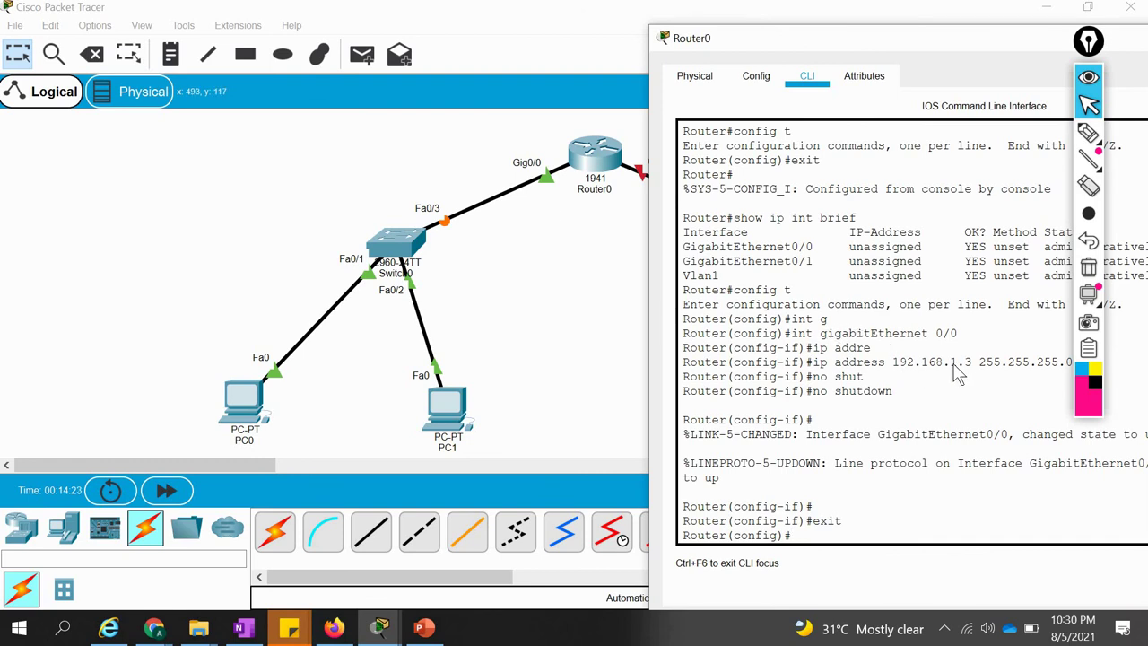
Return to Router0's command line and enter configuration mode for interface g0/1.
drag(957, 368, 885, 368)
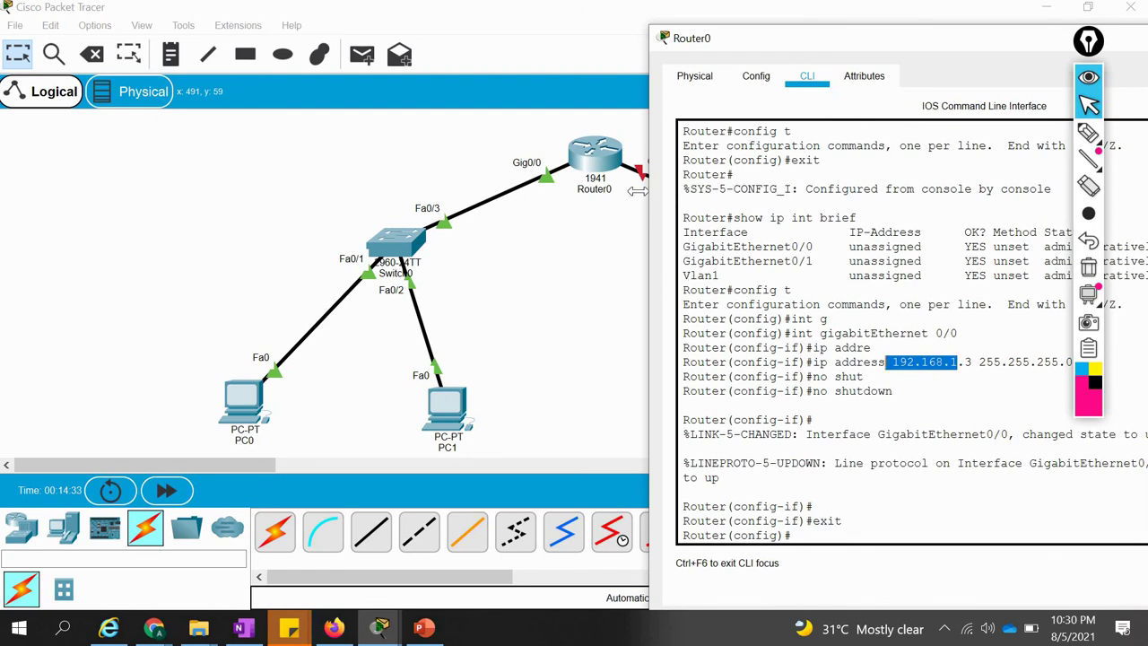
click(843, 520)
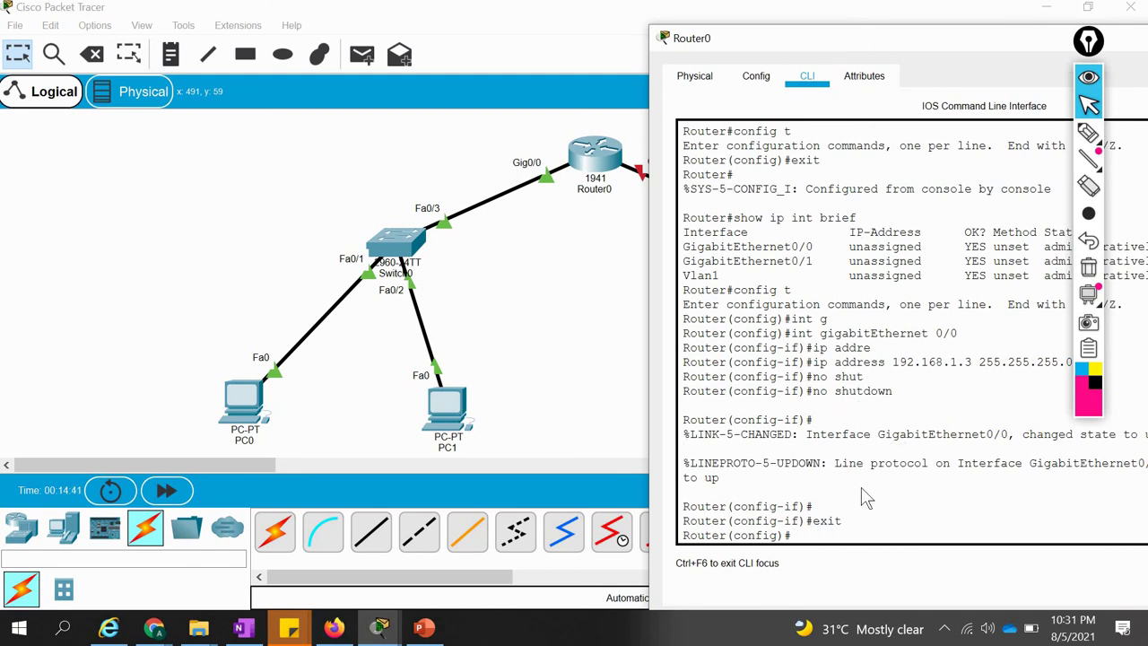
key(Return)
key(Return)
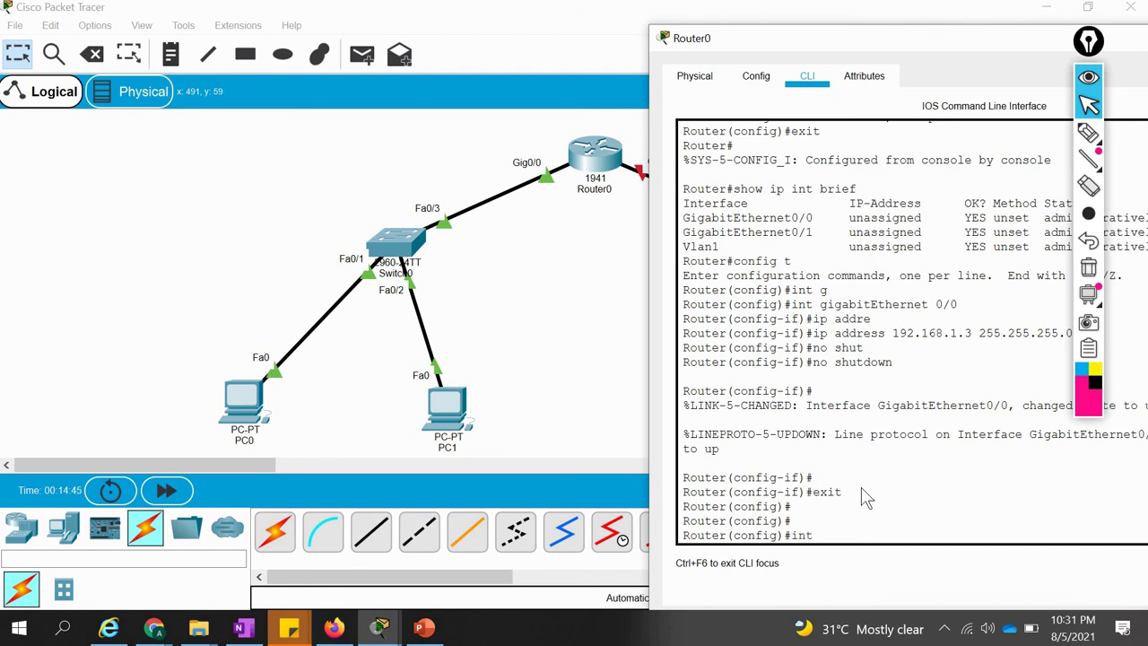
text(int g0/1)
key(Return)
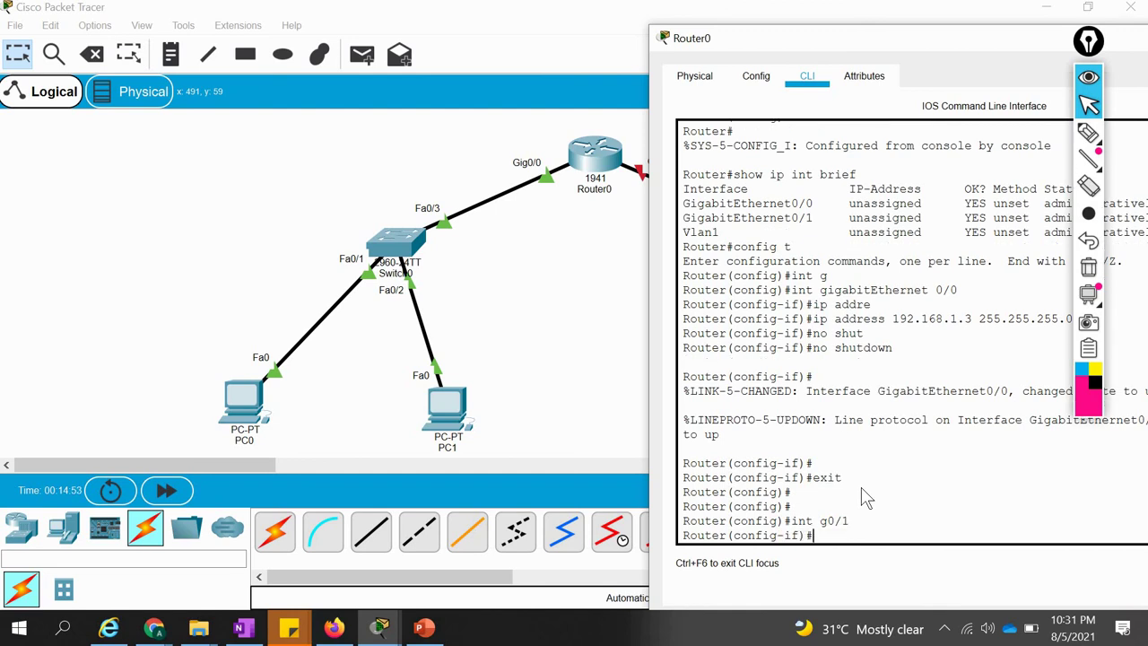
Try to assign IP address 192.168.1.4 with subnet mask 255.255.255.0 to interface g0/1.
drag(896, 38, 922, 333)
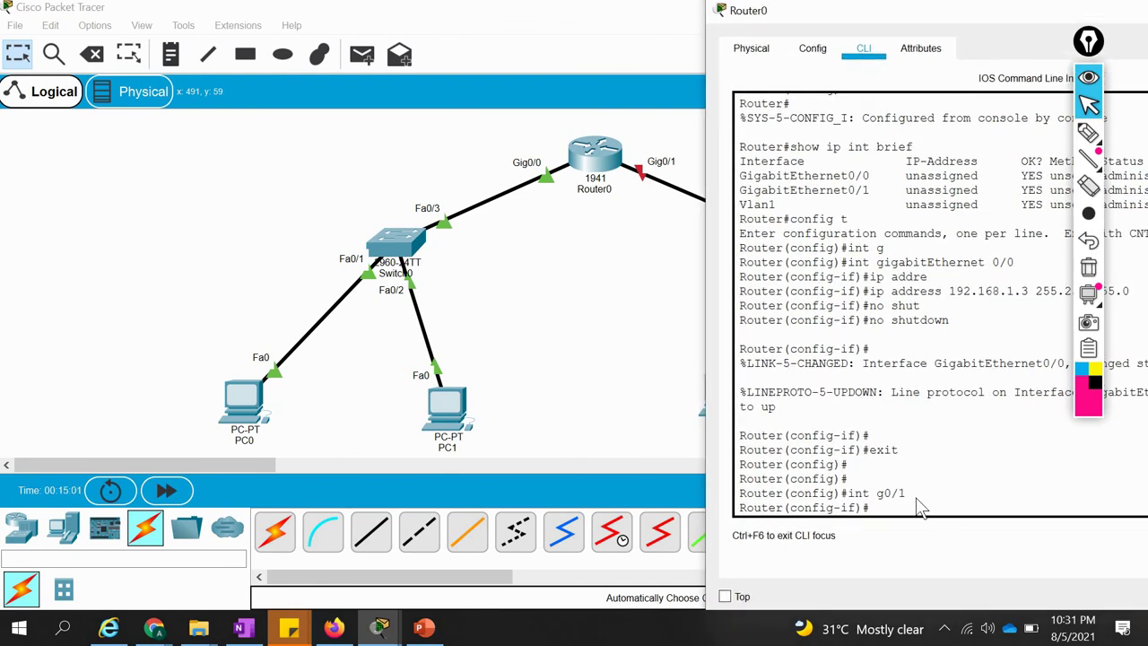
key(Return)
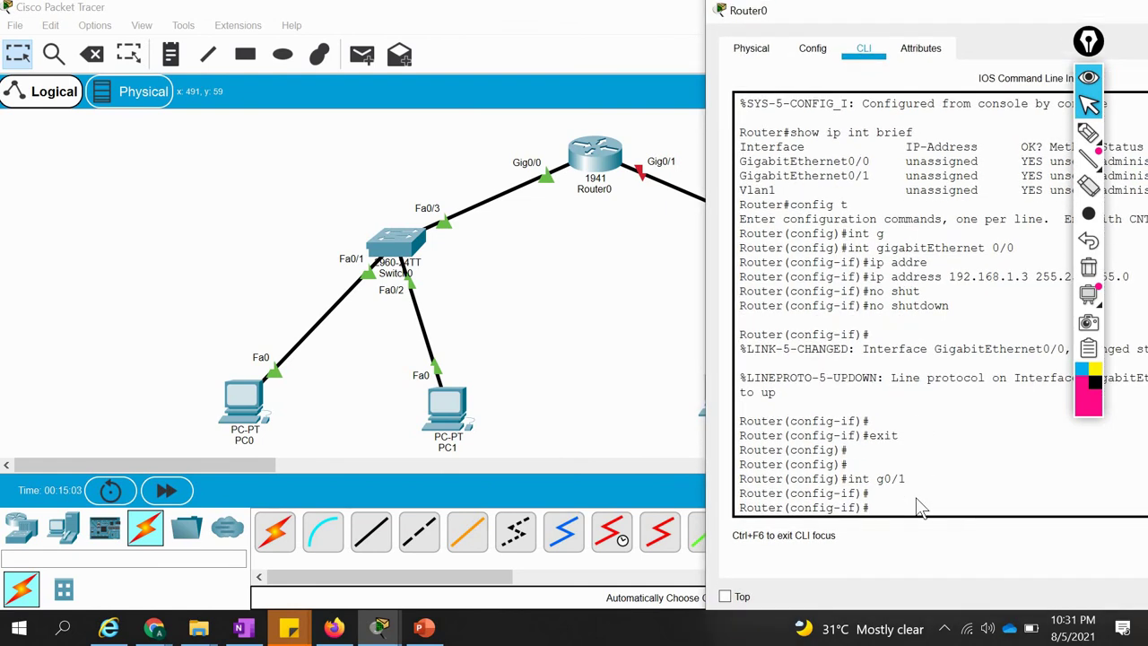
text(ip address)
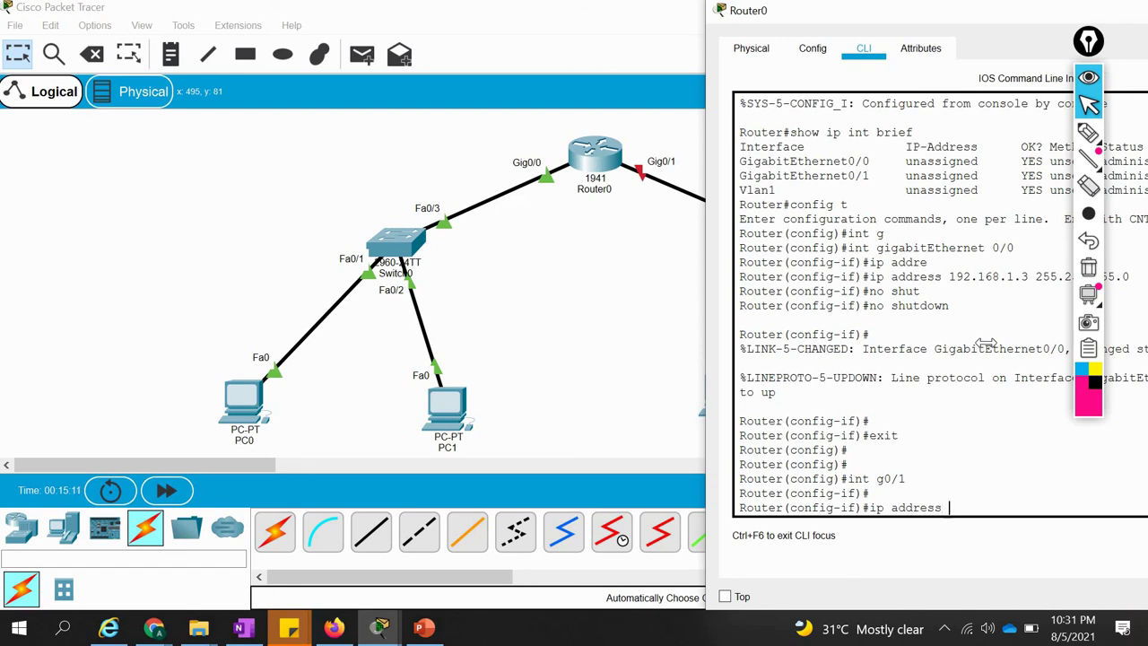
text(192)
text(.168.1.4 255.255.255.)
key(Return)
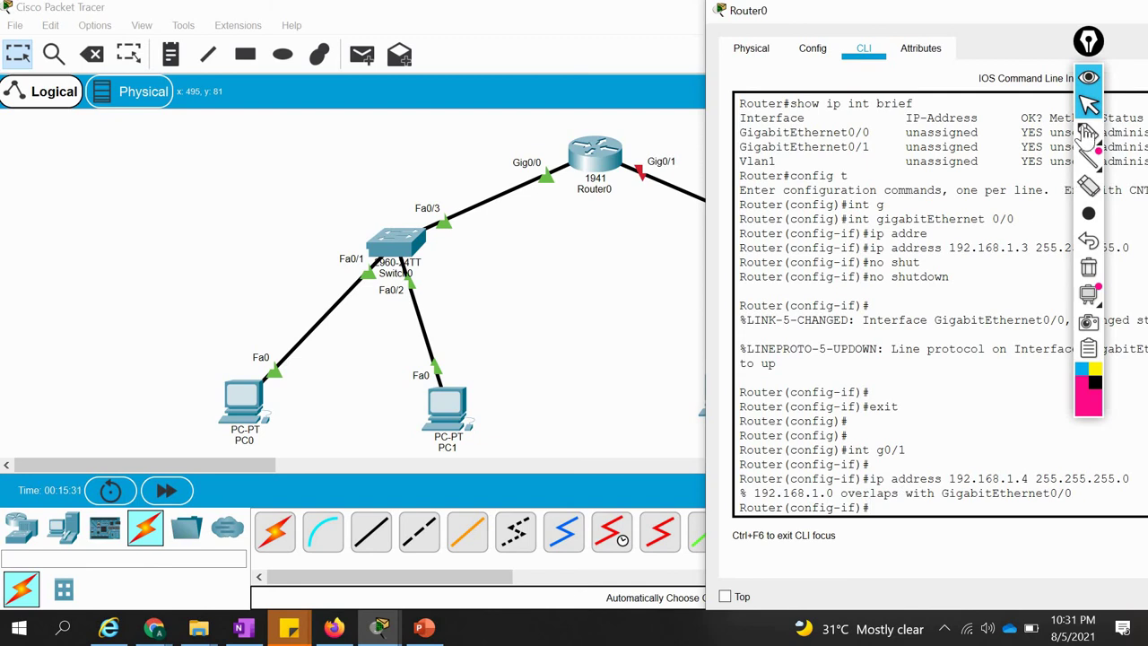
Underline the overlap message and the prompt above it with the pen, clear the marks, and return to the command line.
click(1087, 132)
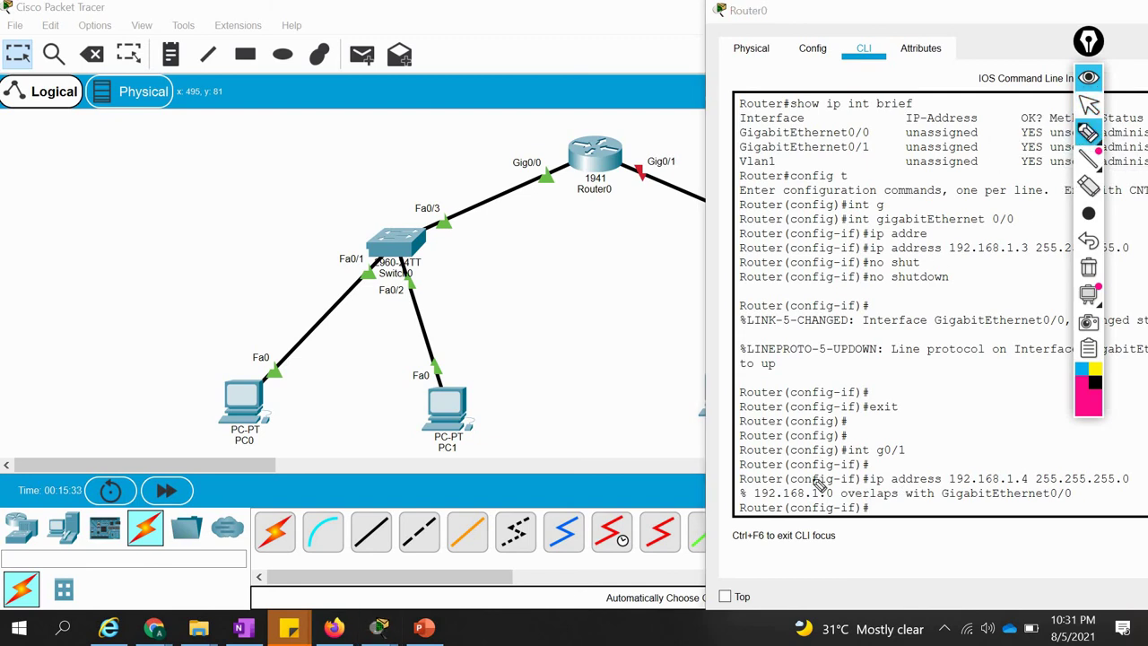
click(758, 504)
drag(823, 510, 1086, 513)
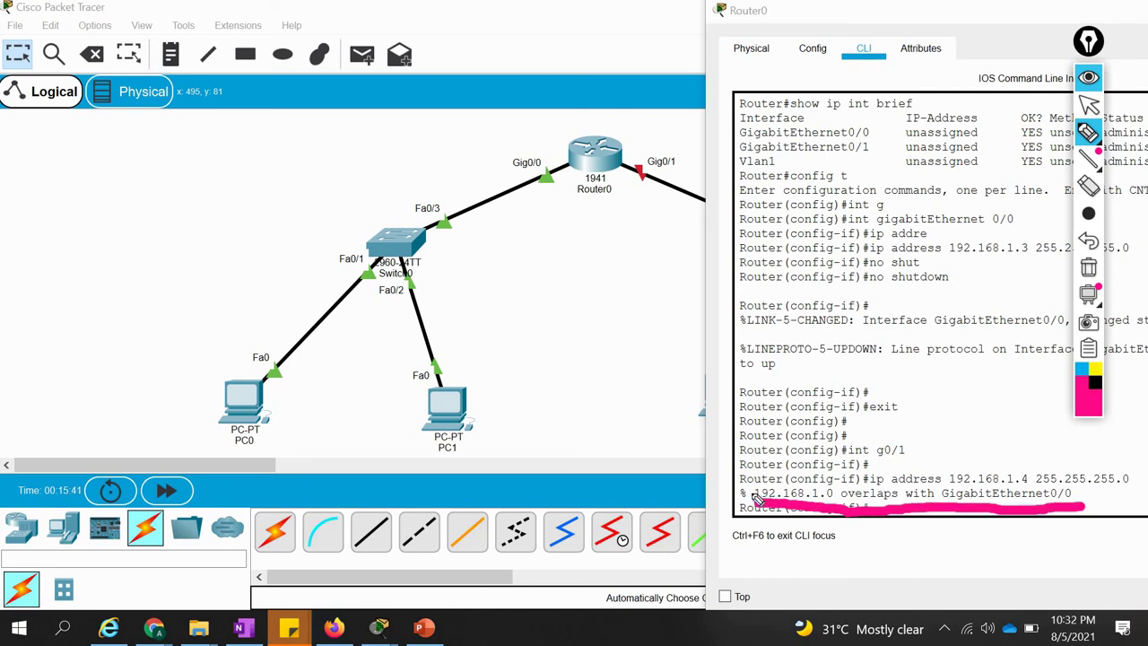
drag(743, 480, 847, 483)
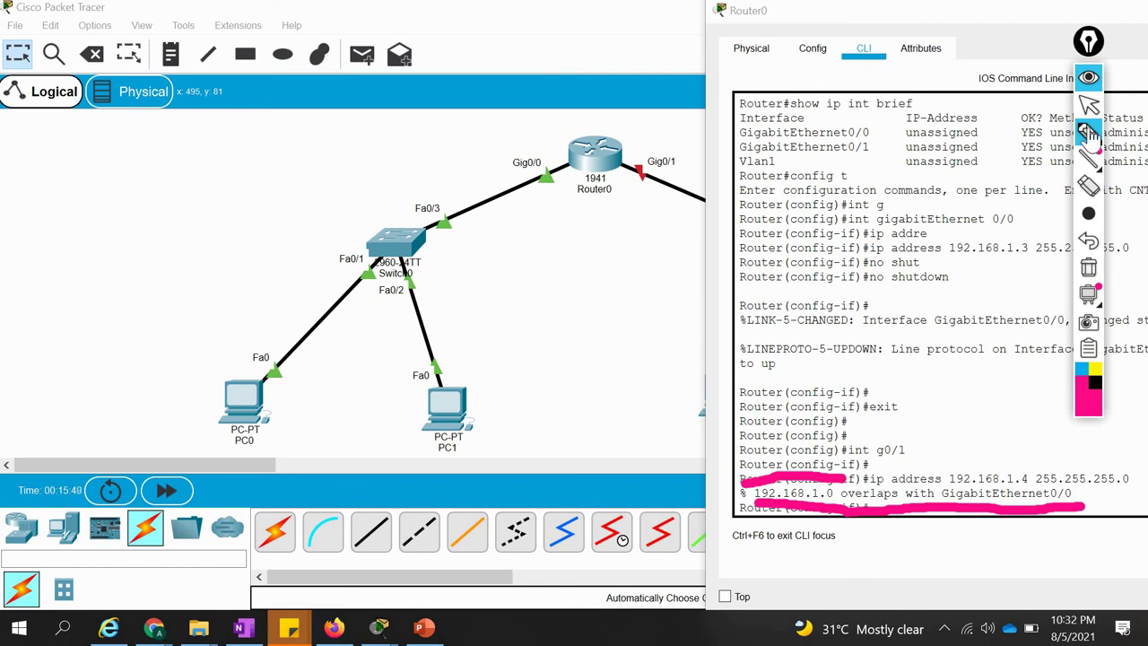
mouse_move(1088, 133)
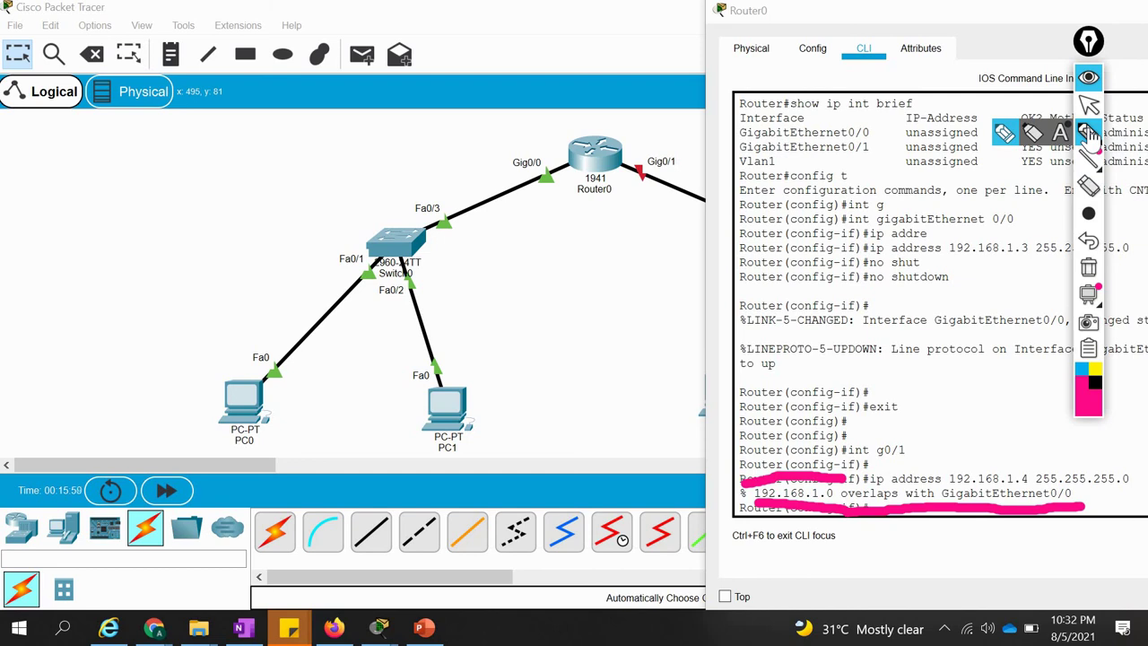
click(1087, 133)
click(1087, 266)
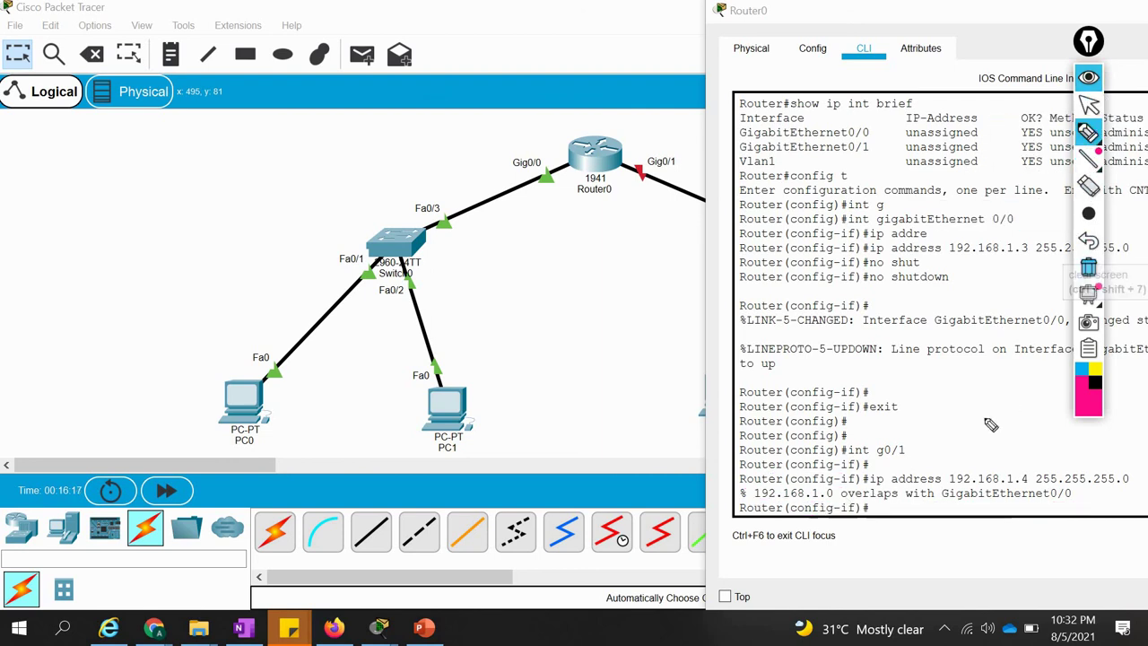
click(1087, 105)
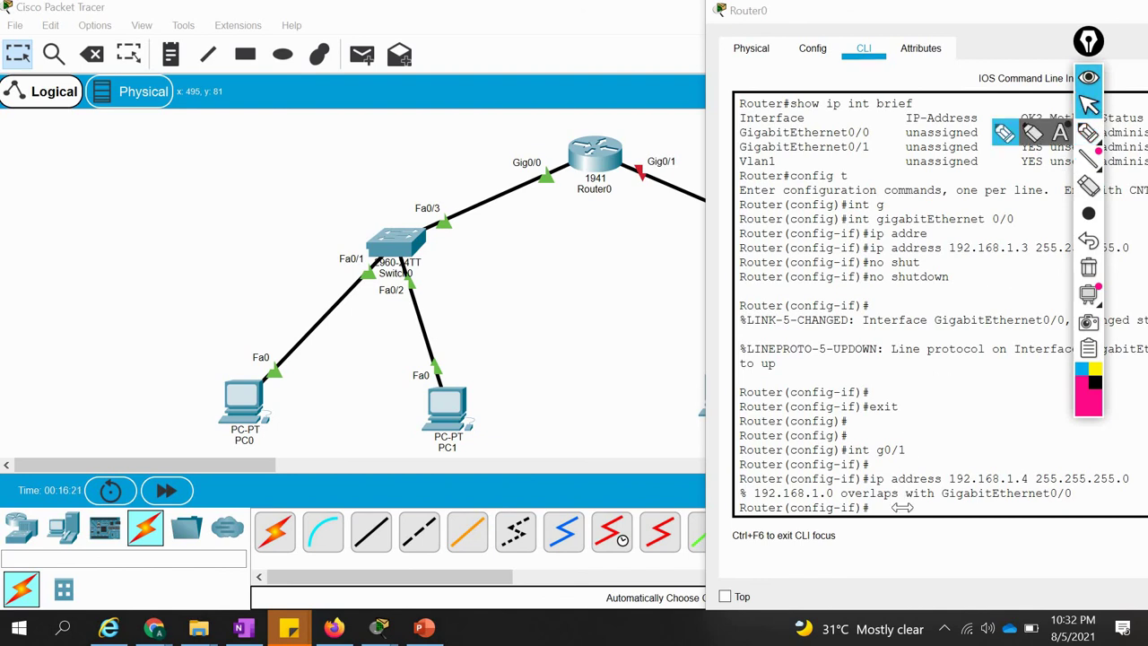
click(901, 507)
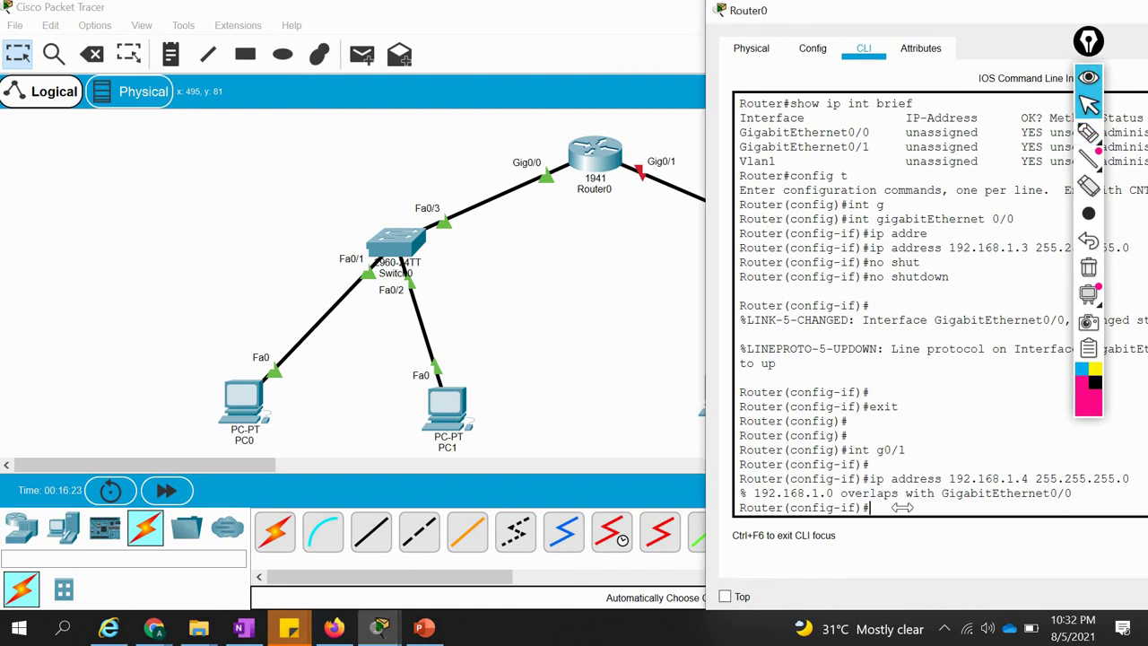
Check the static IP configuration of PC3 and PC2 in the topology.
click(593, 373)
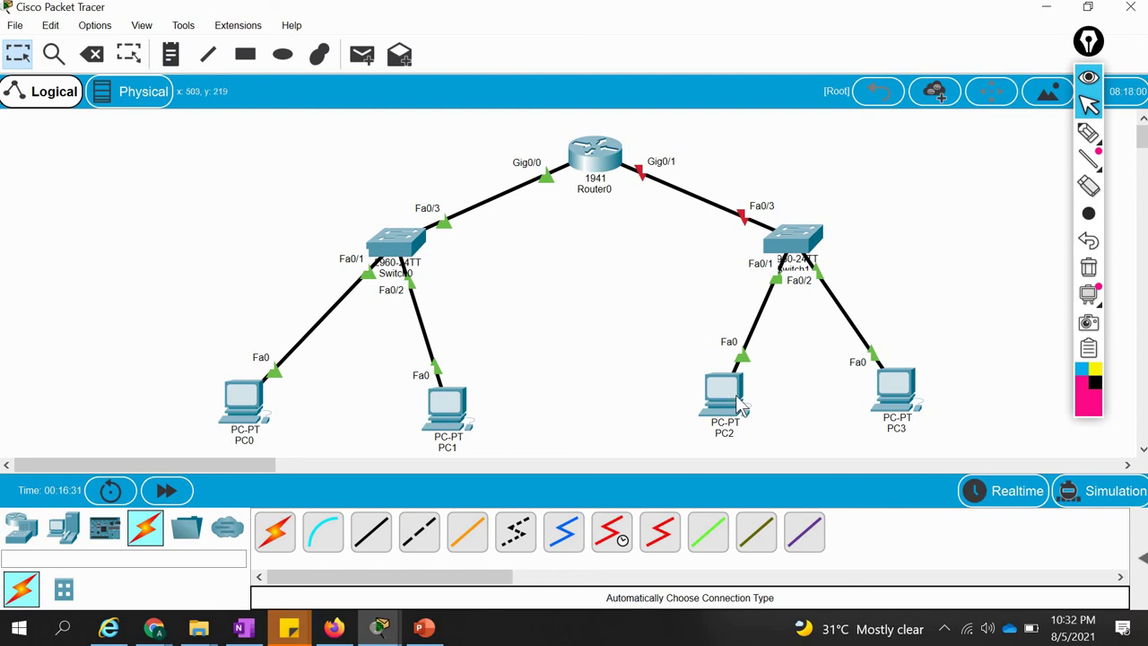
click(888, 388)
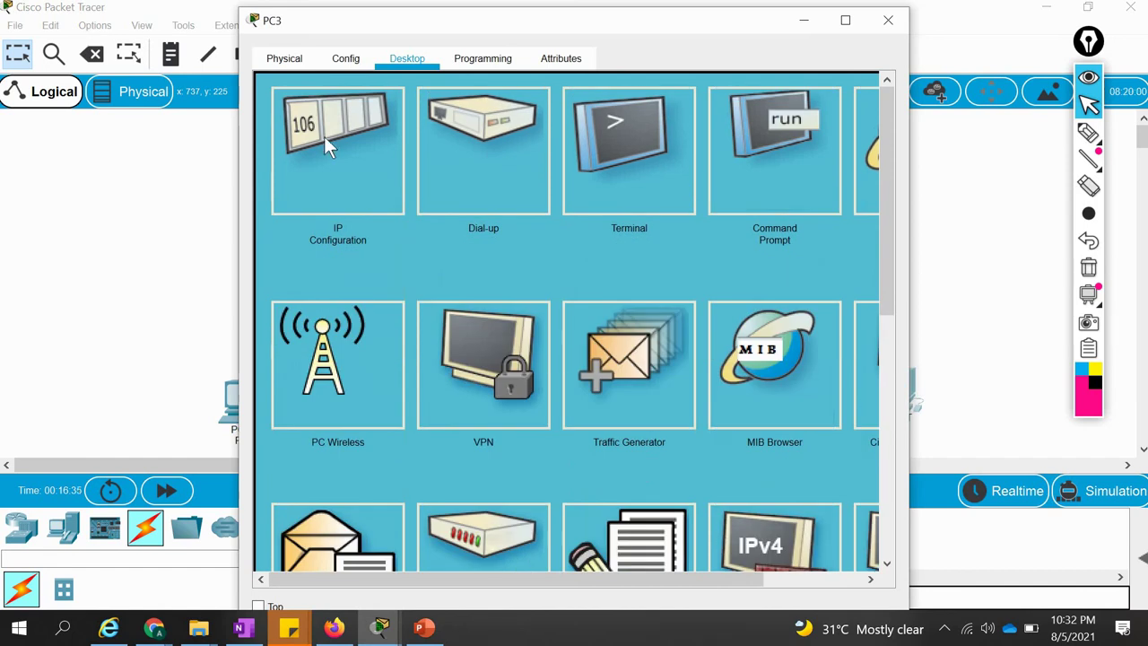
click(324, 135)
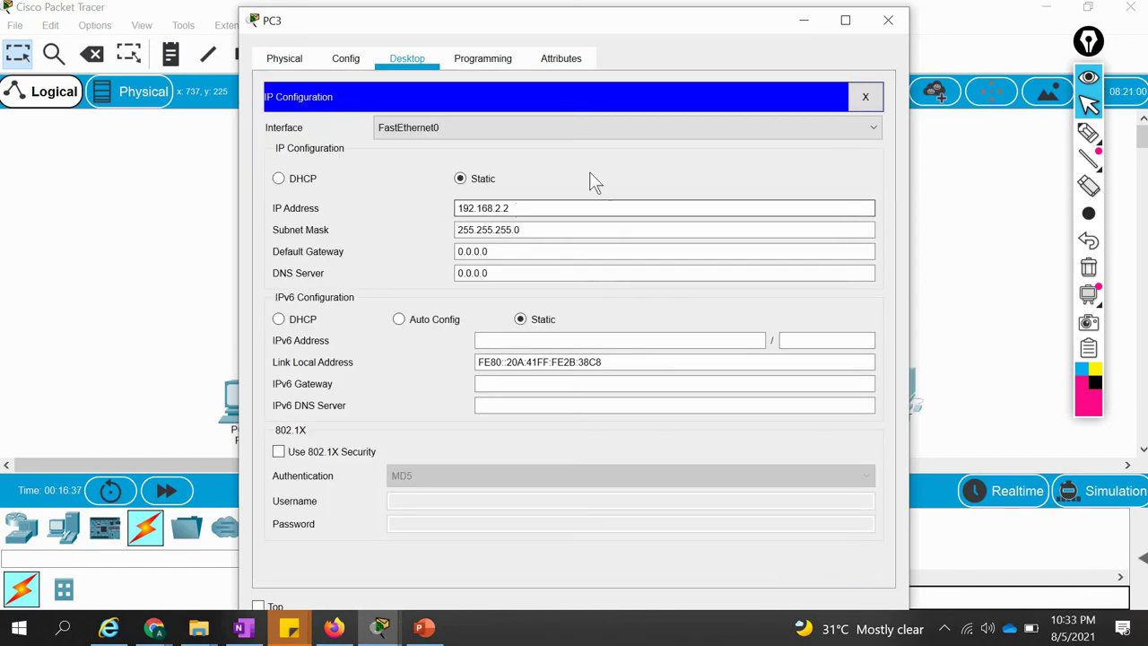
click(887, 21)
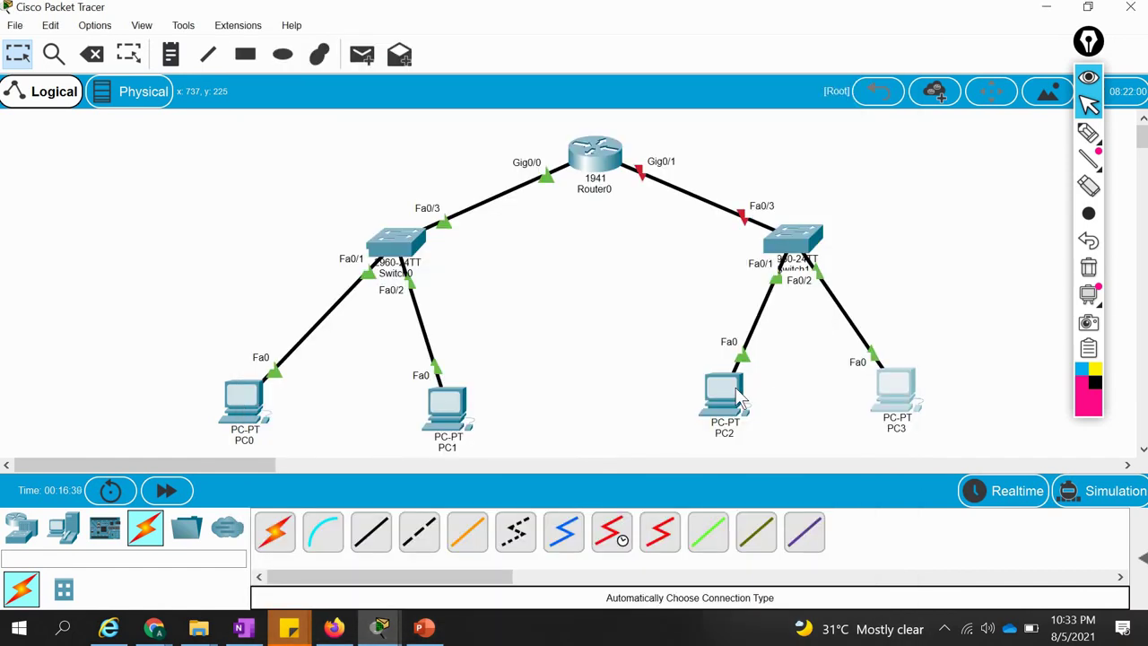
click(739, 399)
click(334, 147)
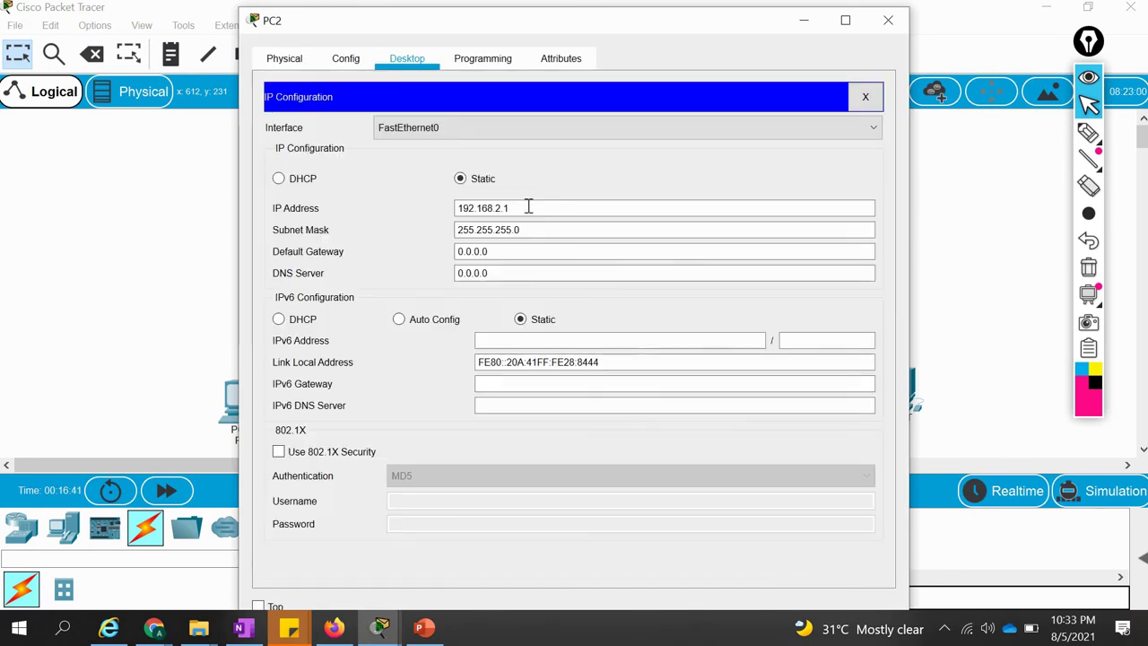
click(888, 20)
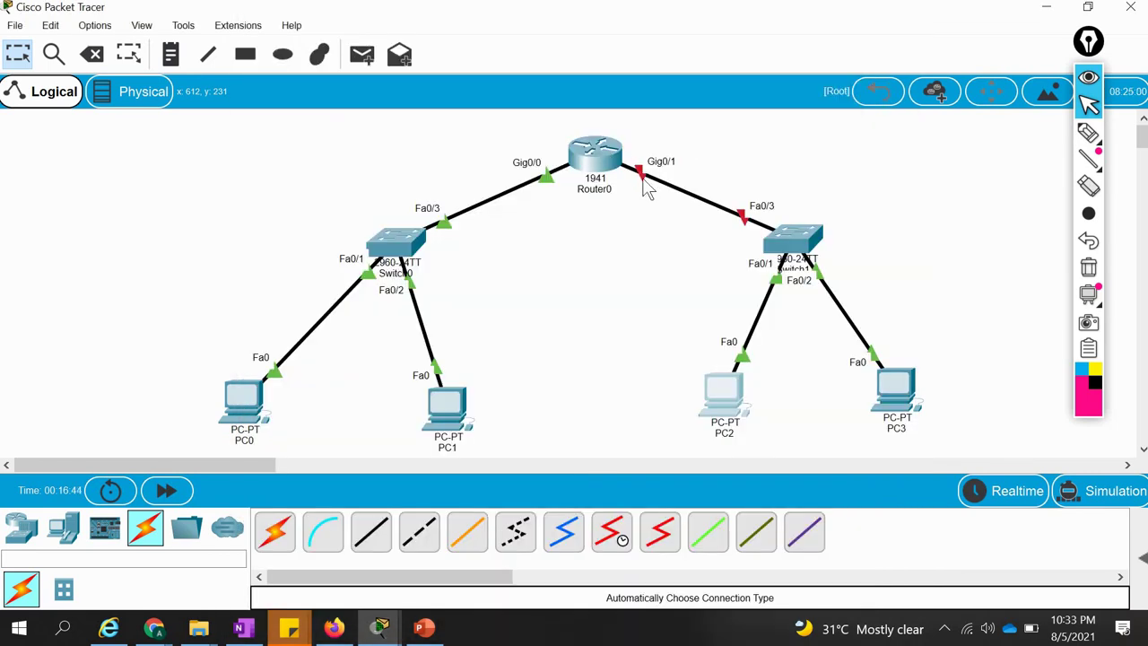
Begin an ip address command for g0/1 on Router0 with 192.168.2.3 and highlight its network portion.
click(595, 155)
text(ip address 192.)
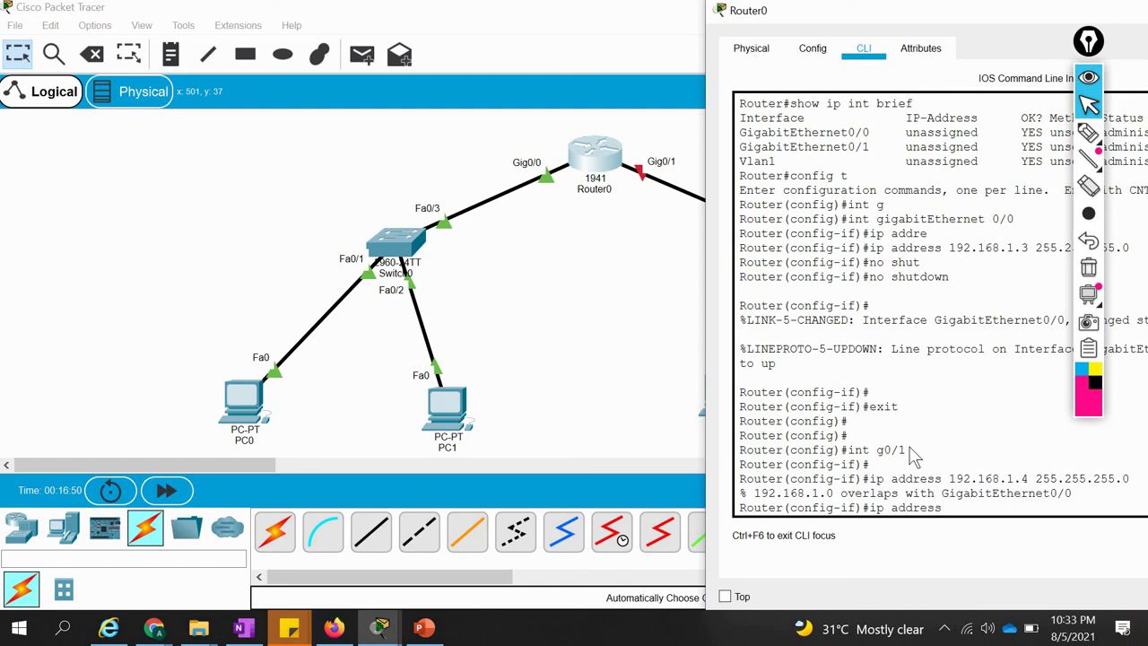
text(16)
drag(1014, 508, 955, 511)
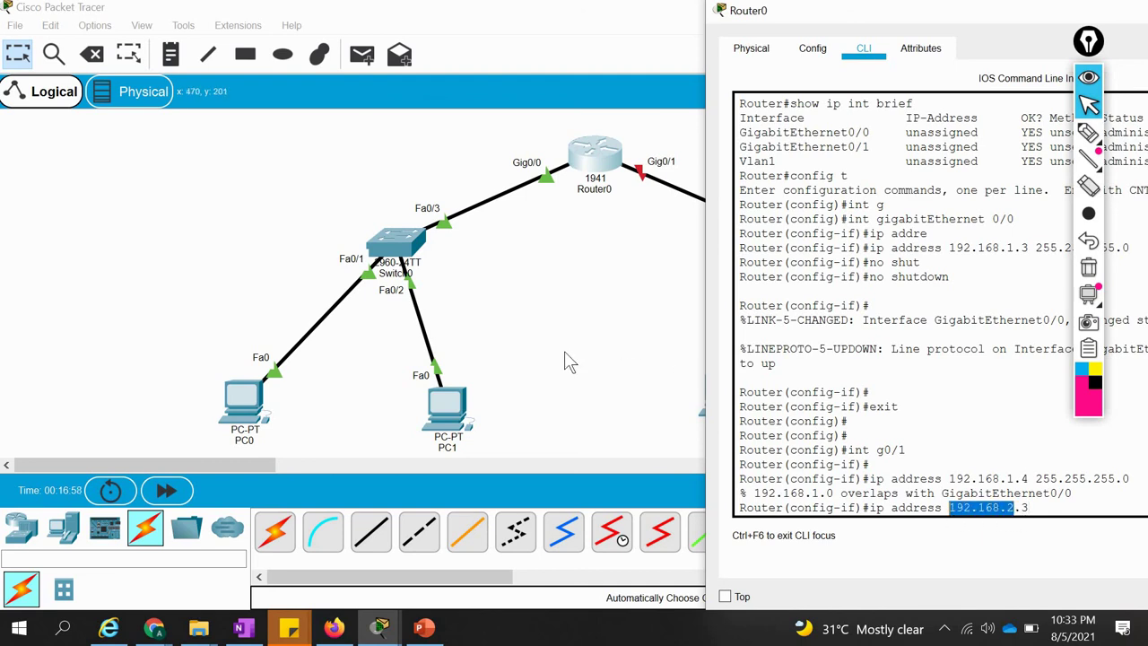
Circle the Gig0/1 network with Switch1, PC2 and PC3 using the pen, and clear the drawing.
click(564, 350)
mouse_move(1087, 135)
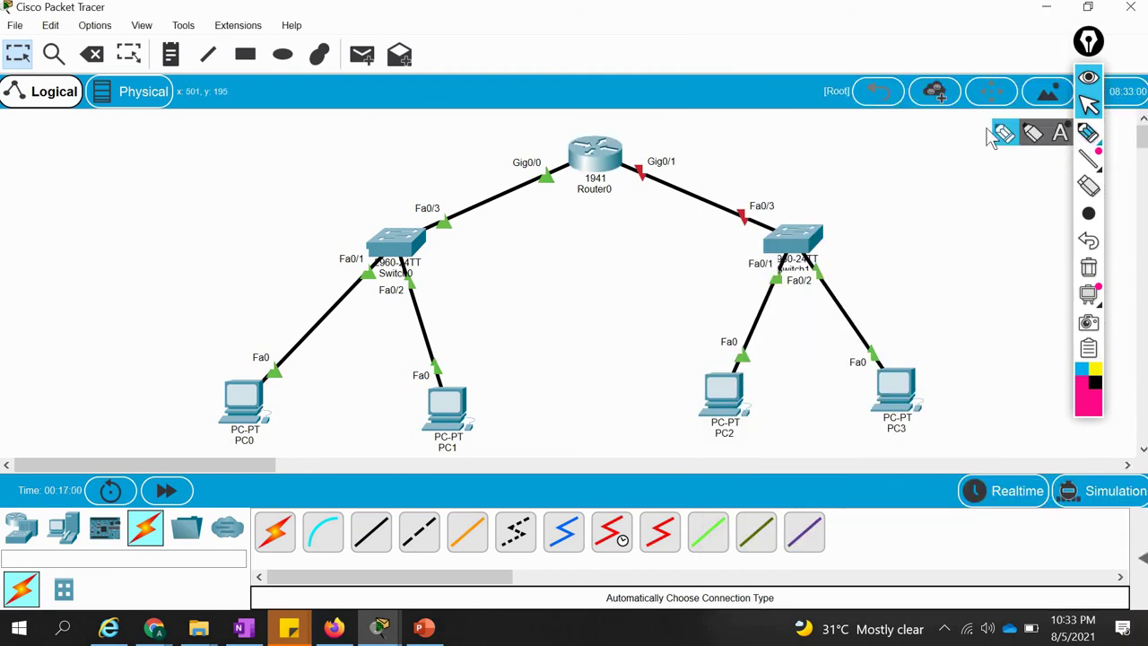
click(1002, 134)
drag(728, 143, 609, 202)
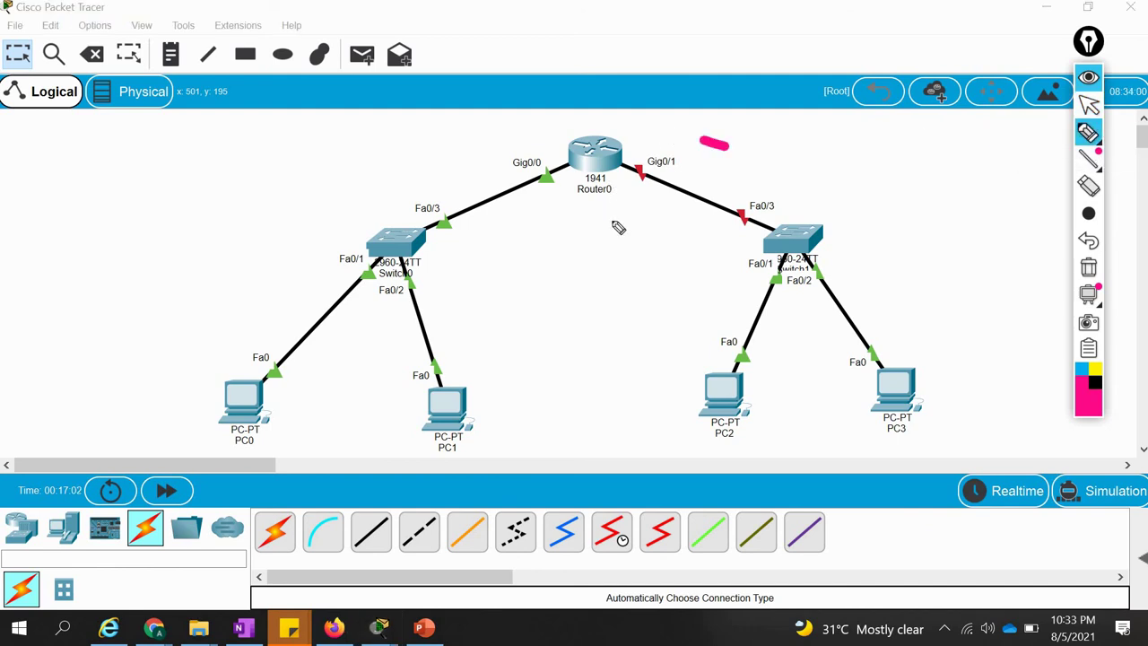
mouse_move(680, 371)
mouse_down()
mouse_move(845, 438)
mouse_move(951, 422)
mouse_move(855, 196)
mouse_move(711, 146)
mouse_up()
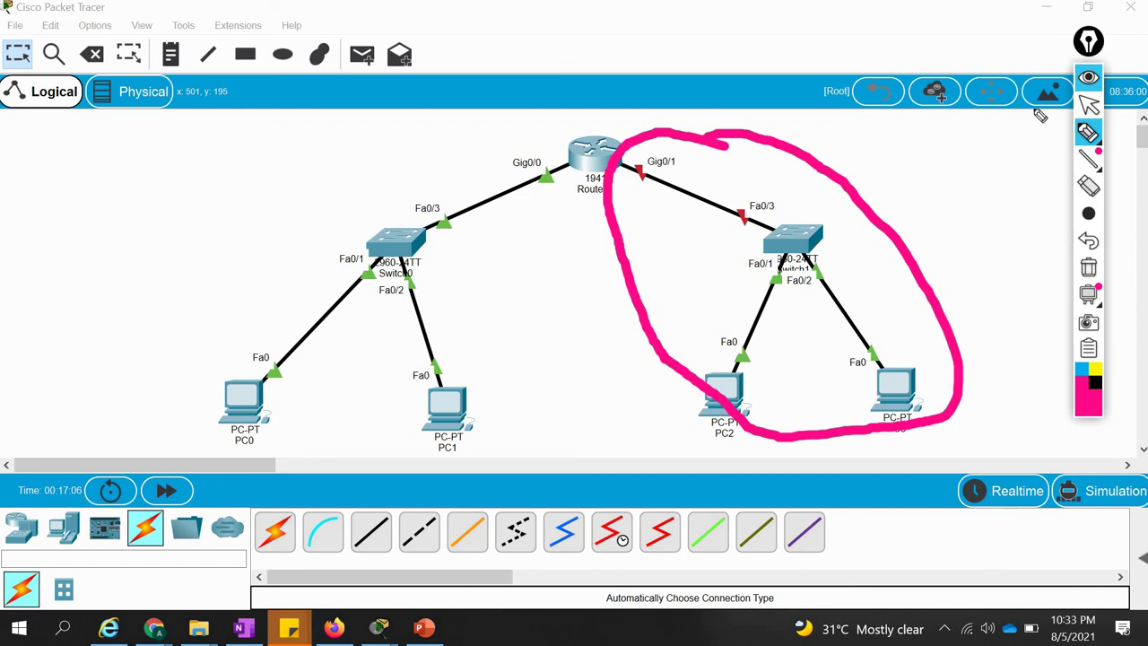
mouse_move(1086, 134)
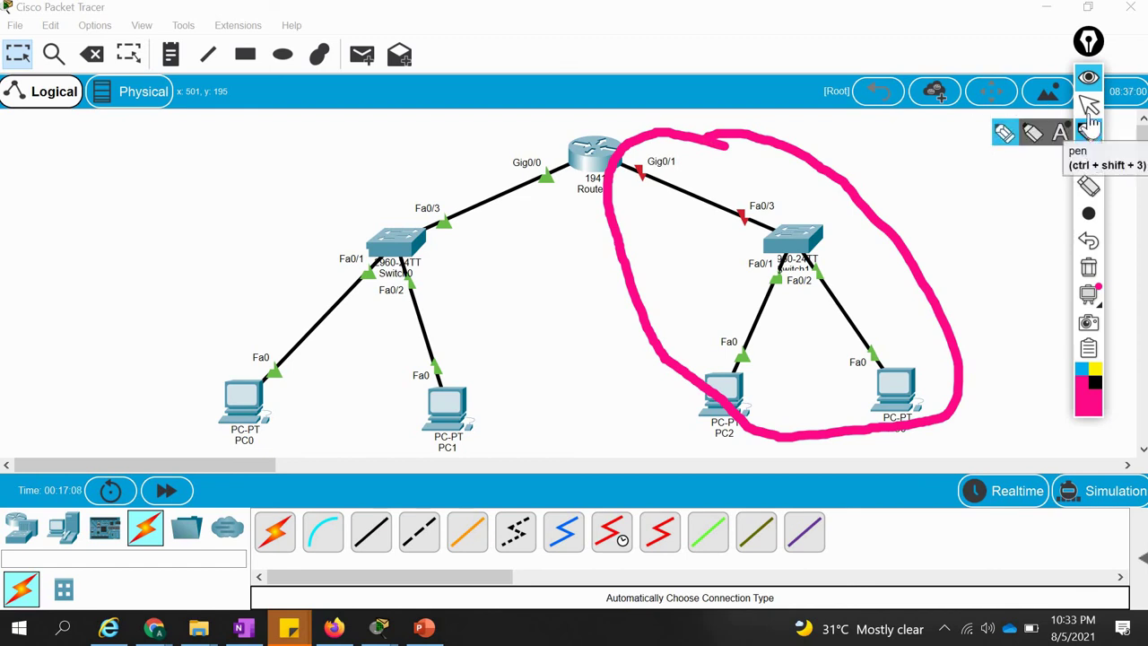
click(1088, 271)
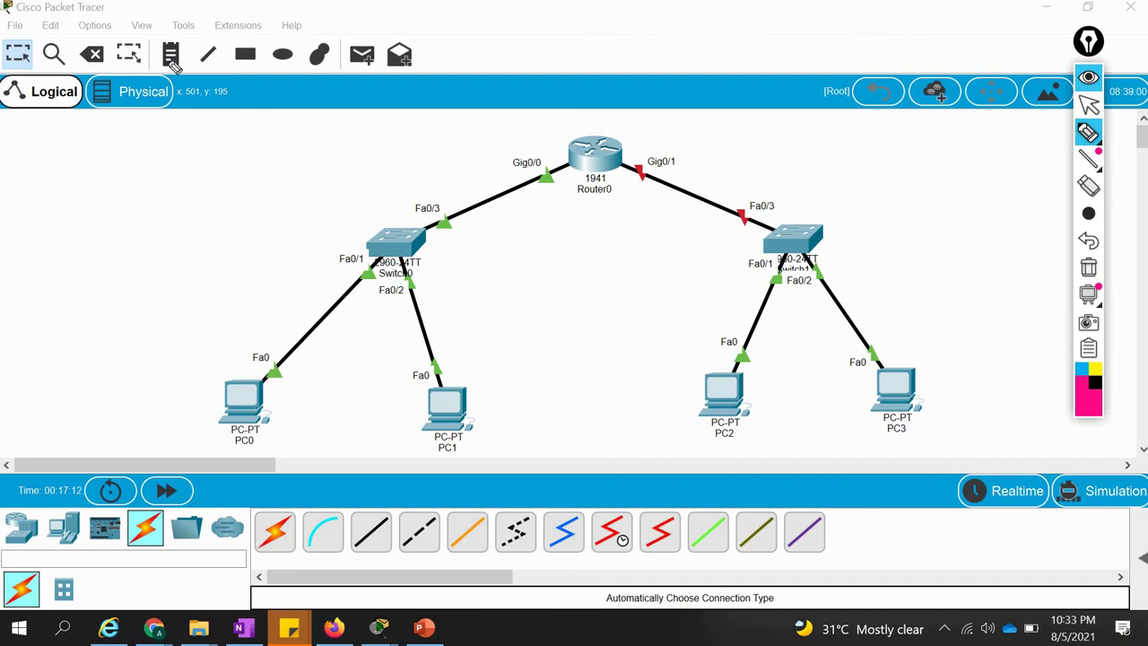
click(1088, 106)
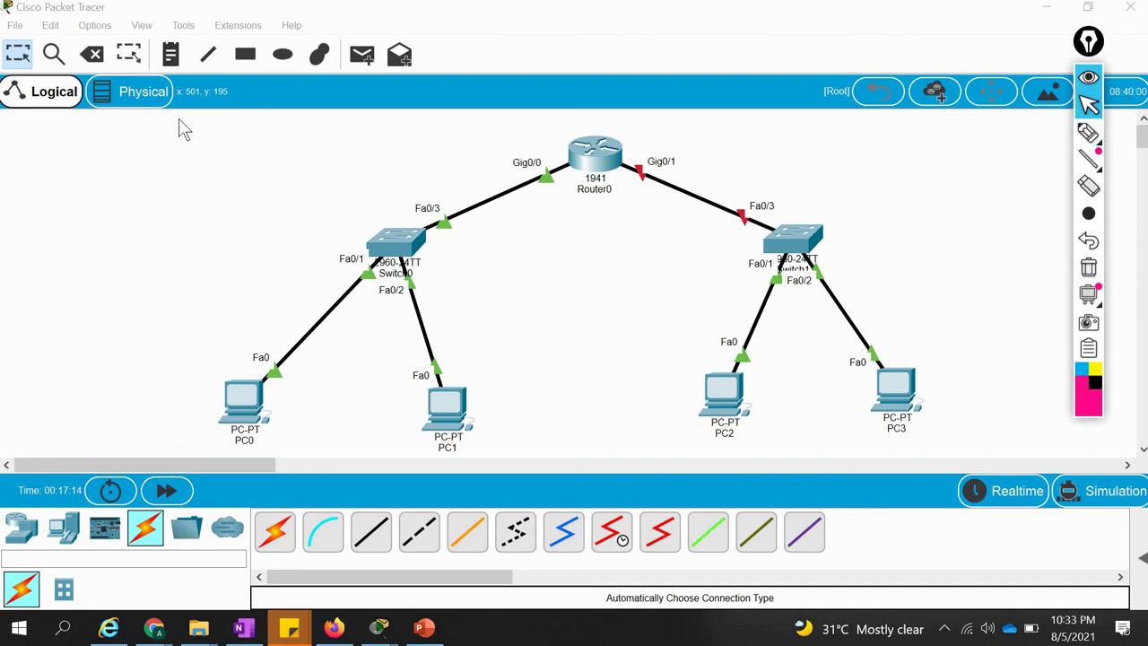
Place text notes reading 192.168.1.0 beside Switch0 and beside Switch1 in the topology.
click(192, 224)
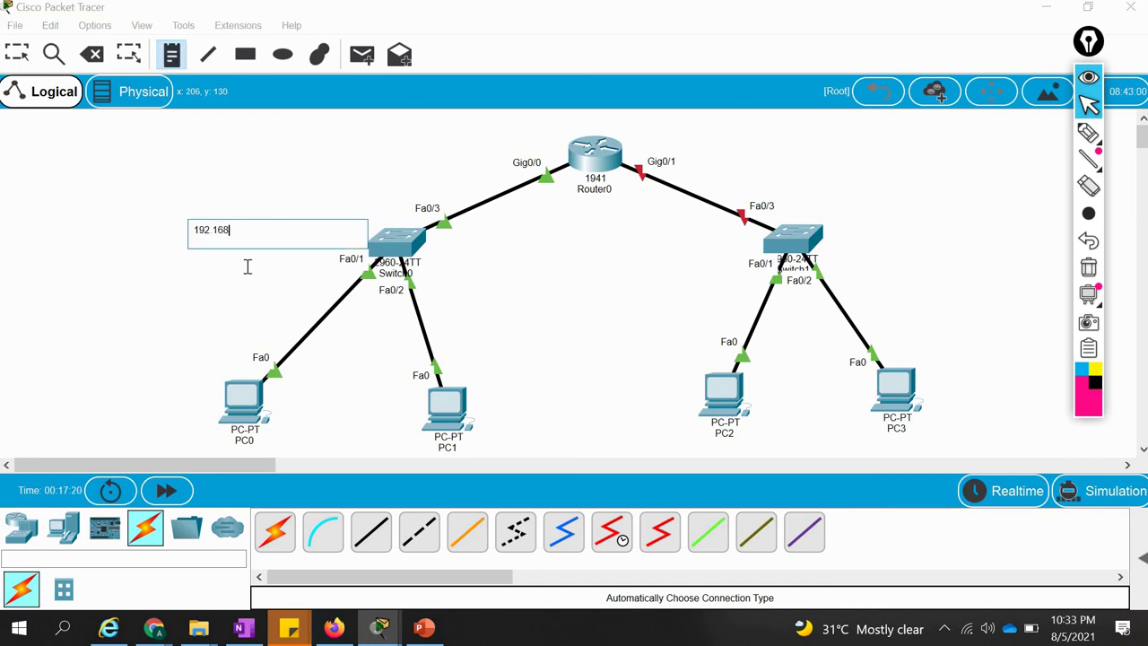
text(192.168.1.0)
click(622, 289)
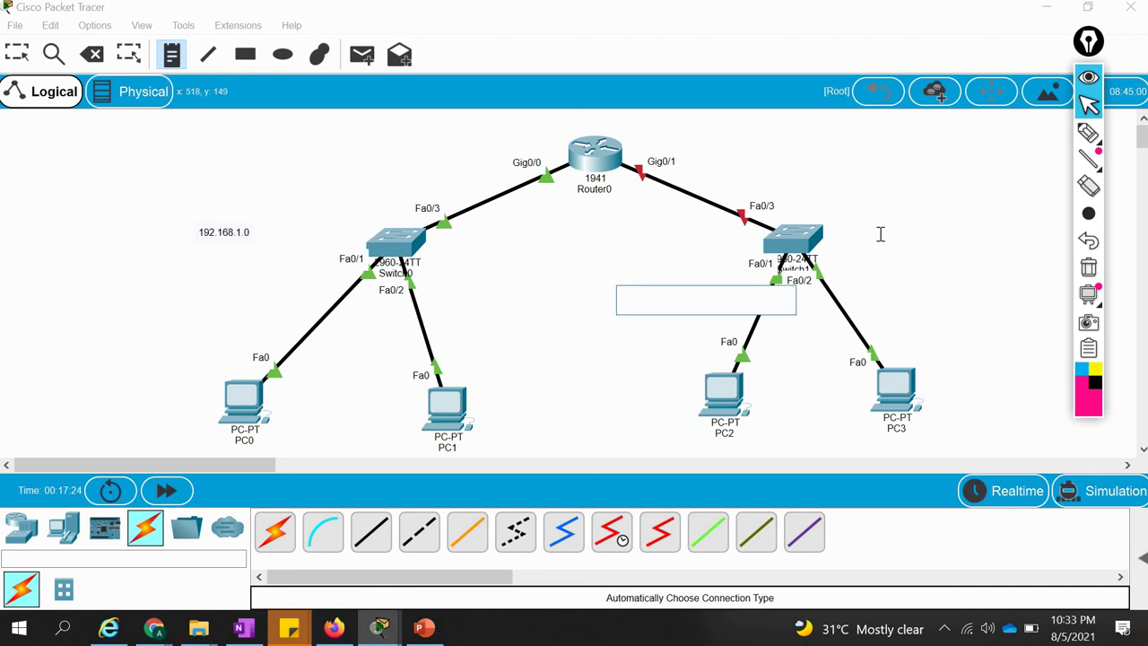
click(907, 215)
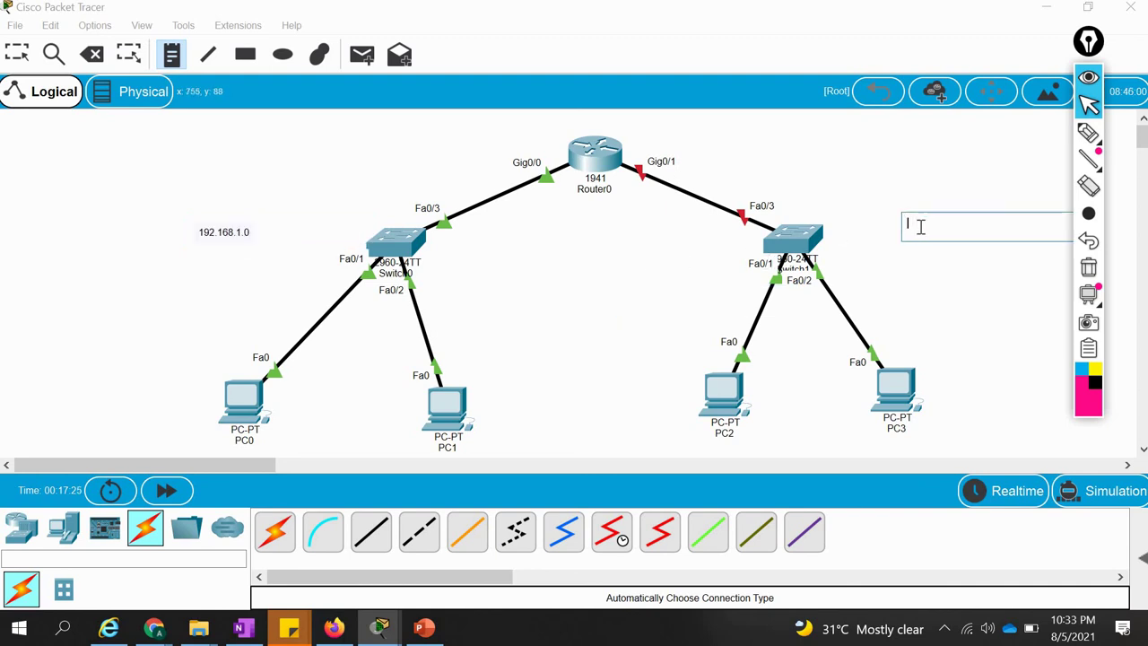
click(829, 205)
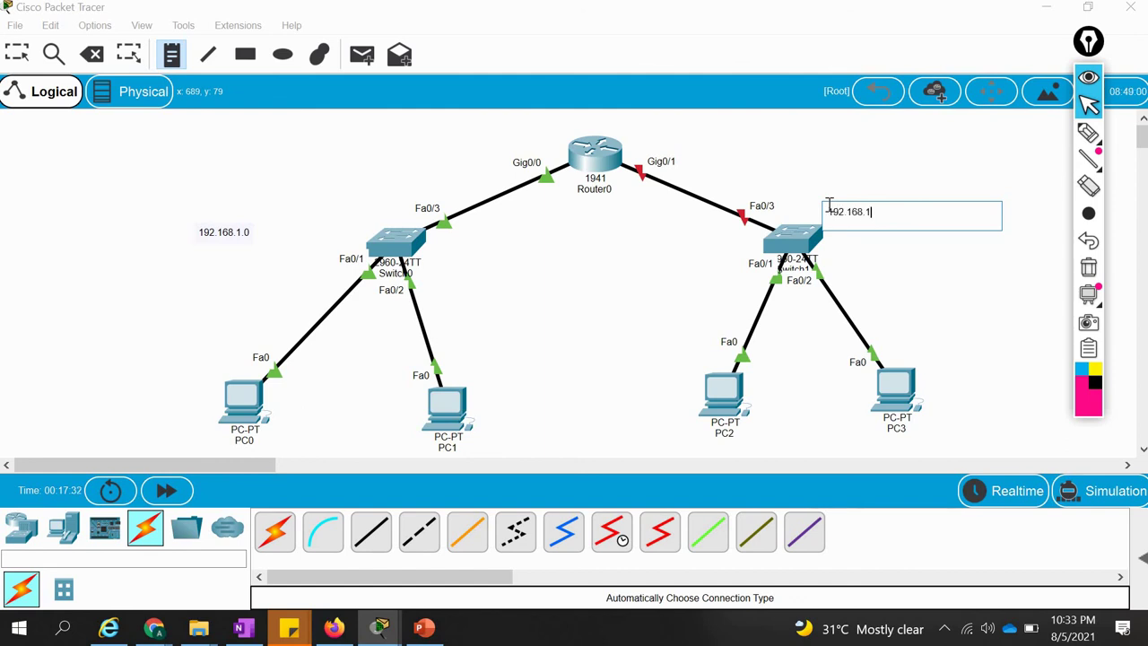
text(192.168.1.0)
Place a text note reading 192.168.2.3 beside Router0's Gig0/1 port.
click(659, 142)
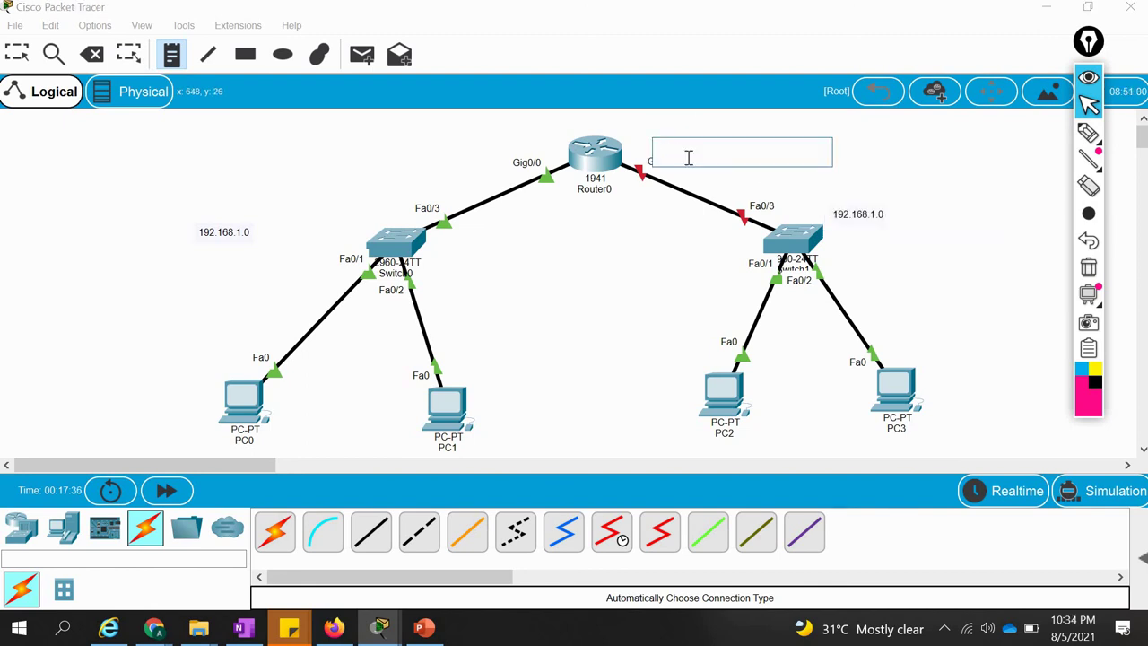
text(168.2.3)
click(874, 215)
Place a text note reading 192.168.2.0 beside Switch1 to label that network.
click(852, 218)
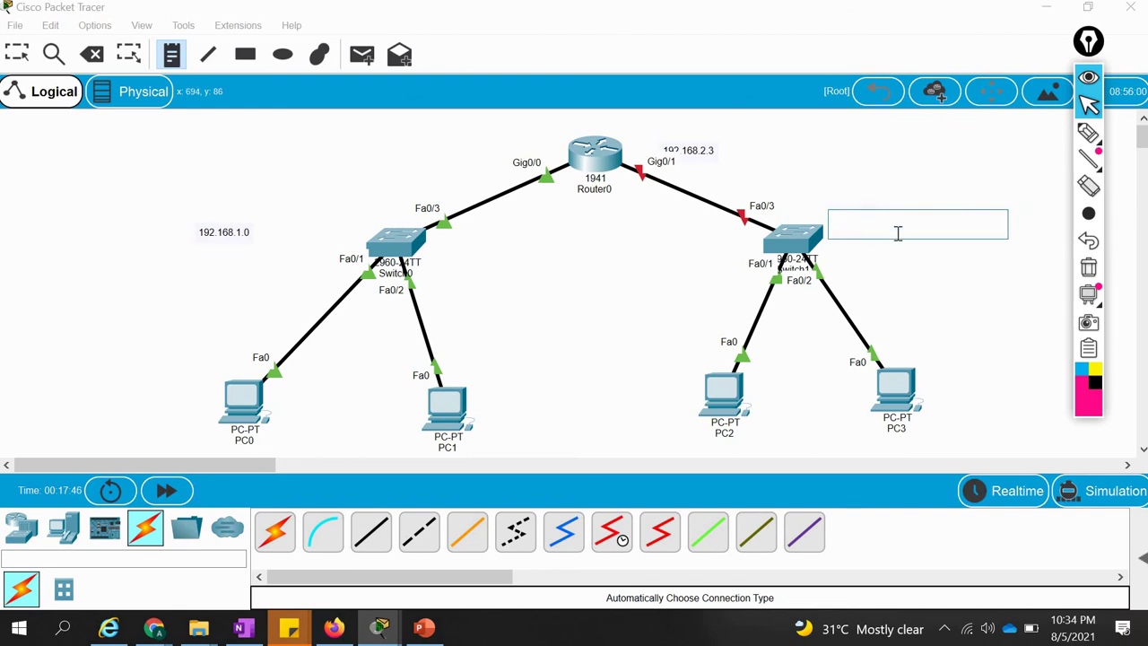
text(192.168.2.0)
click(945, 305)
click(848, 223)
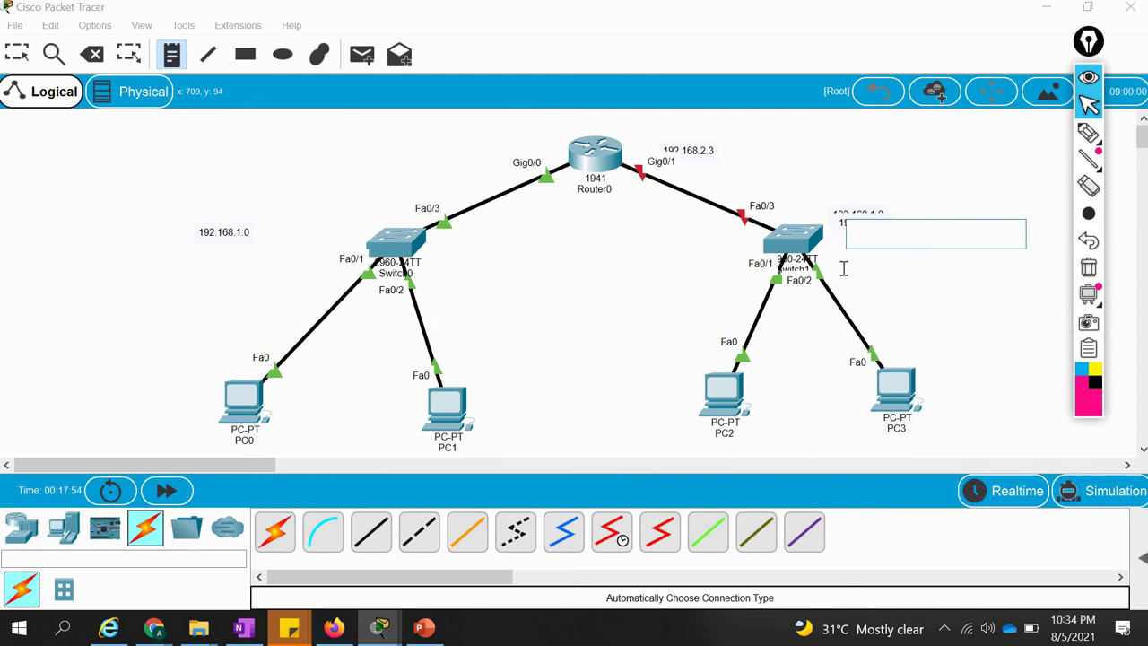
click(911, 314)
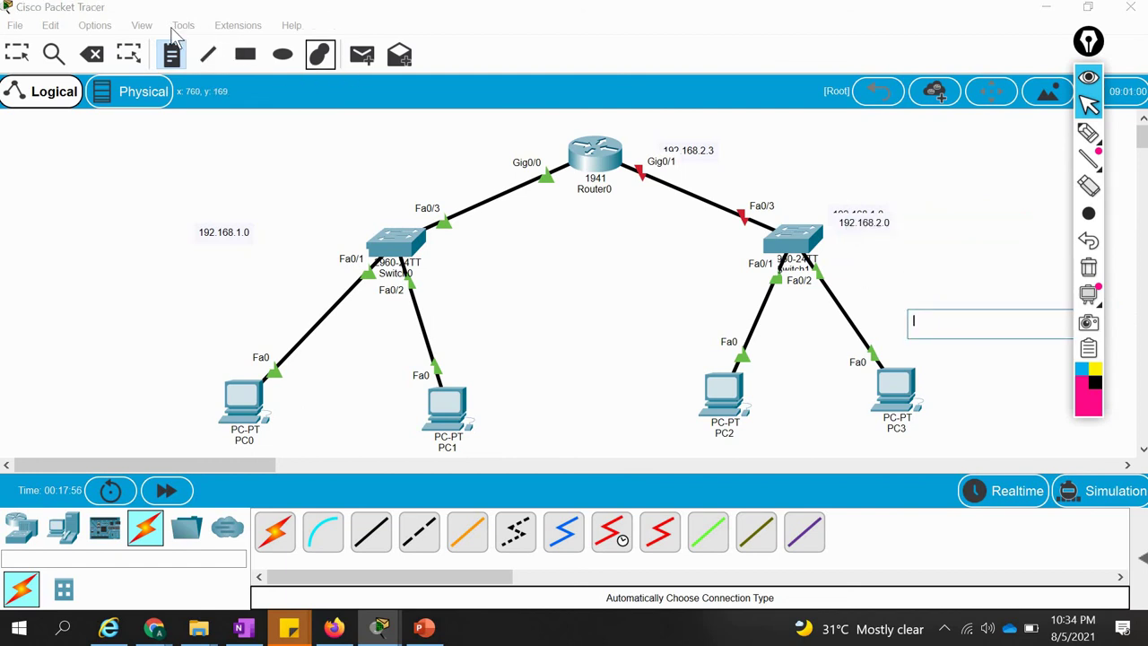
Delete the wrong 192.168.1.0 note beside Switch1 and move Switch1 slightly lower, closer to PC2.
click(91, 54)
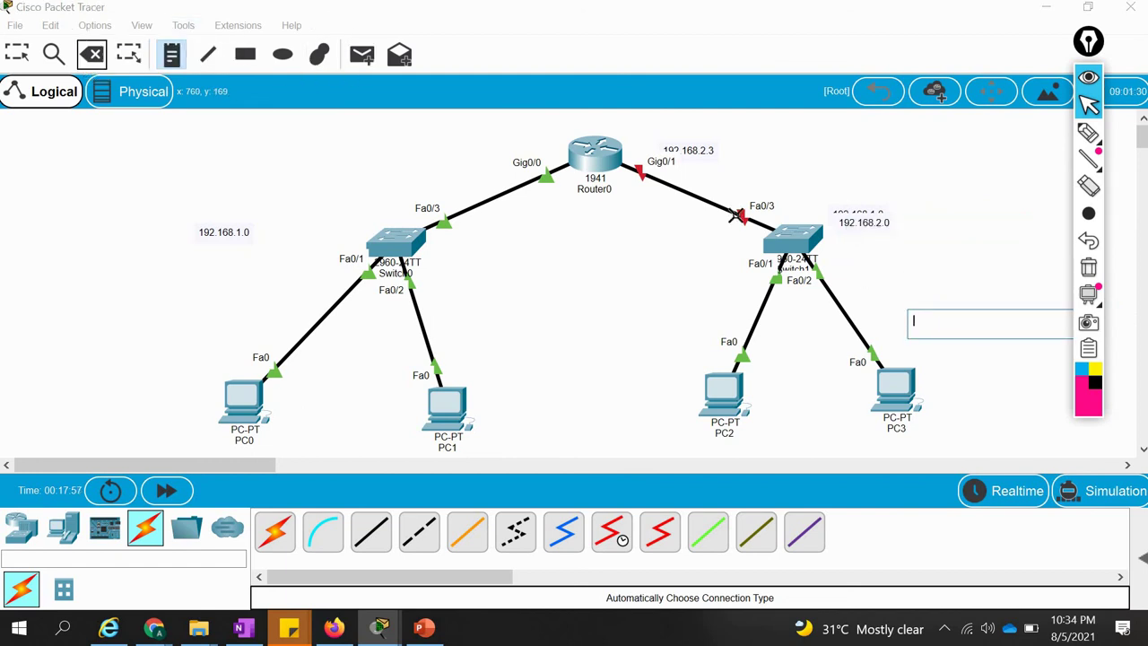
click(865, 222)
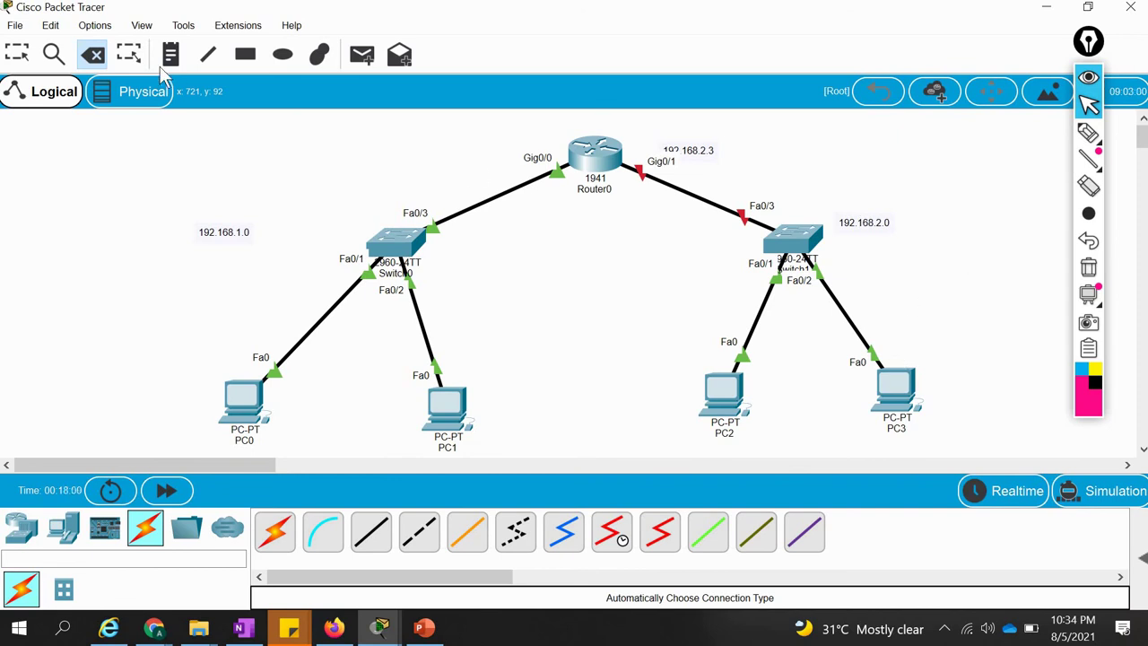
key(Escape)
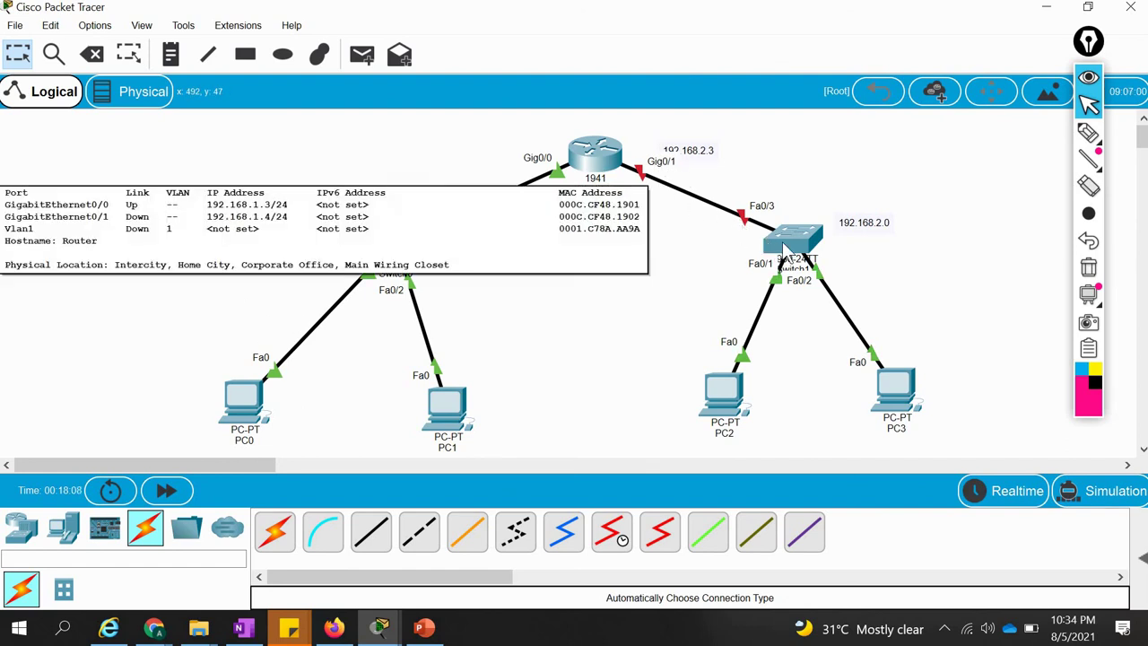
drag(756, 284, 726, 315)
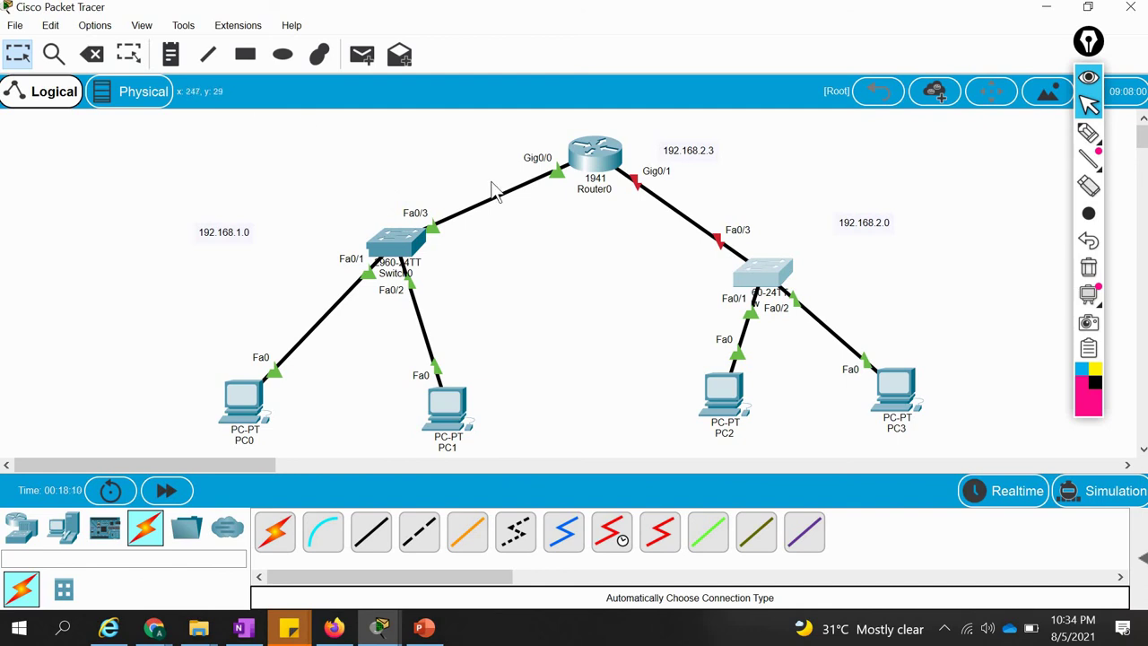
Place a text note reading 192.168.1.3 beside Router0's Gig0/0 port.
click(170, 54)
click(472, 155)
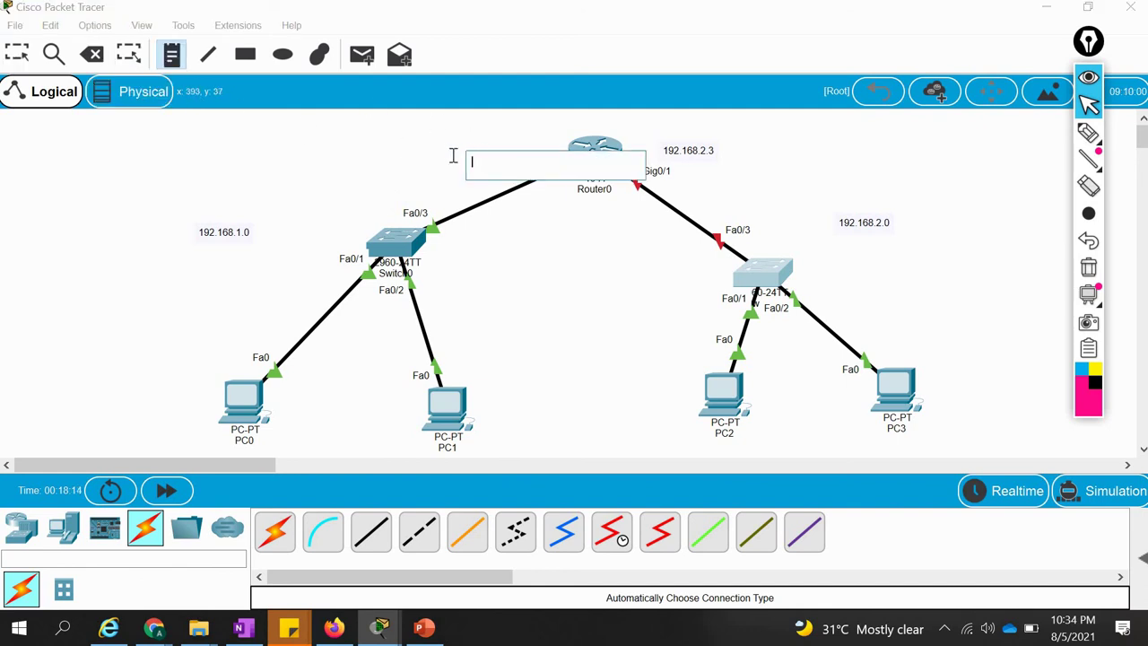
text(192)
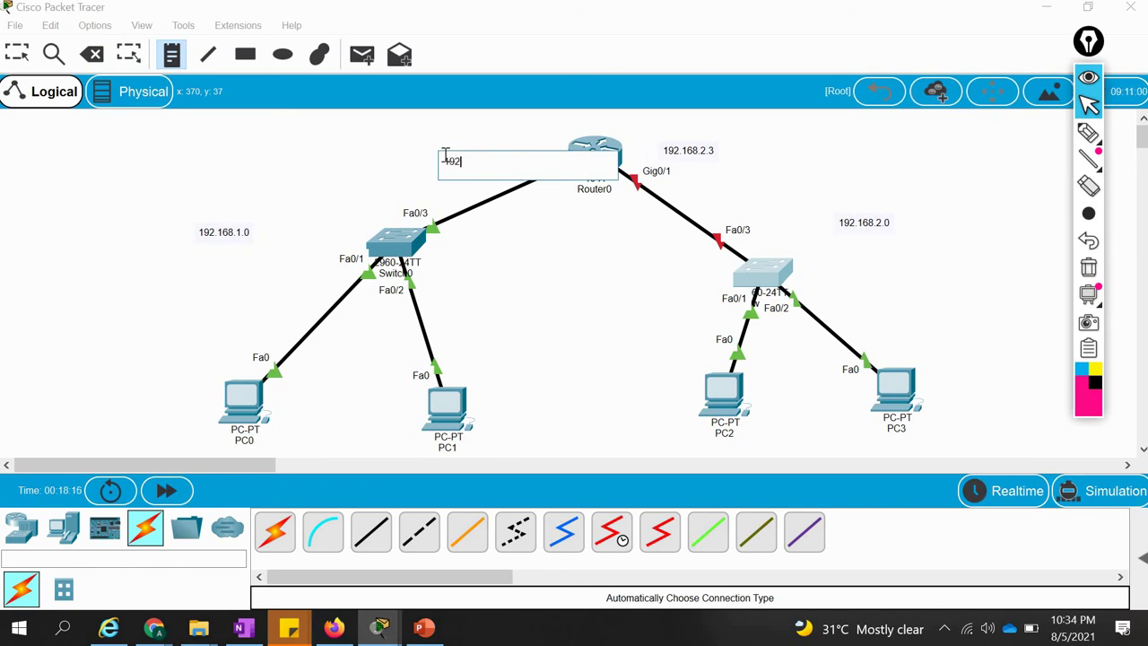
text(.168)
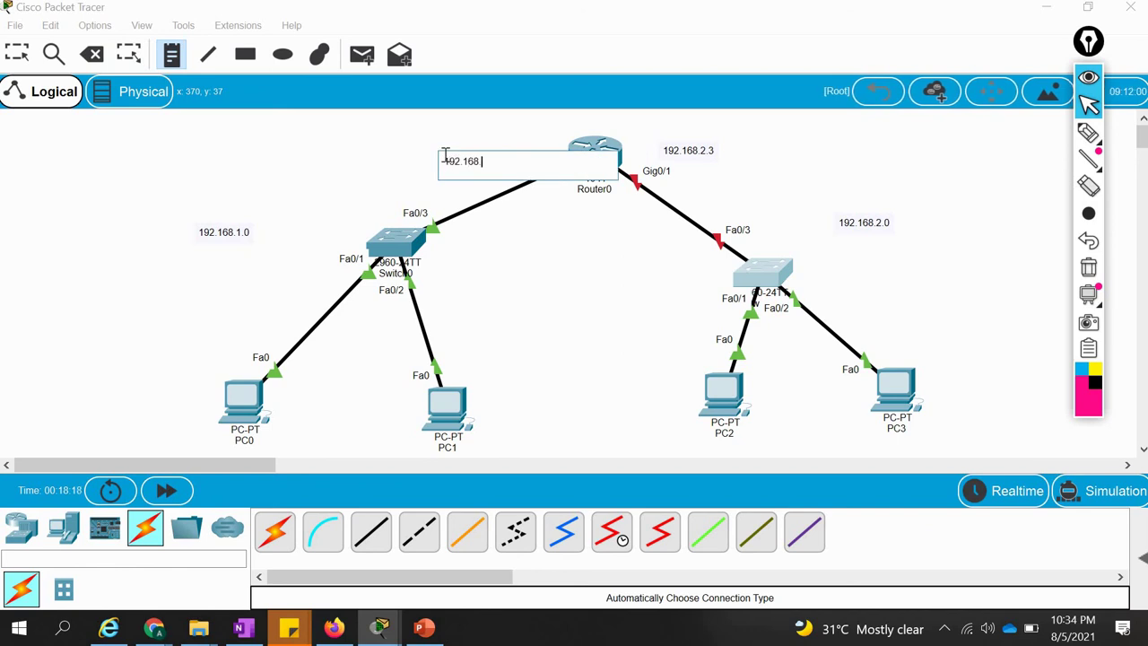
text(.1.3)
Add text notes reading 192.168.1.1 beside PC0 and 192.168.1.2 beside PC1.
click(116, 395)
text(192.1)
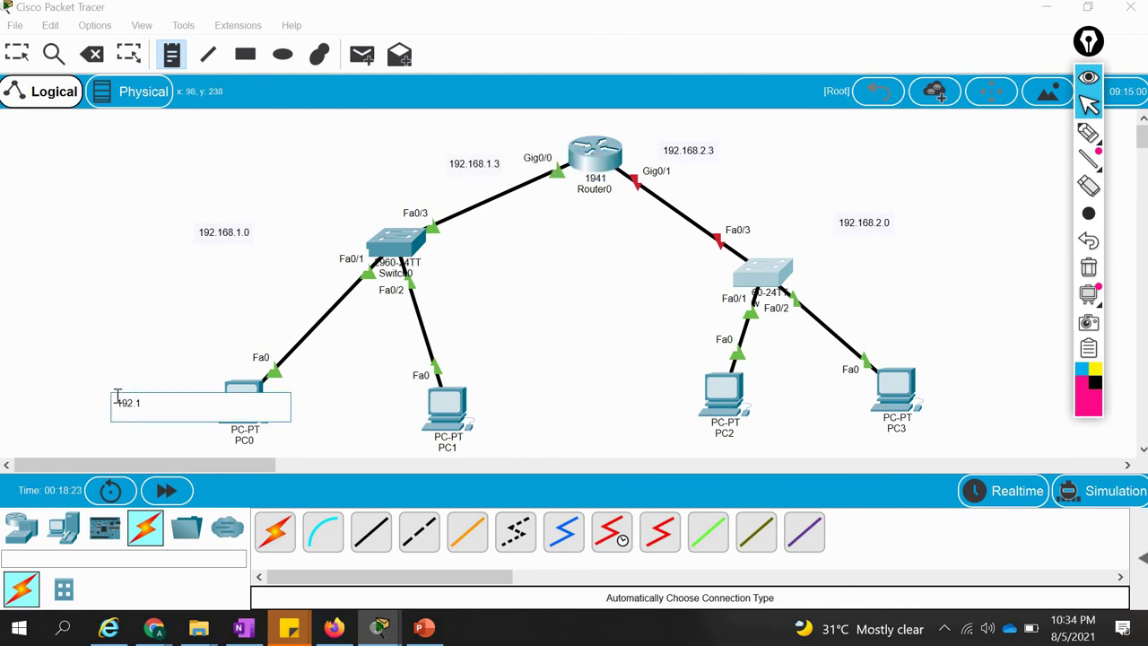
text(68.1.1)
click(486, 394)
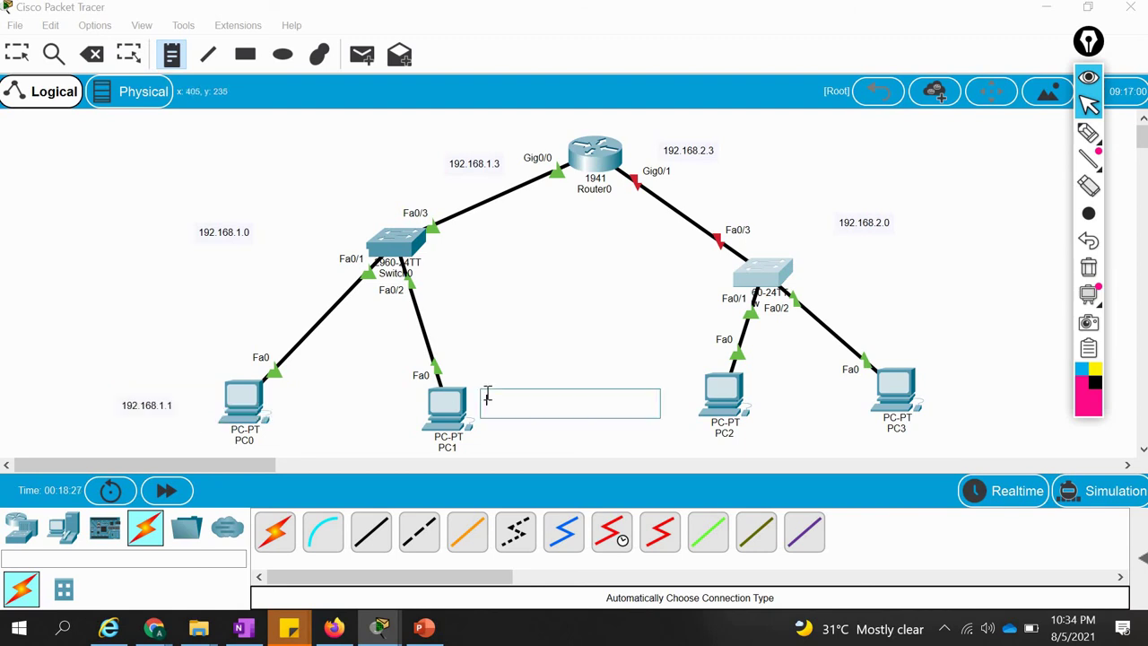
text(192.168.1.2)
Add text notes reading 192.168.2.1 below PC2 and 192.168.2.2 beside PC3, and leave the note tool.
click(748, 438)
text(192.168.2.1)
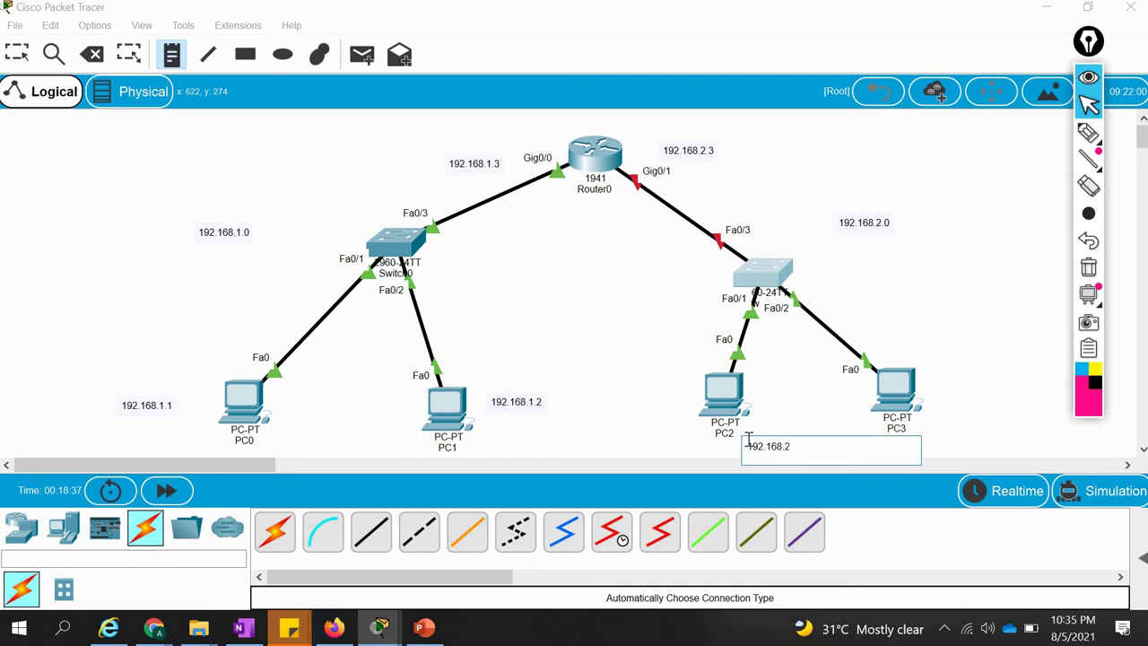
click(930, 427)
text(192.1)
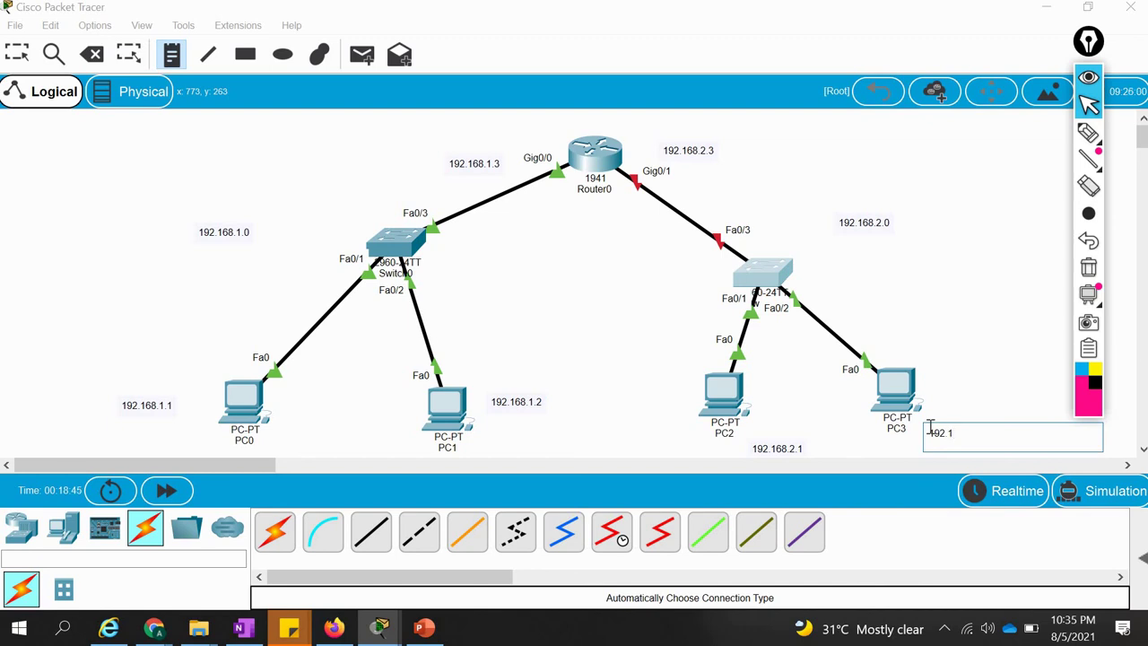
text(68.2.2)
click(997, 289)
click(583, 151)
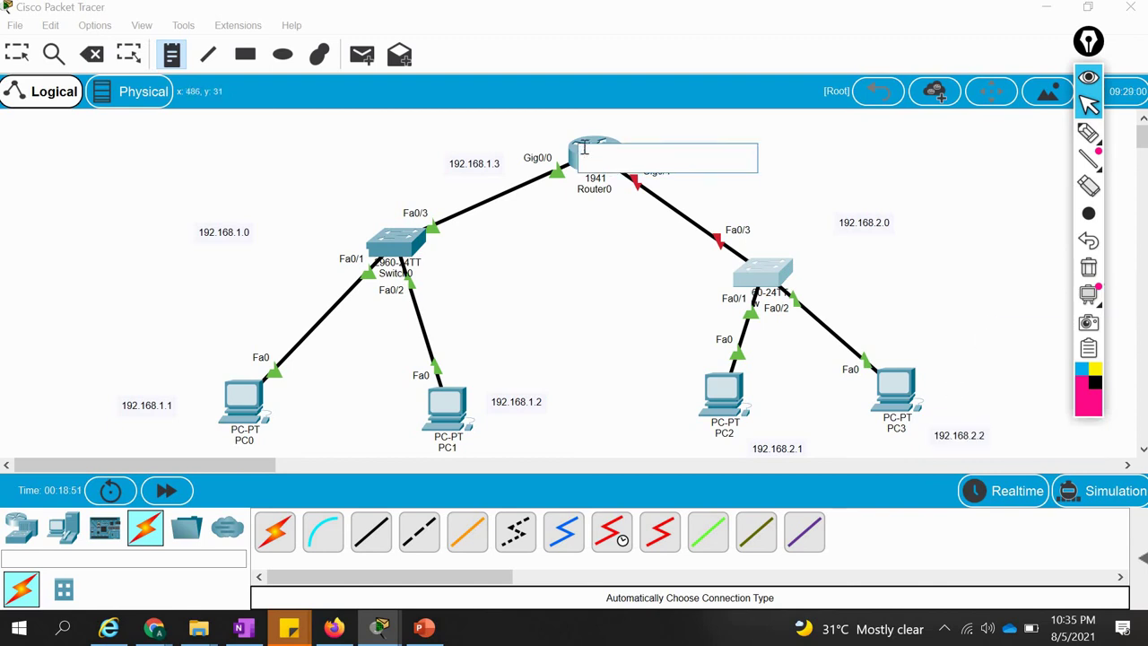
key(Escape)
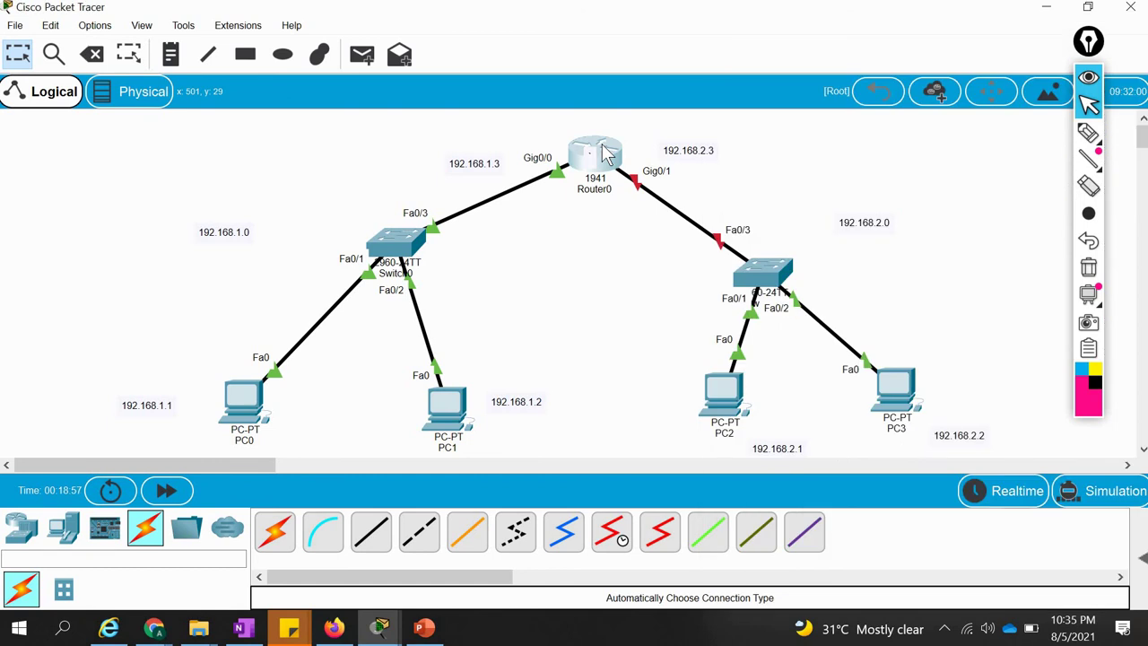
Complete the g0/1 address command on Router0 as 192.168.2.3 255.255.255.0 and enable the interface with no shutdown.
click(606, 154)
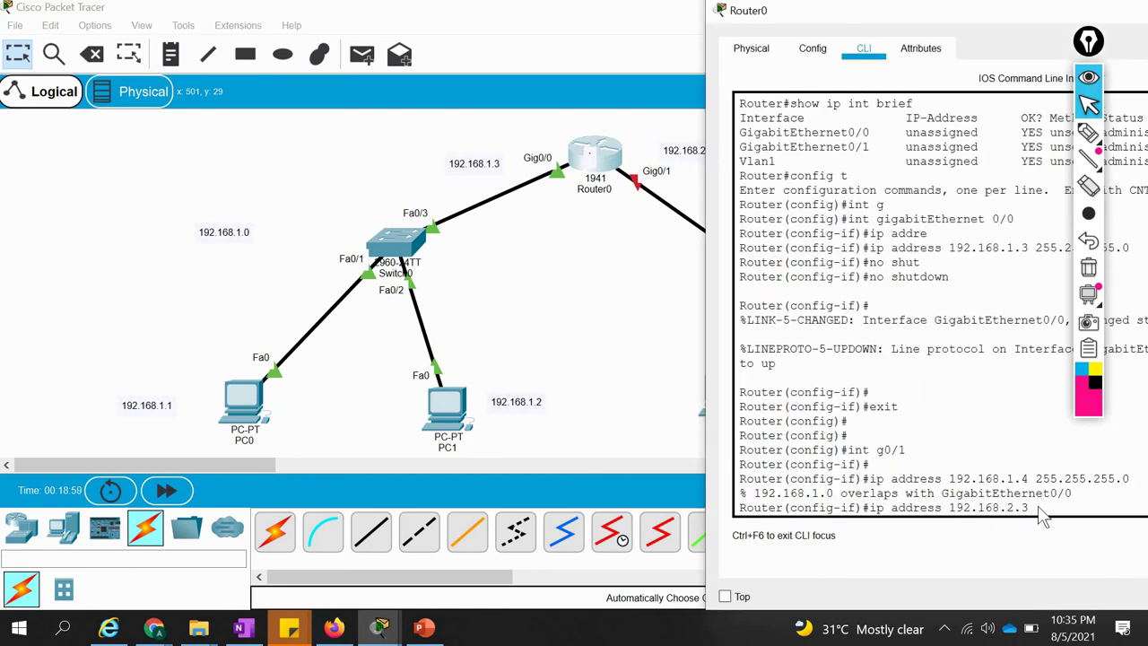
text(255.255.255.0)
key(Return)
text(no shut)
key(Tab)
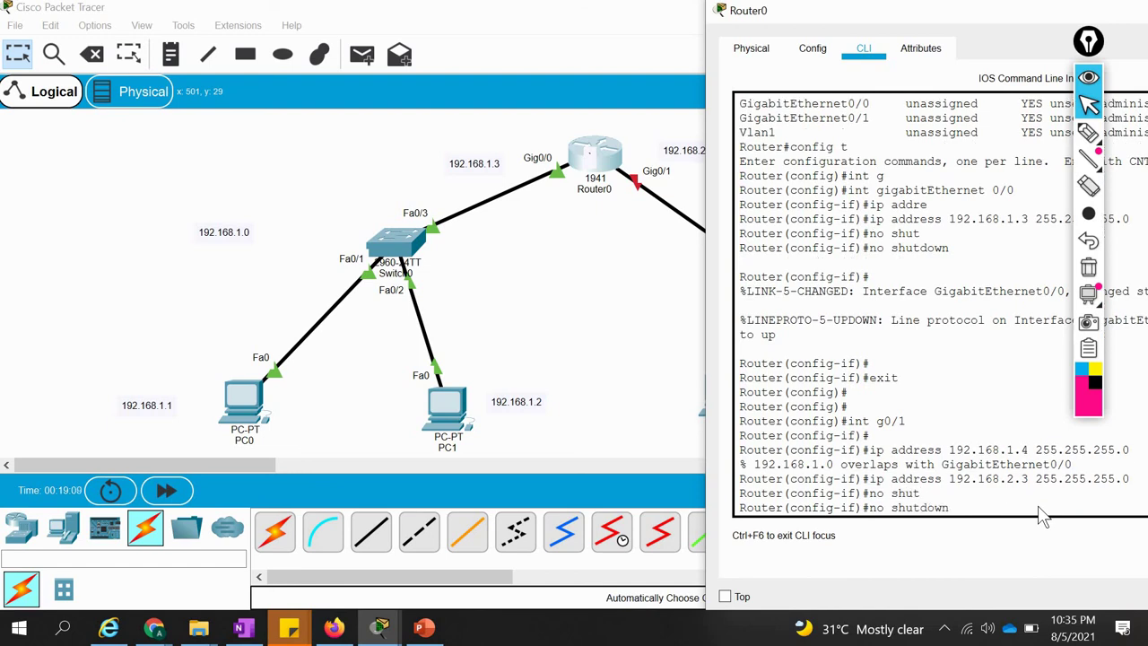
key(Return)
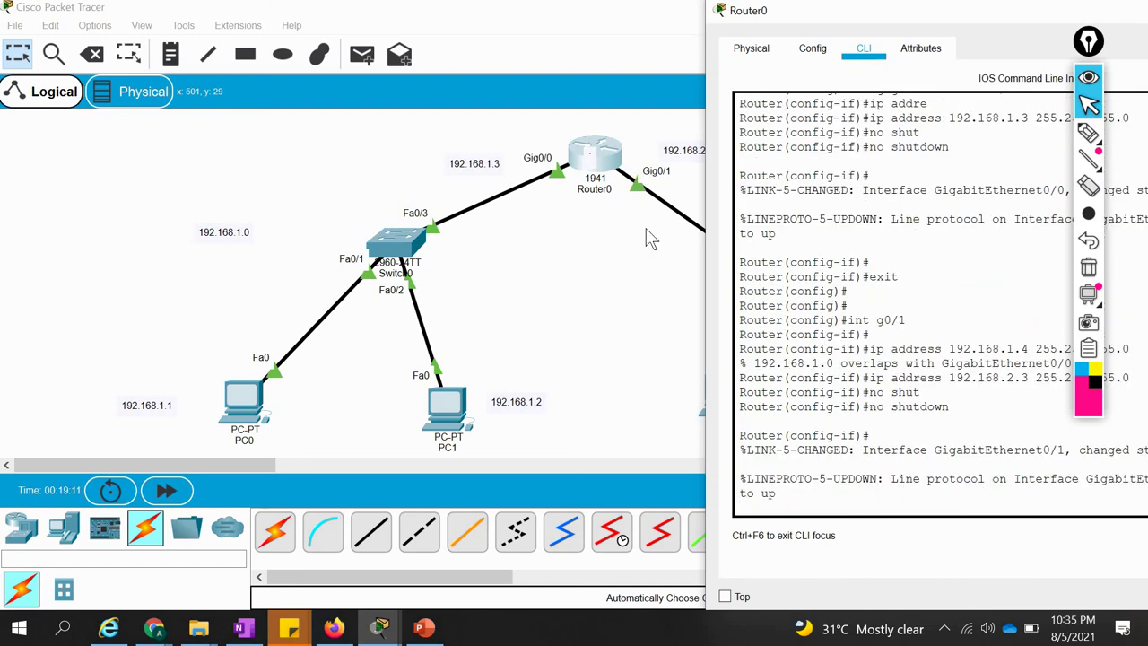
click(600, 249)
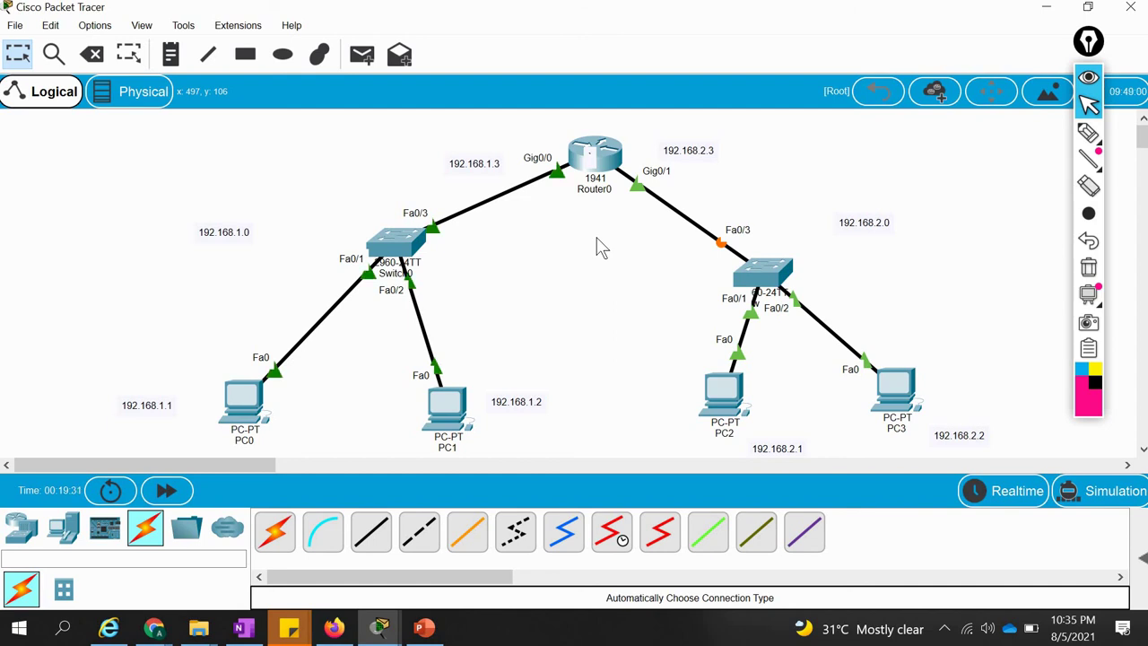
Close PC0's command prompt and open its IP configuration to examine the gateway and address settings.
click(245, 400)
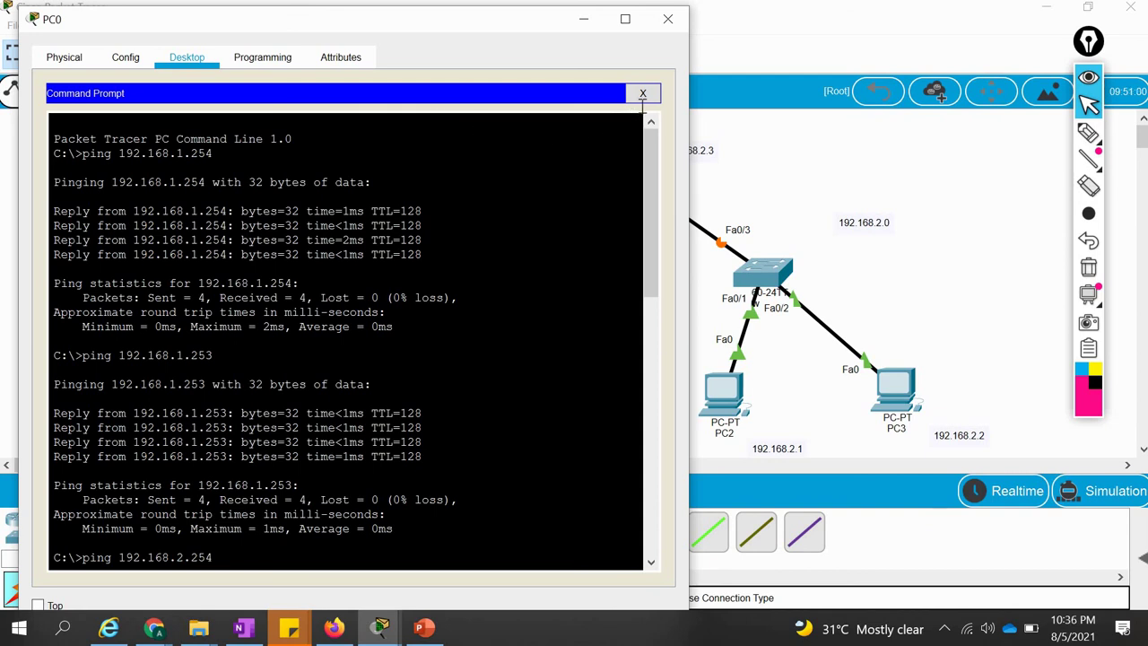
click(642, 92)
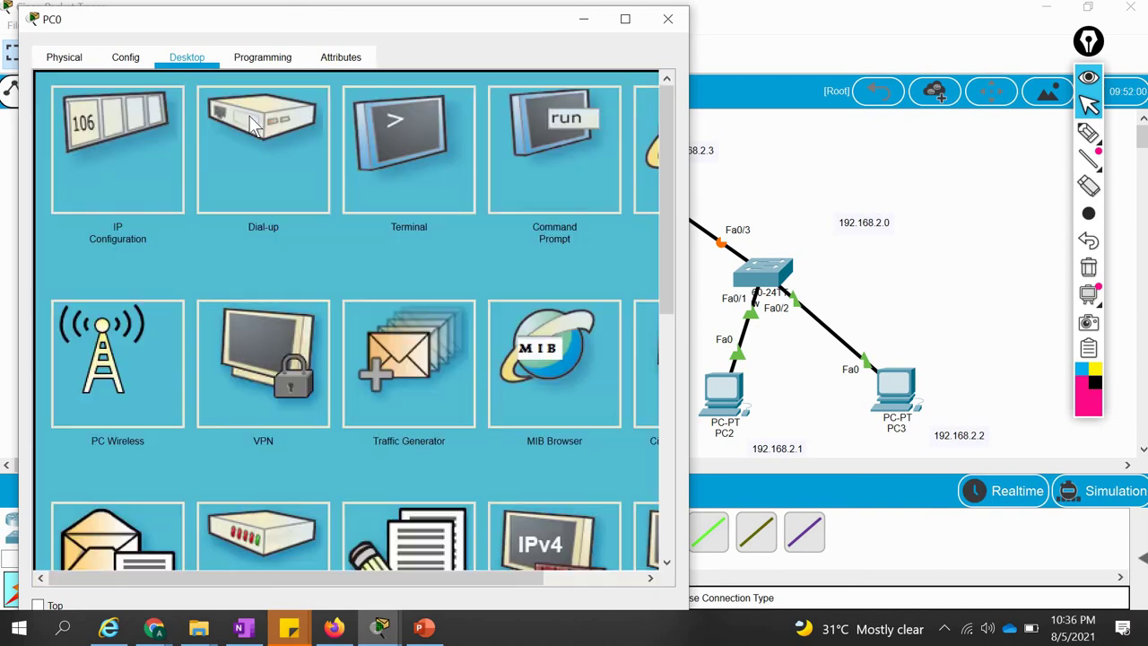
drag(666, 25, 943, 18)
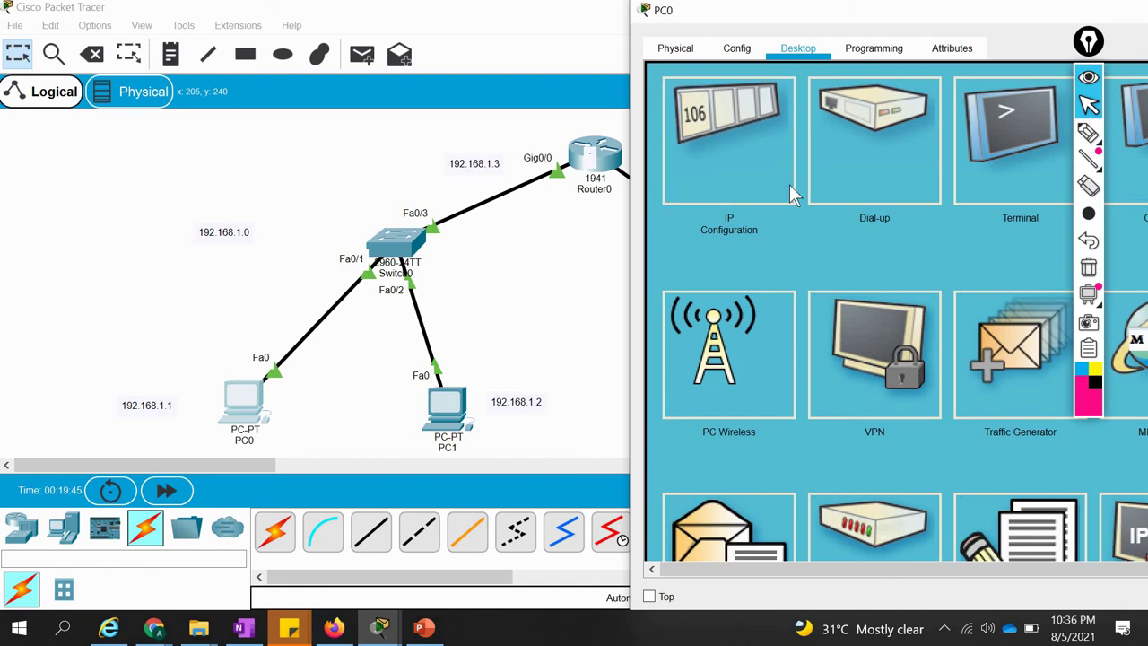
click(761, 142)
click(887, 250)
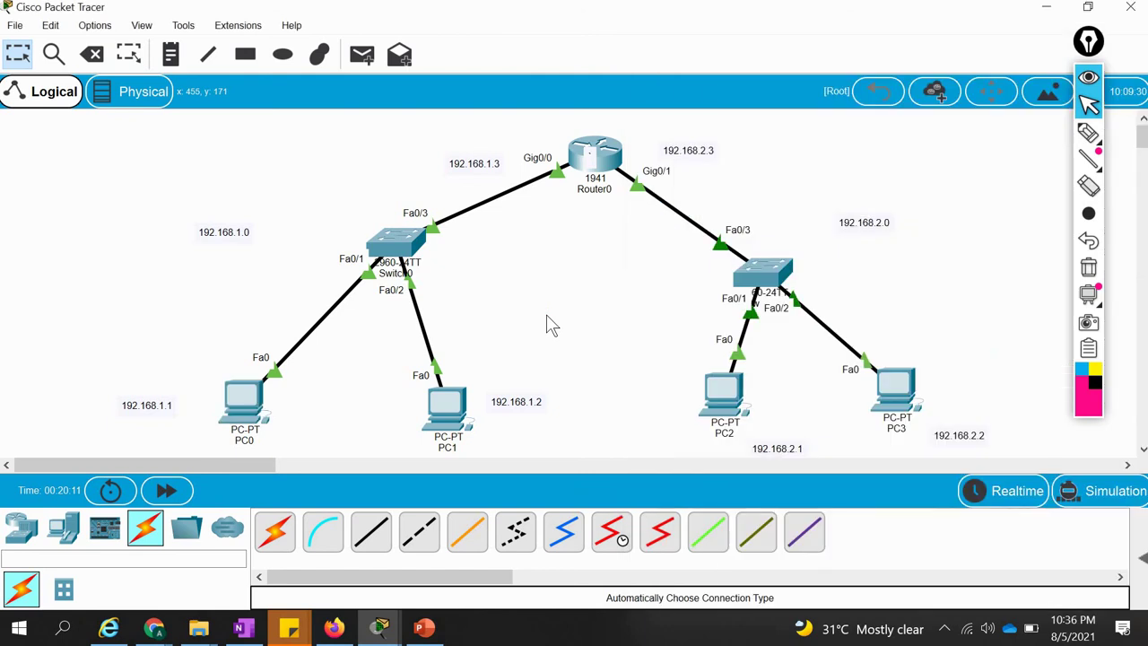
click(546, 314)
Sketch a PC0-to-PC1 link and circled I and US nodes joined through a smaller circle using the pen, and clear the drawing.
click(1056, 139)
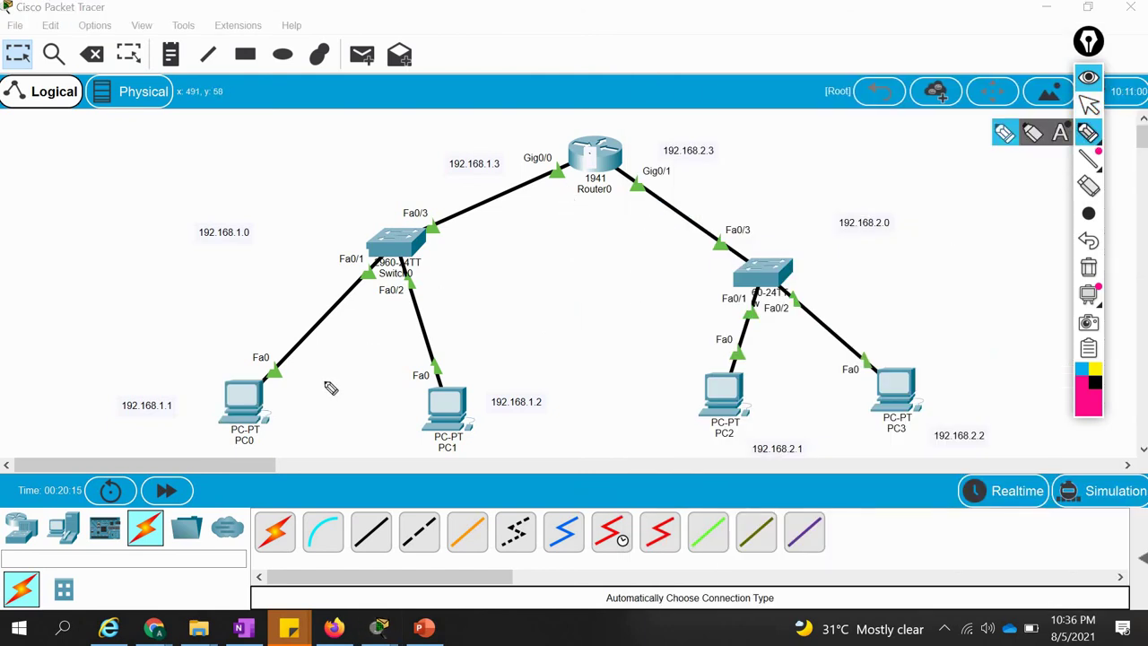
mouse_move(297, 398)
mouse_down()
mouse_move(372, 376)
mouse_move(406, 424)
mouse_move(379, 365)
mouse_move(411, 419)
mouse_up()
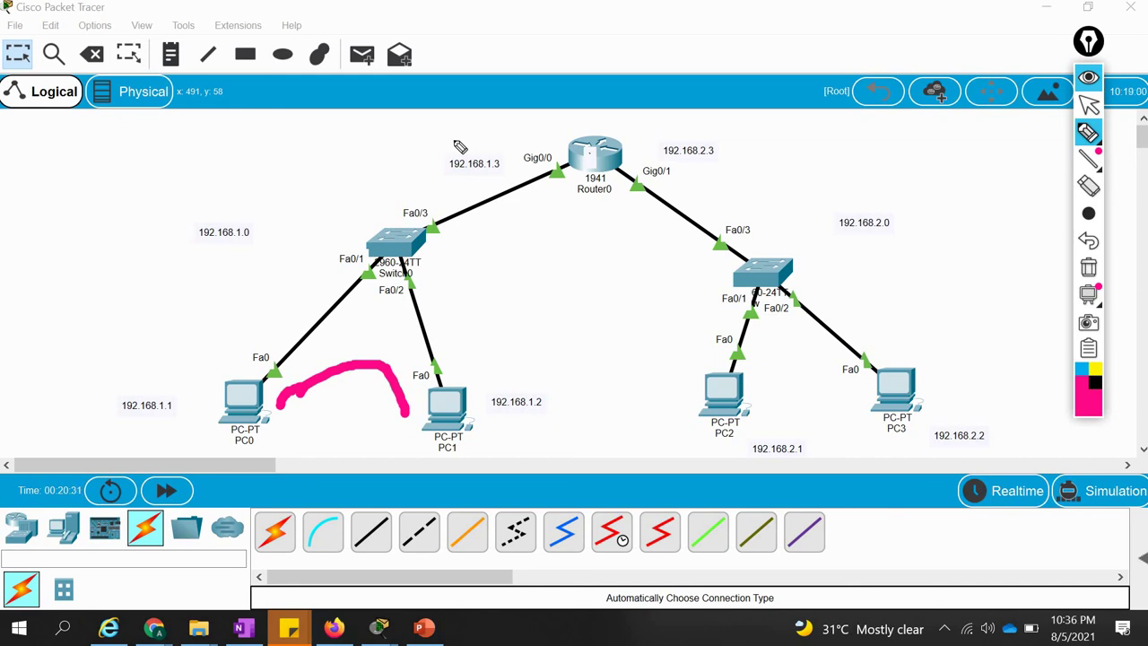
drag(109, 153, 122, 220)
mouse_move(107, 154)
mouse_down()
mouse_move(153, 137)
mouse_move(187, 205)
mouse_move(160, 221)
mouse_up()
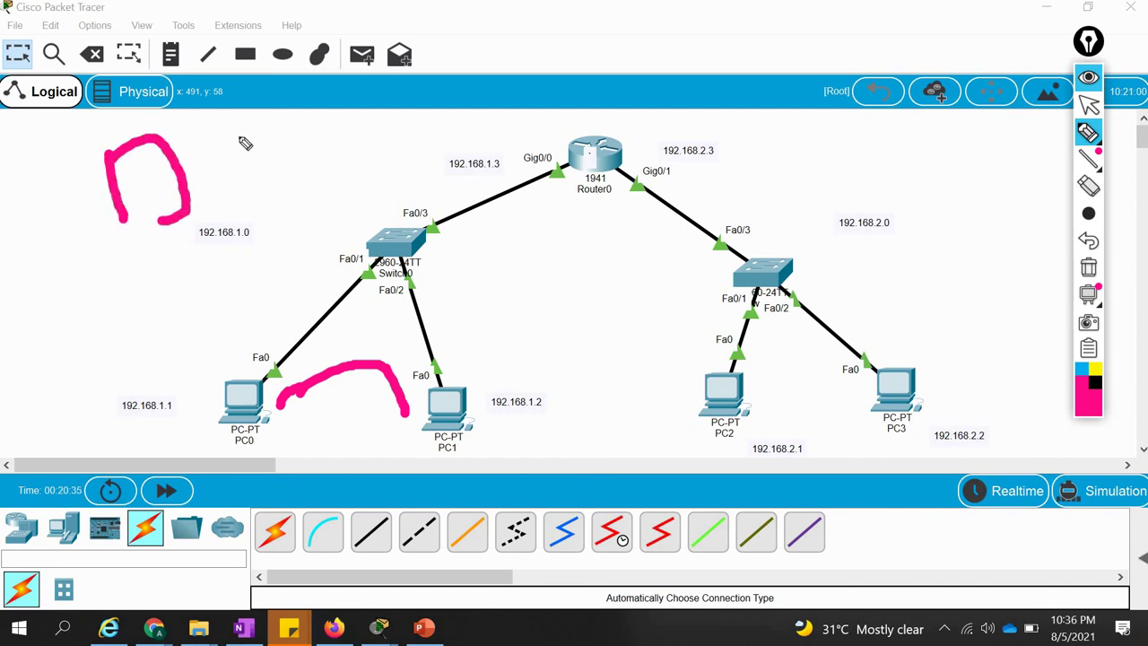
mouse_move(259, 182)
mouse_down()
mouse_move(237, 134)
mouse_move(272, 132)
mouse_up()
drag(231, 189, 273, 180)
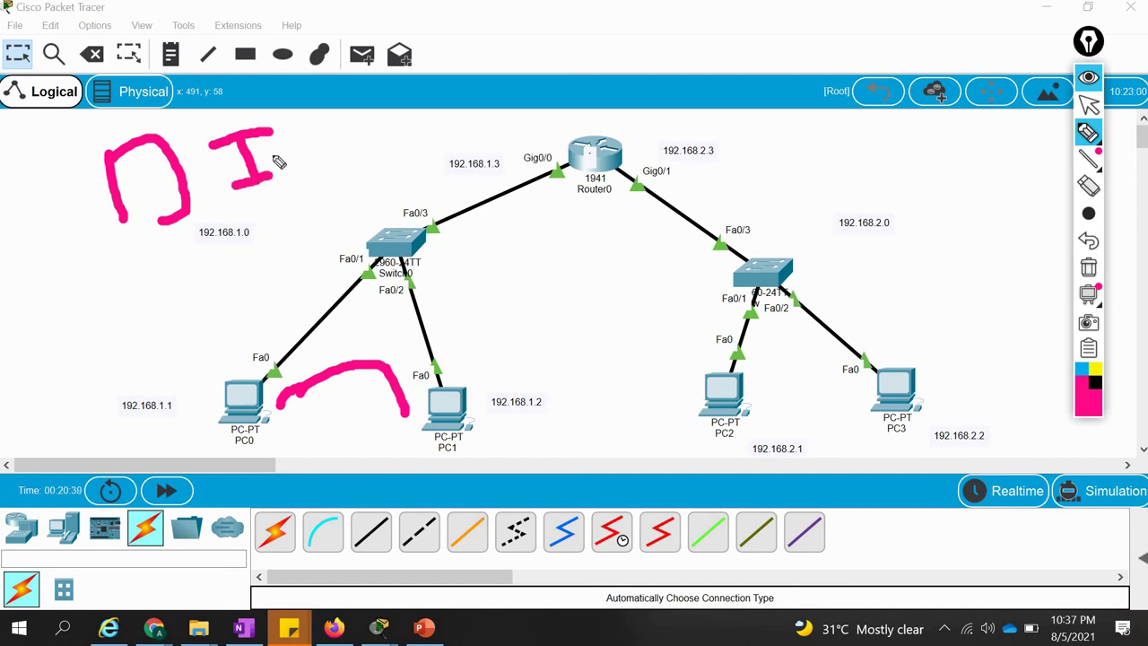
mouse_move(221, 126)
mouse_down()
mouse_move(218, 146)
mouse_move(269, 218)
mouse_move(287, 207)
mouse_move(229, 102)
mouse_move(208, 140)
mouse_up()
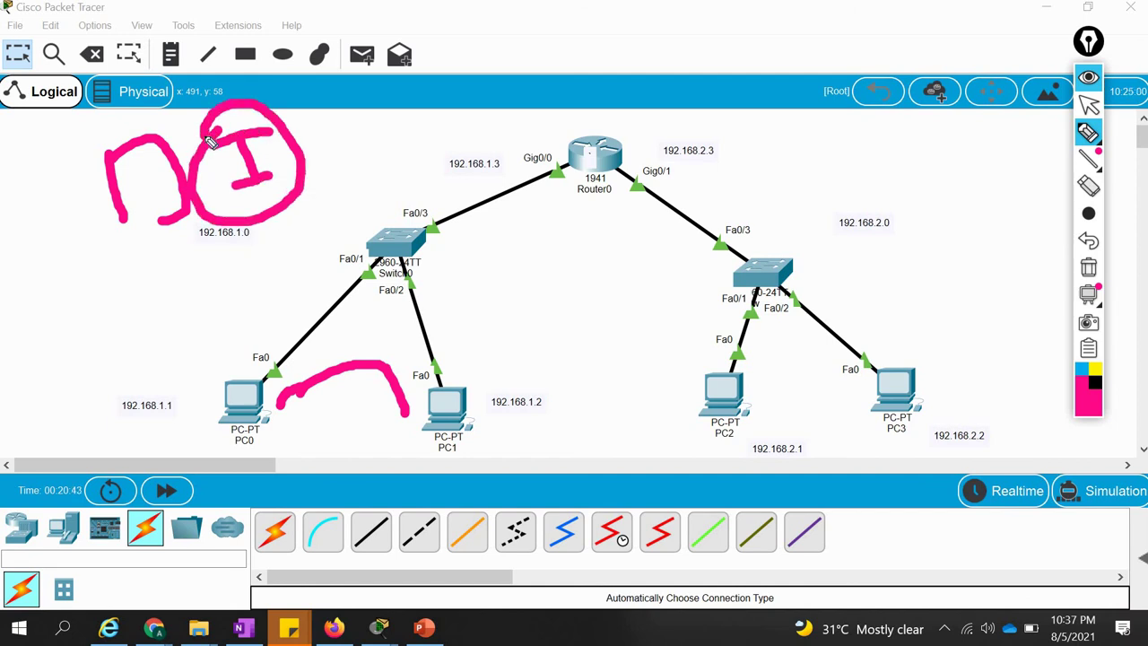
mouse_move(674, 25)
mouse_down()
mouse_move(623, 96)
mouse_move(652, 72)
mouse_move(676, 117)
mouse_move(684, 46)
mouse_move(731, 85)
mouse_move(723, 71)
mouse_move(735, 125)
mouse_up()
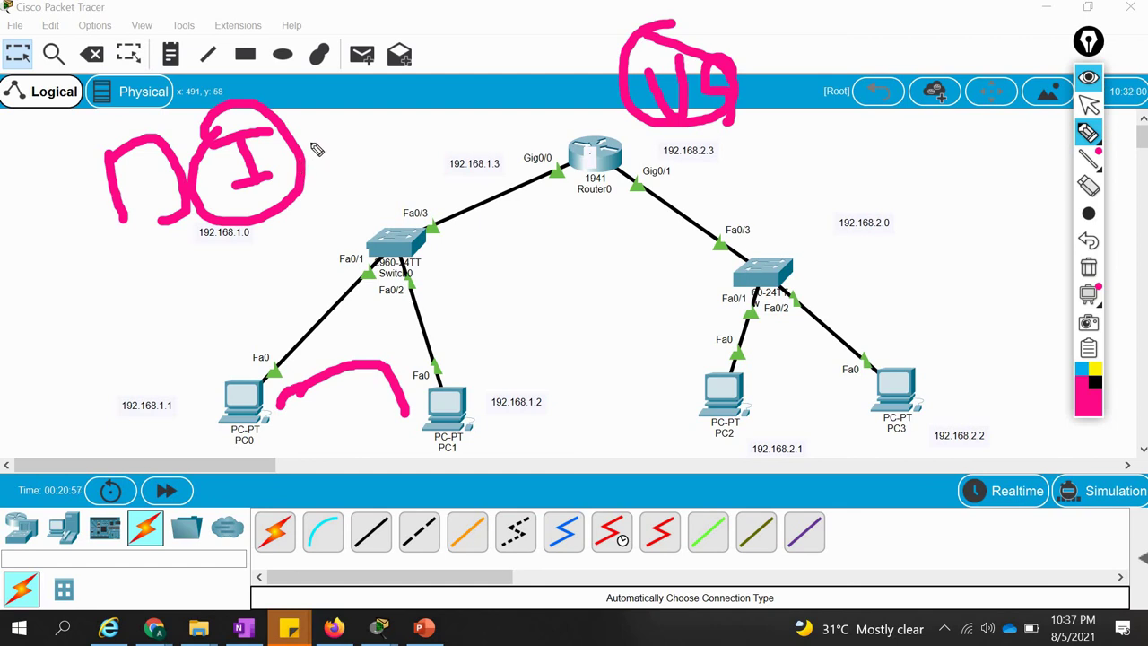
mouse_move(292, 163)
mouse_down()
mouse_move(380, 100)
mouse_move(353, 107)
mouse_move(354, 153)
mouse_move(386, 150)
mouse_move(397, 115)
mouse_move(388, 100)
mouse_move(379, 97)
mouse_move(375, 130)
mouse_move(384, 179)
mouse_up()
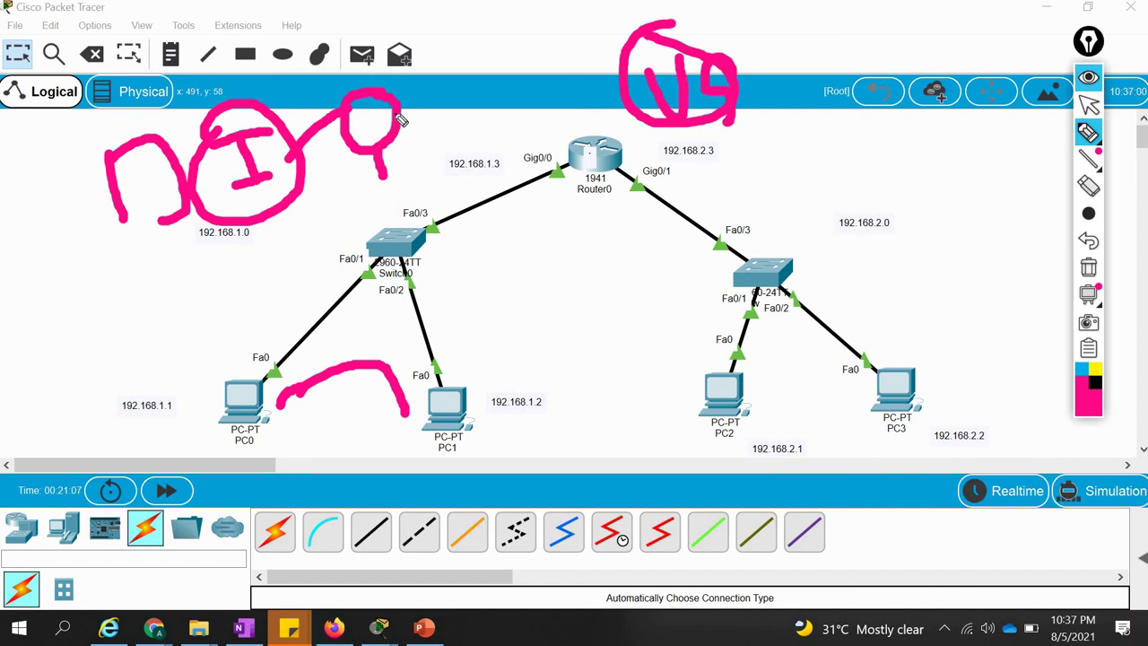
drag(400, 111, 621, 67)
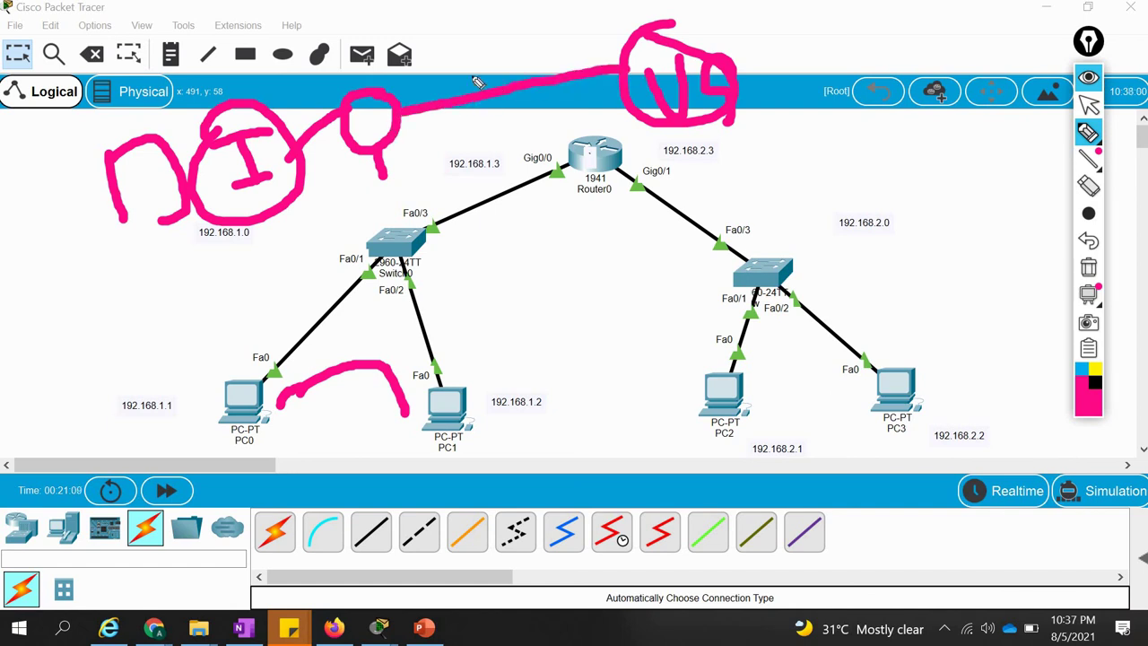
mouse_move(471, 12)
mouse_down()
mouse_move(448, 63)
mouse_move(527, 27)
mouse_move(480, 5)
mouse_up()
drag(396, 109, 466, 54)
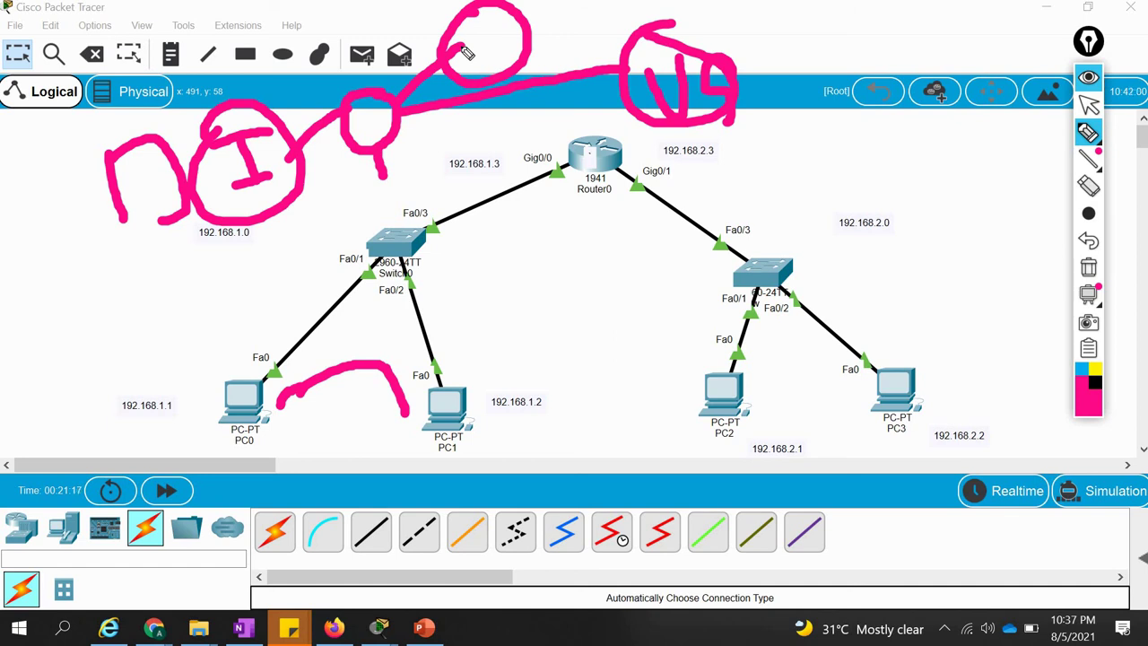
click(1087, 267)
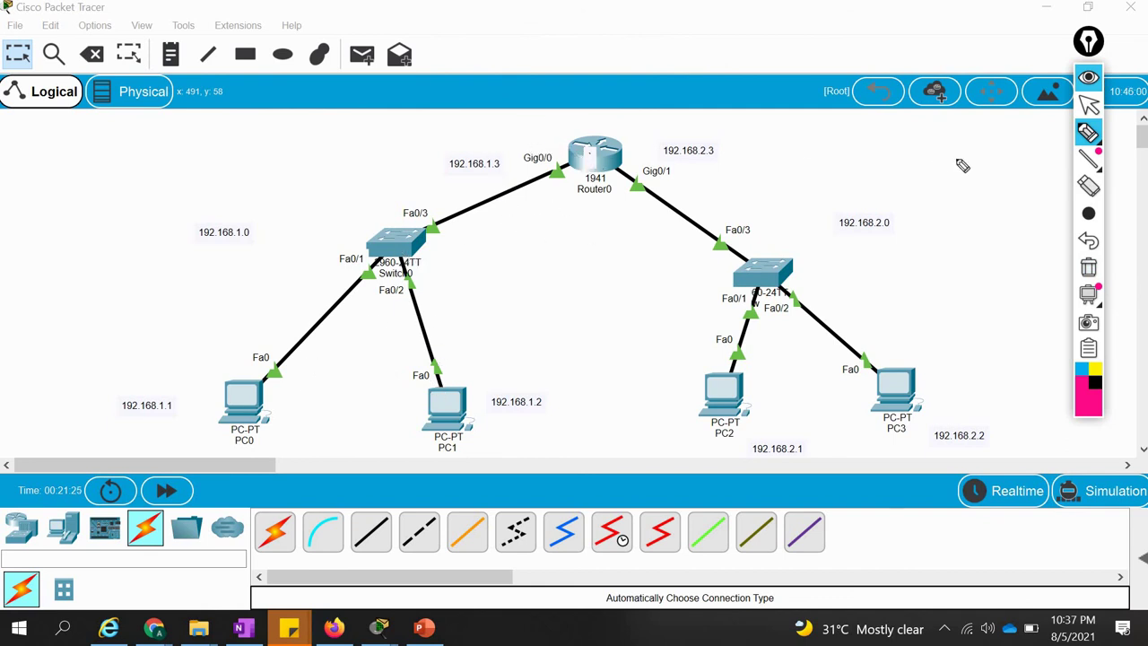
Set PC0's default gateway to 192.168.1.3, review its IP configuration, and put its window away.
click(1089, 105)
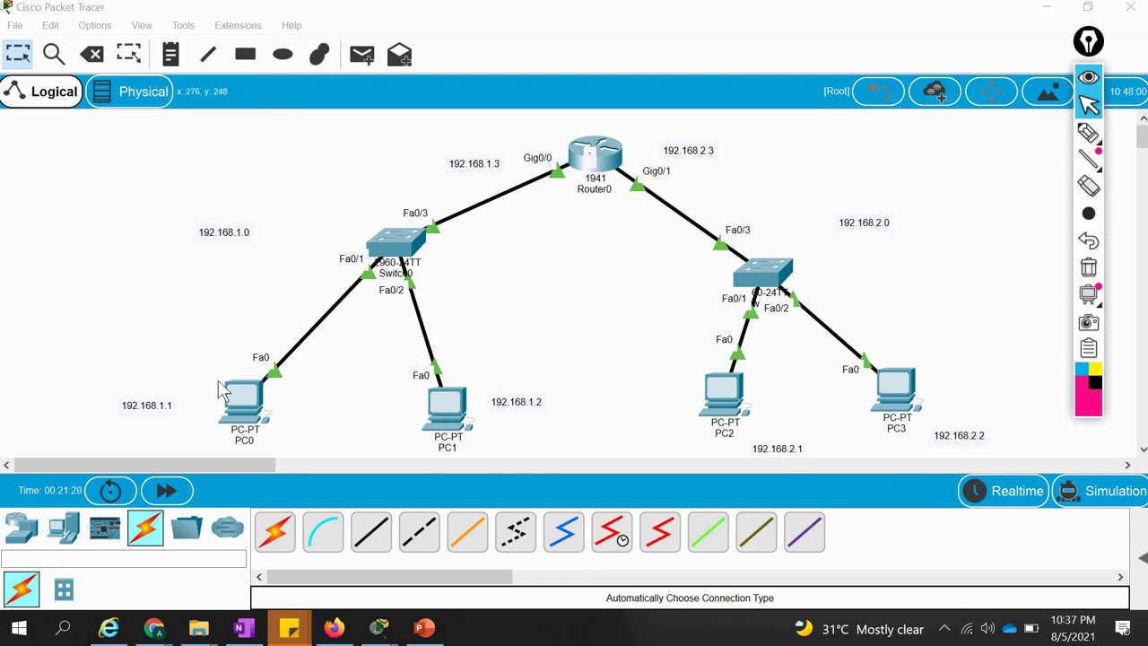
click(240, 399)
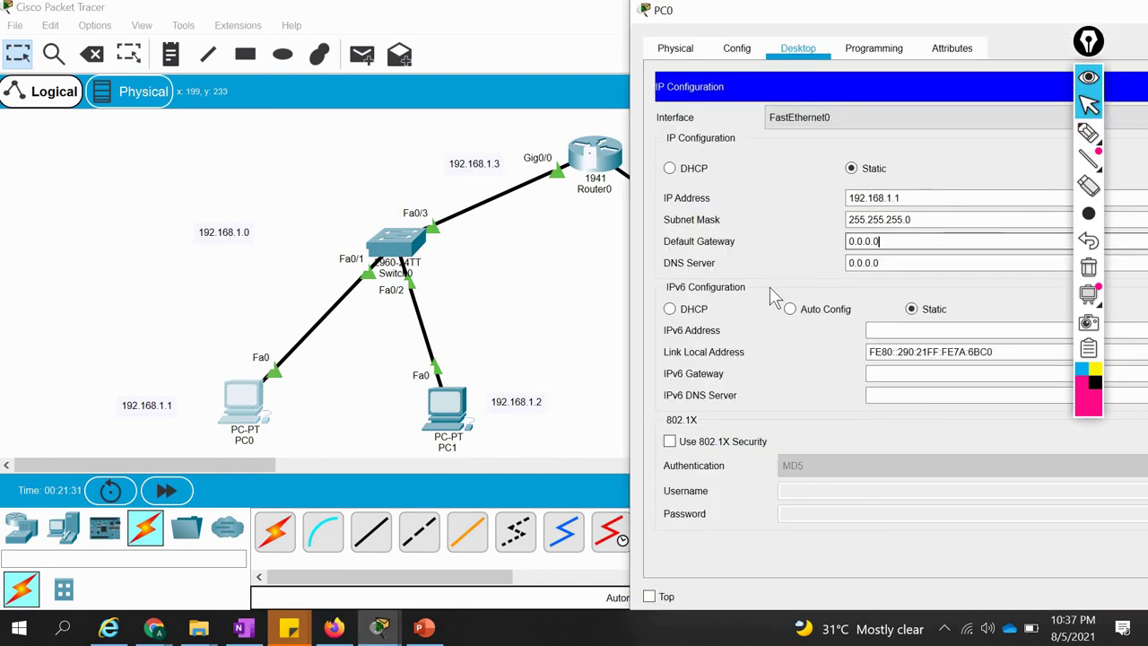
click(886, 247)
key(BackSpace)
key(BackSpace)
key(BackSpace)
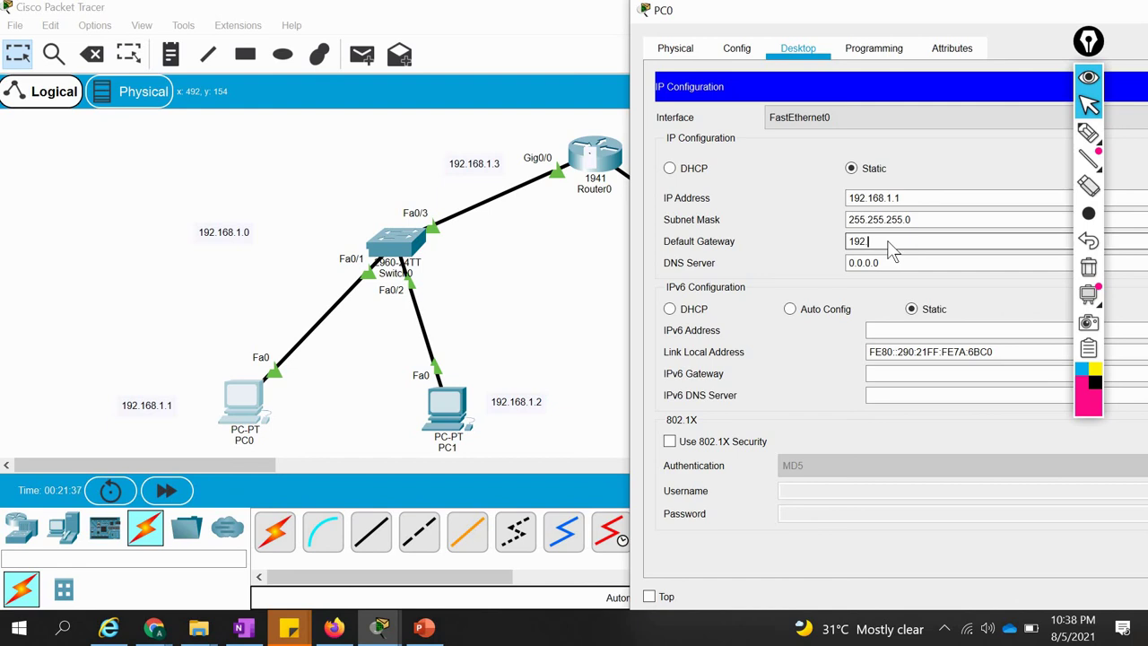
text(192.168.)
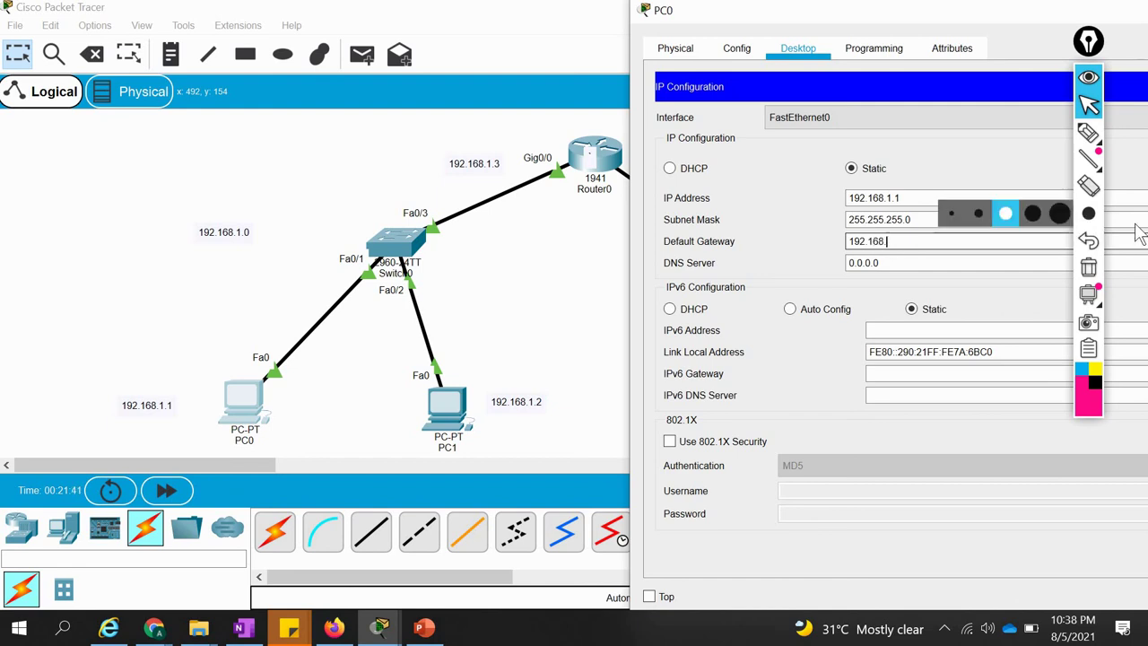
text(1.3)
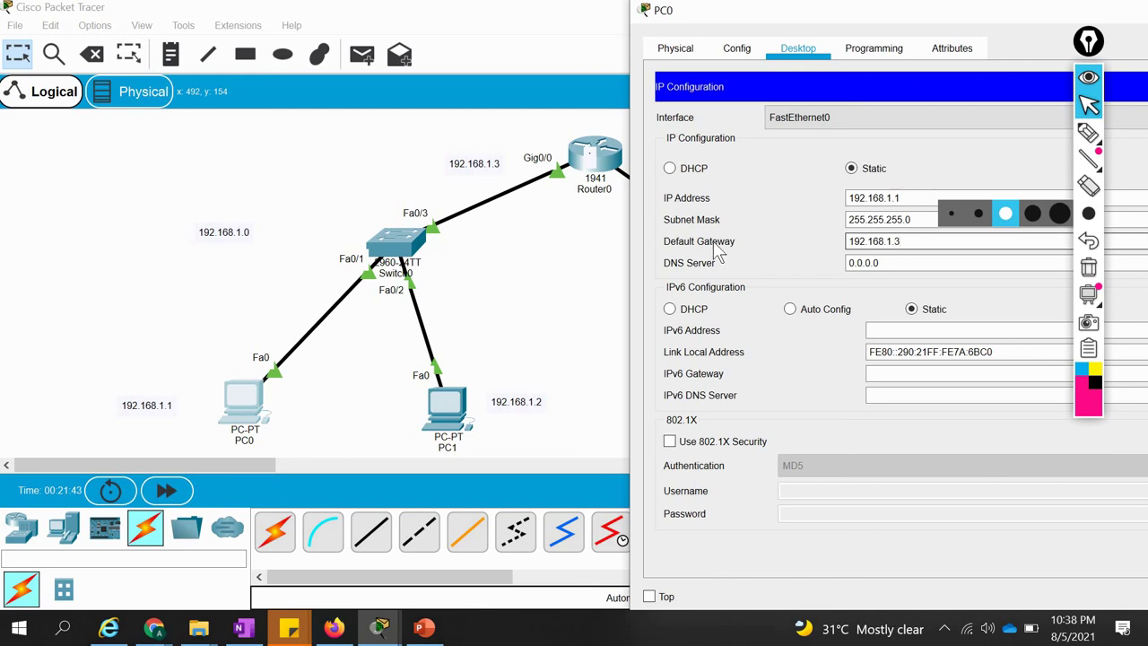
click(598, 208)
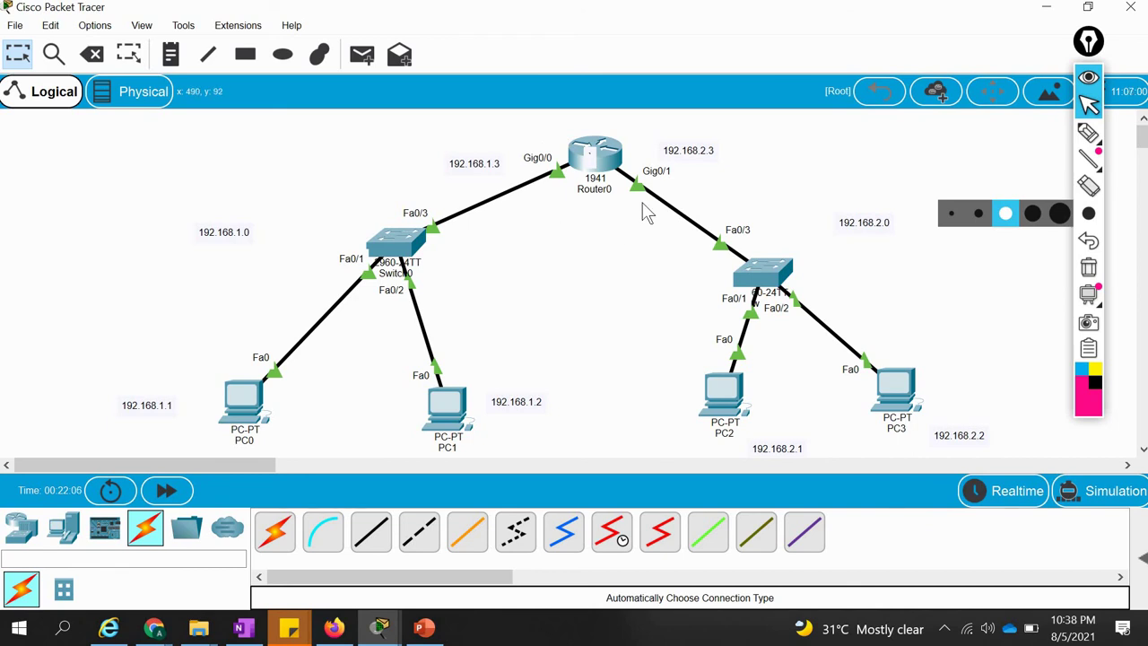
click(249, 400)
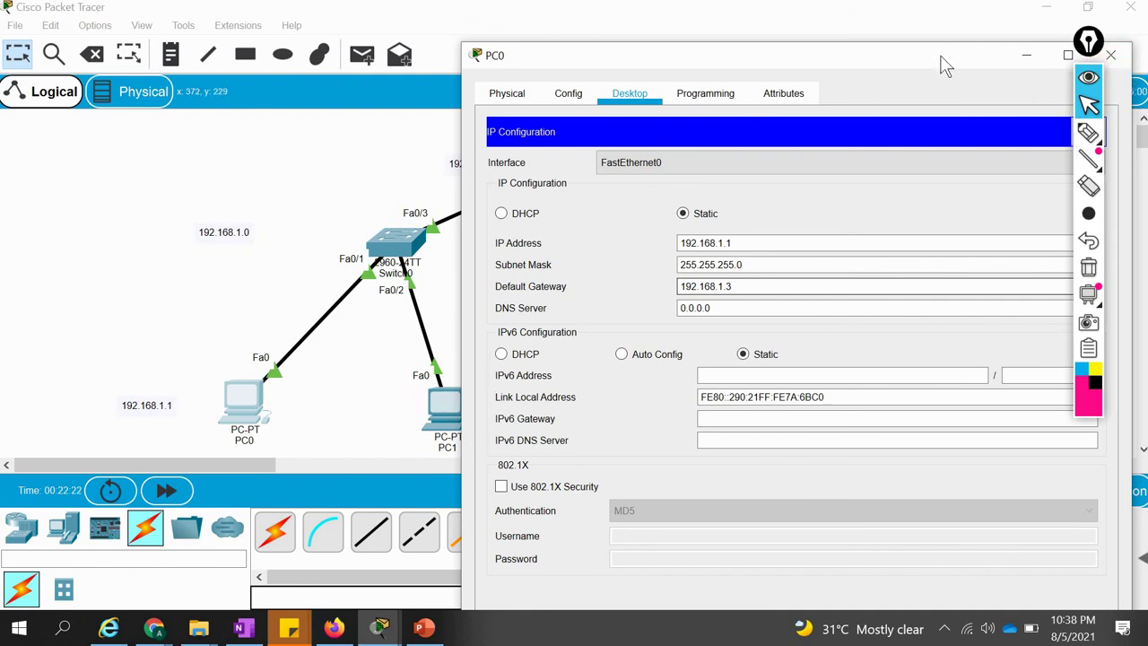
drag(794, 44, 643, 25)
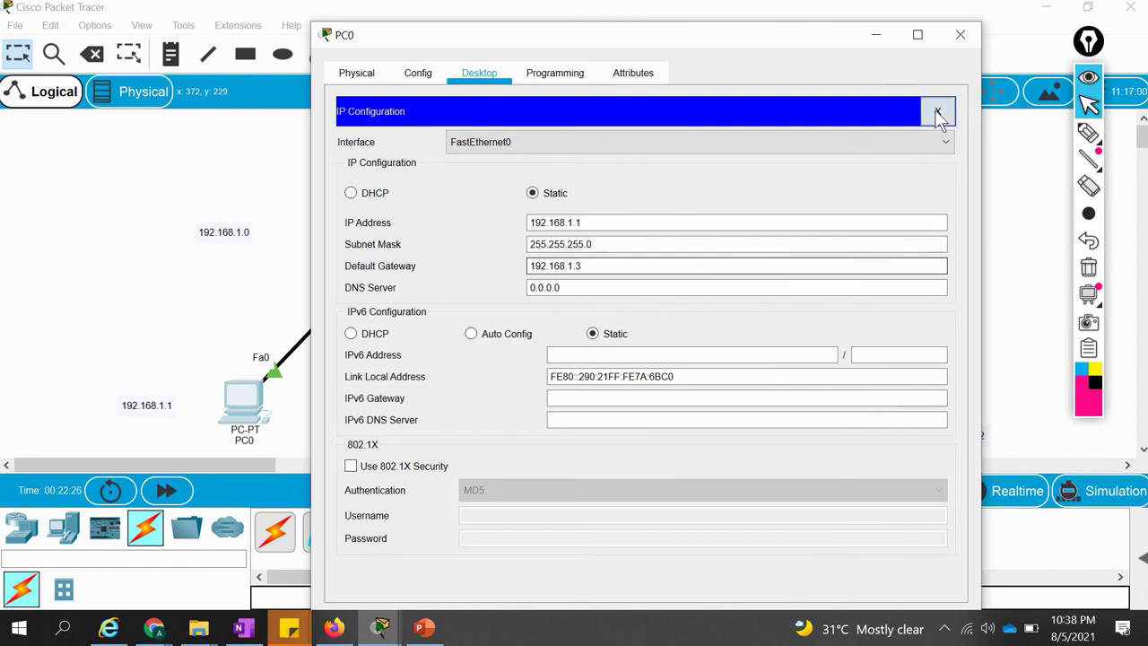
click(937, 114)
click(874, 36)
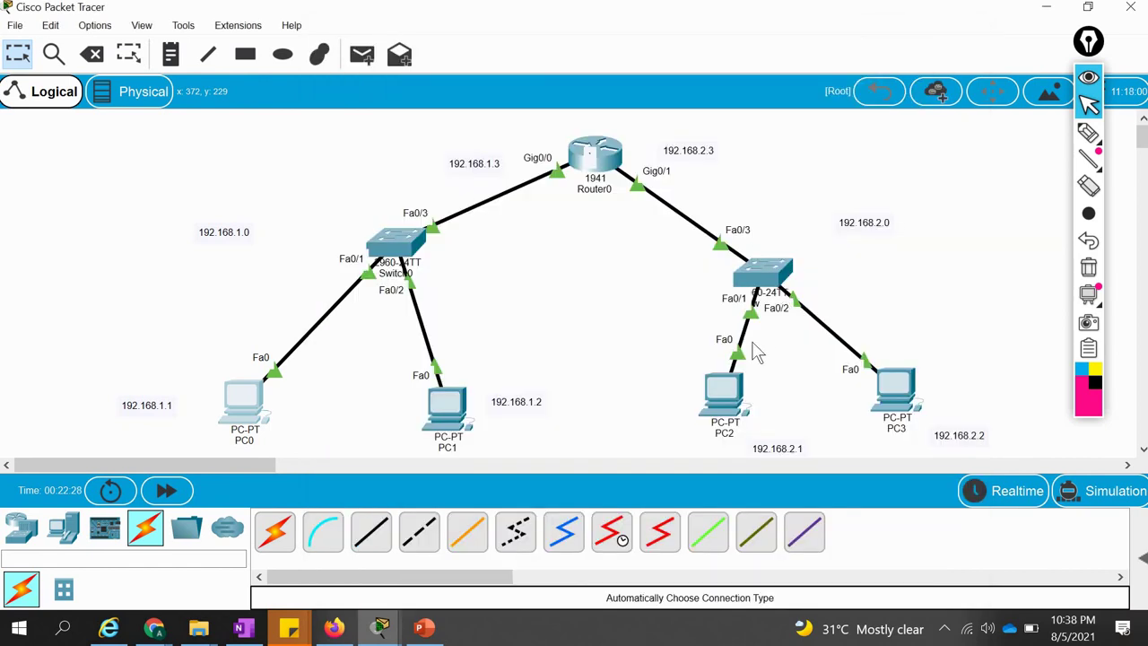
Set PC2's default gateway to 192.168.2.3, compare it with the router's address label, and put its window away.
click(725, 392)
click(352, 172)
click(514, 254)
key(BackSpace)
key(BackSpace)
key(BackSpace)
key(BackSpace)
key(BackSpace)
key(BackSpace)
key(BackSpace)
text(192.16)
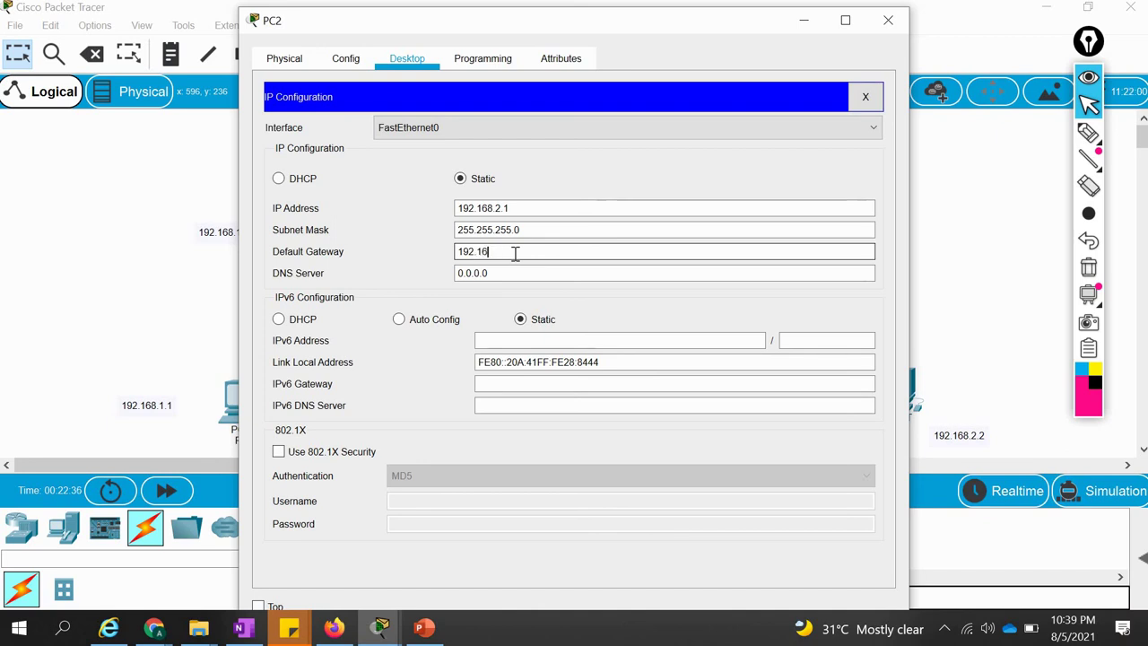
text(8.2.3)
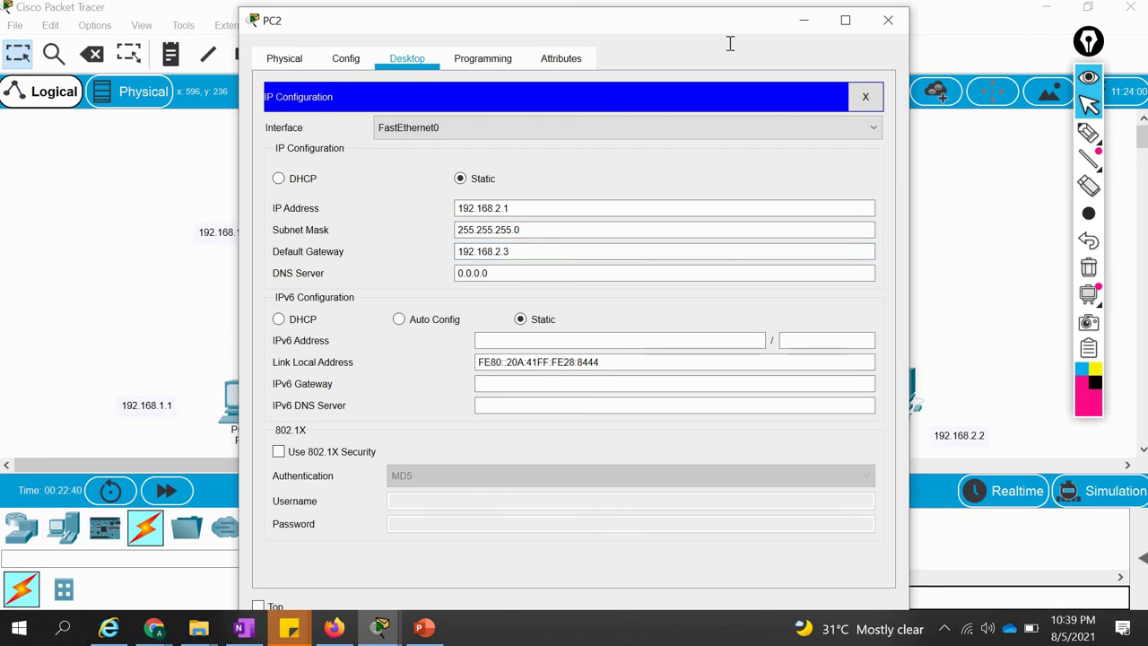
drag(451, 19, 90, 105)
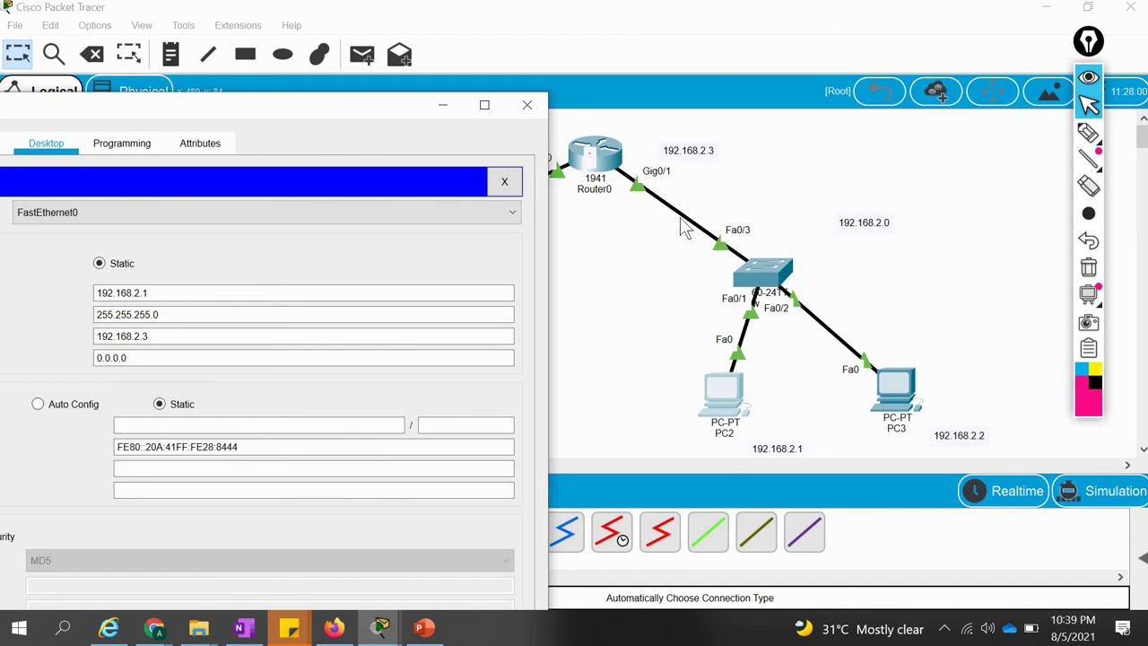
drag(212, 107, 708, 63)
click(985, 68)
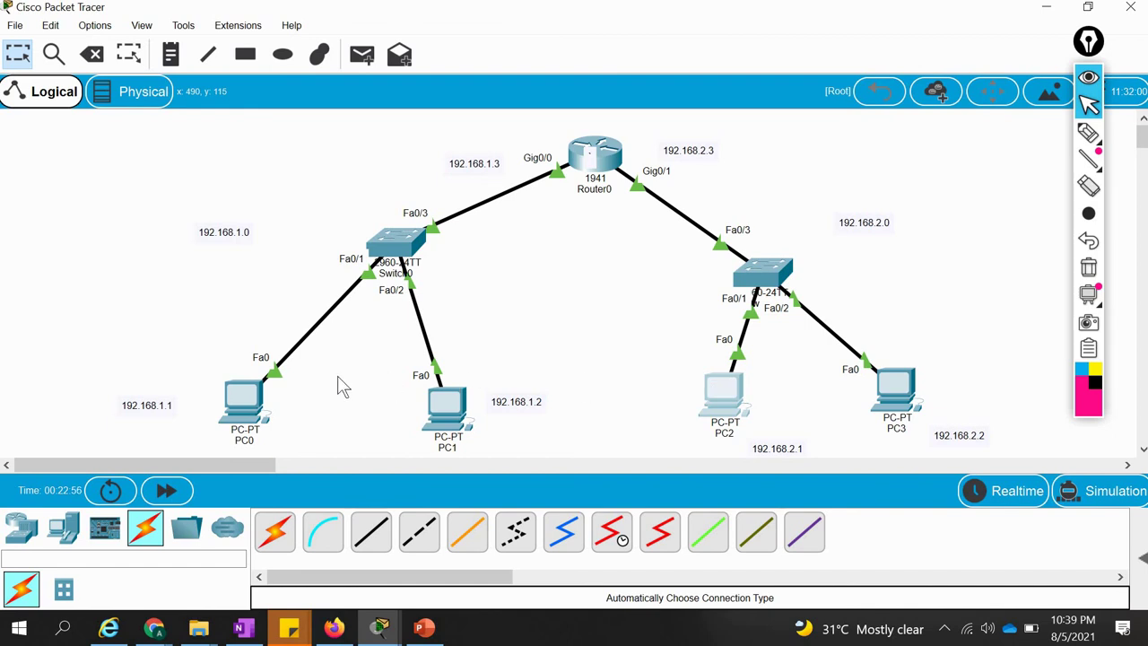
Check PC0's IP configuration and ping 192.168.2.1 twice from its command prompt.
click(252, 397)
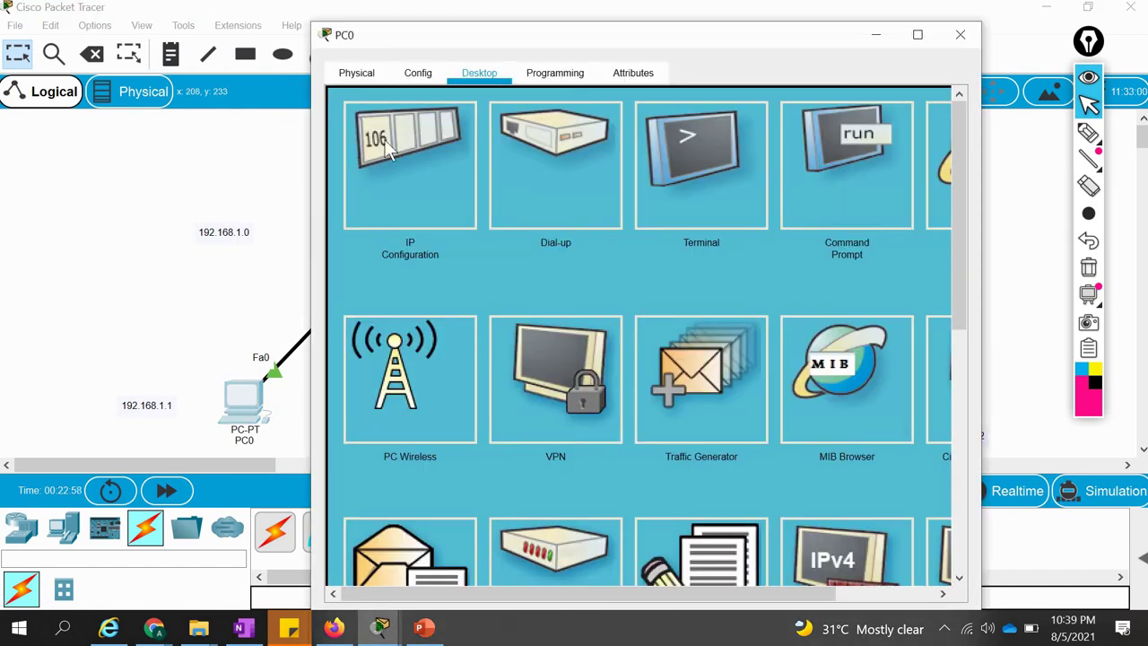
click(430, 154)
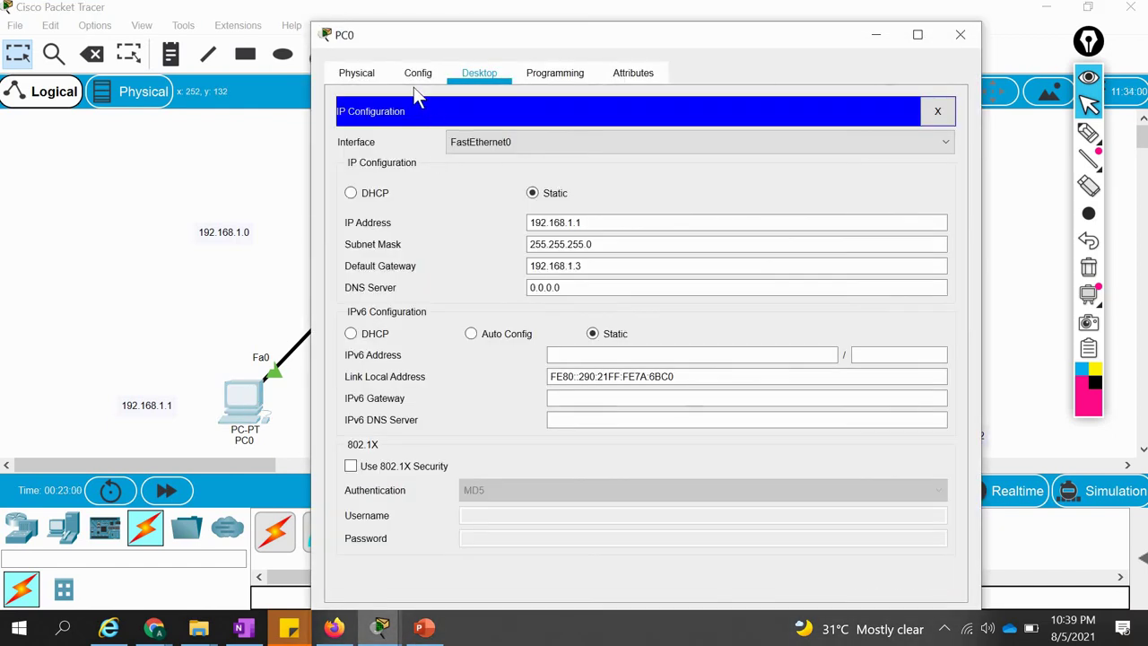
click(937, 111)
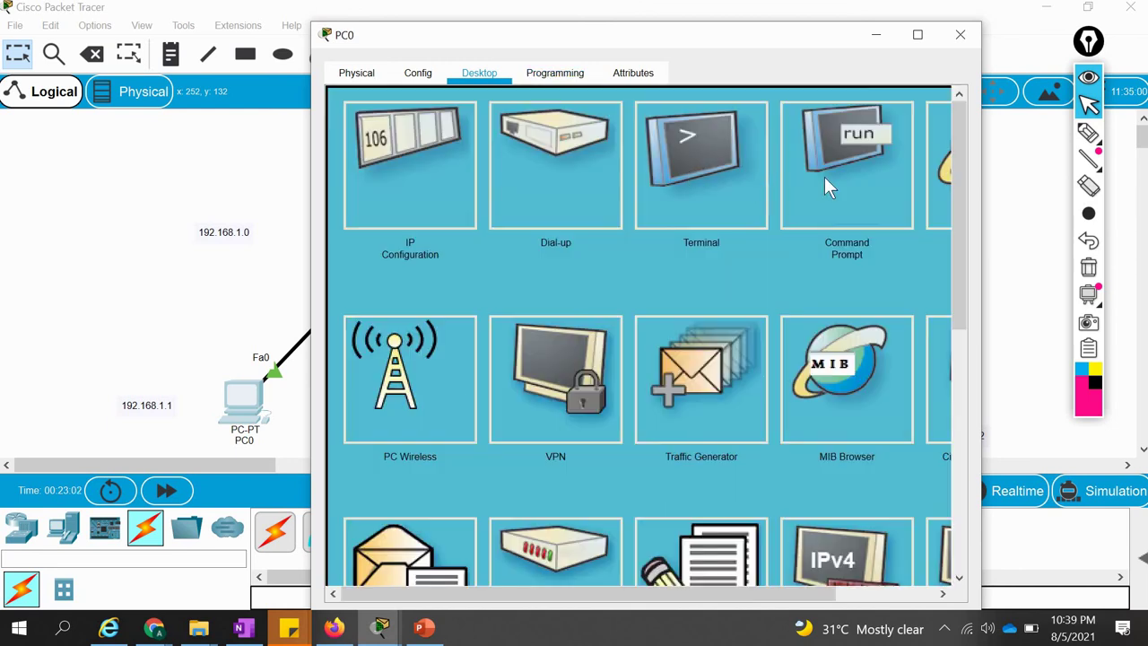
click(846, 185)
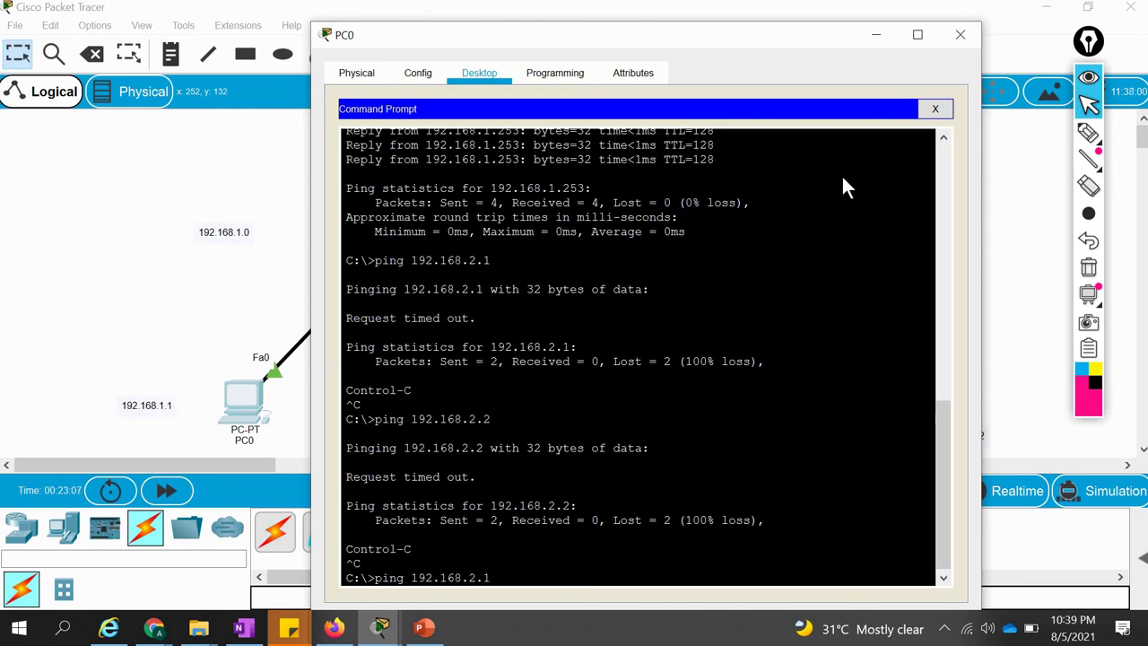
key(Return)
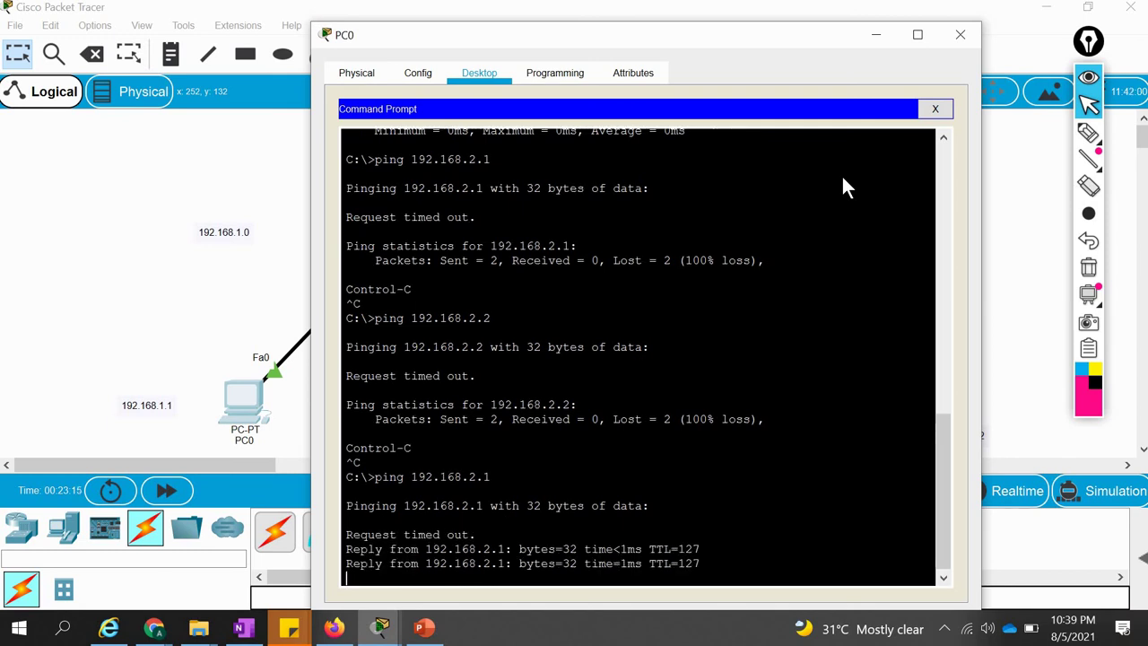
key(Up)
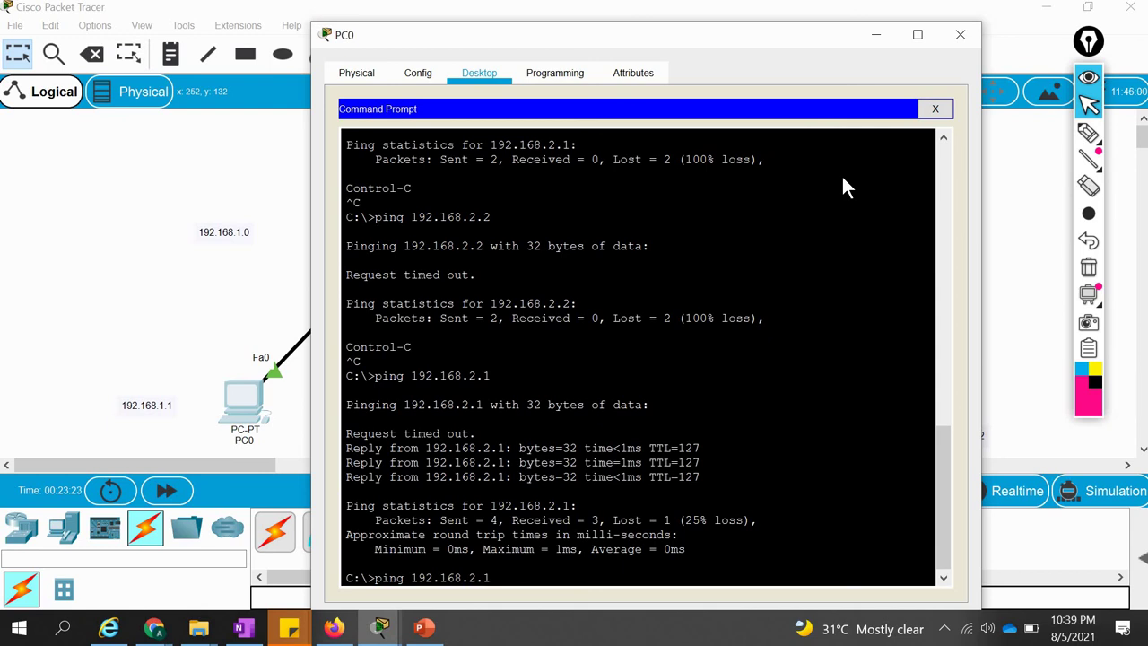
key(Return)
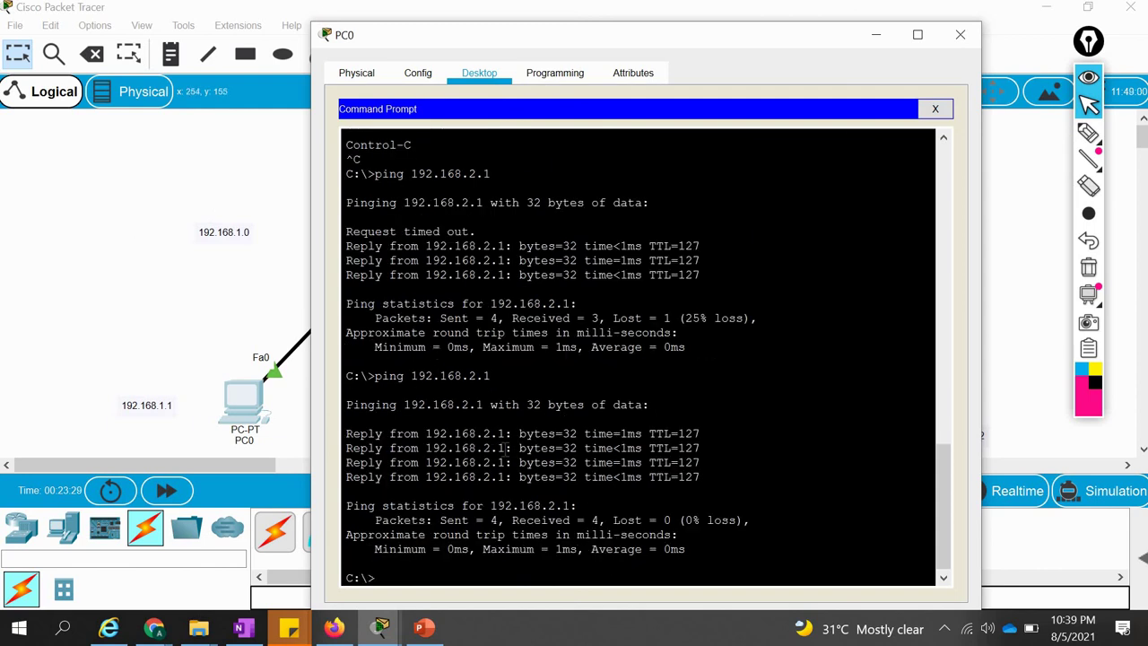
View PC1's IP configuration and ping 192.168.2.1 from its command prompt.
click(161, 321)
click(439, 406)
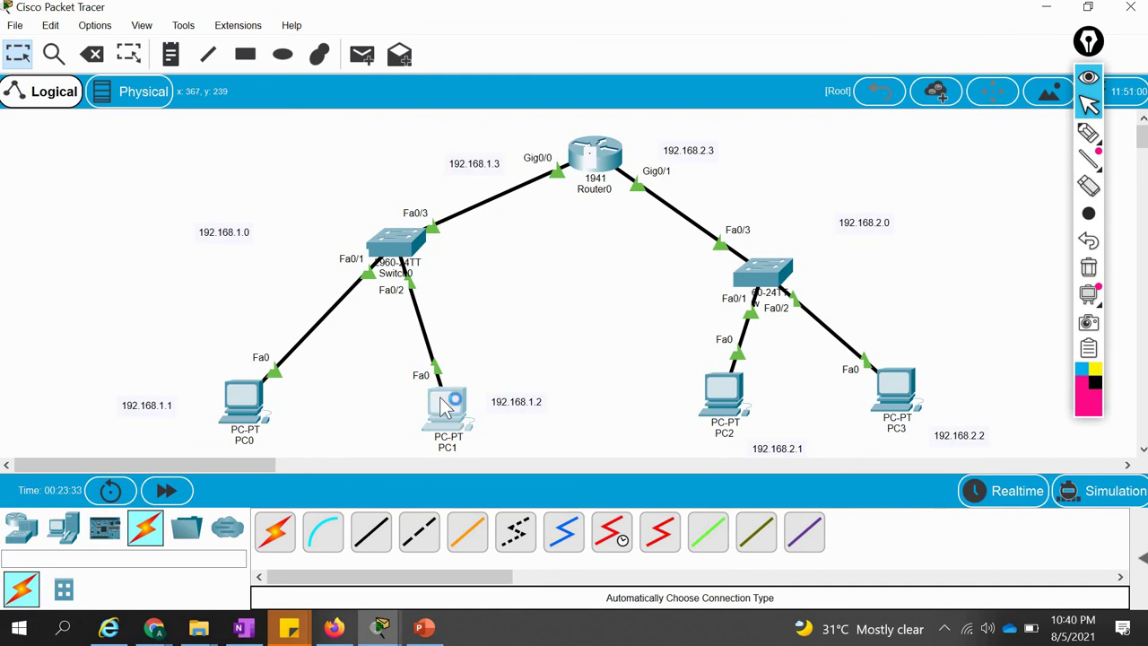
click(364, 163)
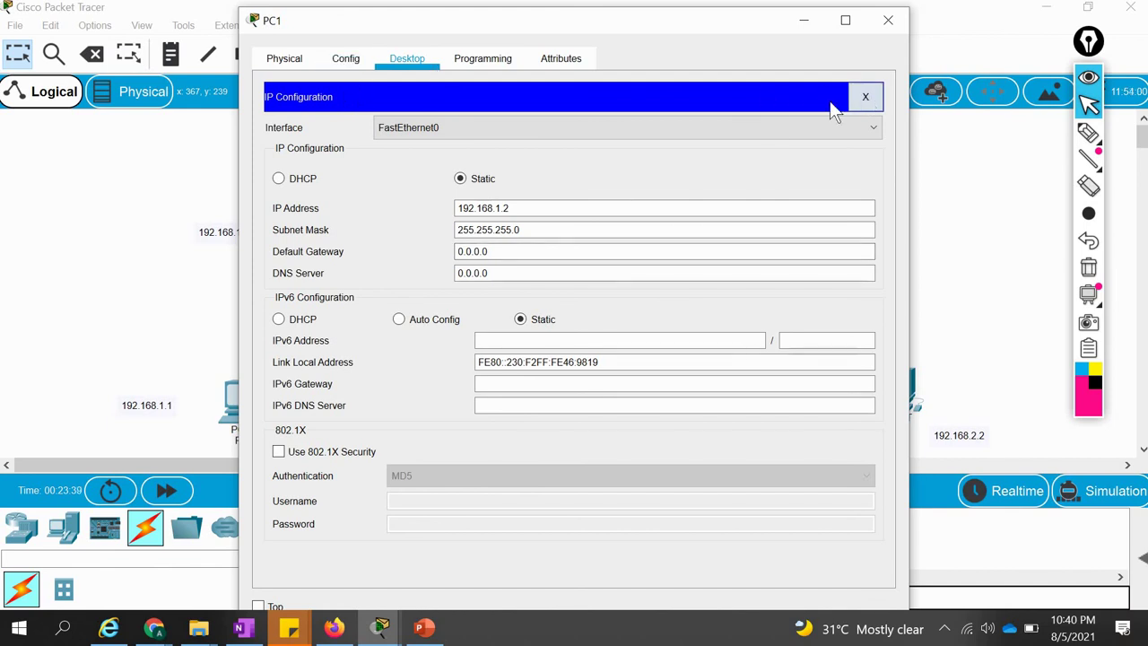
click(866, 96)
click(758, 182)
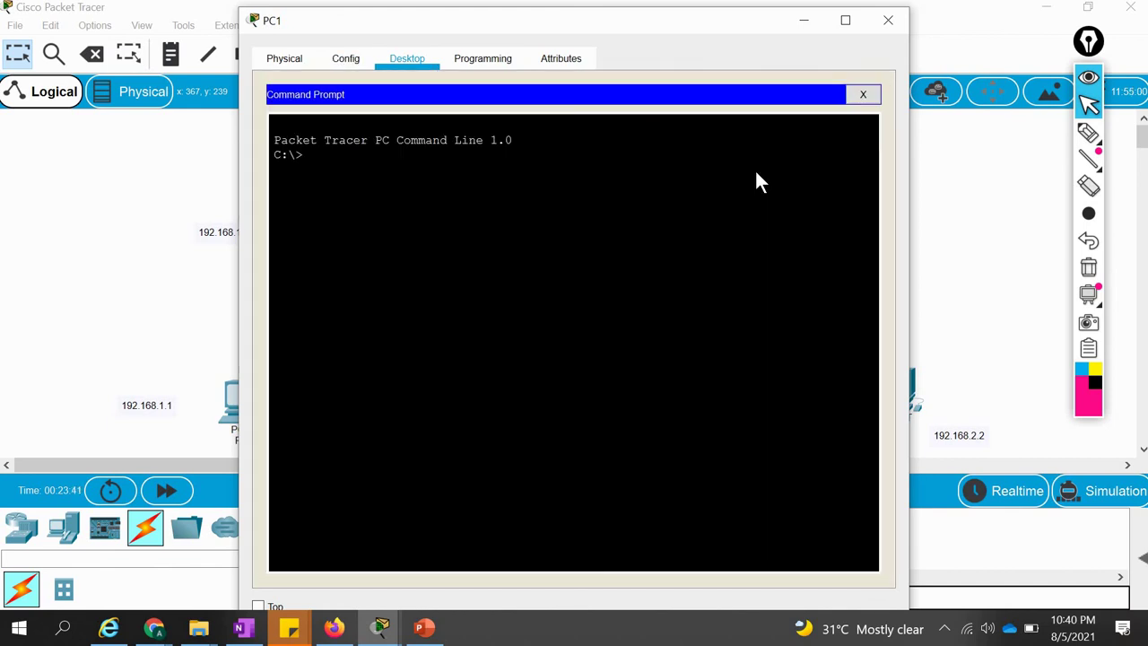
text(ping 192.168.2.1)
key(Return)
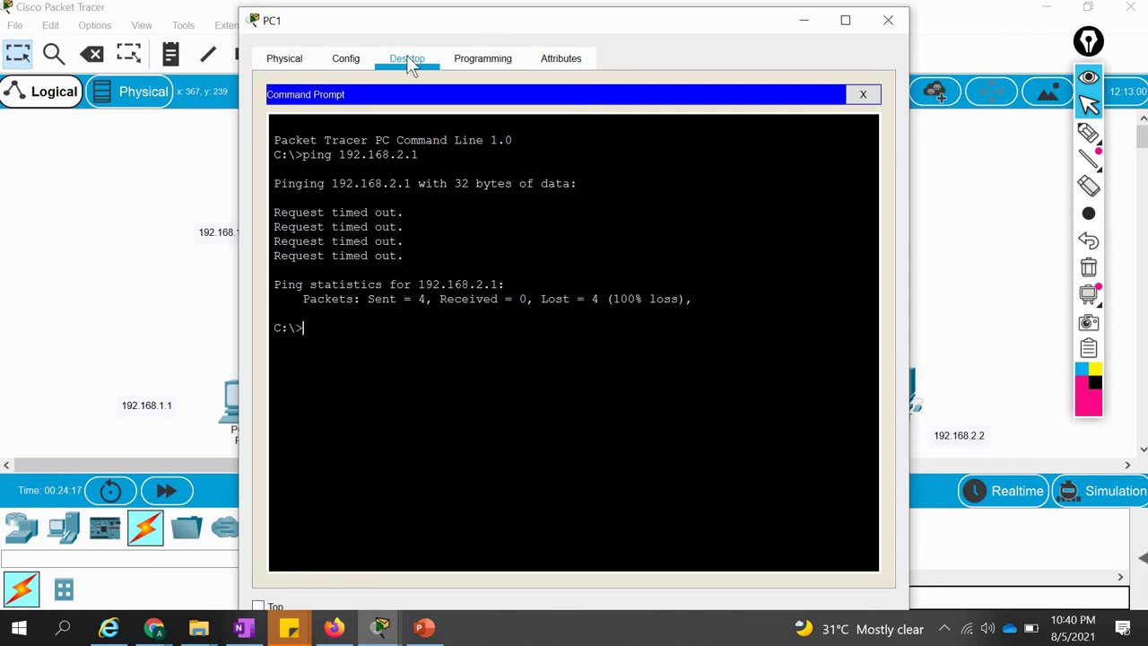
Set PC1's default gateway to 192.168.1.3 in its IP configuration and return to the topology.
click(863, 95)
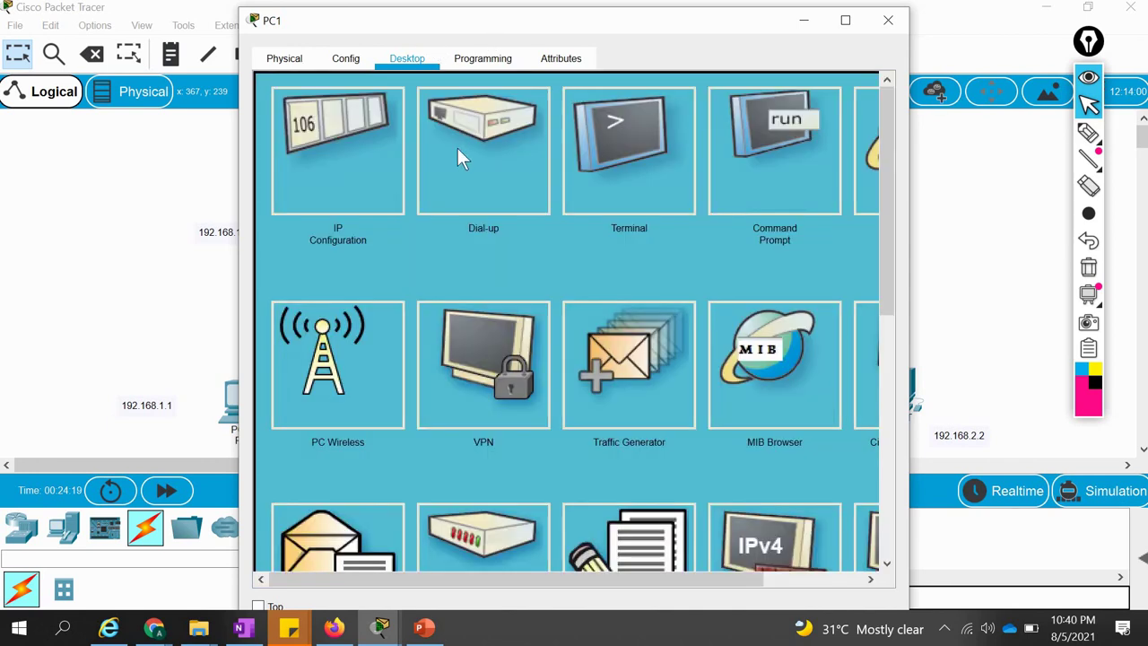
click(359, 153)
drag(505, 251, 397, 255)
text(1)
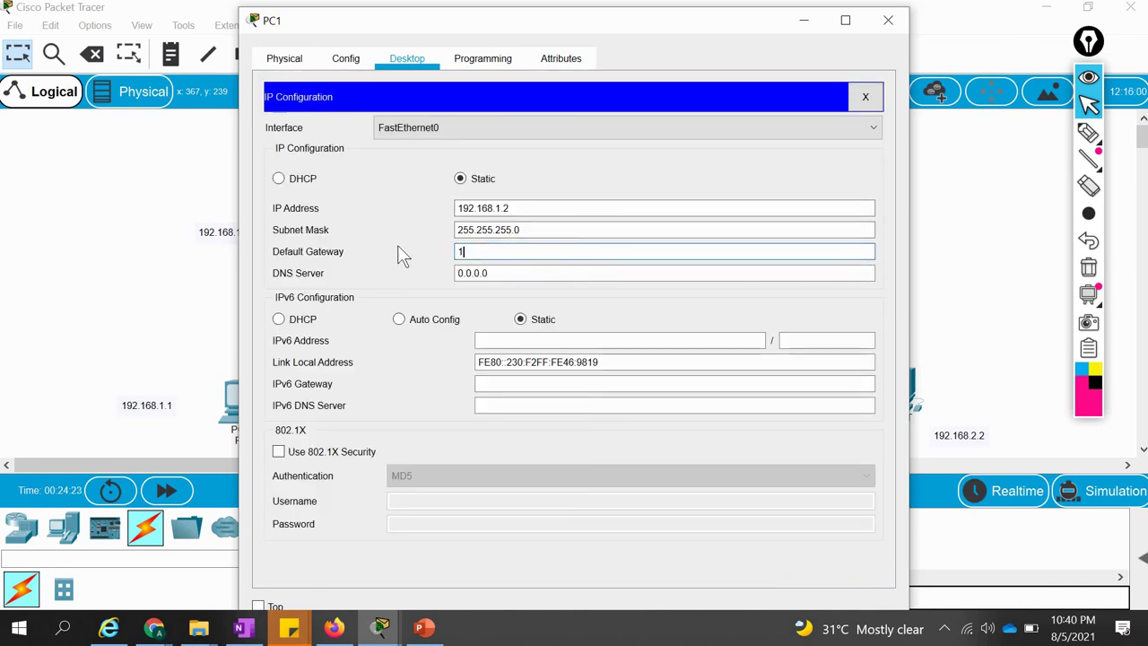
text(92.168.1.3)
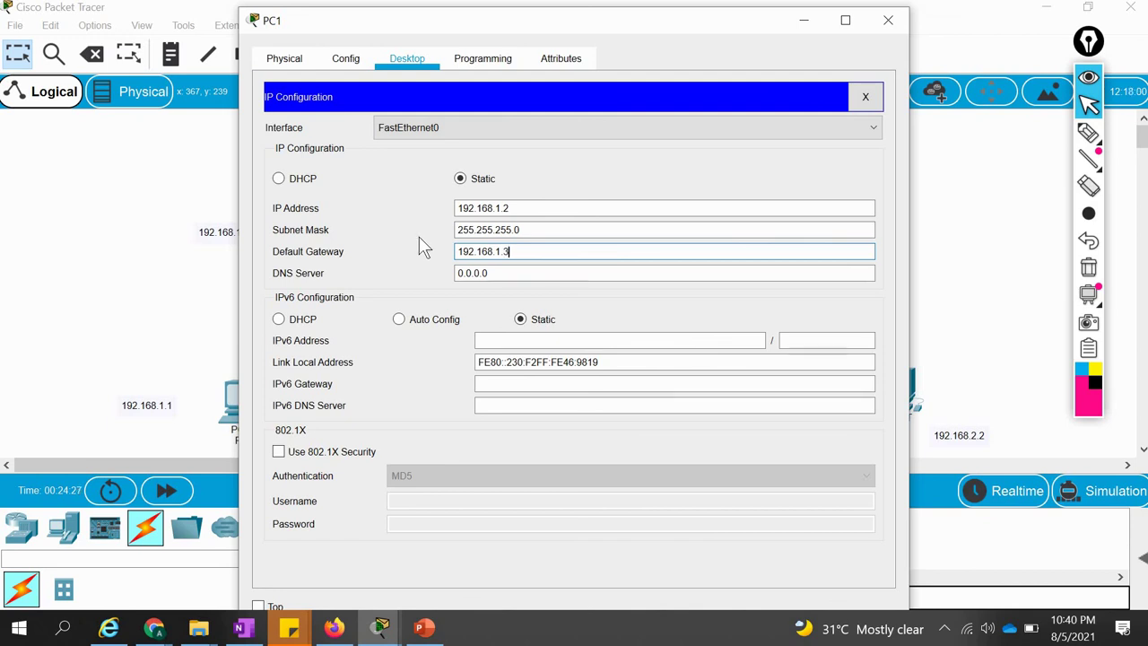
click(615, 169)
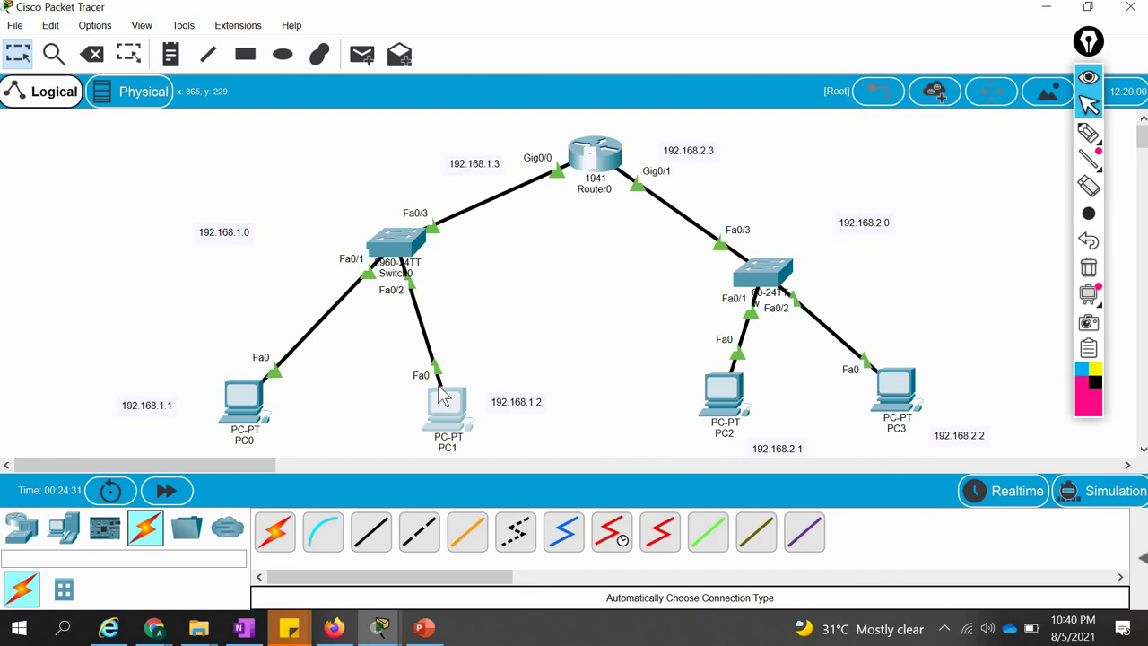
Repeat the ping to 192.168.2.1 from PC1's command prompt.
click(449, 400)
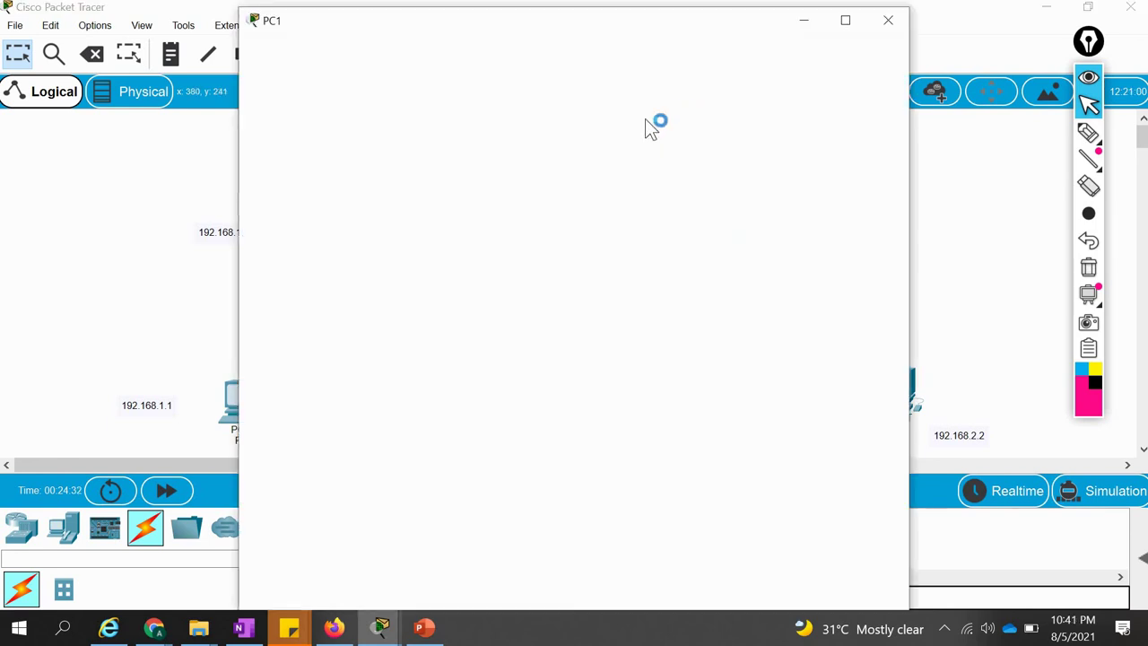
click(757, 146)
key(Up)
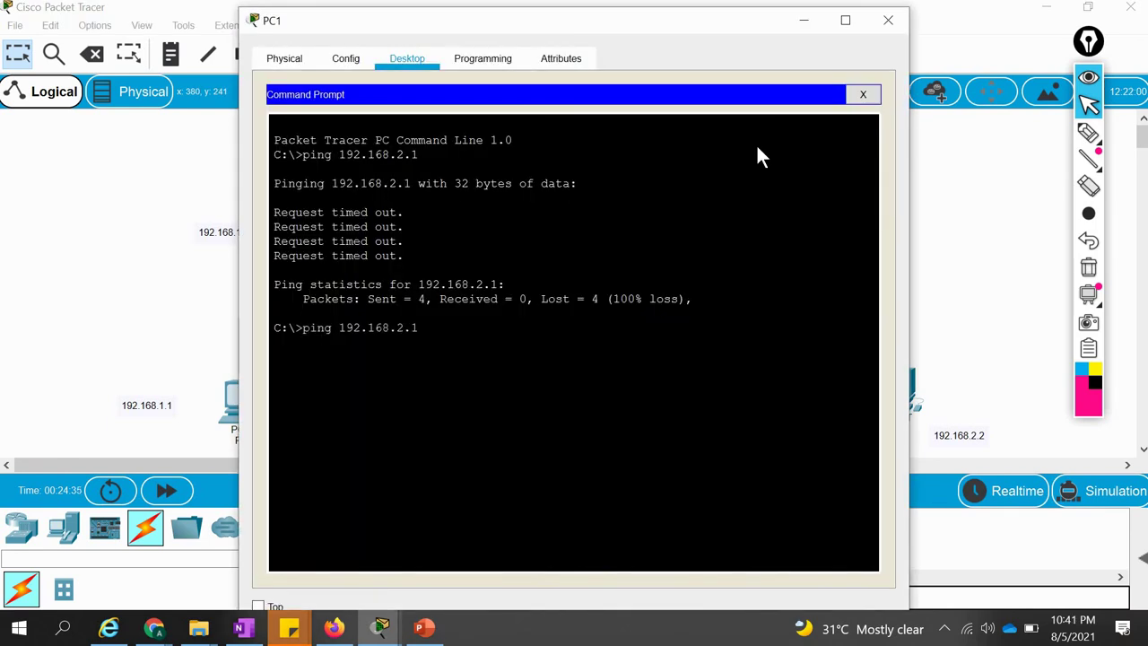
key(Return)
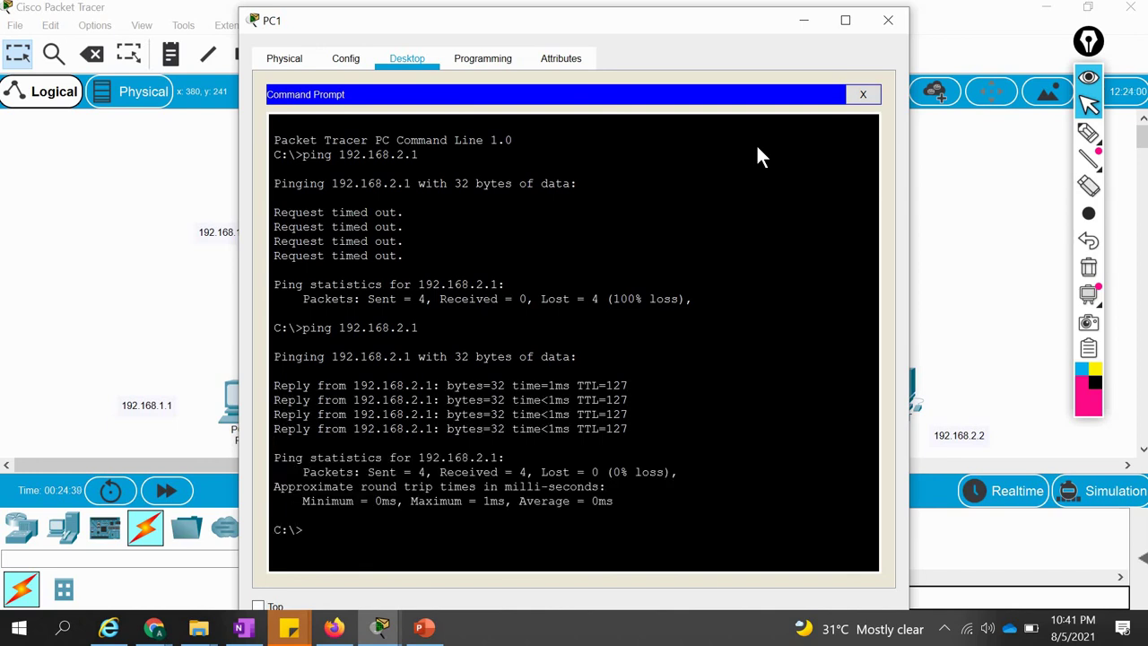
Open PC3's IP configuration to examine its default gateway, and close the window.
click(947, 187)
click(897, 387)
click(316, 146)
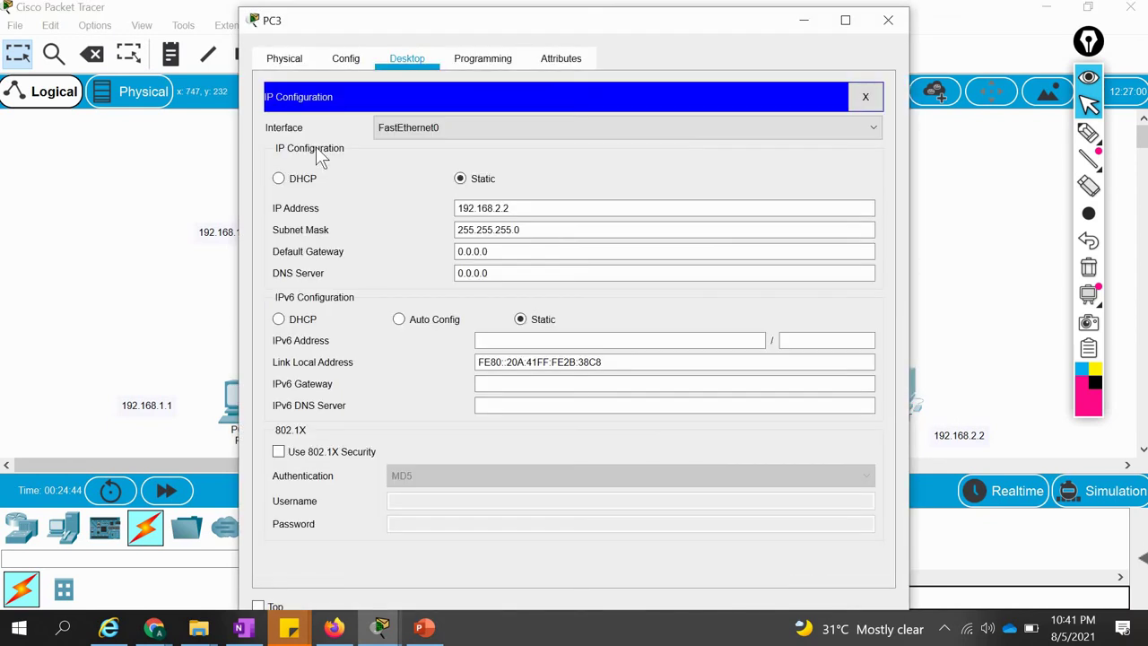
click(888, 20)
Ping PC3's address 192.168.2.2 from PC1's command prompt.
click(440, 412)
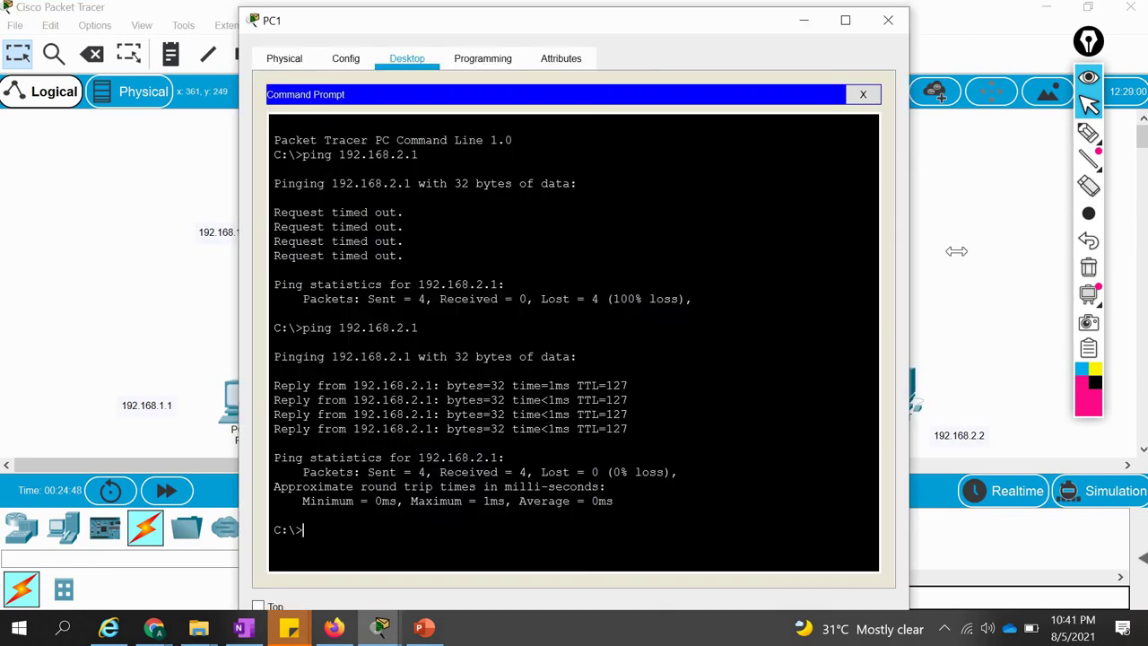
text(ping)
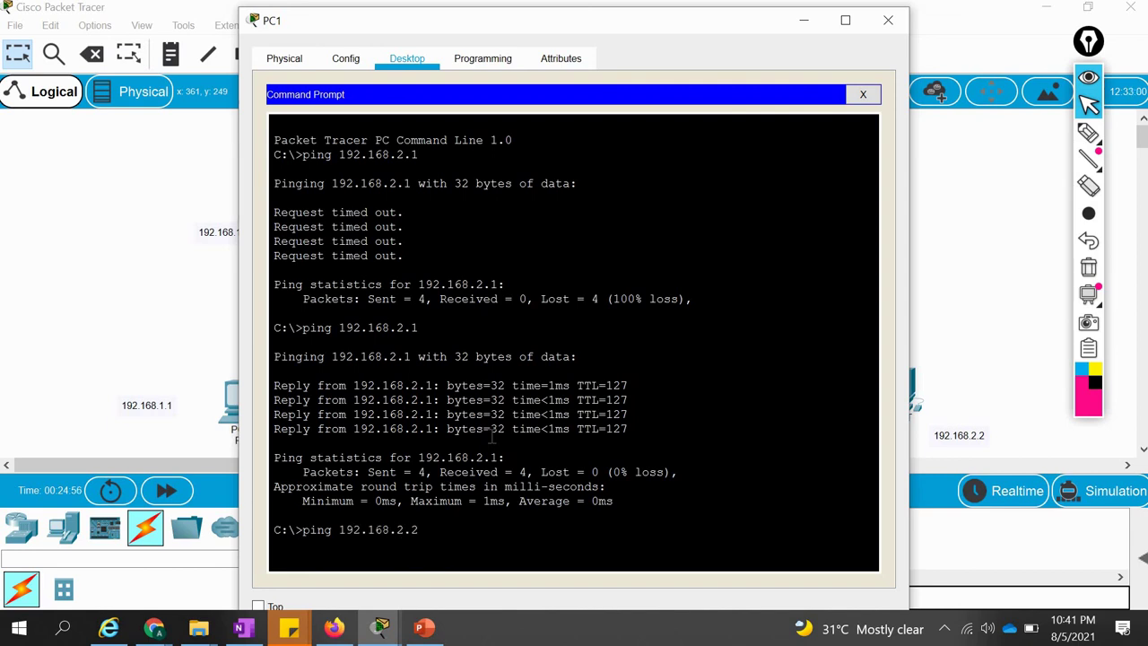
text(192.168.2.2)
key(Return)
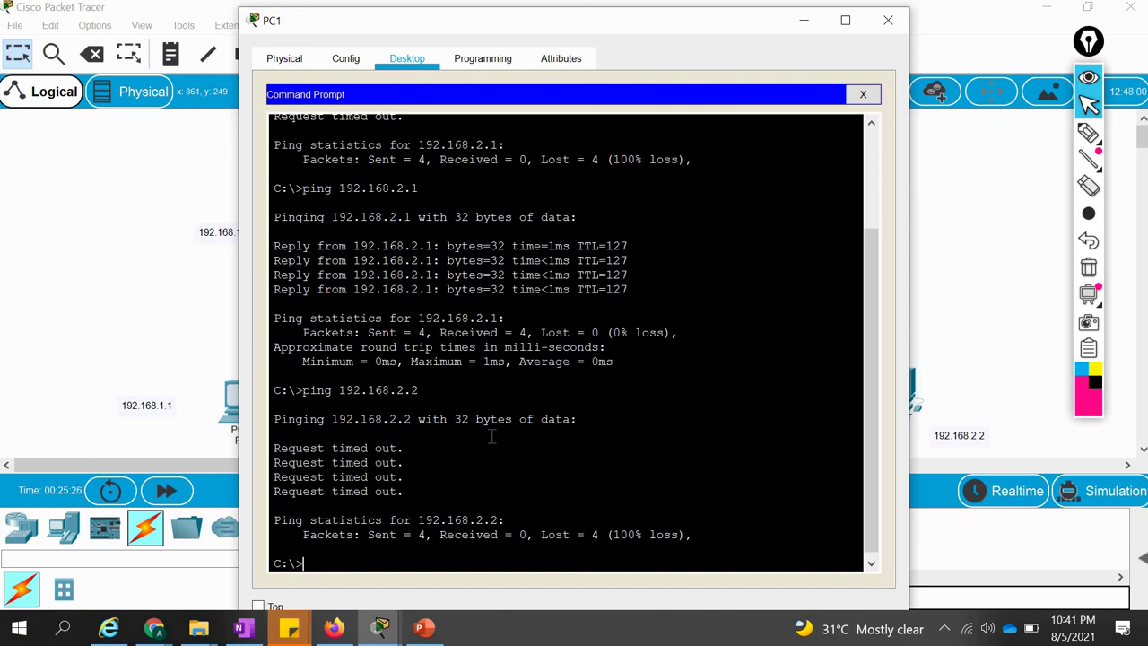
Draw a freehand annotation path from PC1 through Router0 to PC3 and write "ICMP" beneath it.
click(1022, 215)
click(1085, 136)
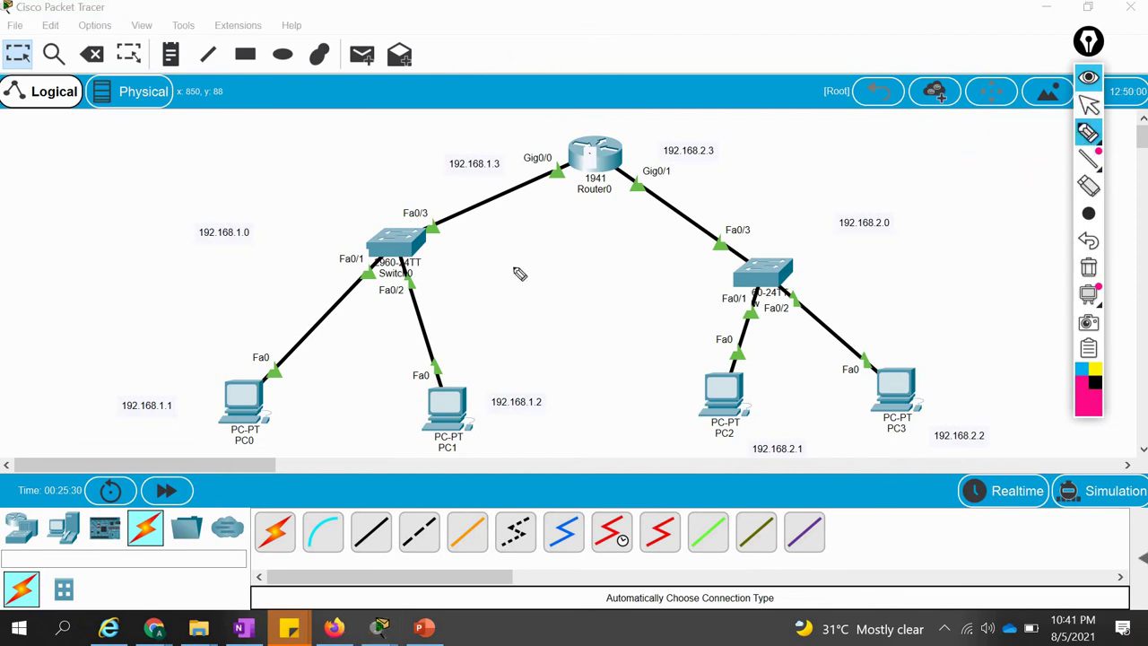
mouse_move(489, 438)
mouse_down()
mouse_move(463, 350)
mouse_move(455, 225)
mouse_move(535, 159)
mouse_move(617, 132)
mouse_move(728, 196)
mouse_up()
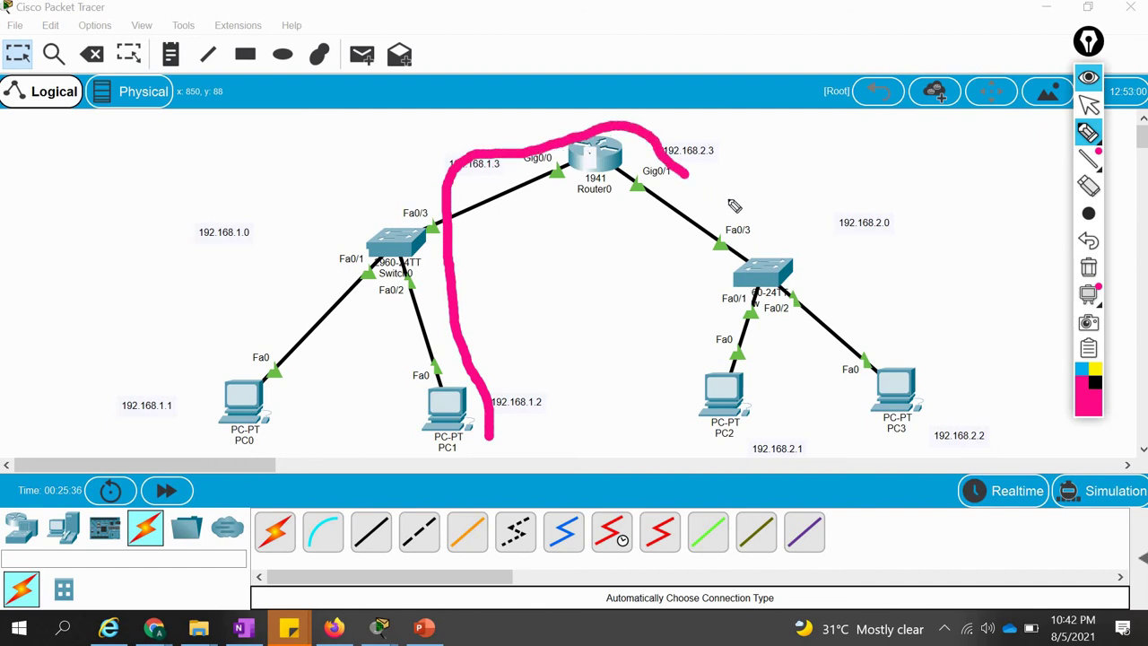
drag(781, 235, 932, 363)
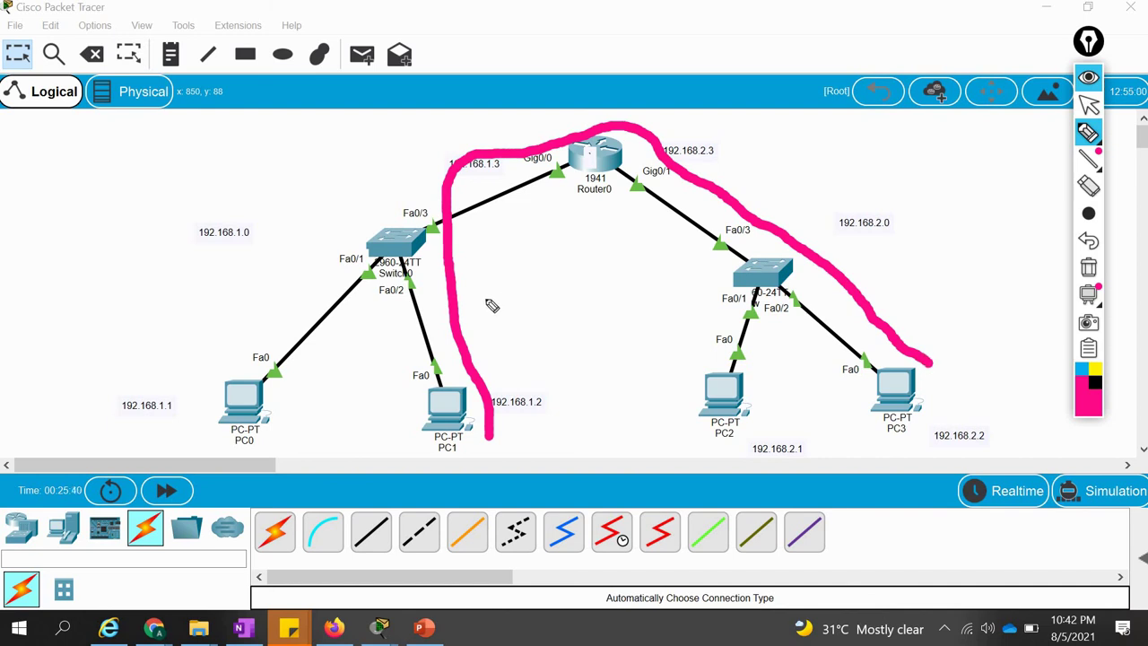
mouse_move(501, 355)
mouse_down()
mouse_move(485, 298)
mouse_move(468, 311)
mouse_up()
drag(503, 364, 538, 285)
mouse_move(579, 341)
mouse_down()
mouse_move(572, 310)
mouse_move(601, 283)
mouse_move(616, 356)
mouse_move(632, 343)
mouse_move(630, 305)
mouse_up()
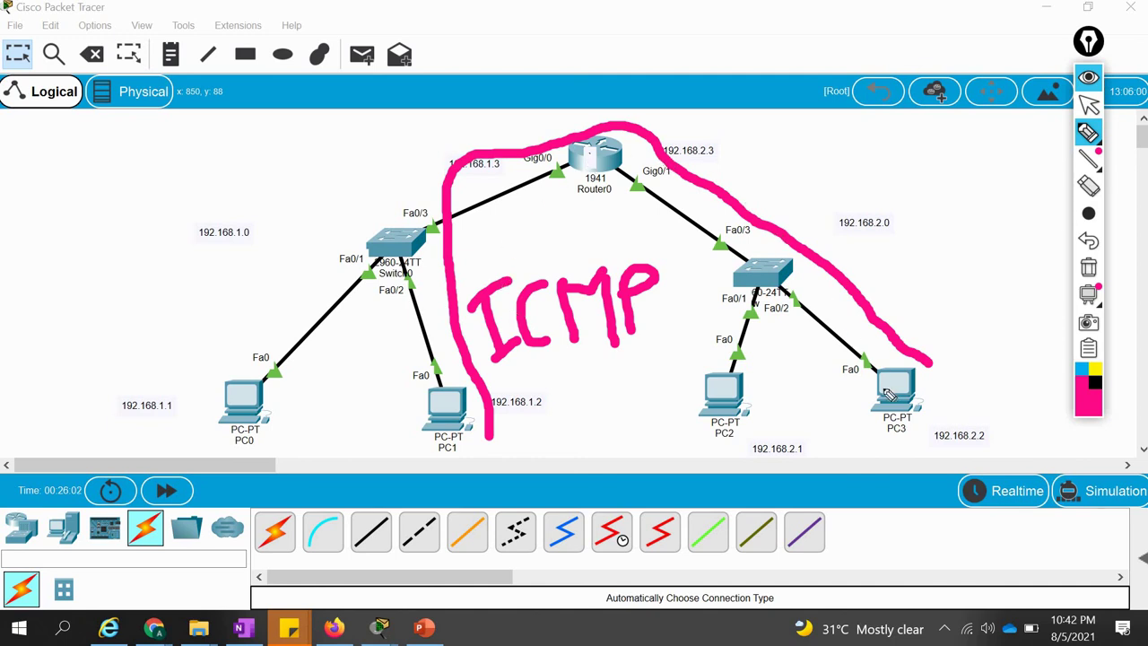
Draw an arrow leaving PC3 and one beside PC1, and circle PC3.
click(953, 388)
mouse_move(920, 287)
mouse_down()
mouse_move(892, 258)
mouse_move(894, 295)
mouse_move(895, 261)
mouse_move(937, 270)
mouse_up()
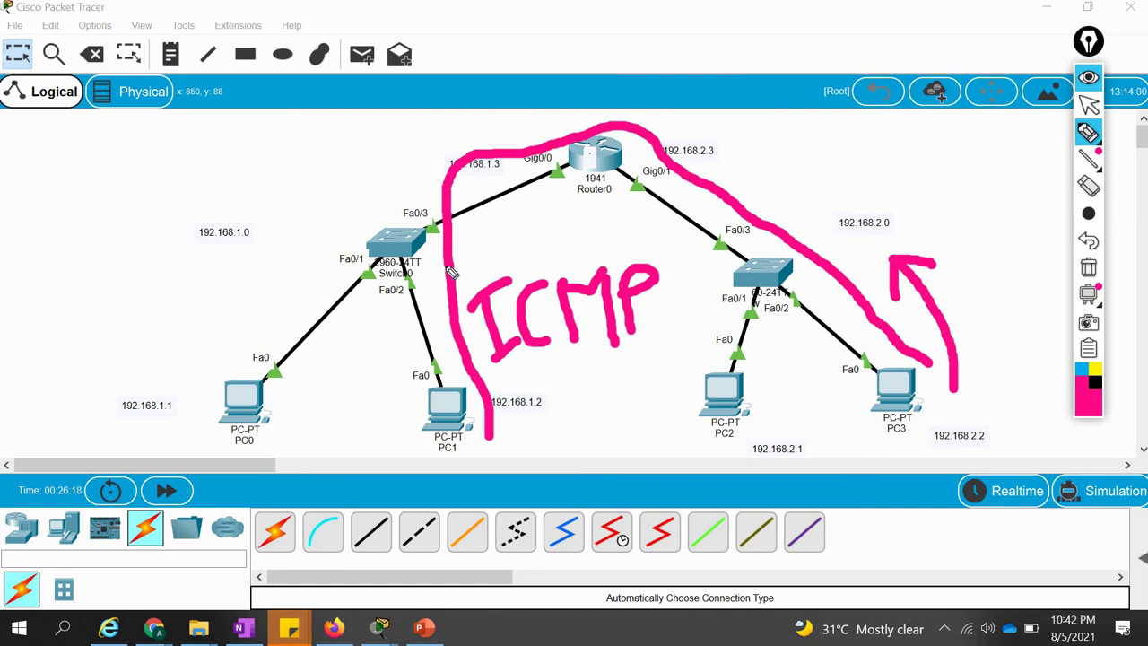
mouse_move(370, 385)
mouse_down()
mouse_move(389, 443)
mouse_move(351, 421)
mouse_move(389, 436)
mouse_up()
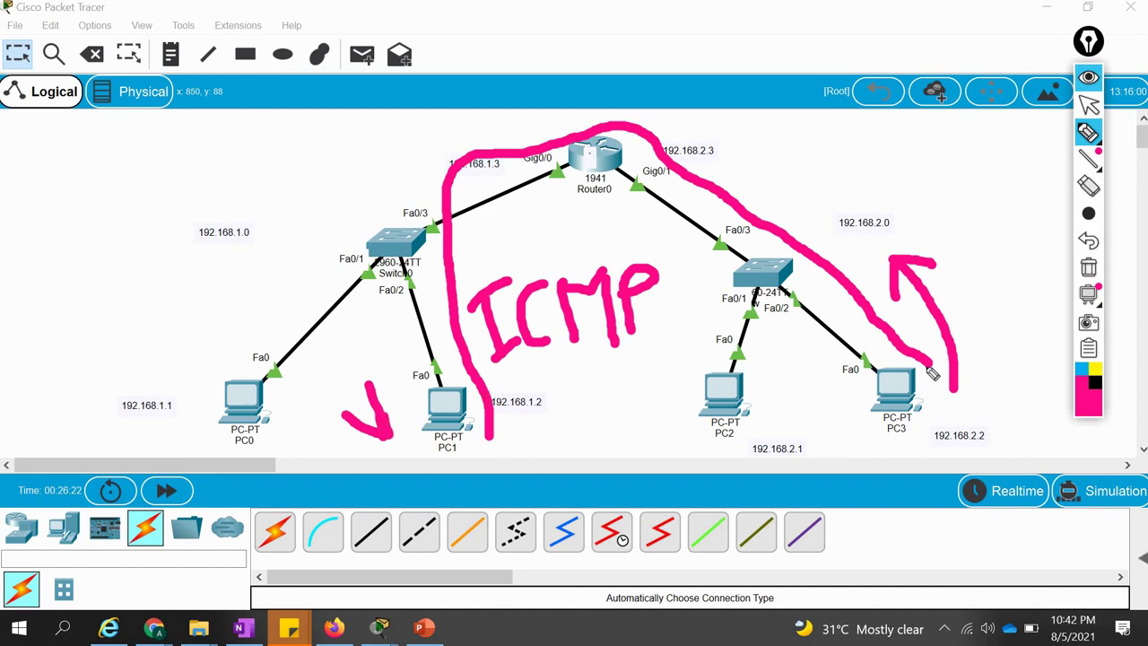
mouse_move(866, 381)
mouse_down()
mouse_move(989, 376)
mouse_move(872, 352)
mouse_move(862, 363)
mouse_move(930, 359)
mouse_move(986, 327)
mouse_up()
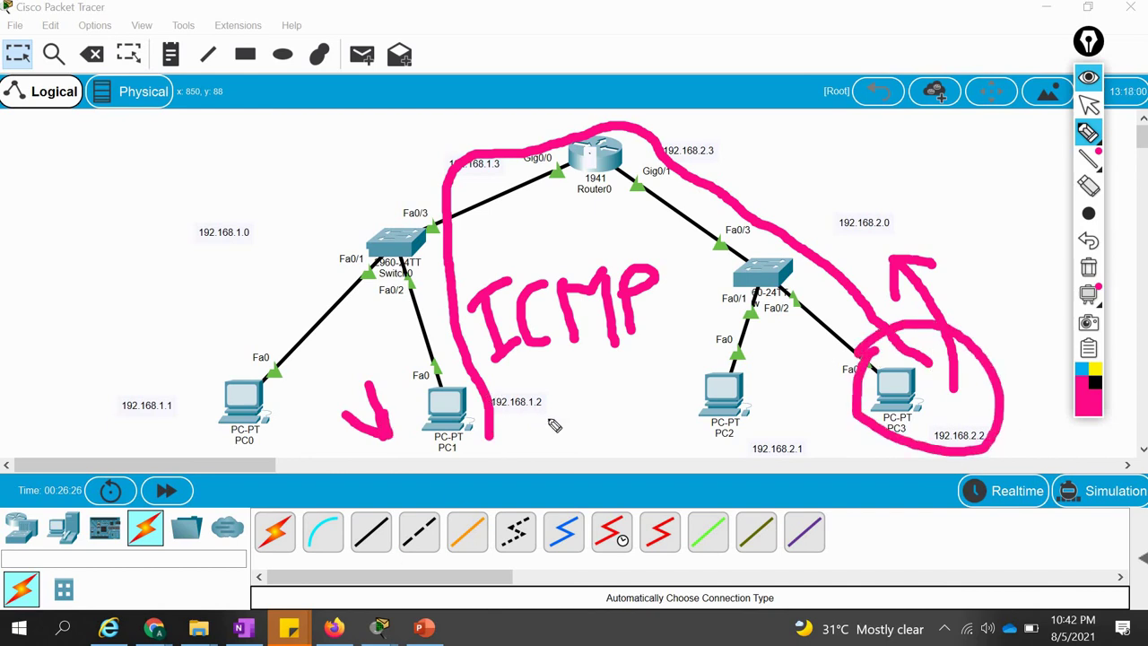
Trace the request and reply paths between PC1 and PC3, and clear all annotations from the topology.
mouse_move(505, 320)
mouse_down()
mouse_move(529, 212)
mouse_move(662, 176)
mouse_move(837, 334)
mouse_up()
mouse_move(986, 312)
mouse_down()
mouse_move(888, 199)
mouse_move(638, 128)
mouse_up()
drag(419, 284, 409, 301)
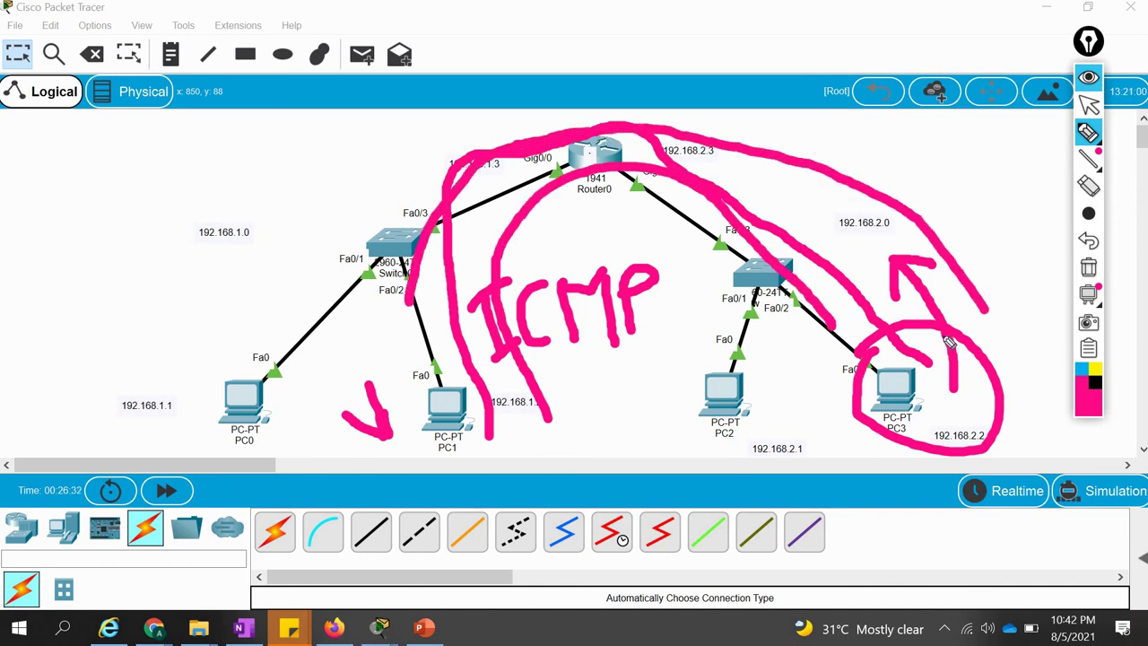
mouse_move(941, 333)
mouse_down()
mouse_move(959, 473)
mouse_move(884, 314)
mouse_move(1022, 375)
mouse_move(1049, 323)
mouse_up()
click(1086, 271)
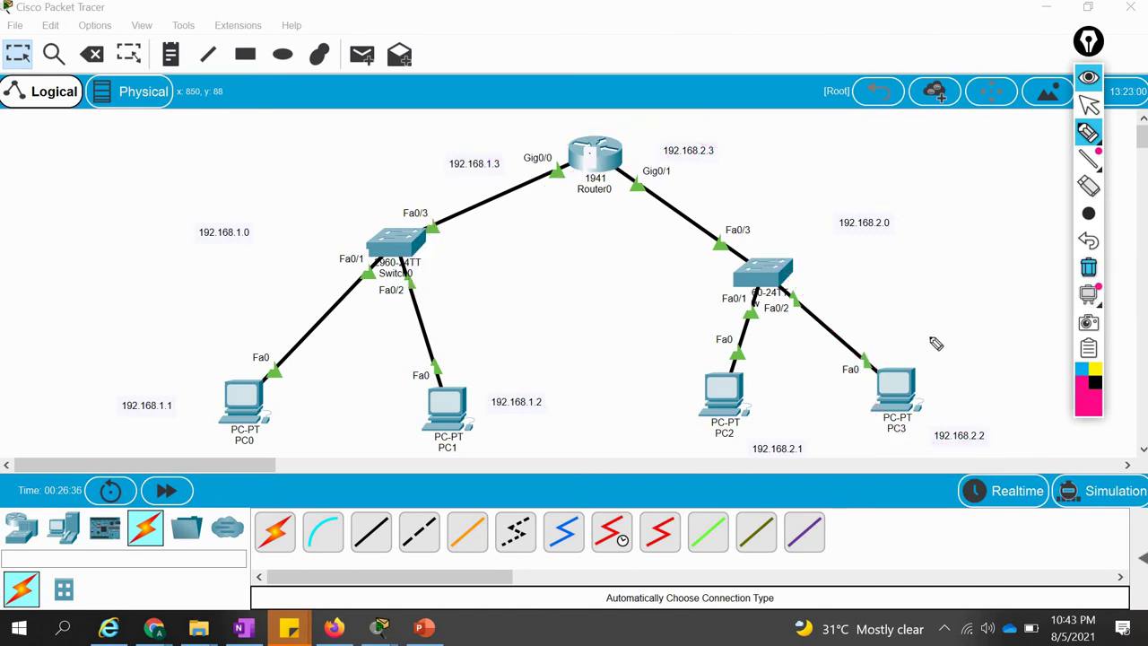
click(1088, 105)
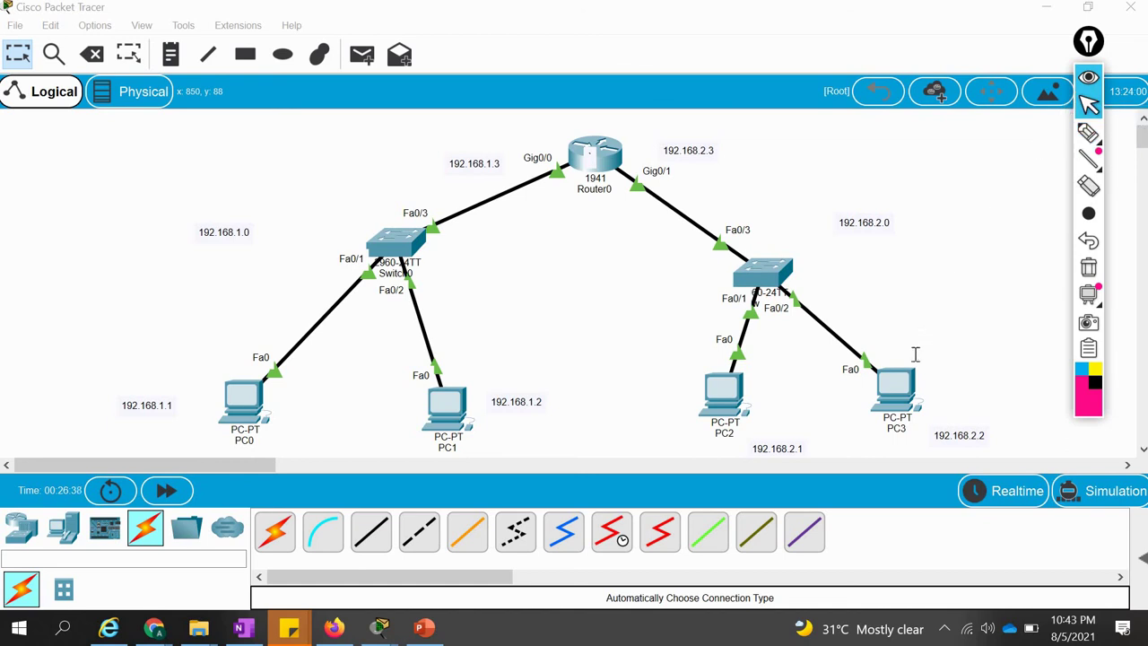
Set PC3's default gateway to 192.168.2.3 in its IP configuration and close the window.
click(903, 387)
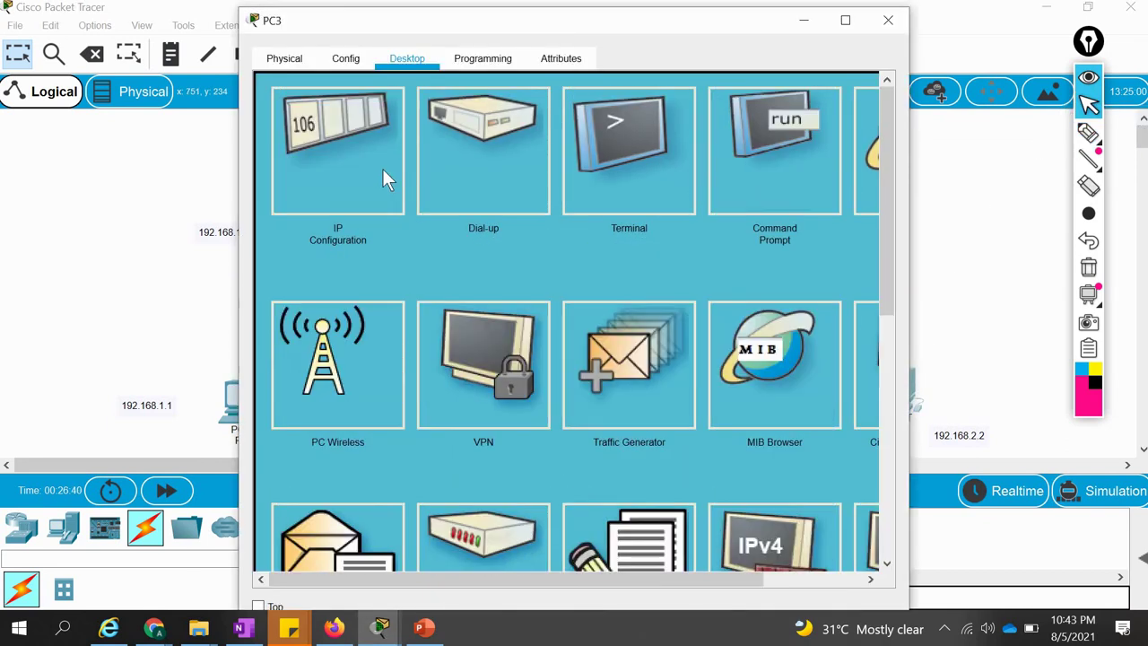
click(400, 193)
click(501, 251)
key(BackSpace)
key(BackSpace)
key(BackSpace)
key(BackSpace)
key(BackSpace)
key(BackSpace)
key(BackSpace)
text(192.168.)
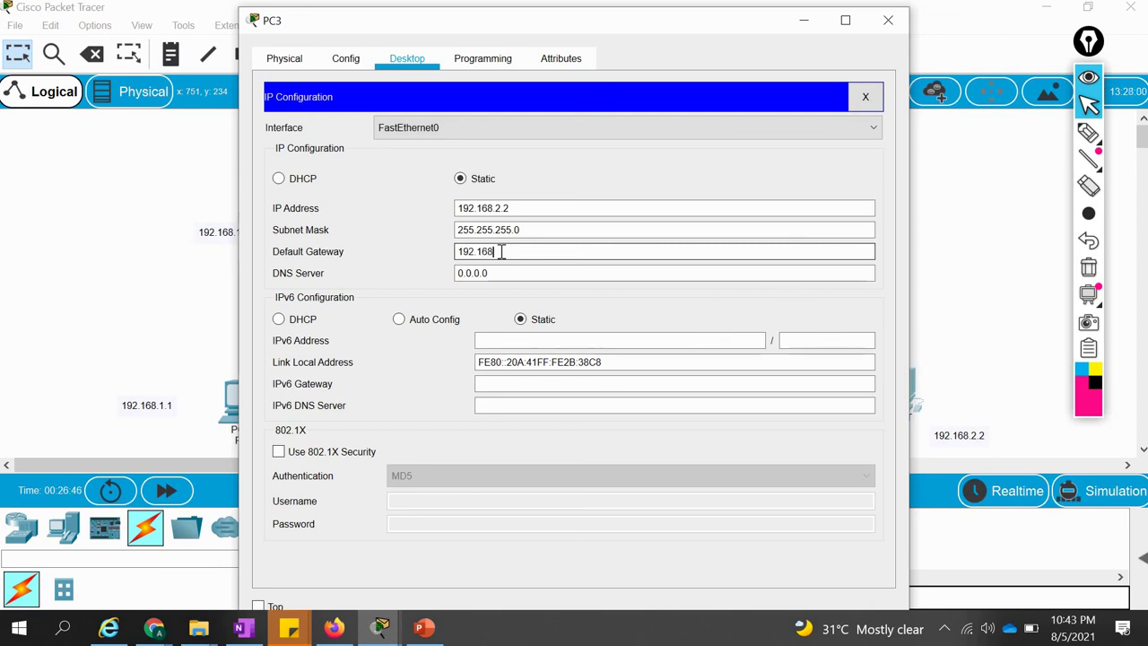
text(2.3)
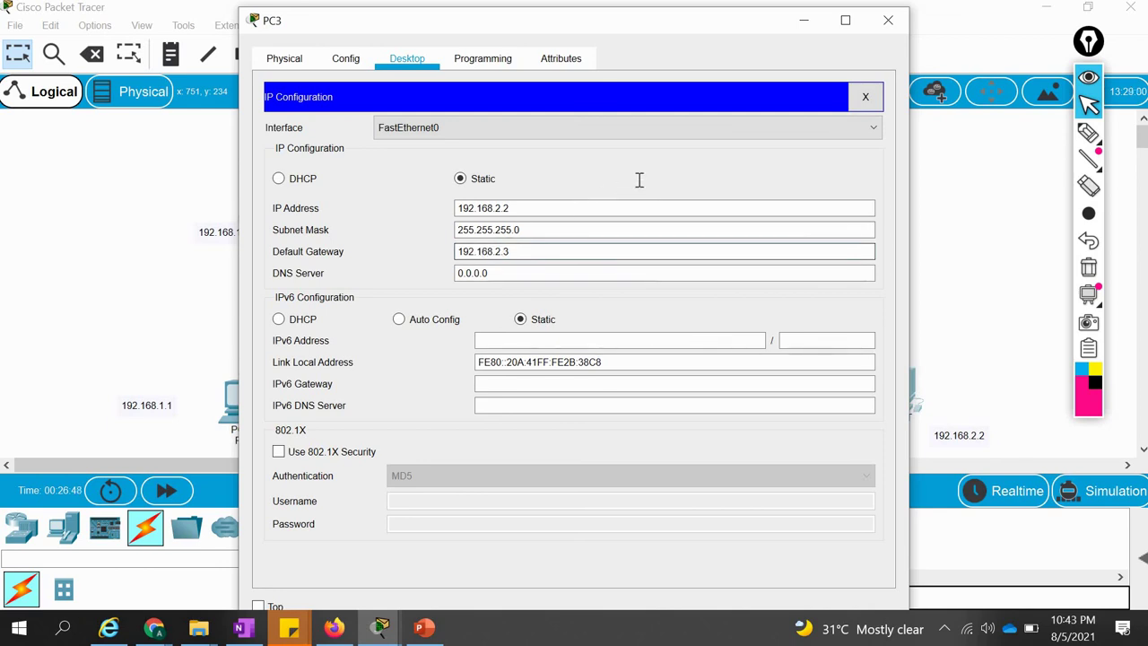
click(888, 20)
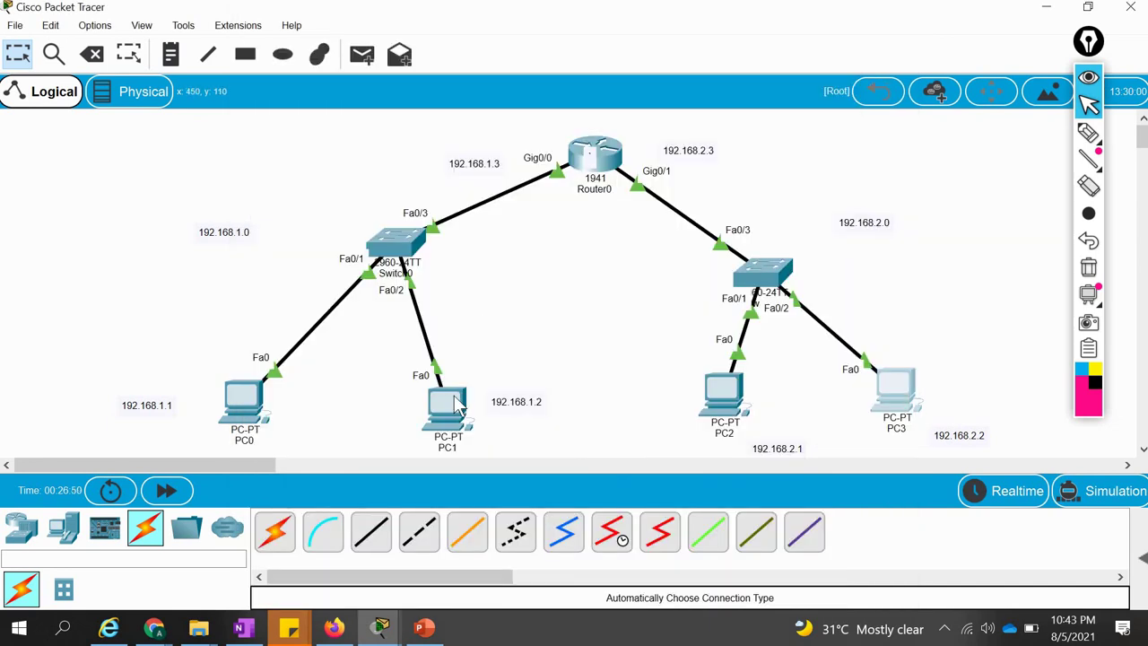
Repeat the ping to 192.168.2.2 from PC1's command prompt and return to the topology.
click(453, 400)
key(Up)
key(Return)
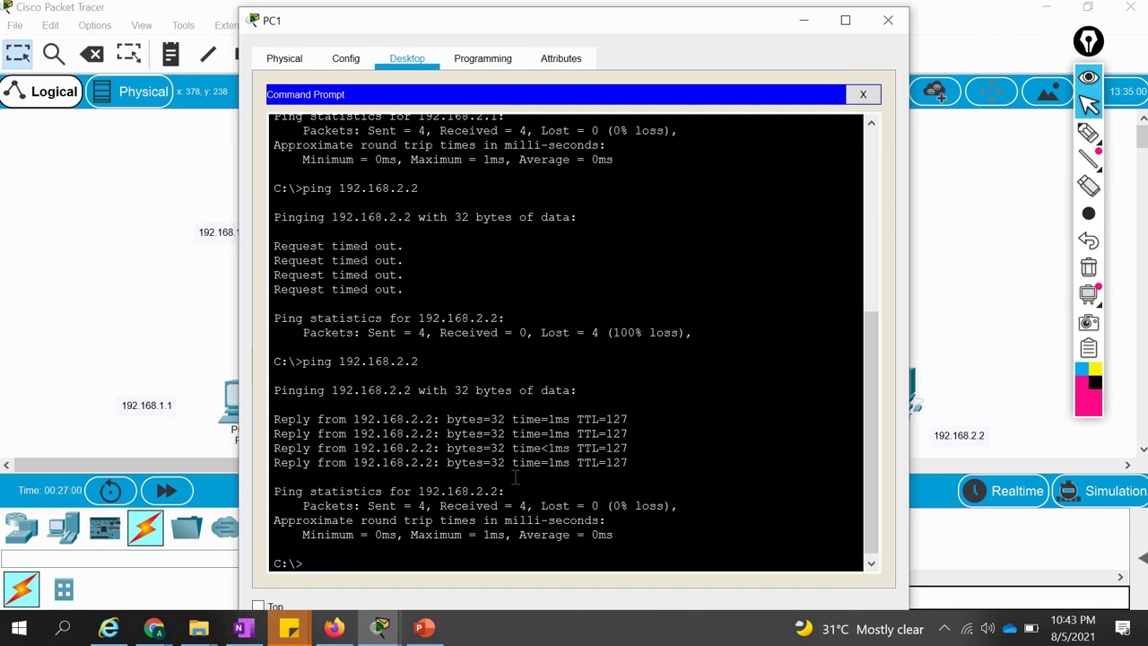
click(949, 321)
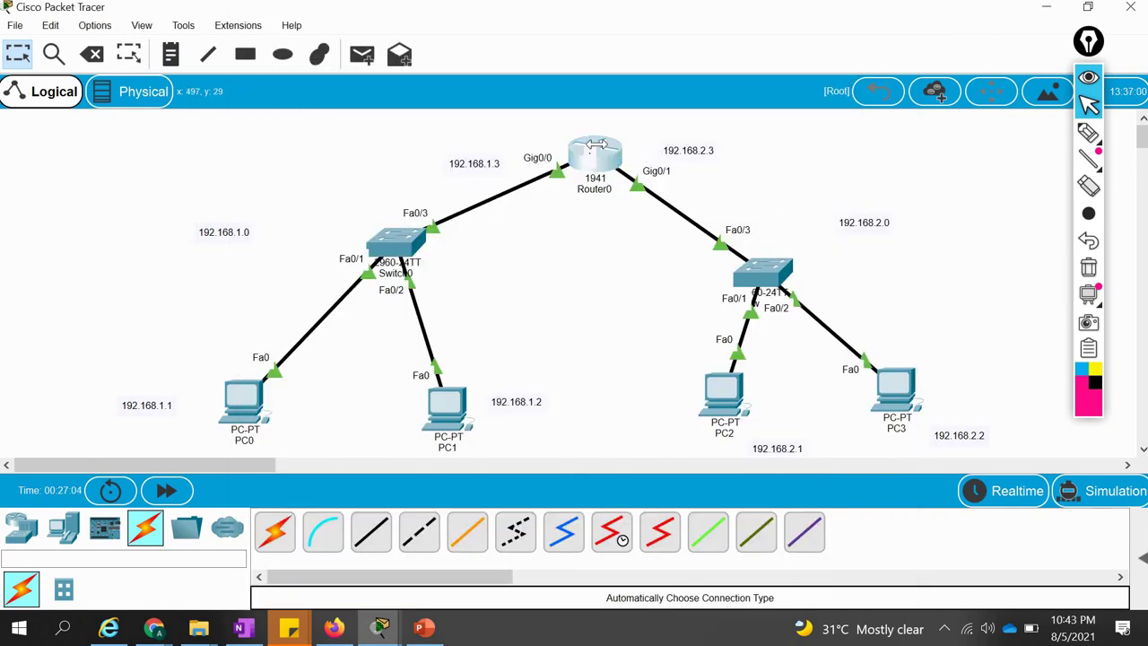
Open Router0's CLI and leave interface configuration mode with the end command.
click(595, 148)
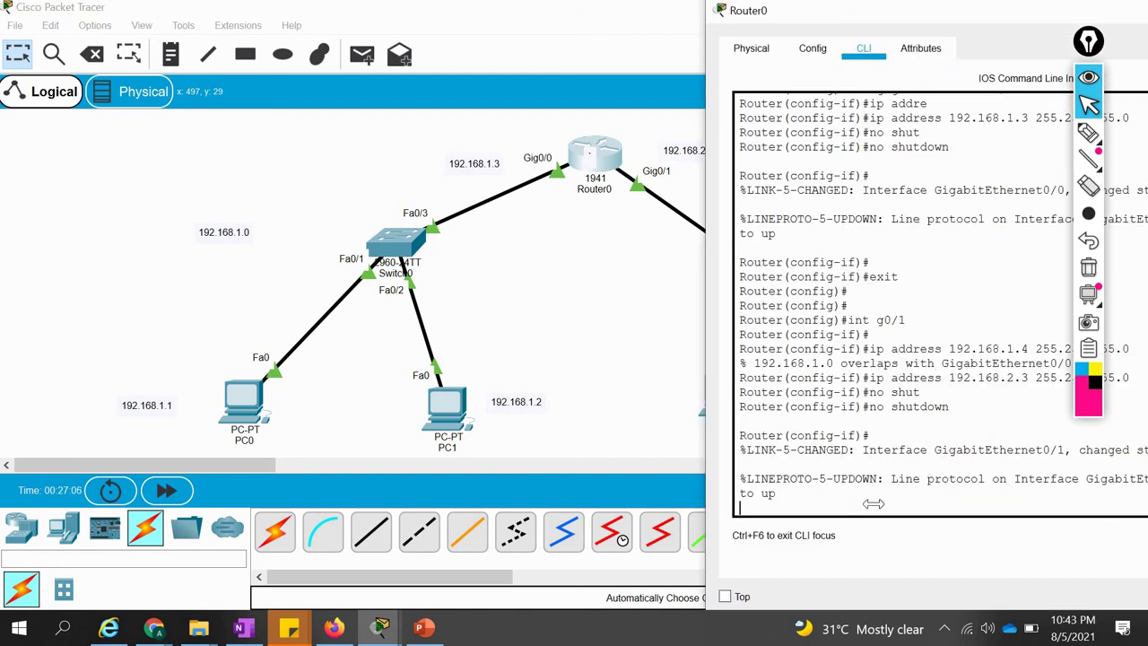
key(Return)
key(Return)
key(Return)
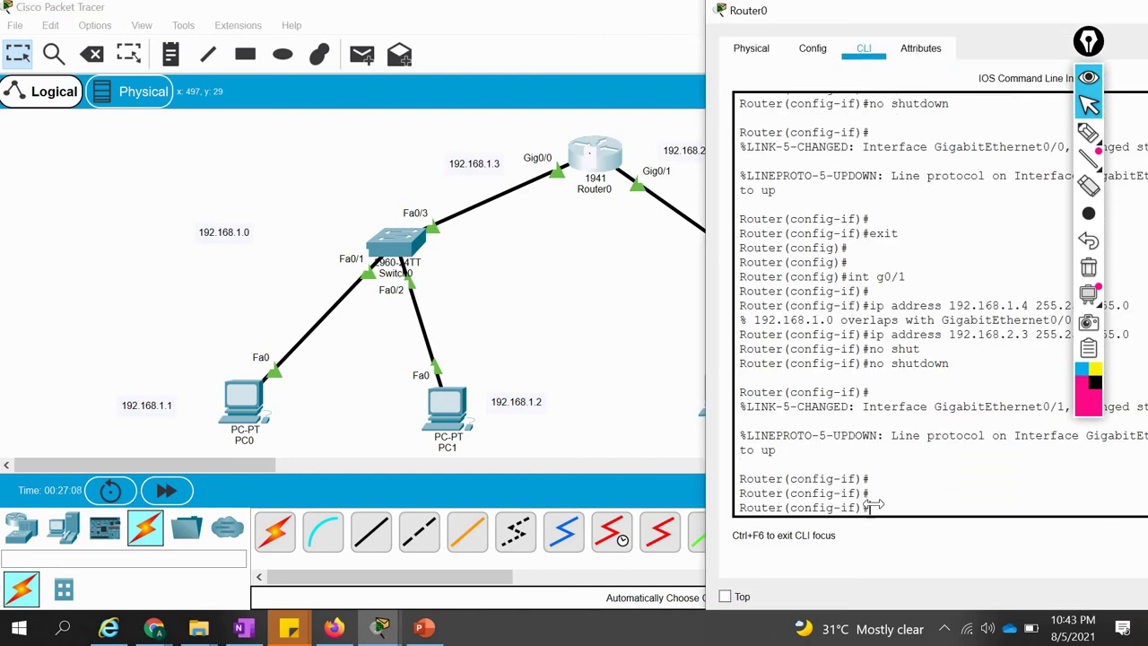
text(end)
key(Return)
key(Return)
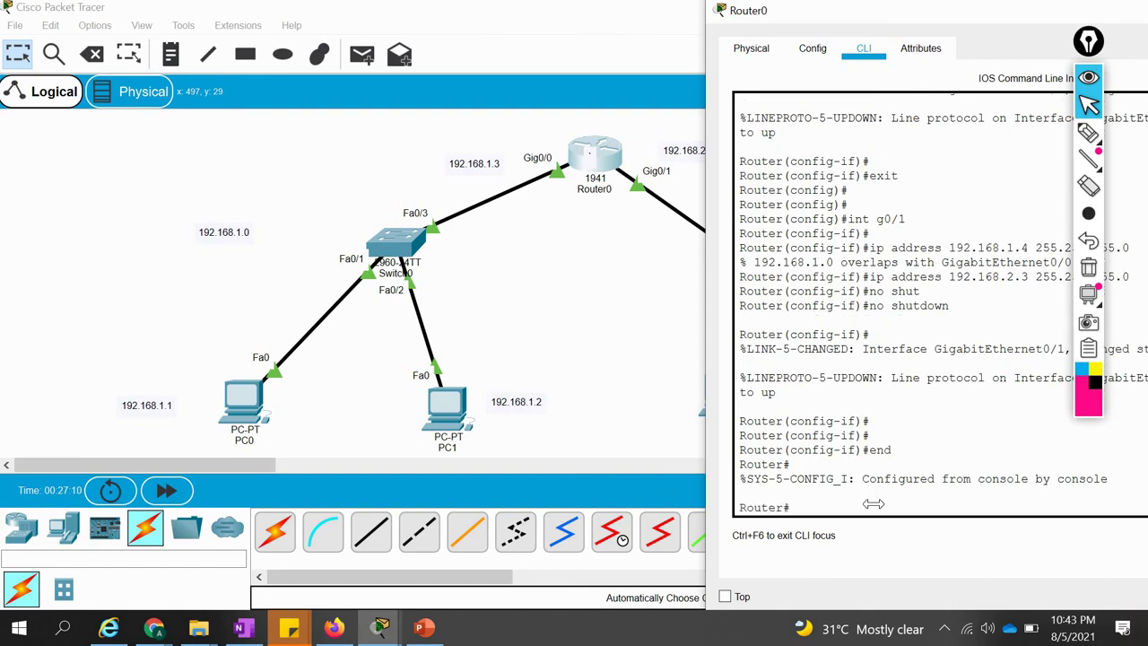
Run sh ip int br on Router0 and move its window so the whole interface table can be read.
text(sh ip int br)
key(Return)
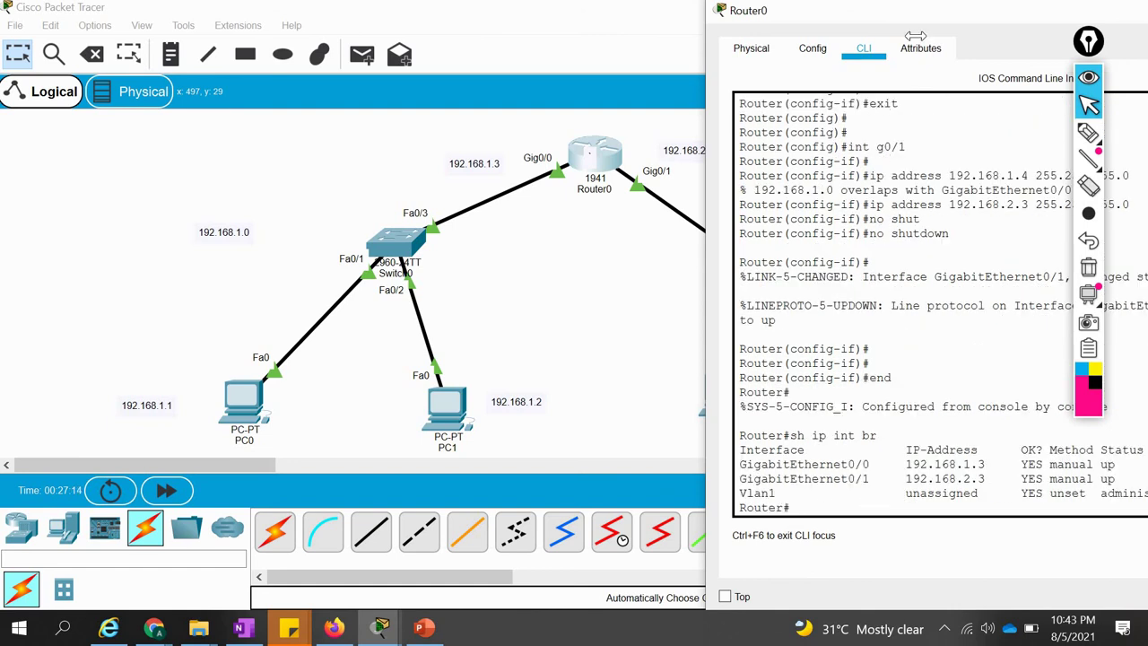
drag(919, 20, 624, 46)
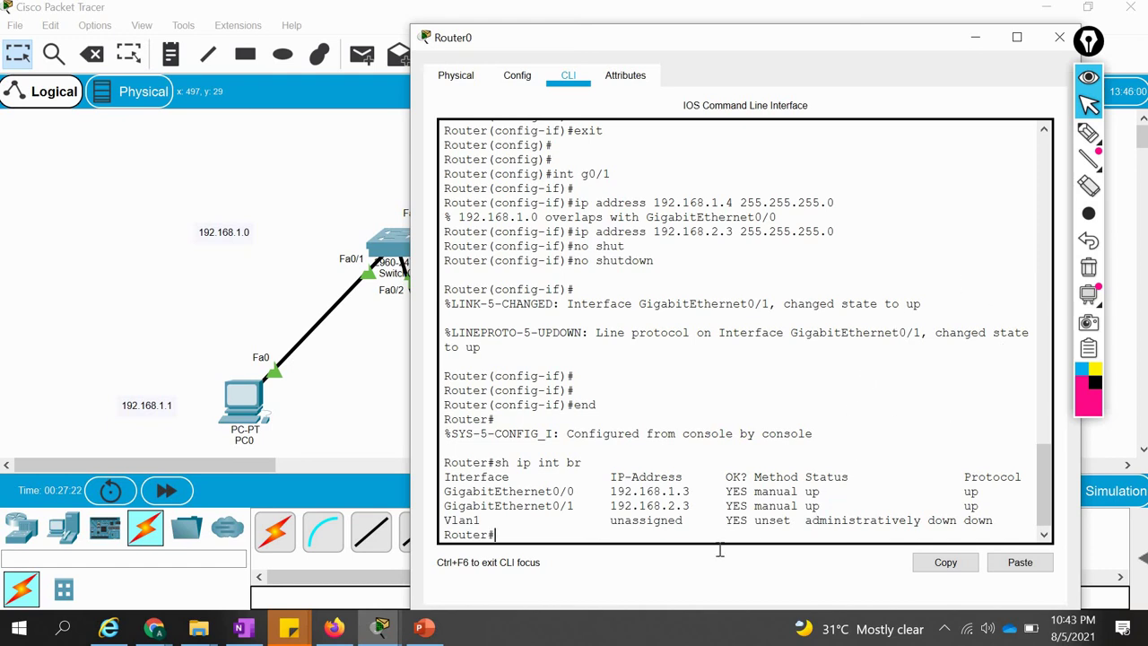
Run sh ip route on Router0 and examine the connected and local routes of the 192.168.1.0 network.
key(Return)
key(Return)
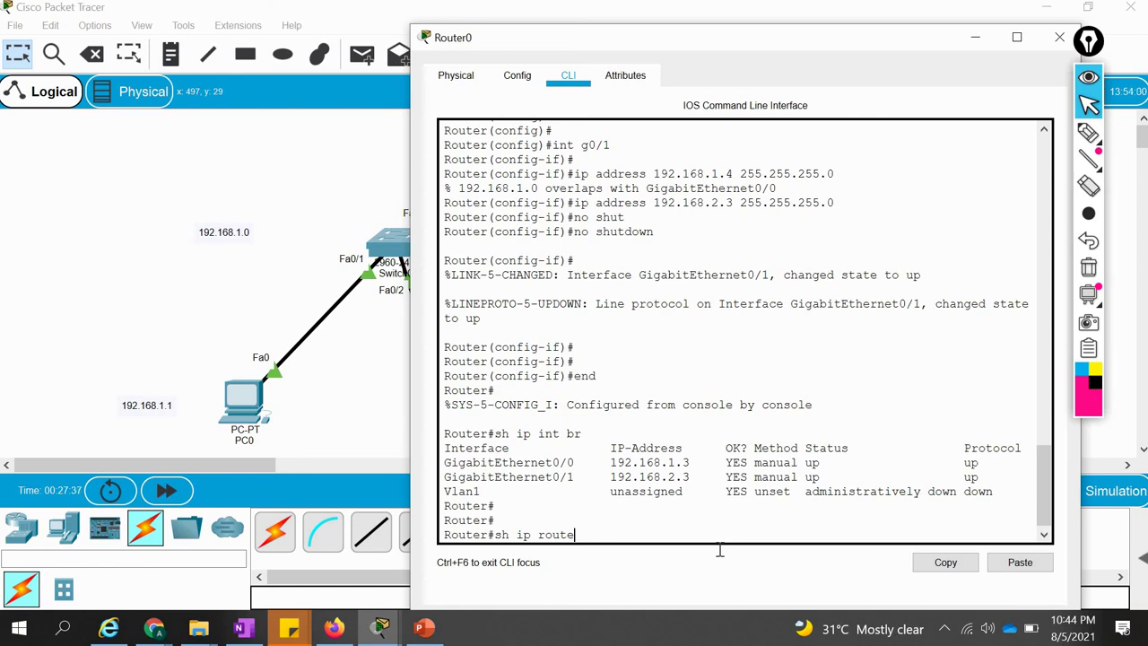
key(Return)
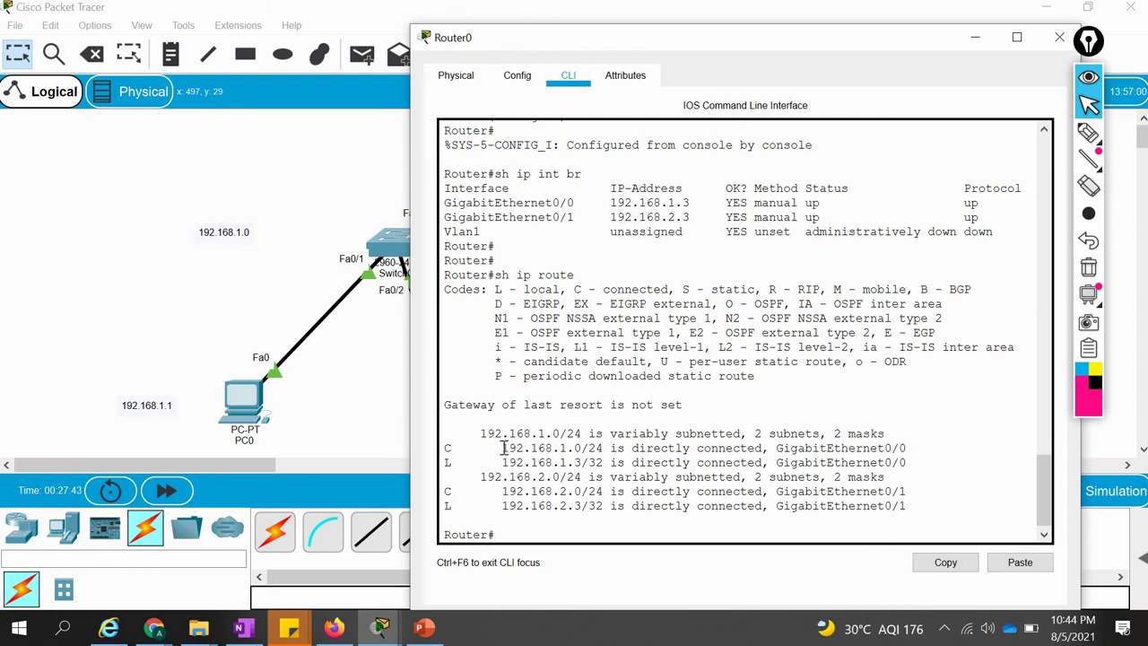
mouse_move(502, 446)
mouse_down()
mouse_move(592, 446)
mouse_move(502, 449)
mouse_up()
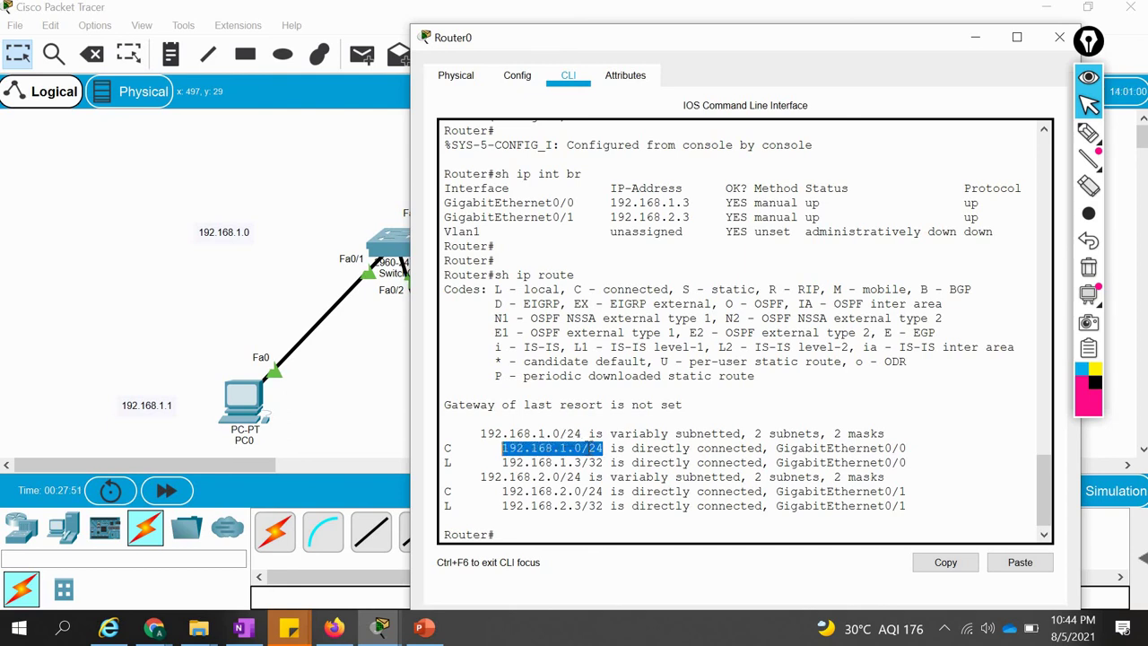
click(501, 462)
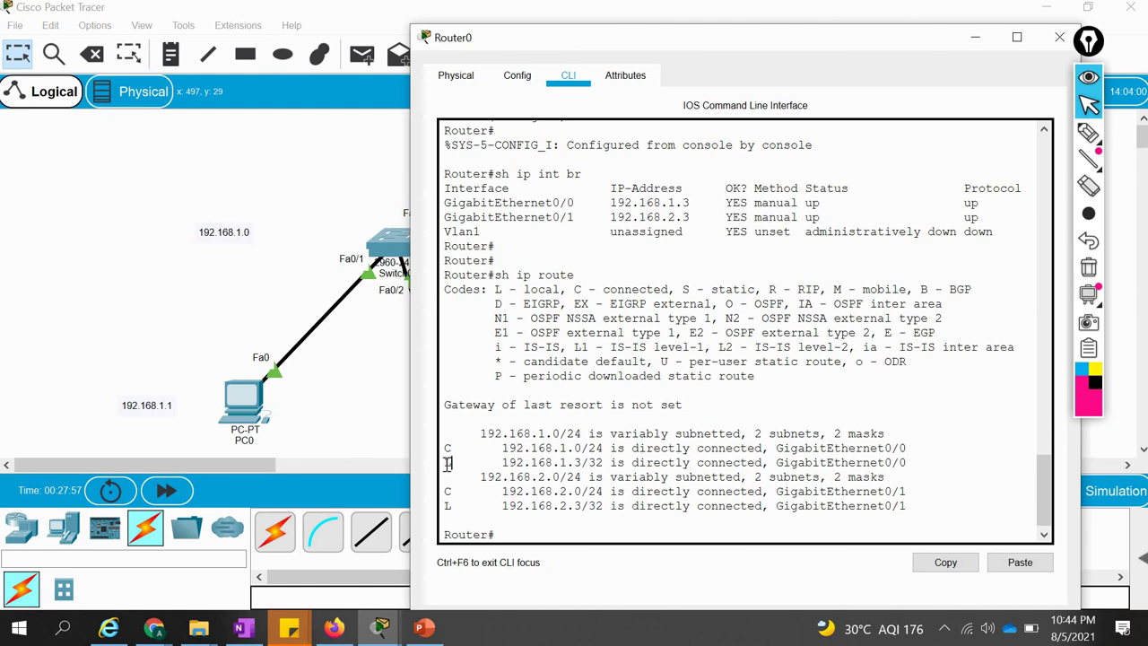
drag(502, 462, 645, 462)
drag(718, 459, 760, 462)
click(550, 176)
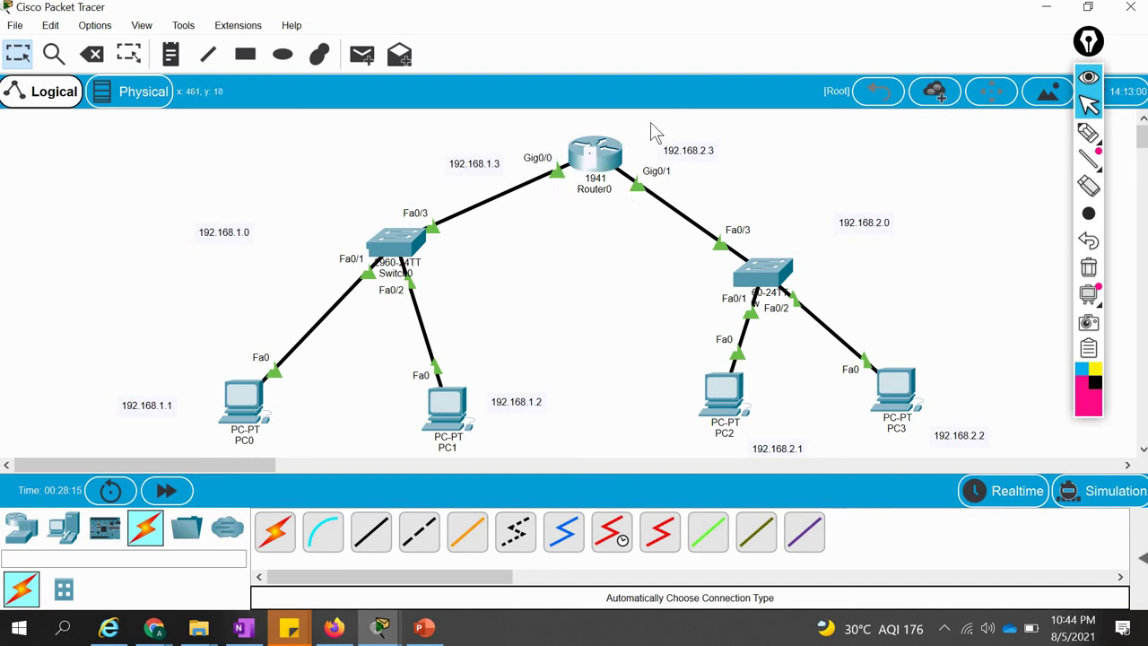
Reopen Router0's CLI to examine the routing table again, and return to the topology.
mouse_move(615, 142)
click(603, 152)
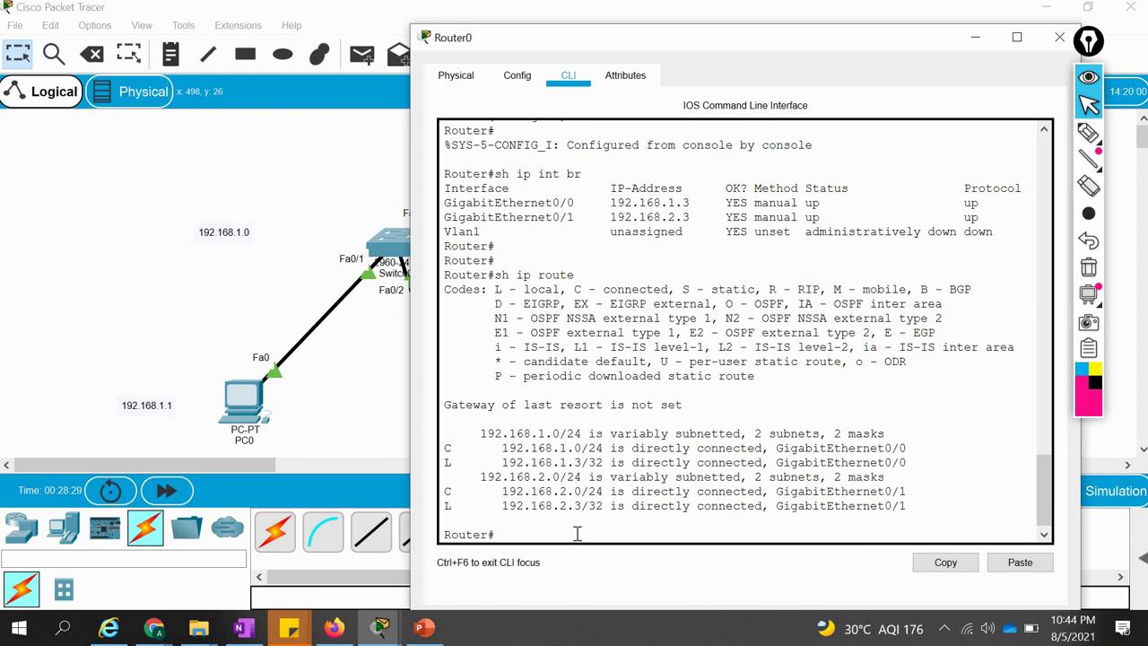
key(Return)
key(Return)
key(Return)
key(Return)
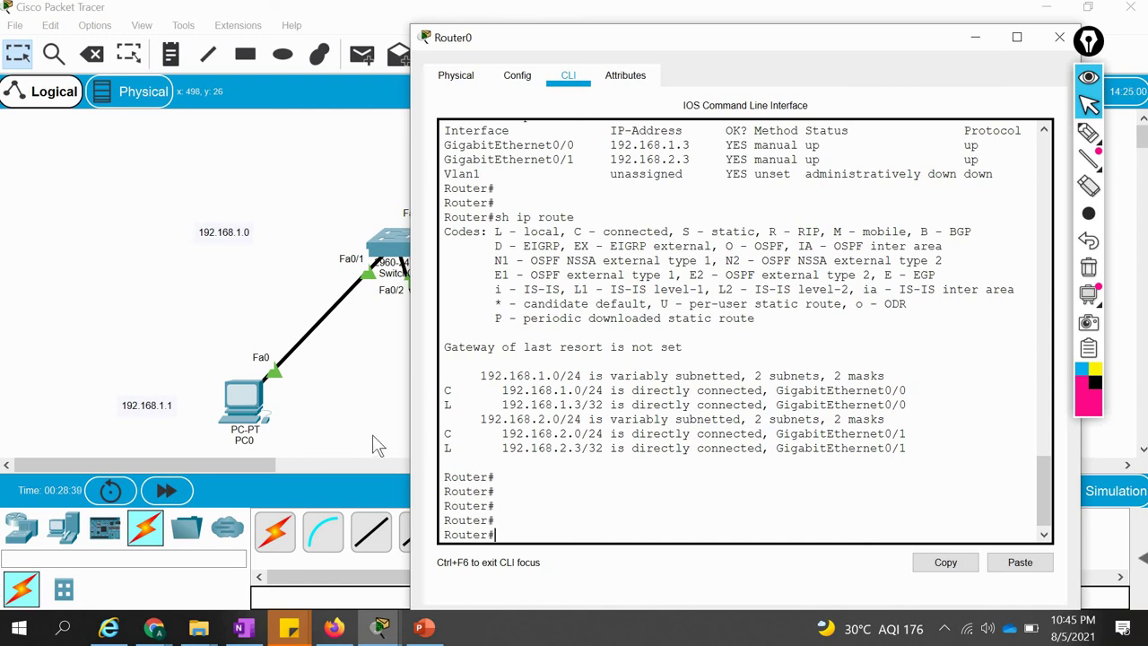
click(376, 432)
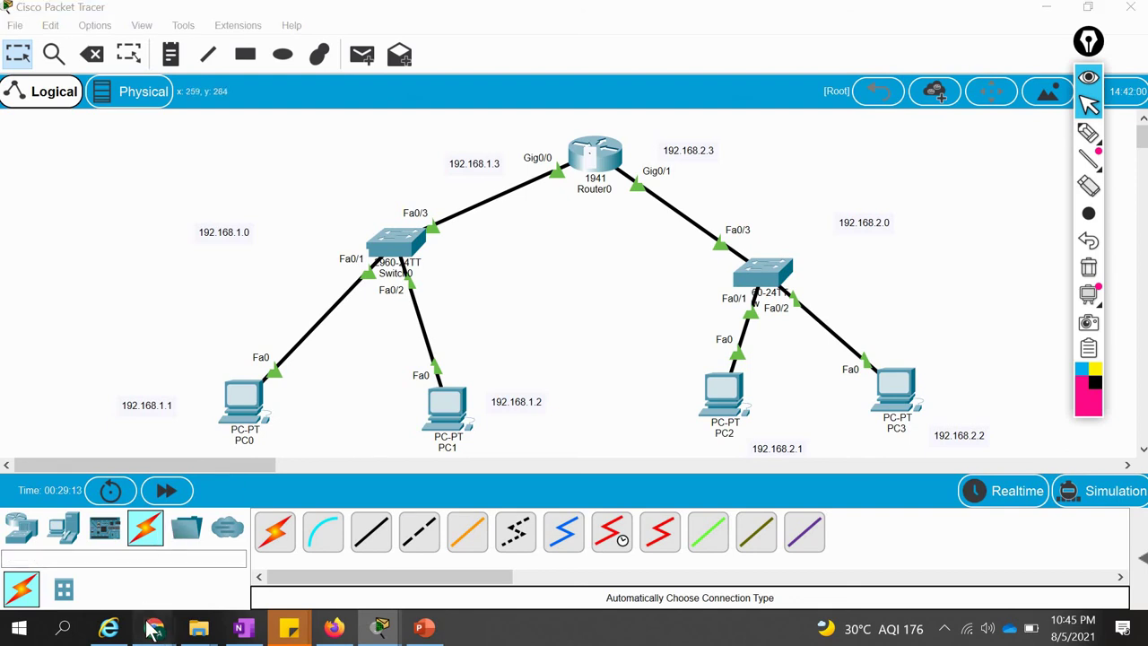
Switch to the Chrome window showing the news site and open instagram.com in it.
mouse_move(152, 630)
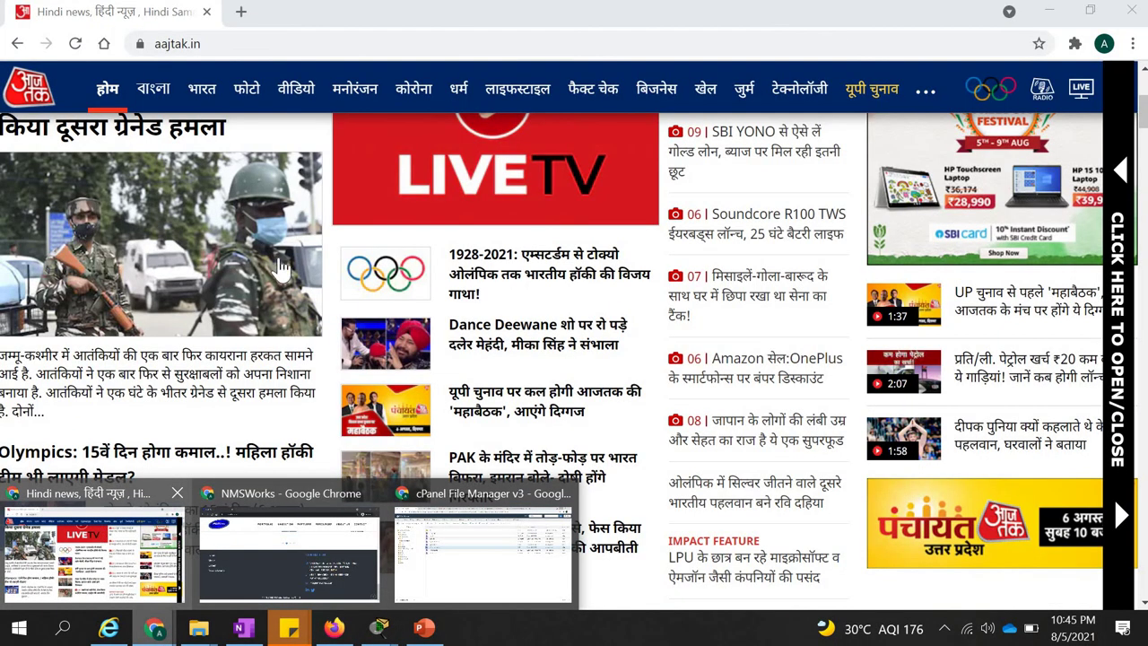
click(94, 547)
click(431, 46)
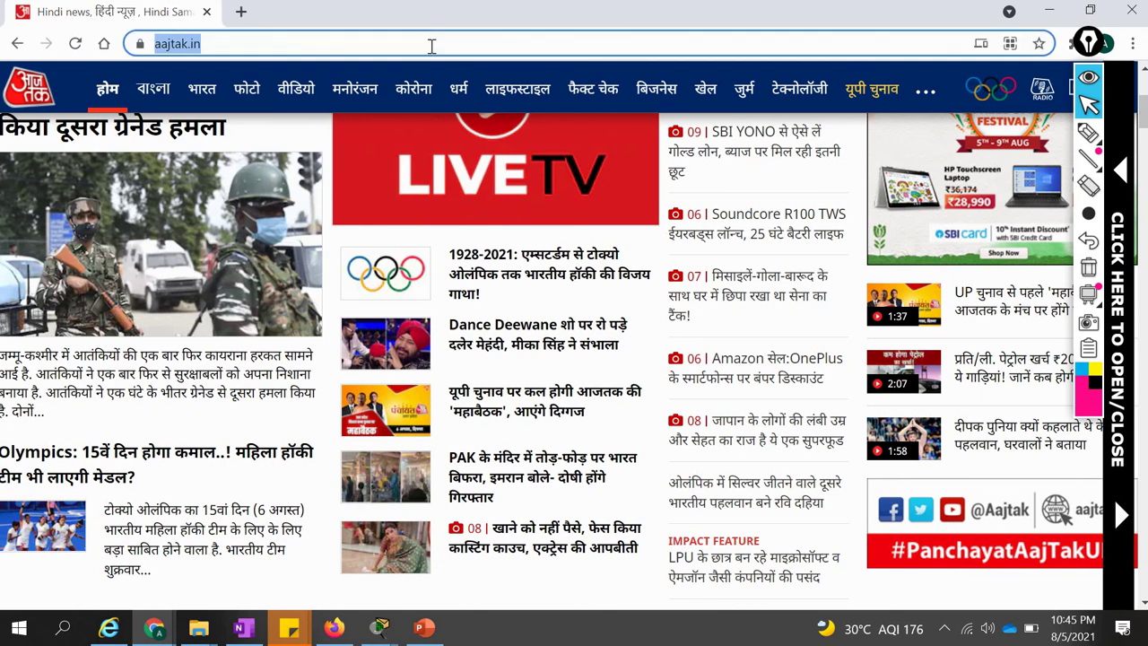
text(s)
key(BackSpace)
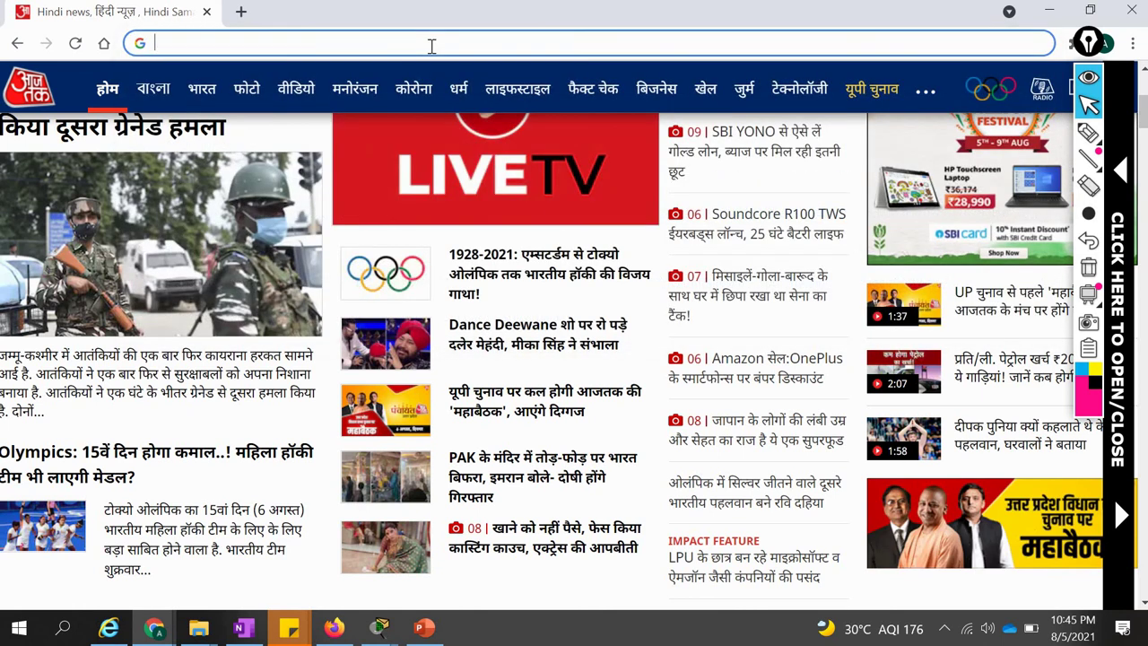
text(in)
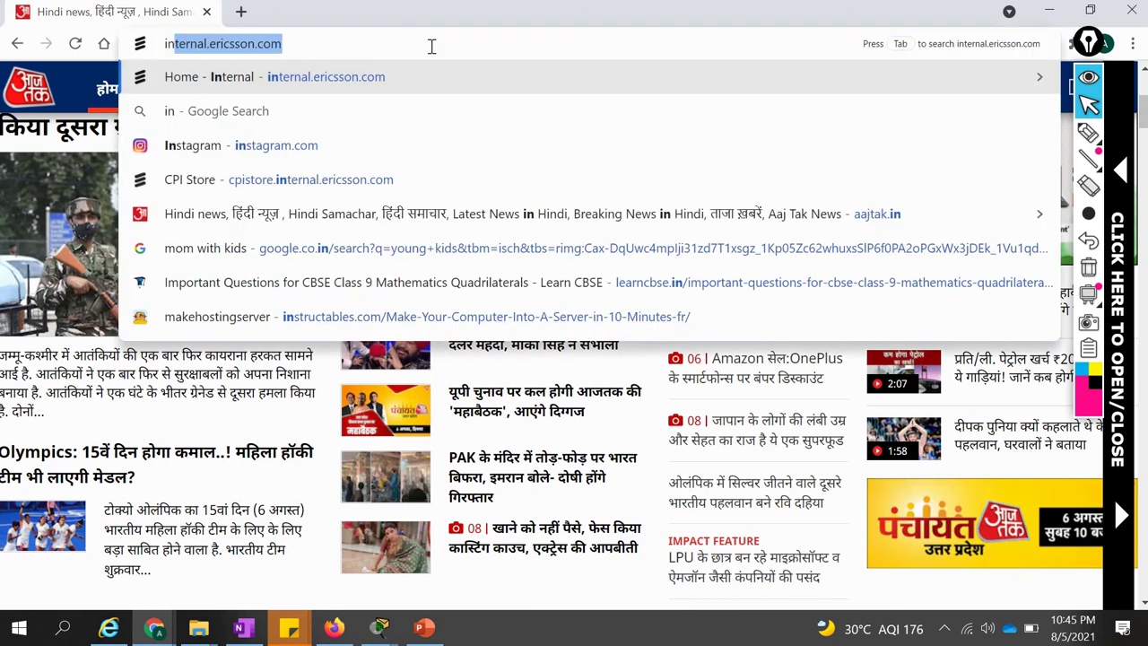
text(s)
key(Return)
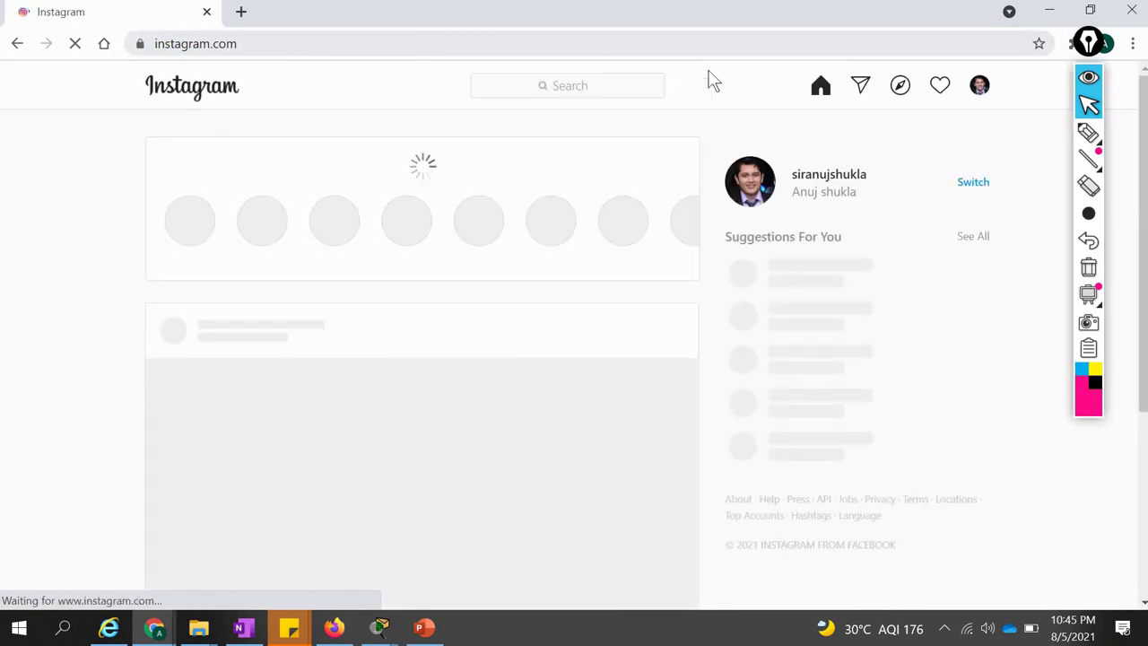
Highlight the signed-in account's username on the Instagram home page, and close the browser to return to Packet Tracer.
drag(790, 179, 866, 182)
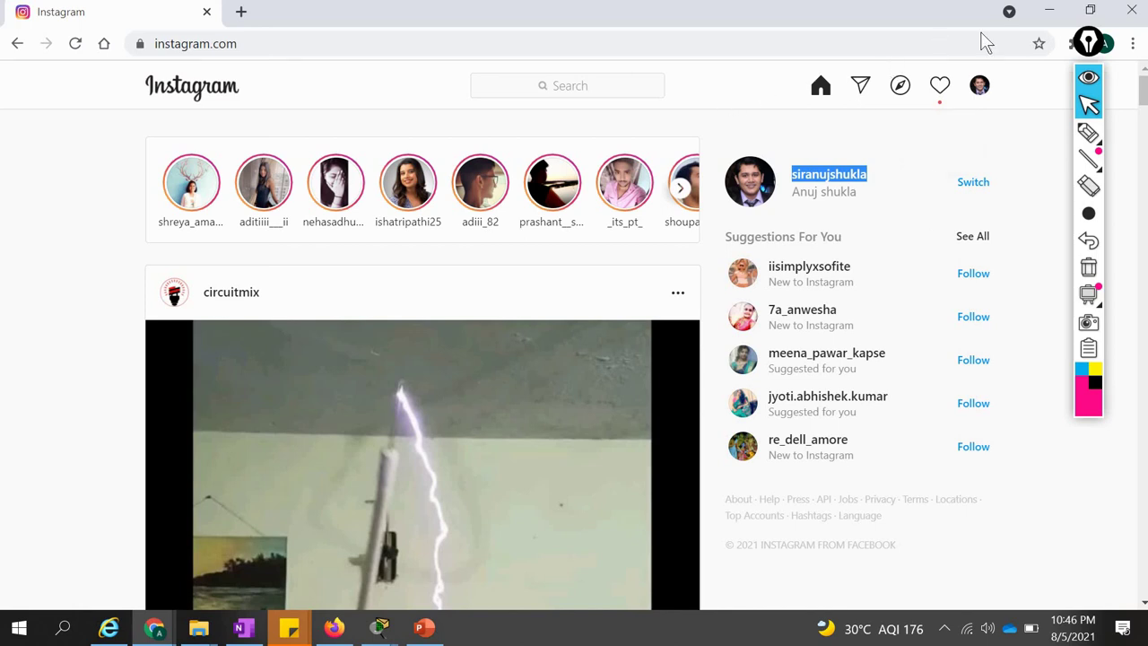
click(1136, 13)
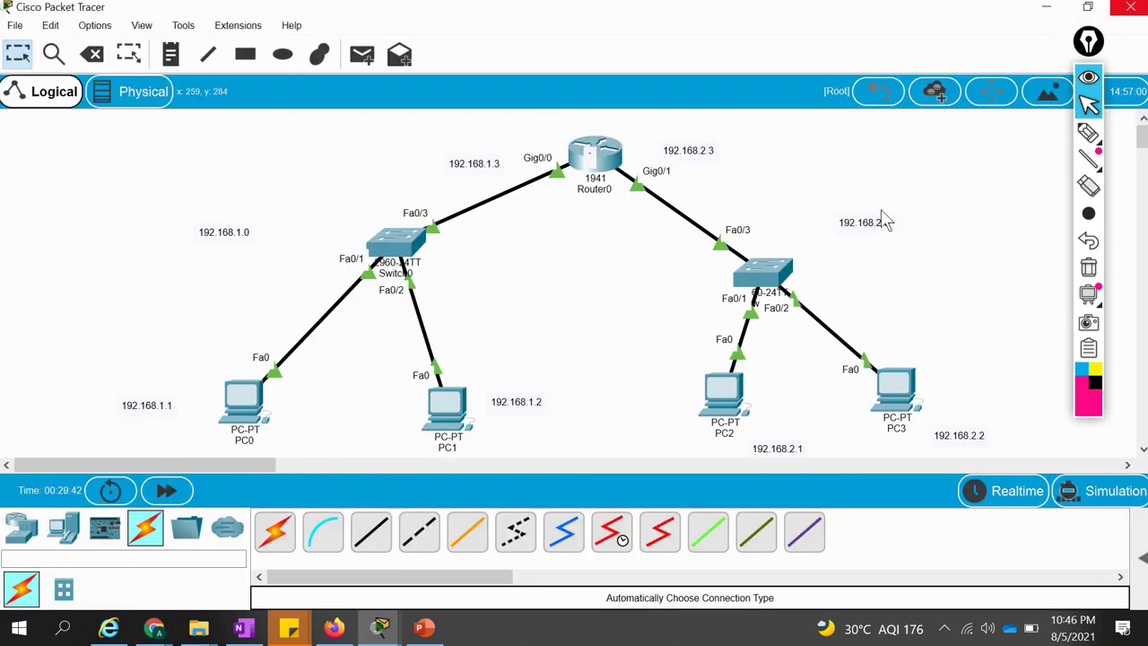
mouse_move(1084, 235)
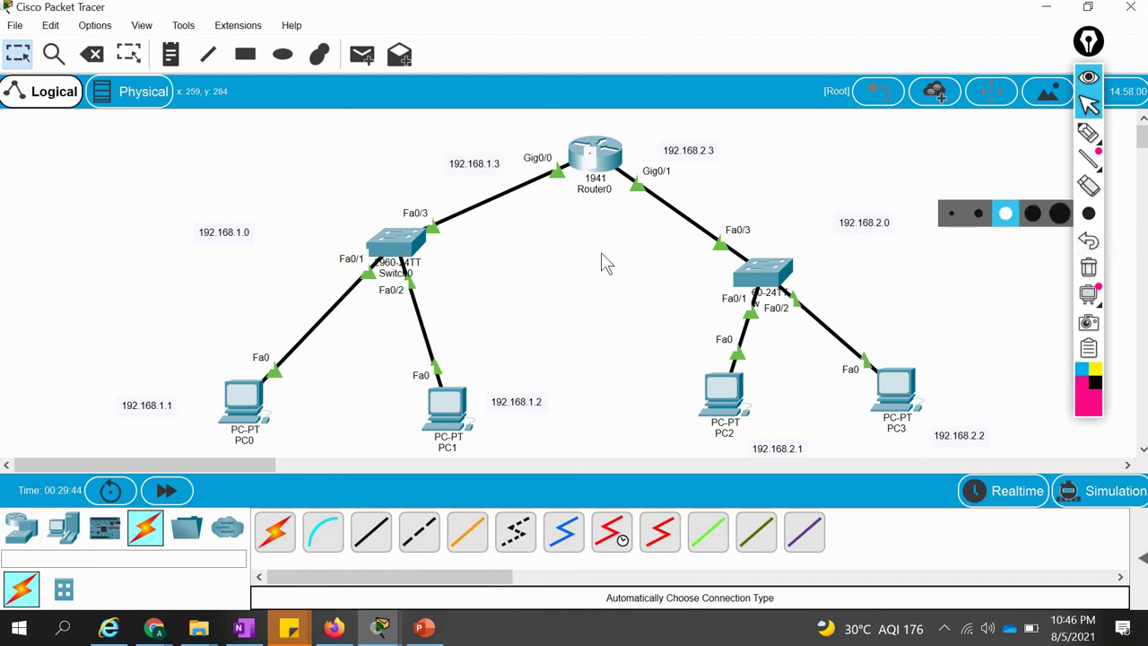